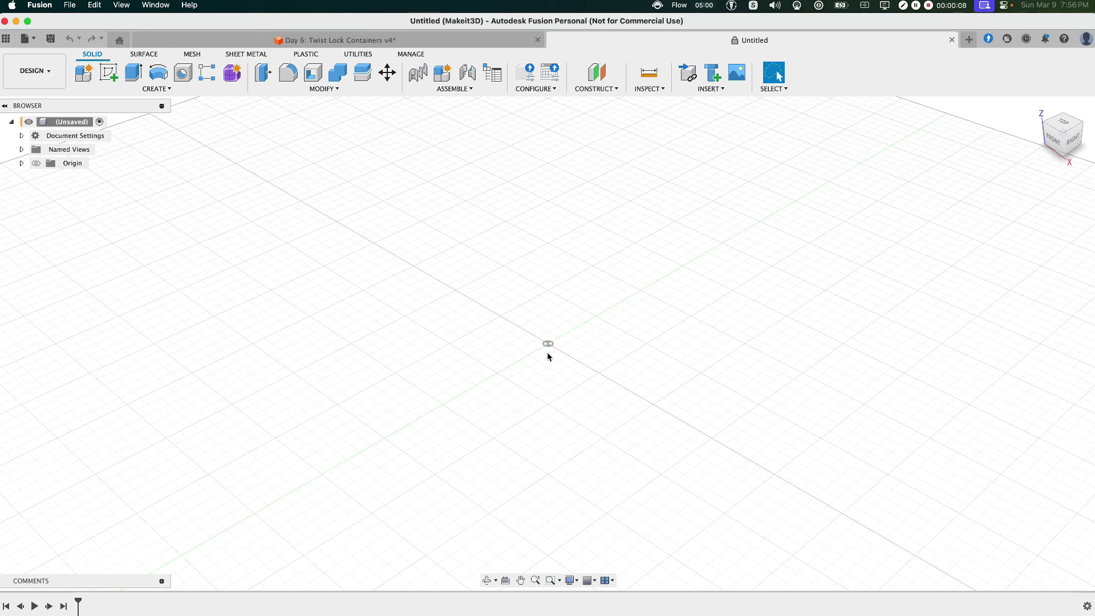
Create a new internal component named Lid and make it the active component
{"action": "left_click", "coordinate": [154, 89]}
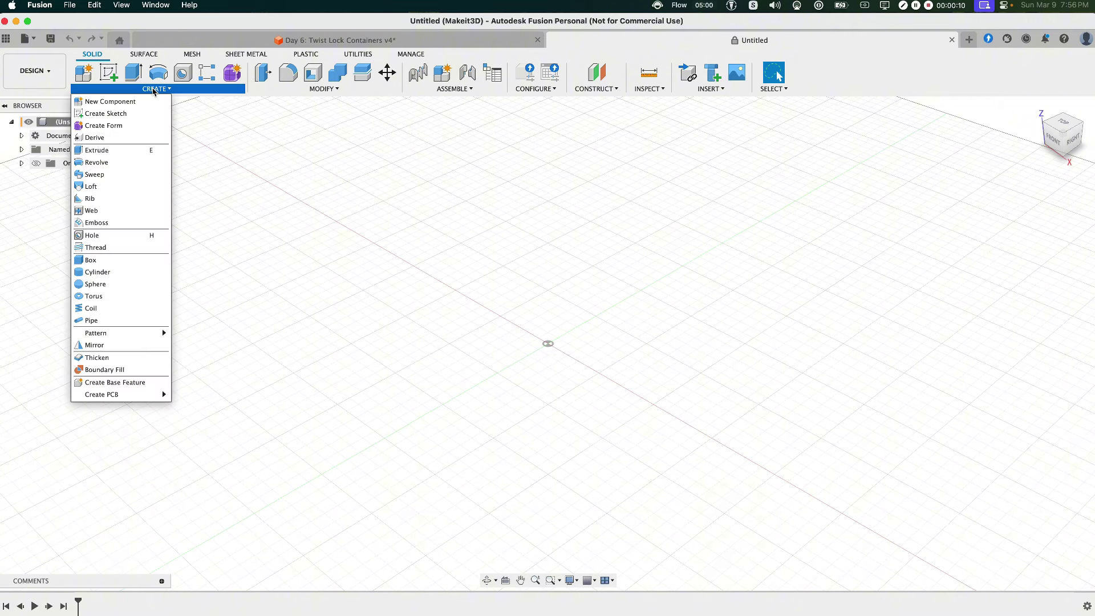
{"action": "left_click", "coordinate": [137, 102]}
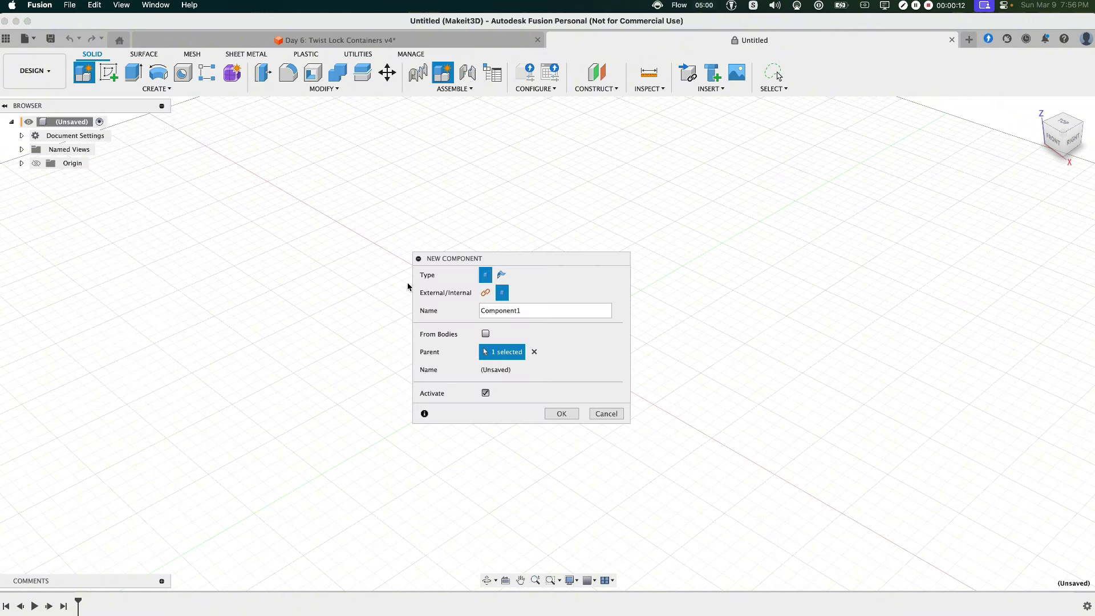
{"action": "left_click_drag", "start_coordinate": [551, 316], "coordinate": [484, 308]}
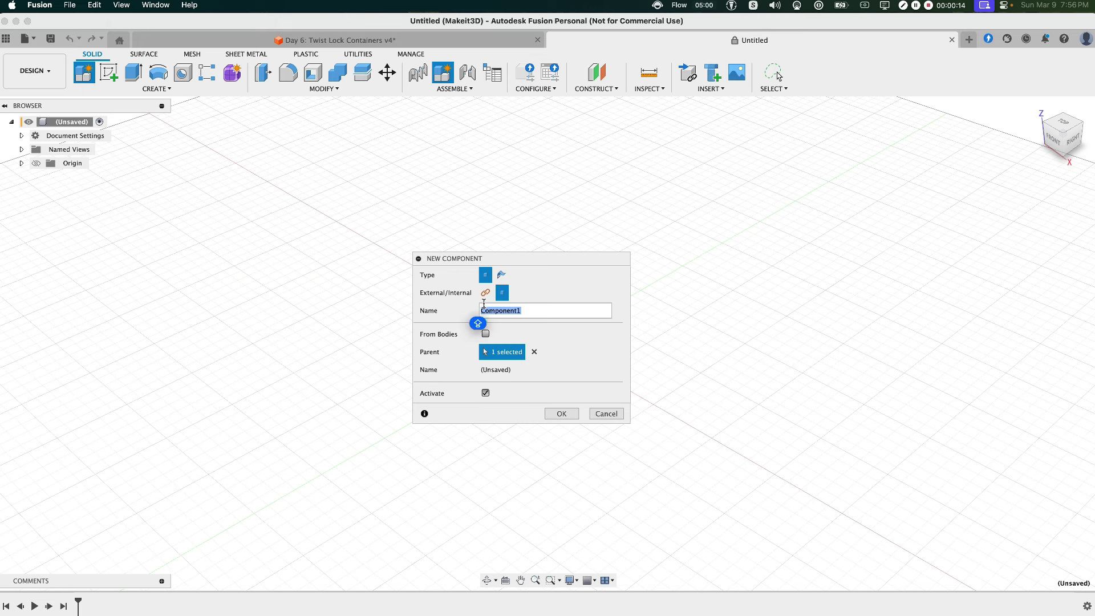
{"action": "type", "text": "Lid"}
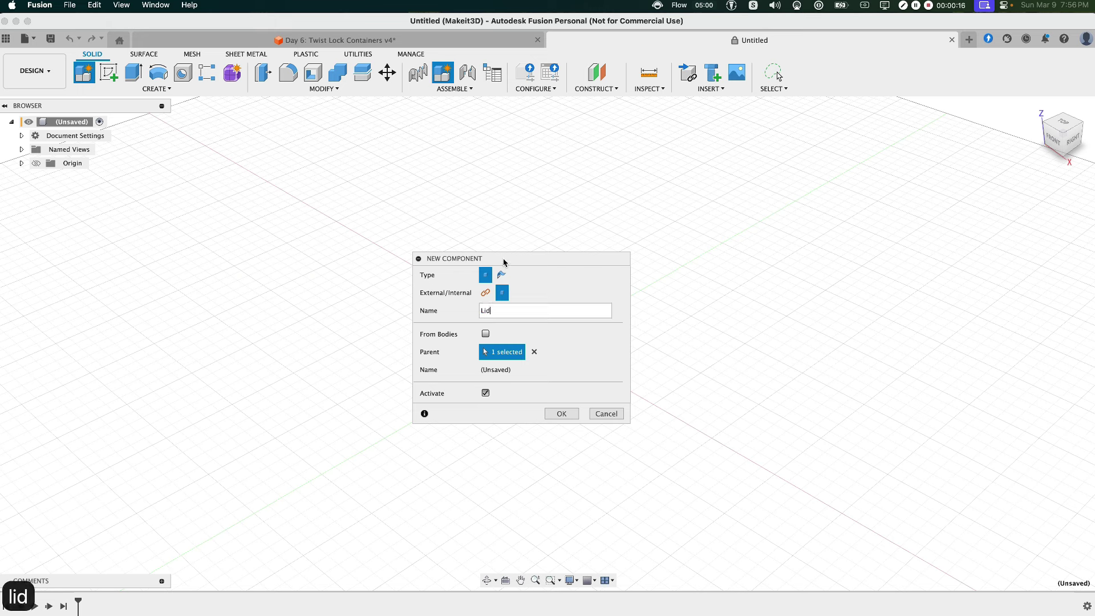
{"action": "left_click_drag", "start_coordinate": [504, 264], "coordinate": [561, 277]}
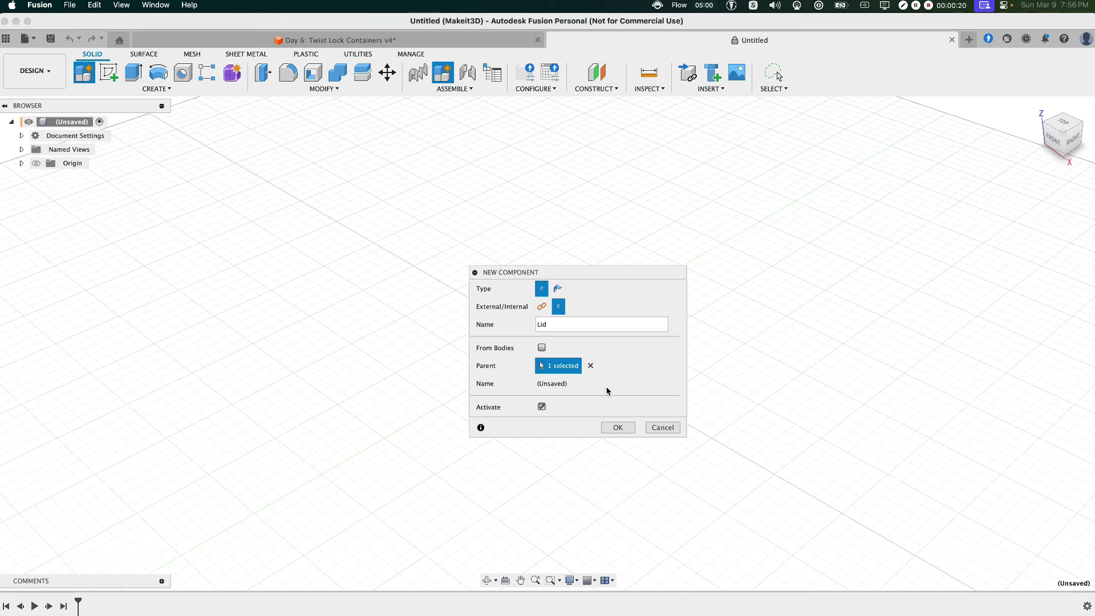
{"action": "left_click", "coordinate": [618, 428]}
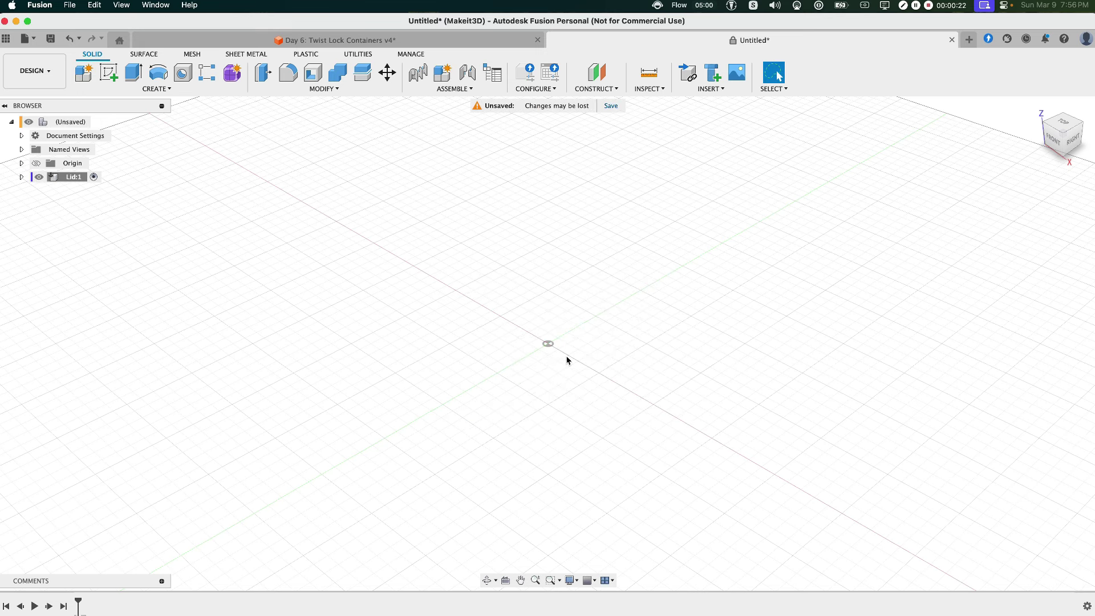
Reactivate the top-level assembly and create a second component named Container under it
{"action": "left_click", "coordinate": [99, 123]}
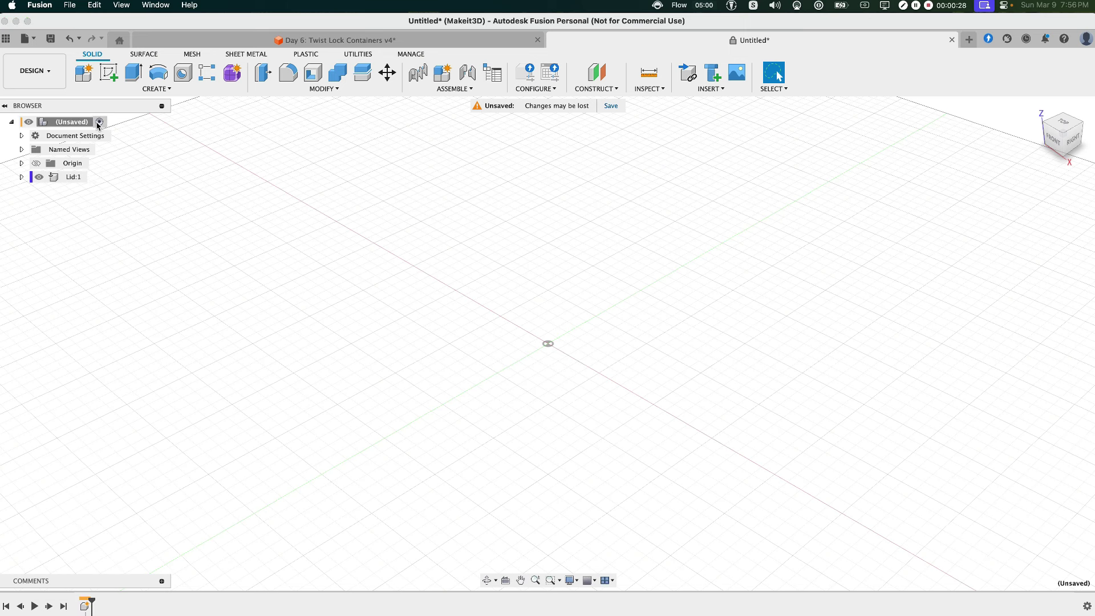
{"action": "left_click", "coordinate": [142, 93]}
{"action": "left_click", "coordinate": [106, 101]}
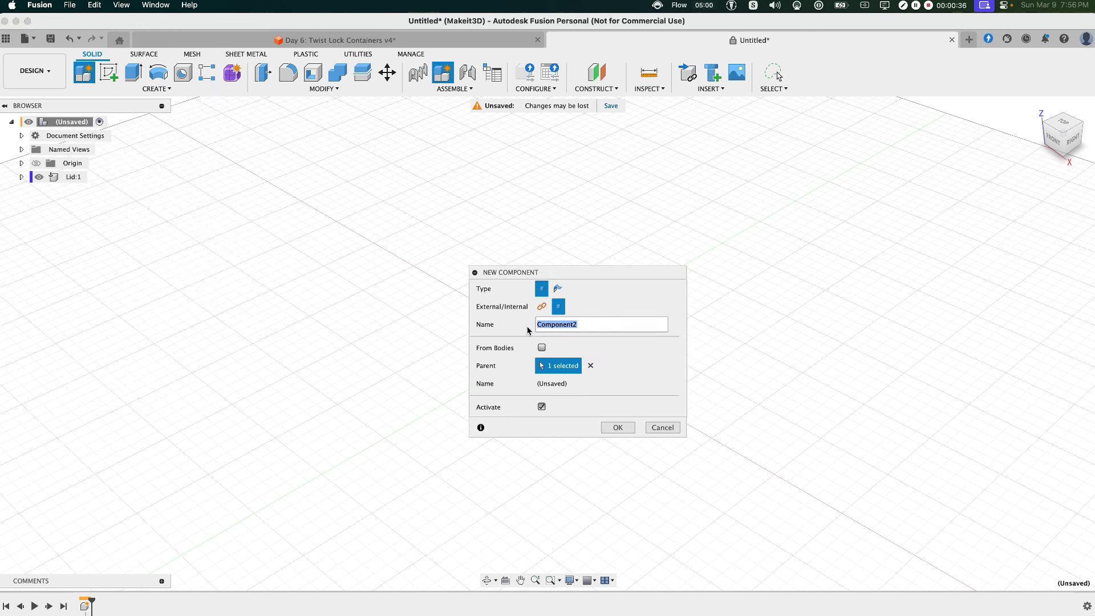
{"action": "type", "text": "Container"}
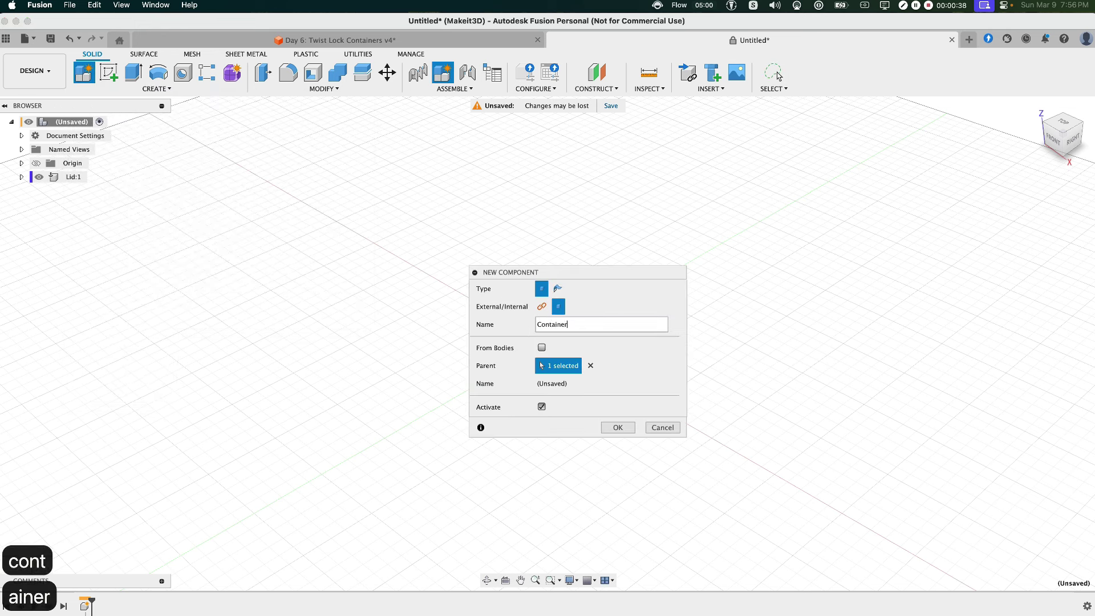
{"action": "left_click", "coordinate": [617, 428]}
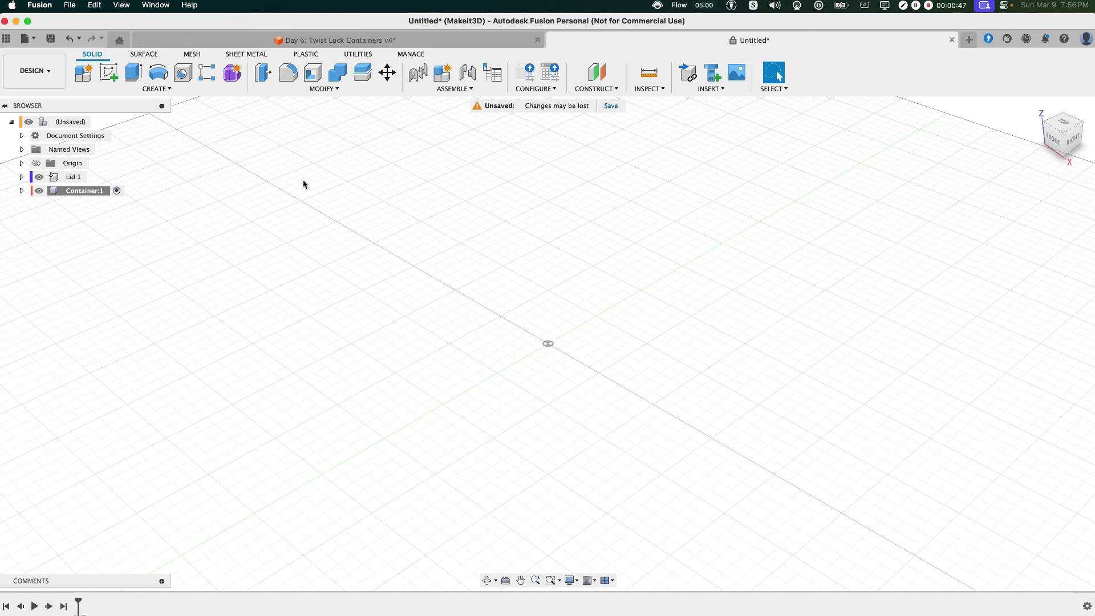
Sketch a 76 mm diameter circle centred on the origin on the horizontal plane in the Container component
{"action": "left_click", "coordinate": [109, 72]}
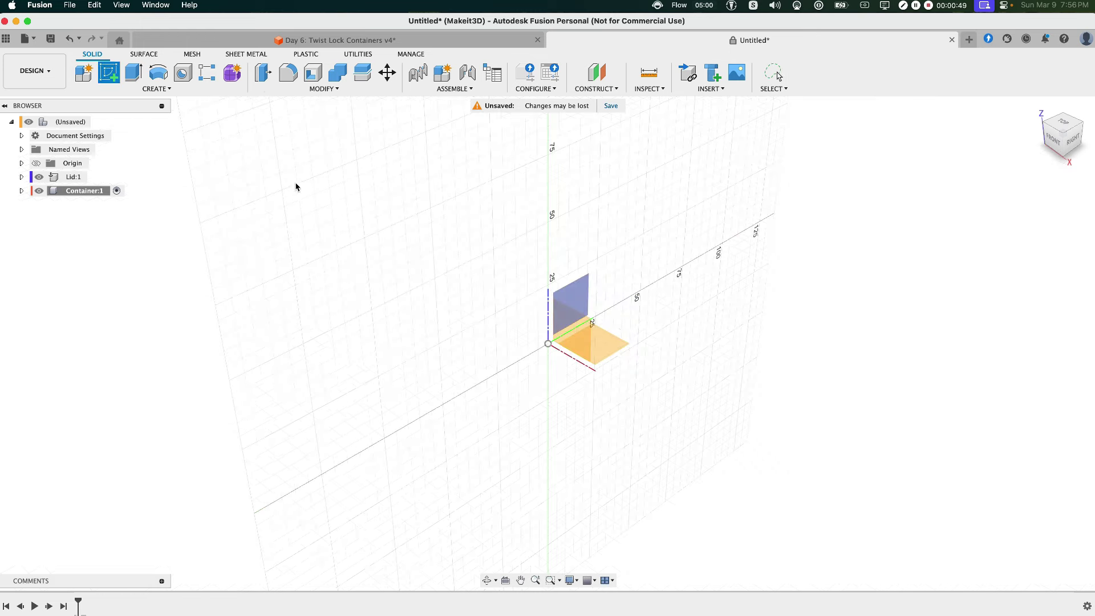
{"action": "left_click", "coordinate": [604, 345]}
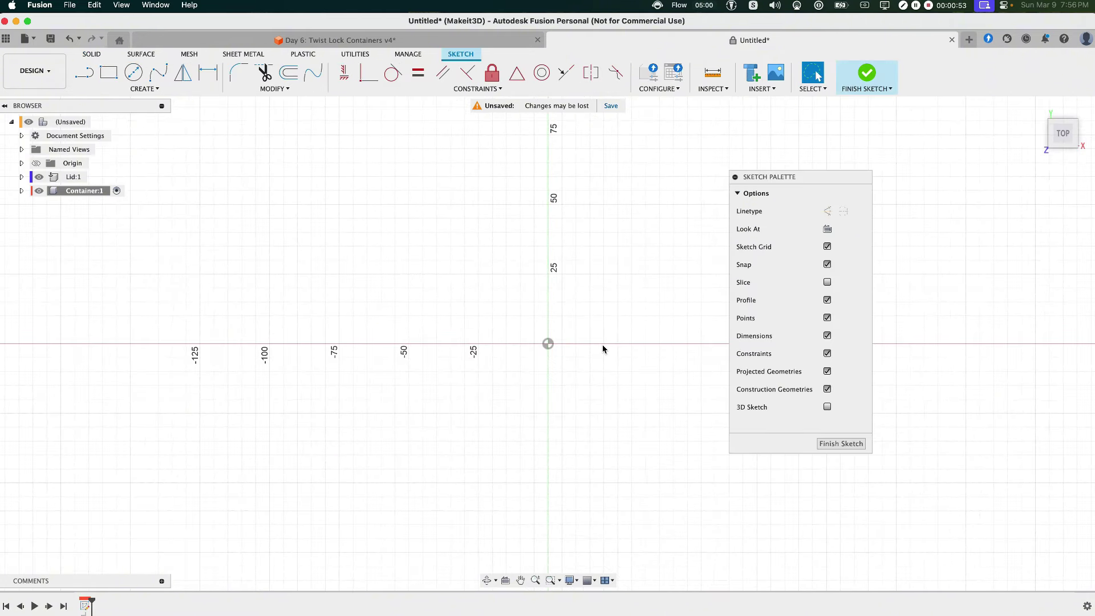
{"action": "left_click", "coordinate": [136, 73]}
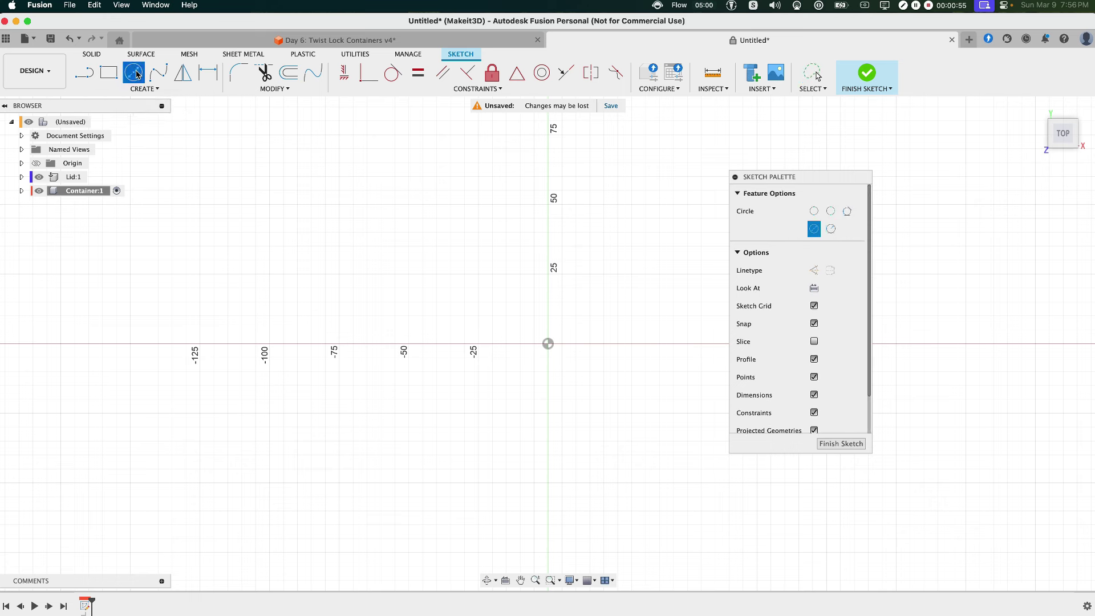
{"action": "left_click", "coordinate": [548, 344]}
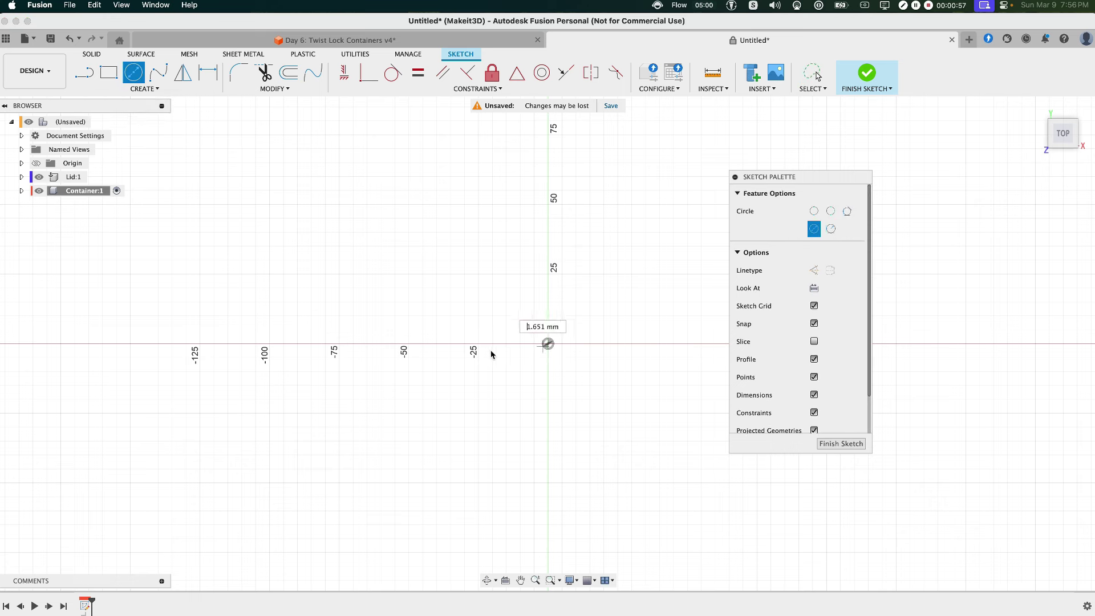
{"action": "type", "text": "76"}
{"action": "key", "text": "Tab"}
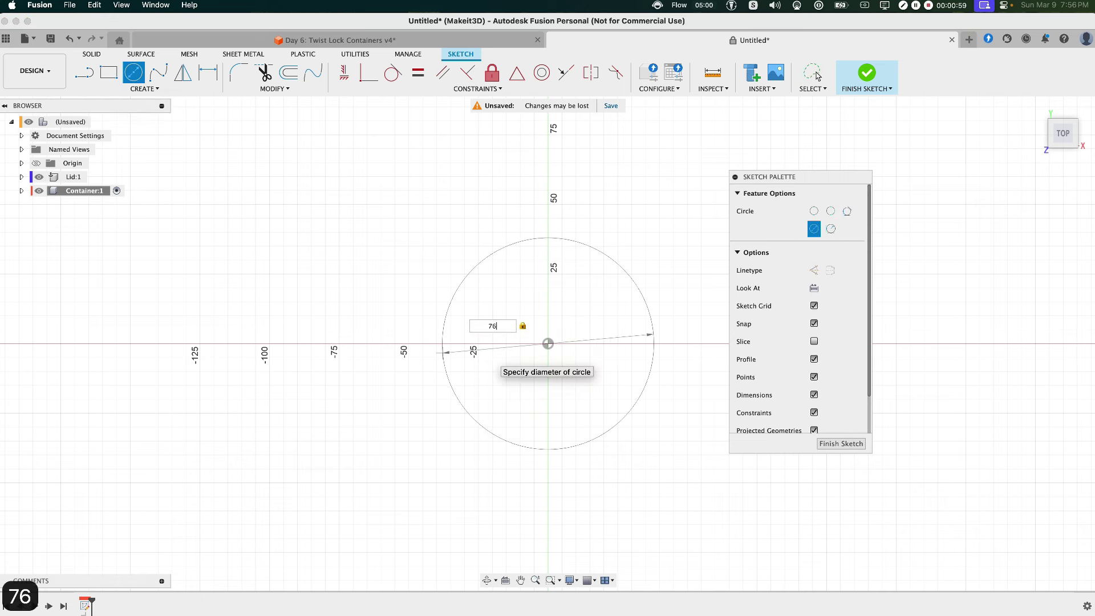
{"action": "key", "text": "Return"}
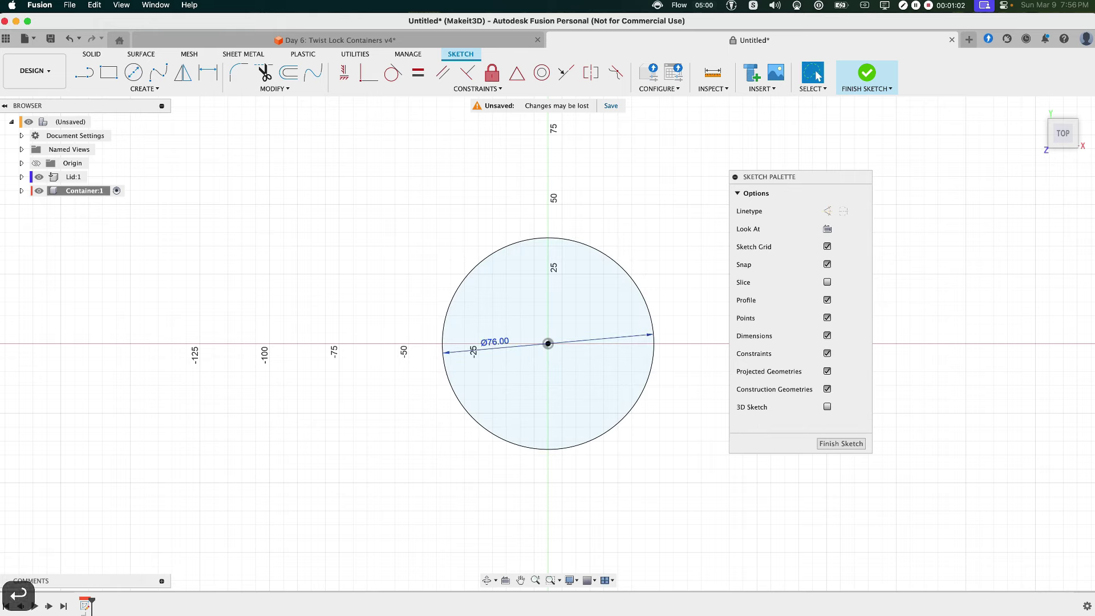
Extrude the circle upward 60 mm as a new body
{"action": "key", "text": "e"}
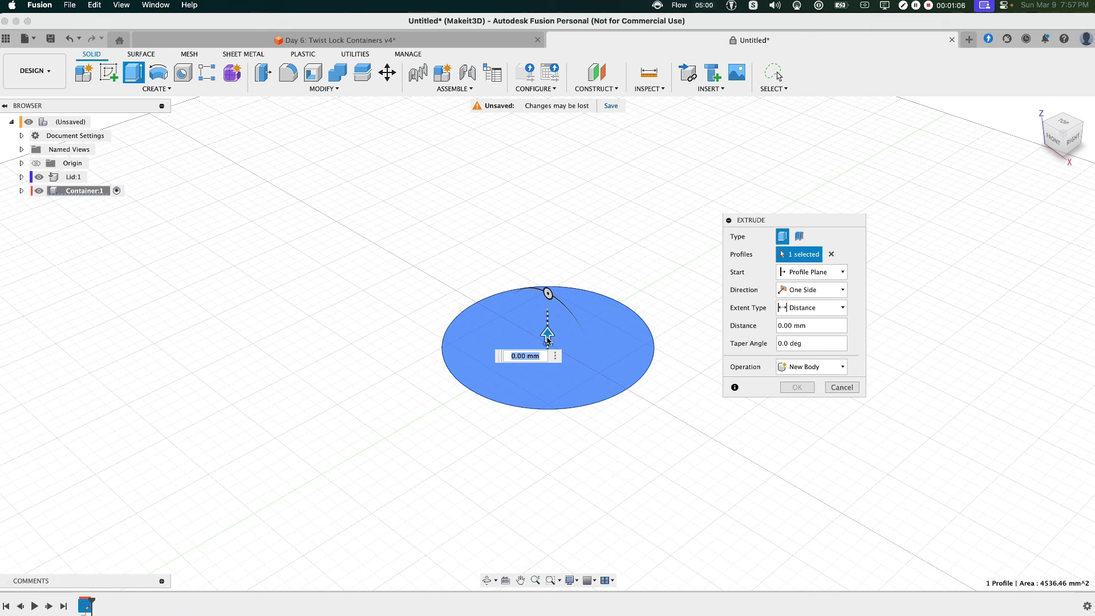
{"action": "left_click_drag", "start_coordinate": [548, 336], "coordinate": [543, 216]}
{"action": "type", "text": "60"}
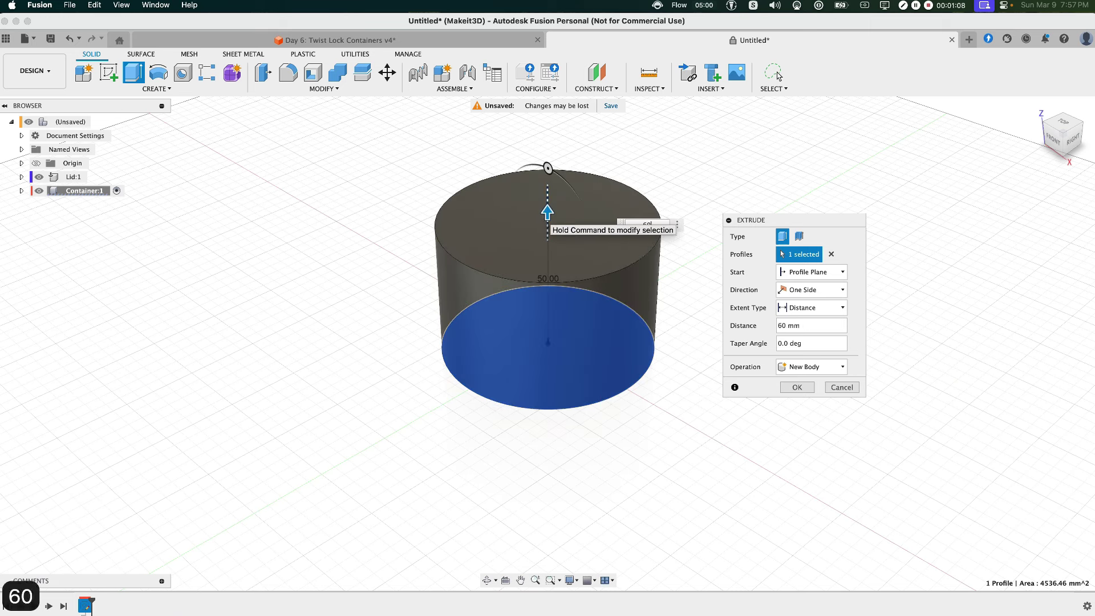
{"action": "key", "text": "Return"}
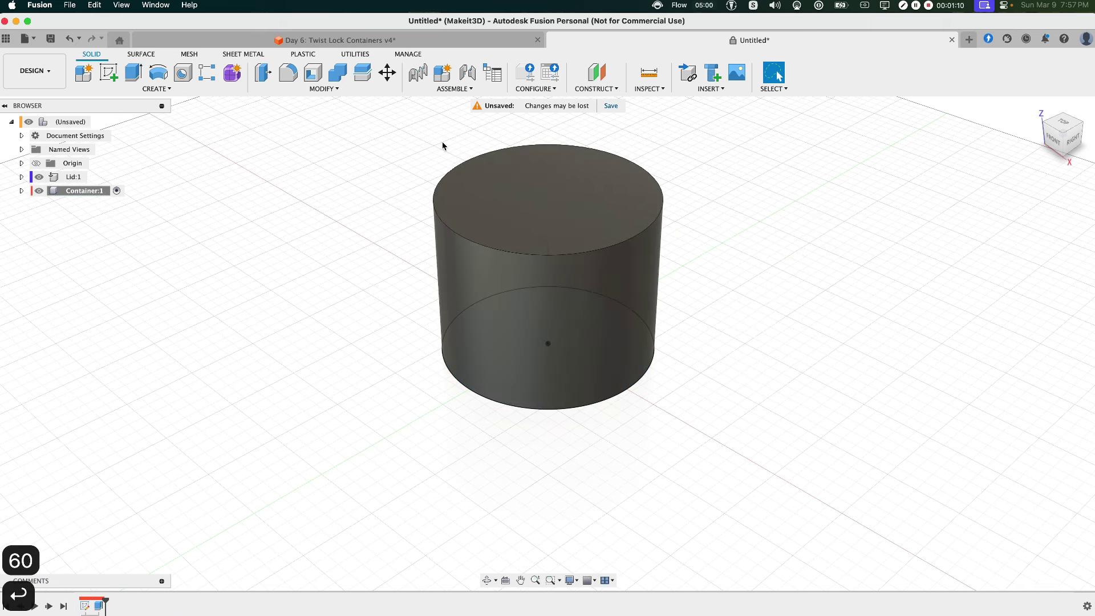
Start a sketch on the cylinder's top face and offset its outer edge inward by 5 mm
{"action": "middle_click_drag", "start_coordinate": [416, 118], "coordinate": [423, 182]}
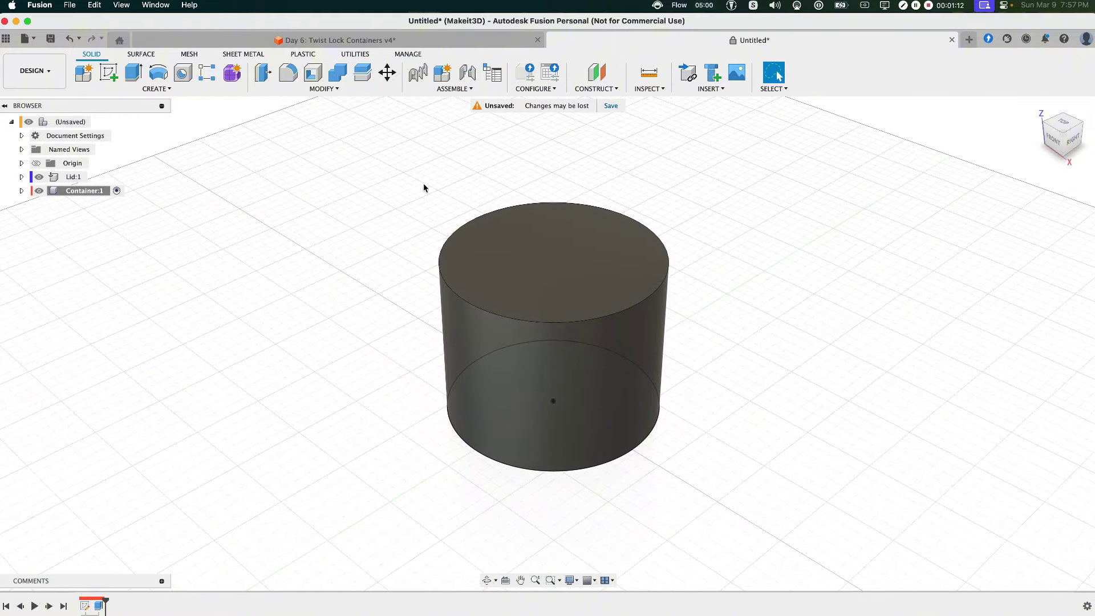
{"action": "left_click", "coordinate": [461, 271]}
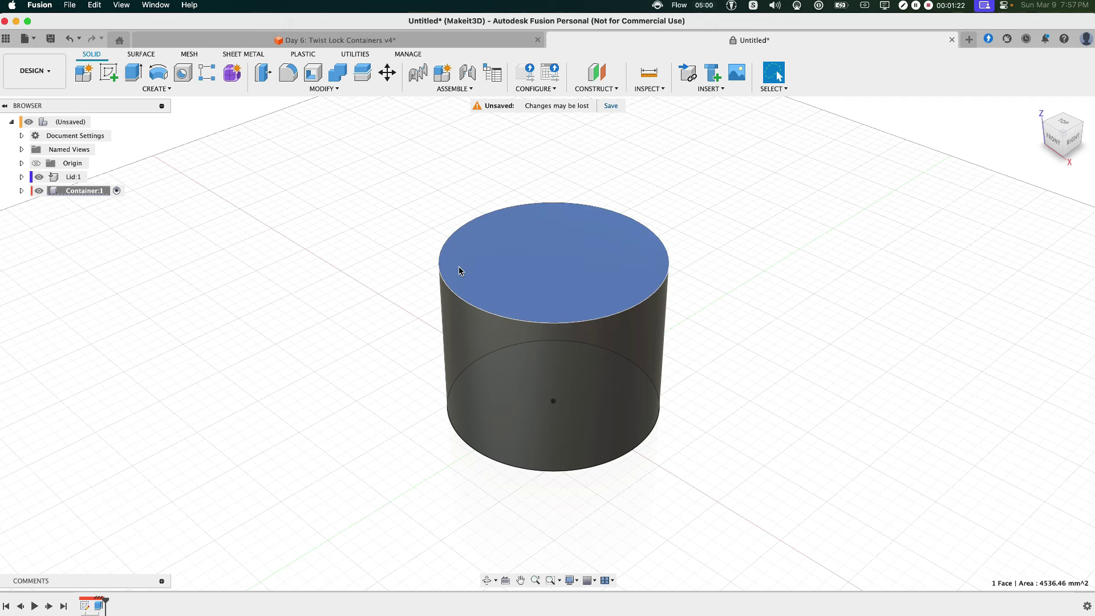
{"action": "key", "text": "o"}
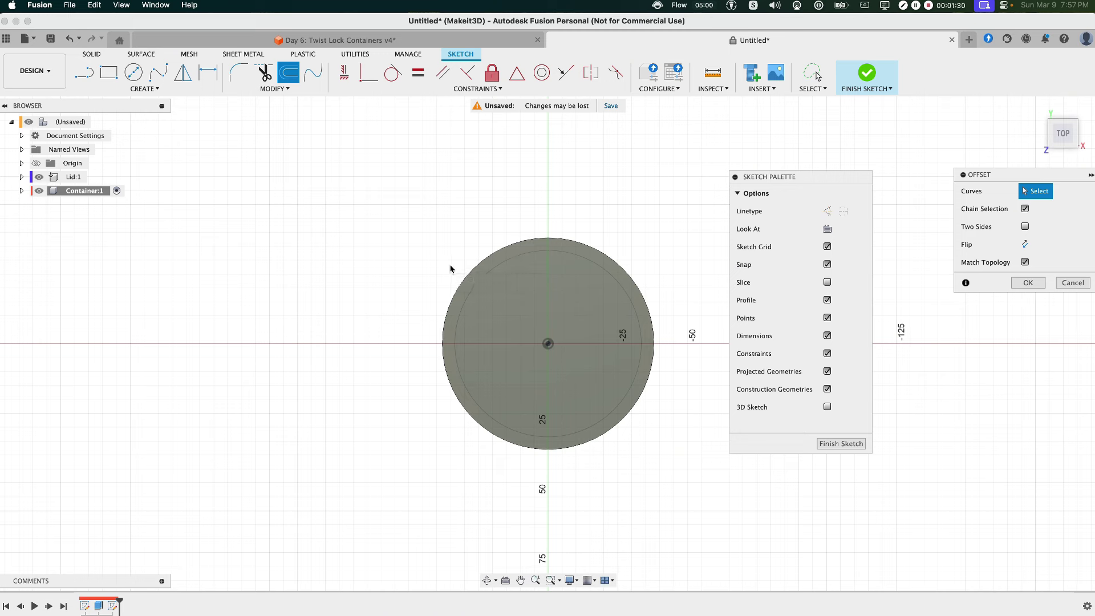
{"action": "left_click", "coordinate": [467, 276]}
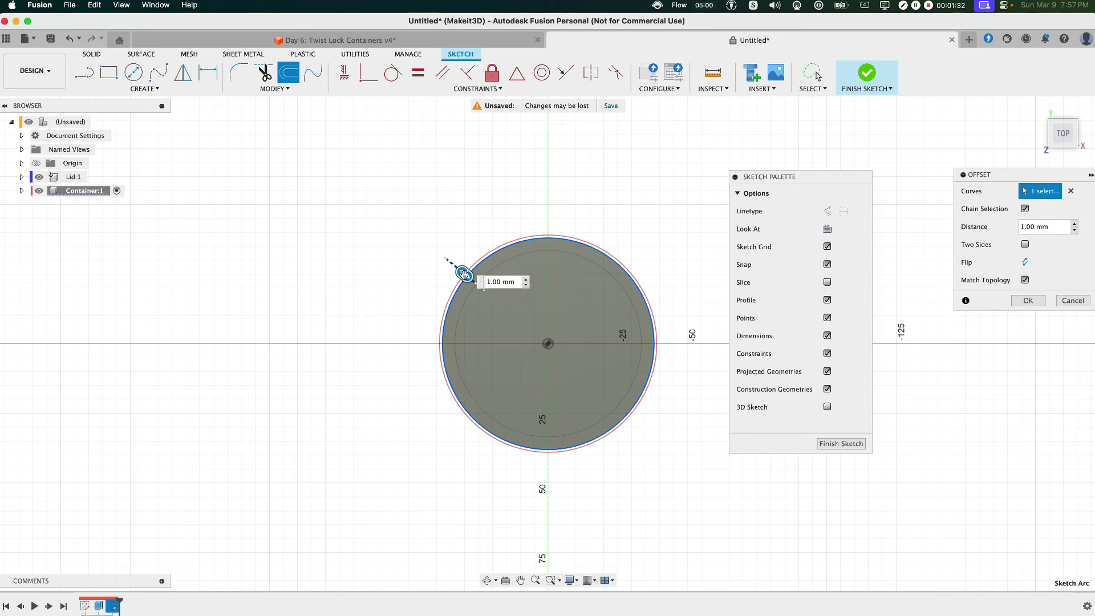
{"action": "left_click_drag", "start_coordinate": [465, 276], "coordinate": [482, 290]}
{"action": "type", "text": "-5"}
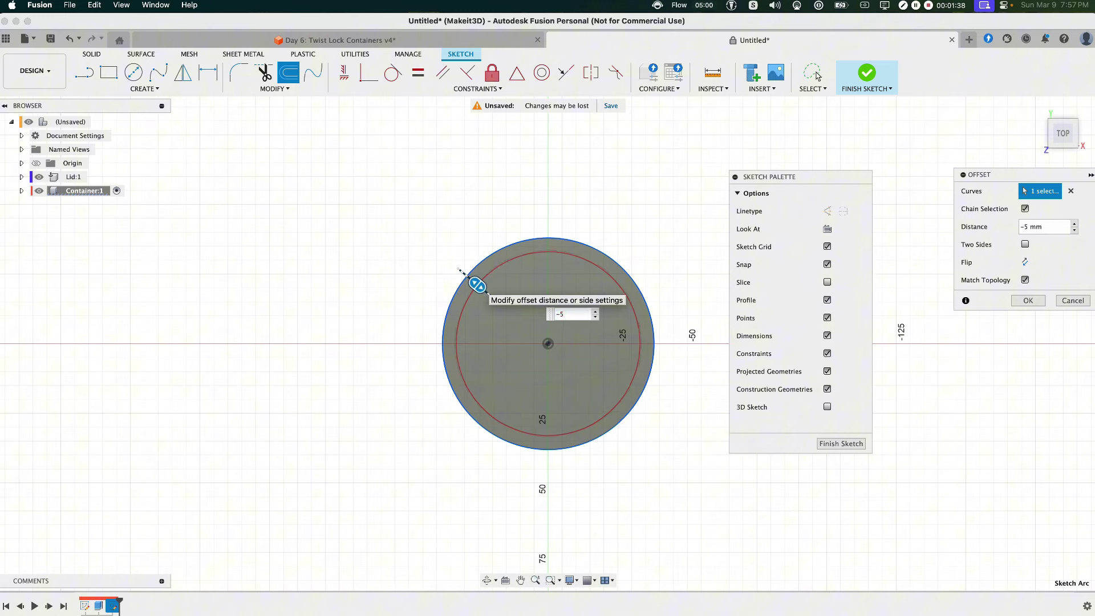
{"action": "left_click", "coordinate": [1028, 300]}
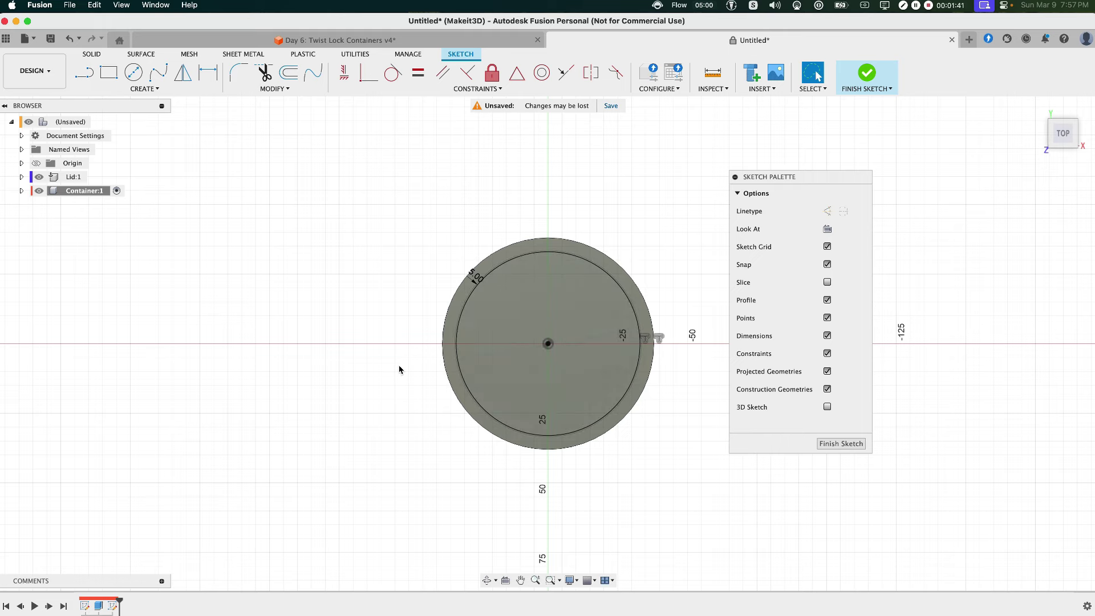
Extrude the inner circle profile 5 mm upward, joining it to the container body
{"action": "left_click", "coordinate": [496, 337]}
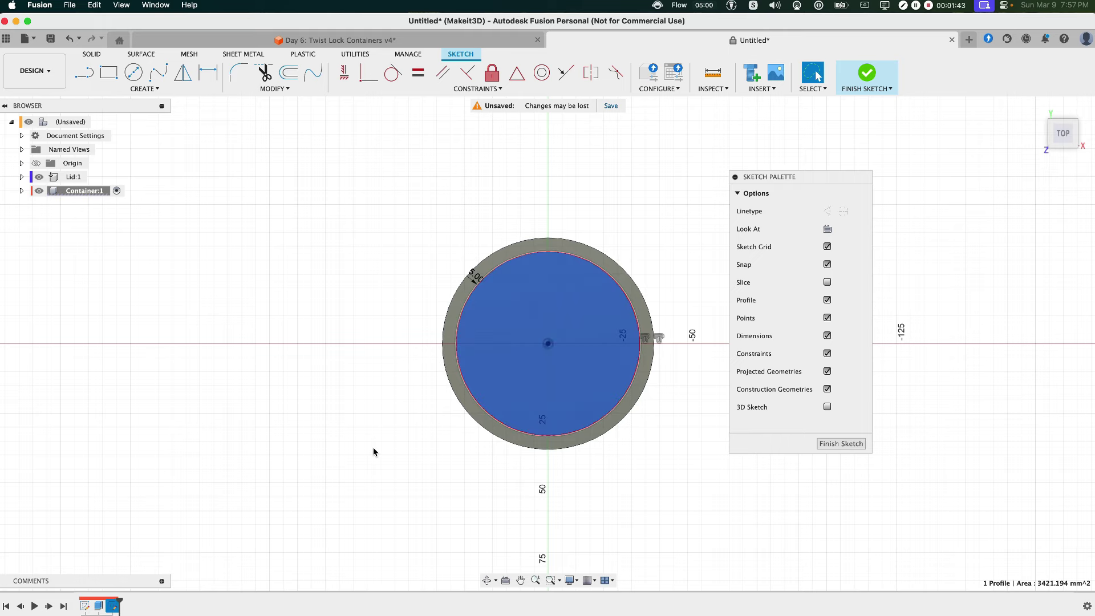
{"action": "key", "text": "e"}
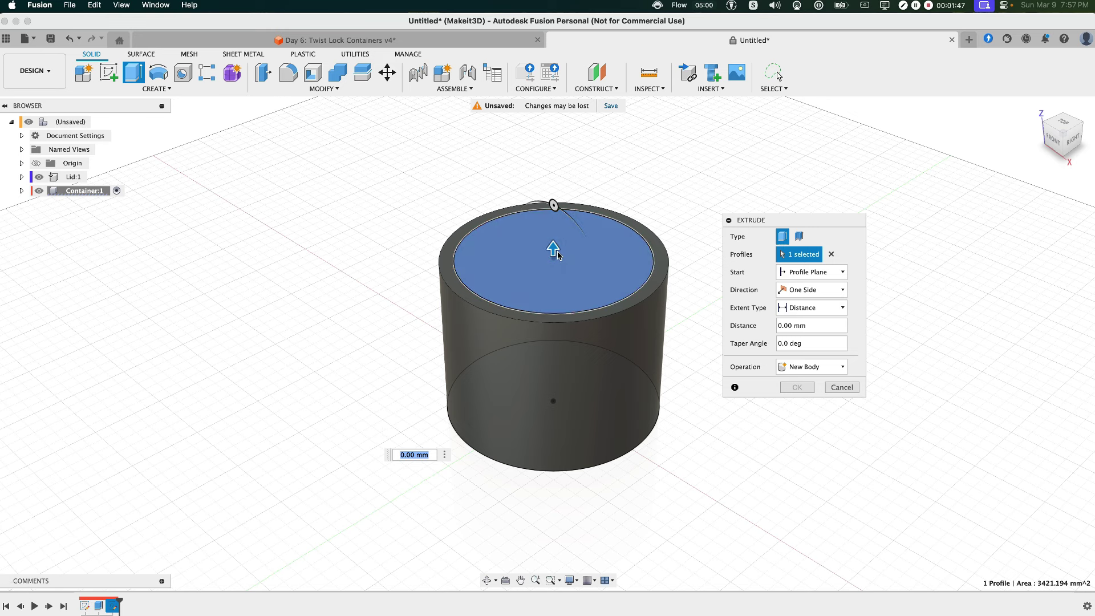
{"action": "type", "text": "5"}
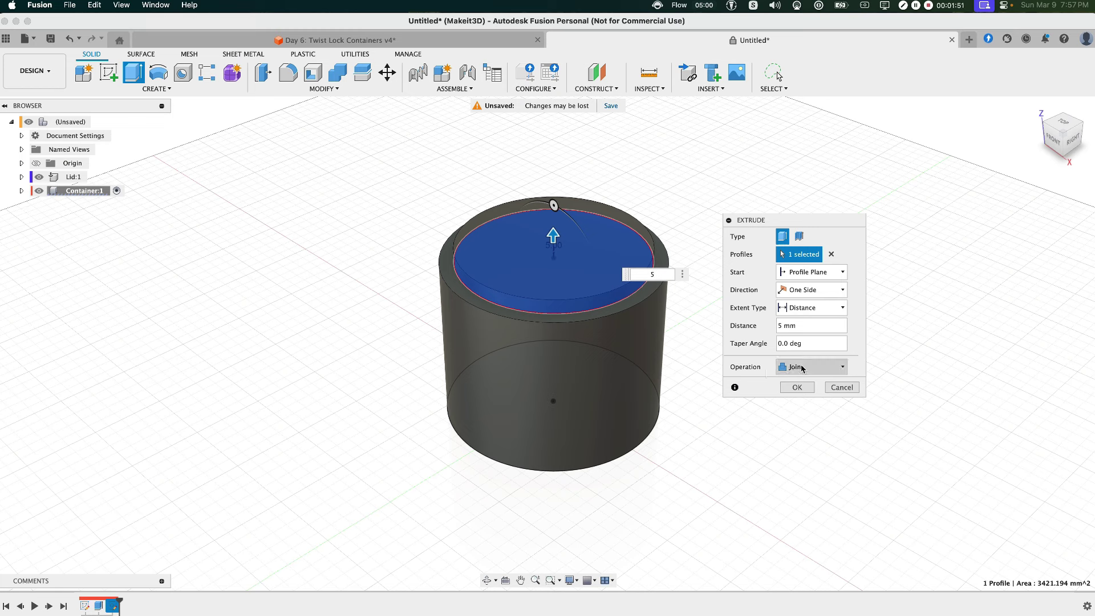
{"action": "left_click", "coordinate": [794, 391]}
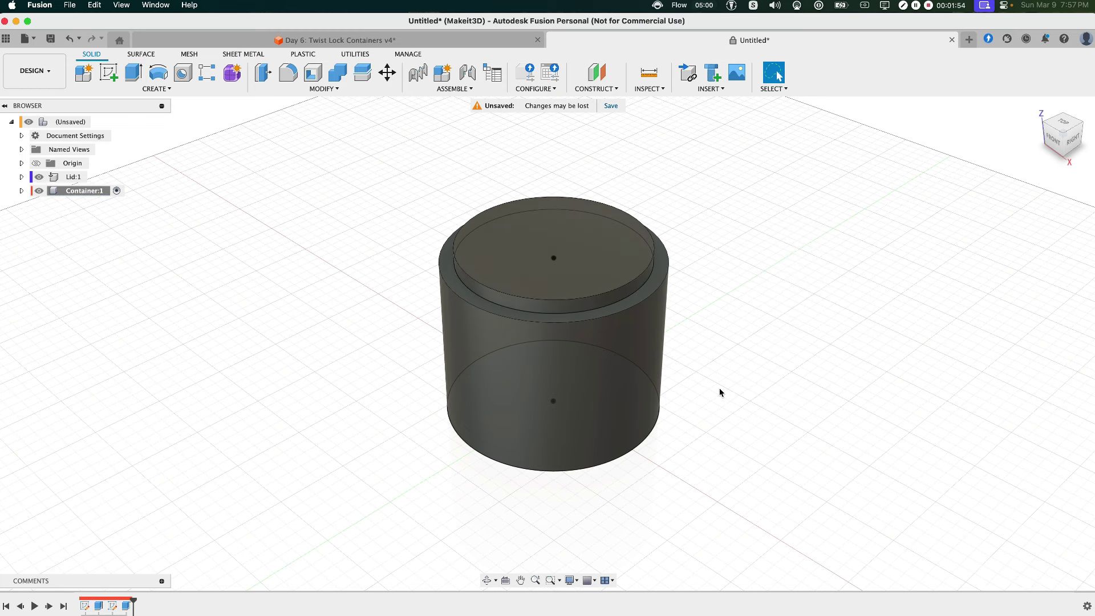
Activate the Lid component and hide the Container's body and its base circle sketch
{"action": "left_click", "coordinate": [73, 178]}
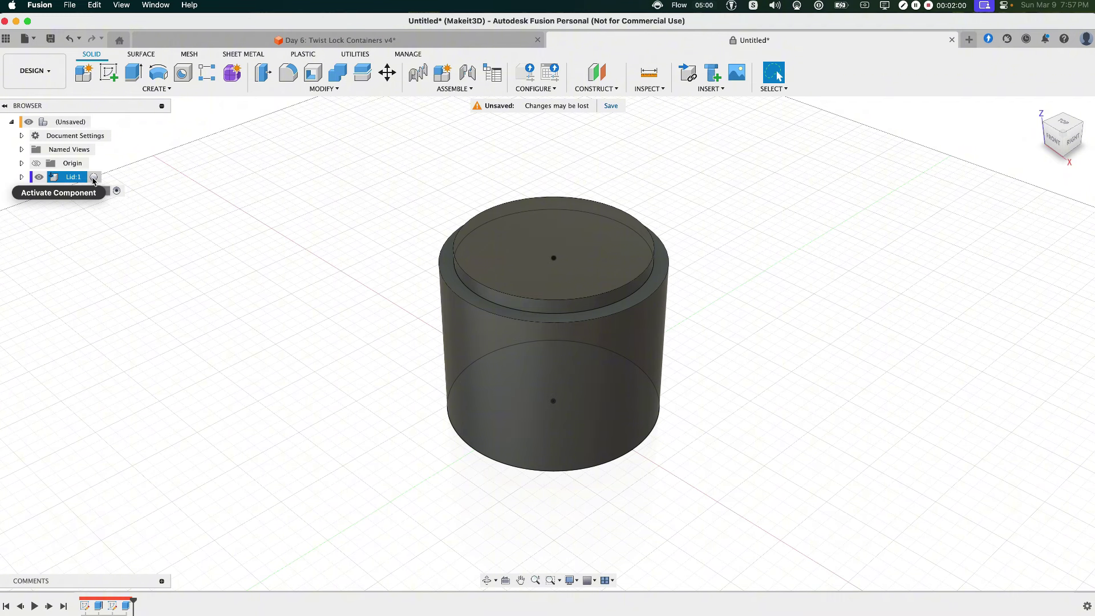
{"action": "left_click", "coordinate": [94, 178]}
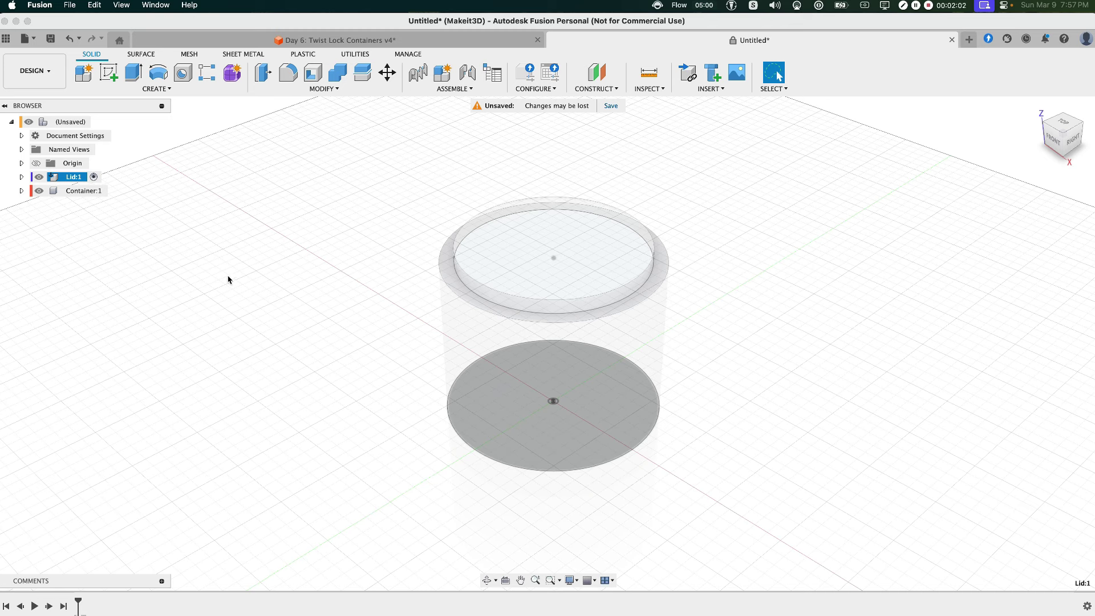
{"action": "left_click", "coordinate": [21, 191]}
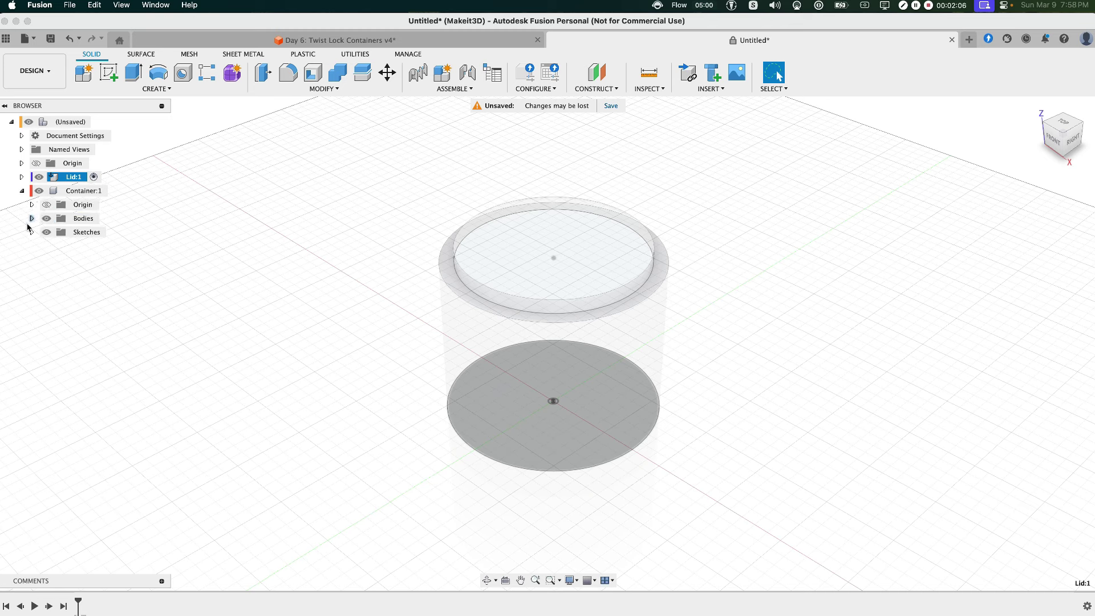
{"action": "left_click", "coordinate": [31, 219]}
{"action": "left_click", "coordinate": [56, 232]}
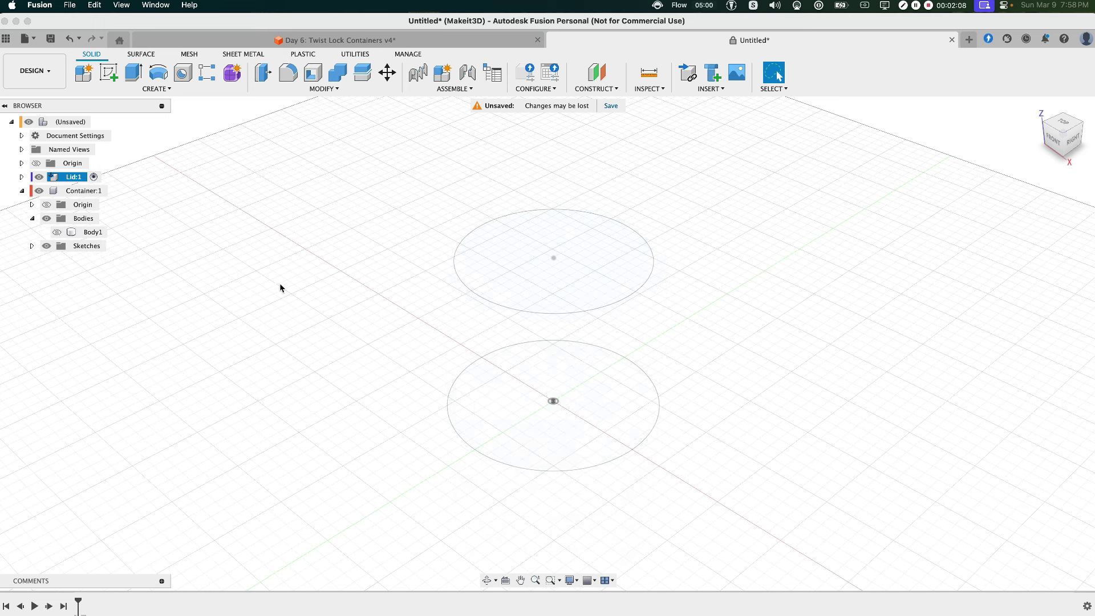
{"action": "left_click", "coordinate": [31, 246]}
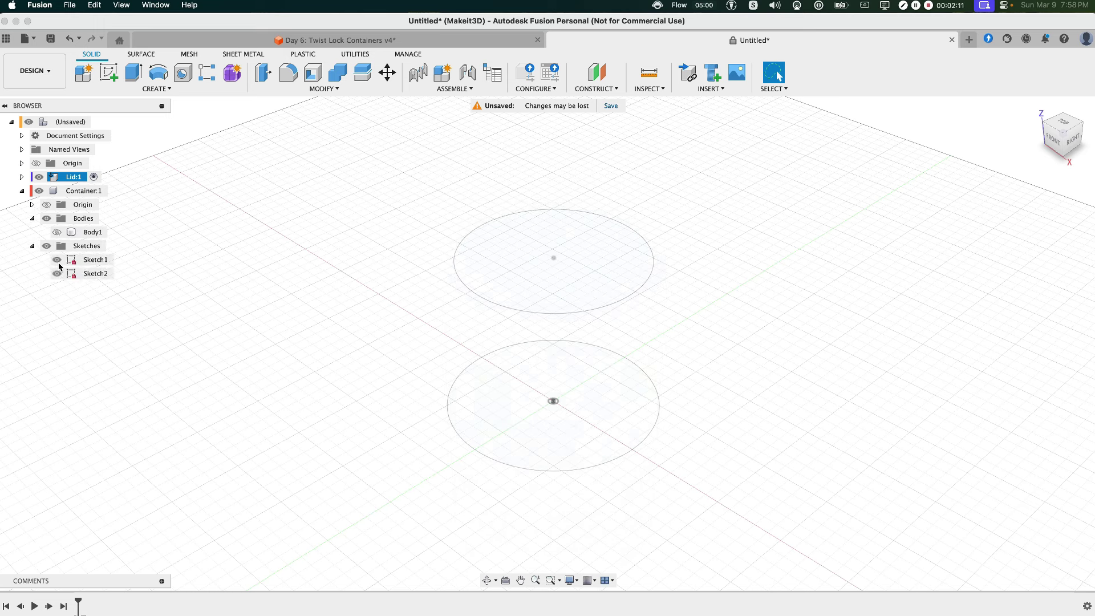
{"action": "left_click", "coordinate": [56, 260]}
Extrude both the outer ring and inner circle profiles 8 mm upward as a new body in the Lid component
{"action": "scroll", "coordinate": [439, 294], "scroll_direction": "up", "scroll_amount": 3}
{"action": "left_click", "coordinate": [464, 279]}
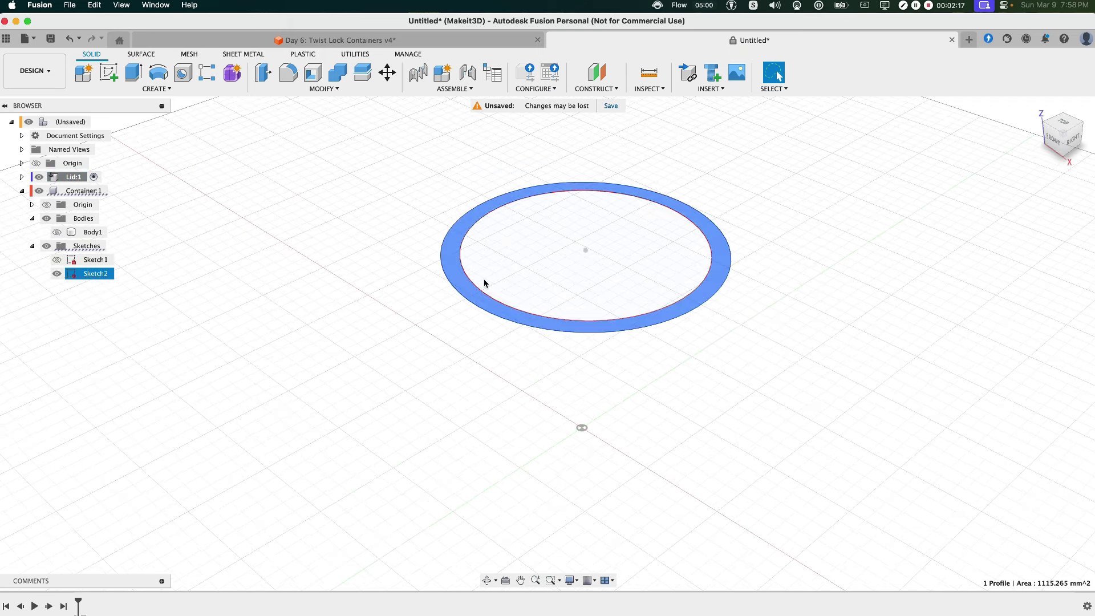
{"action": "left_click", "coordinate": [499, 277], "text": "shift"}
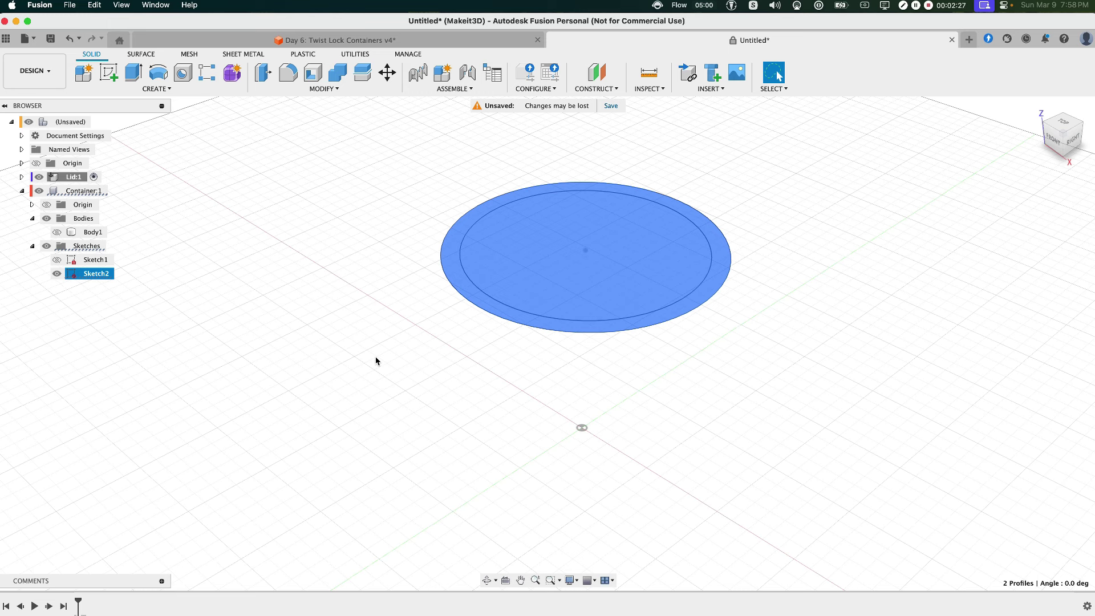
{"action": "key", "text": "e"}
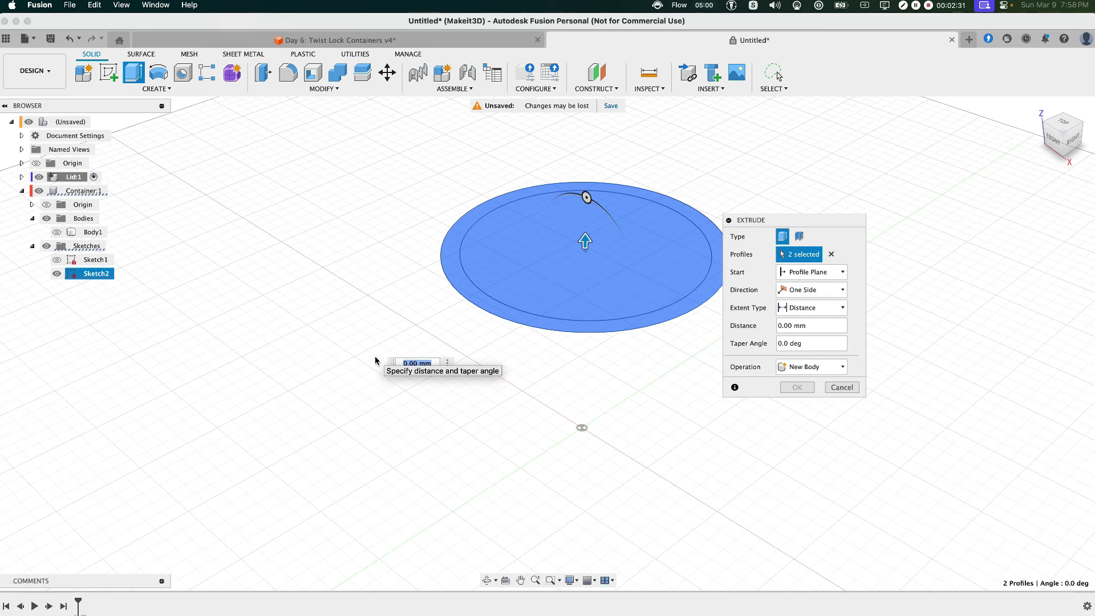
{"action": "type", "text": "8"}
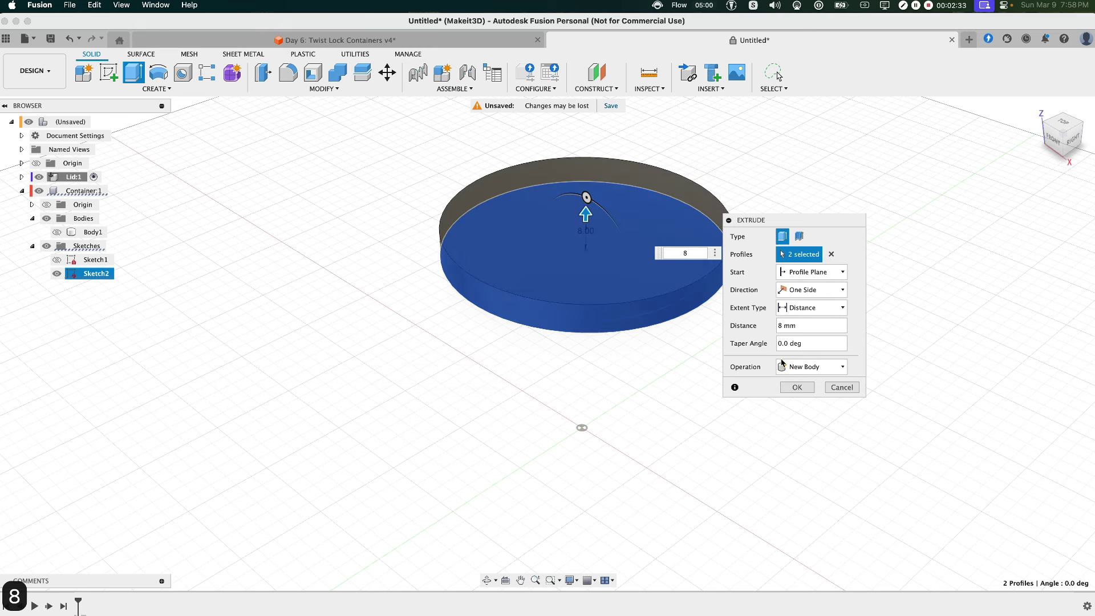
{"action": "left_click", "coordinate": [799, 387]}
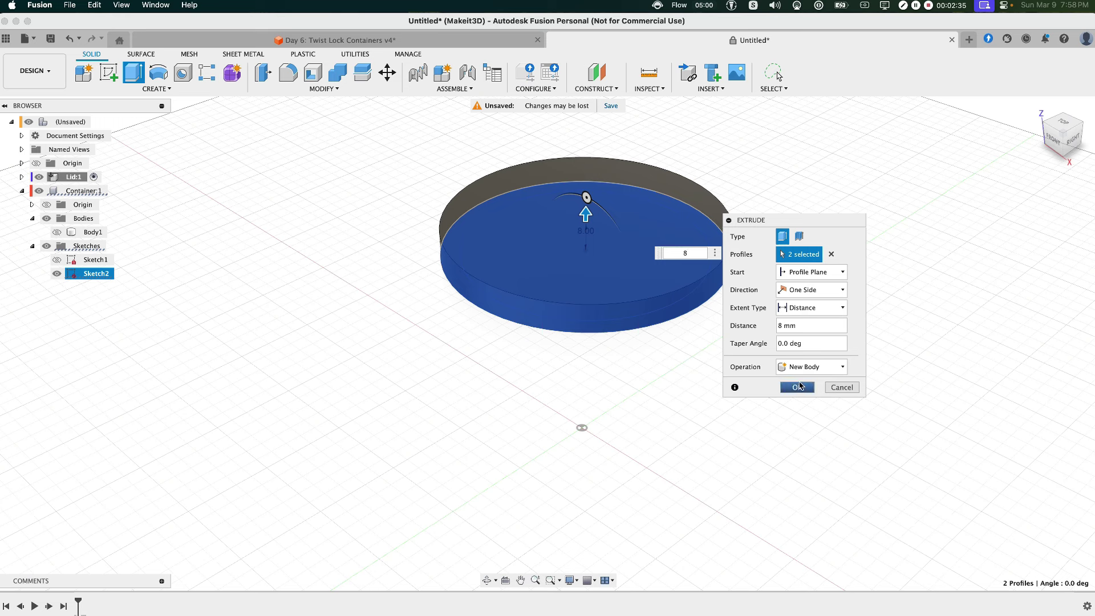
Expand the Lid and Container components and make the Container's body visible beneath the lid
{"action": "left_click", "coordinate": [22, 192]}
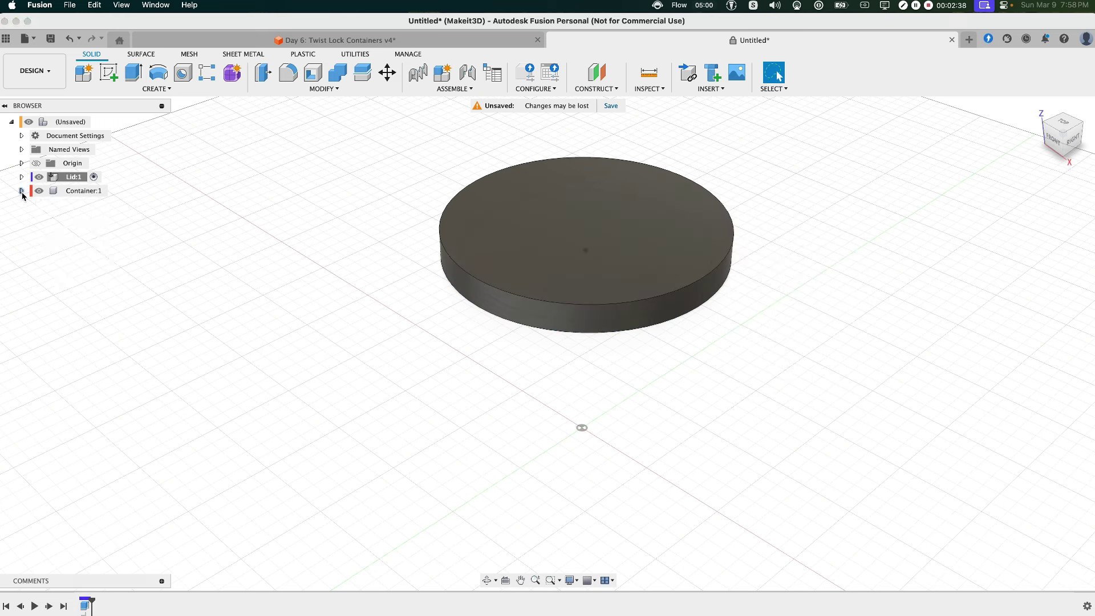
{"action": "left_click", "coordinate": [40, 191]}
{"action": "left_click", "coordinate": [22, 177]}
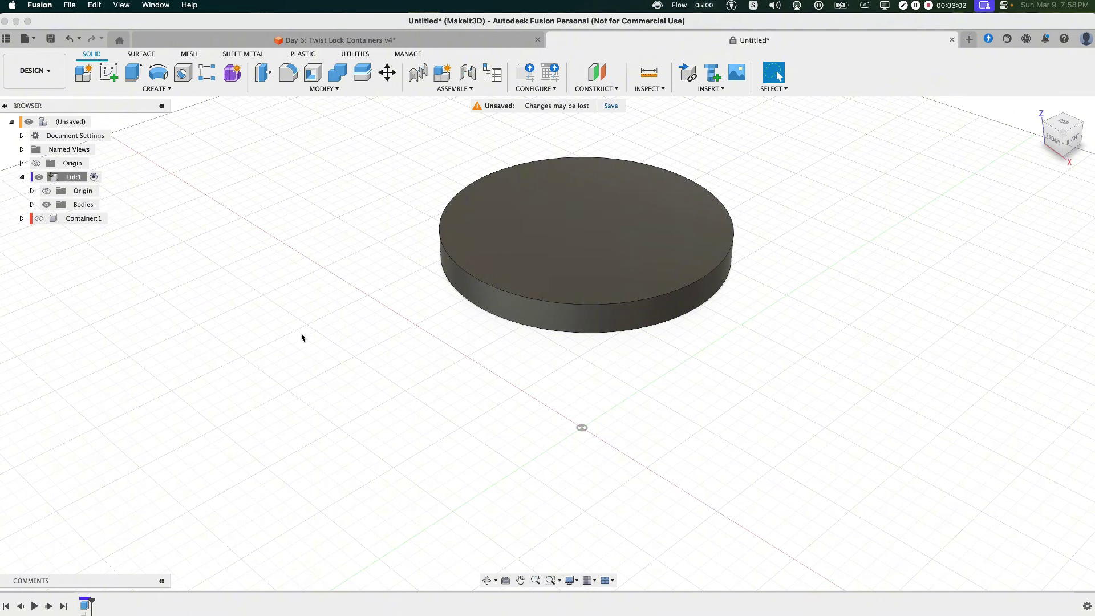
{"action": "left_click", "coordinate": [39, 219]}
{"action": "left_click", "coordinate": [22, 219]}
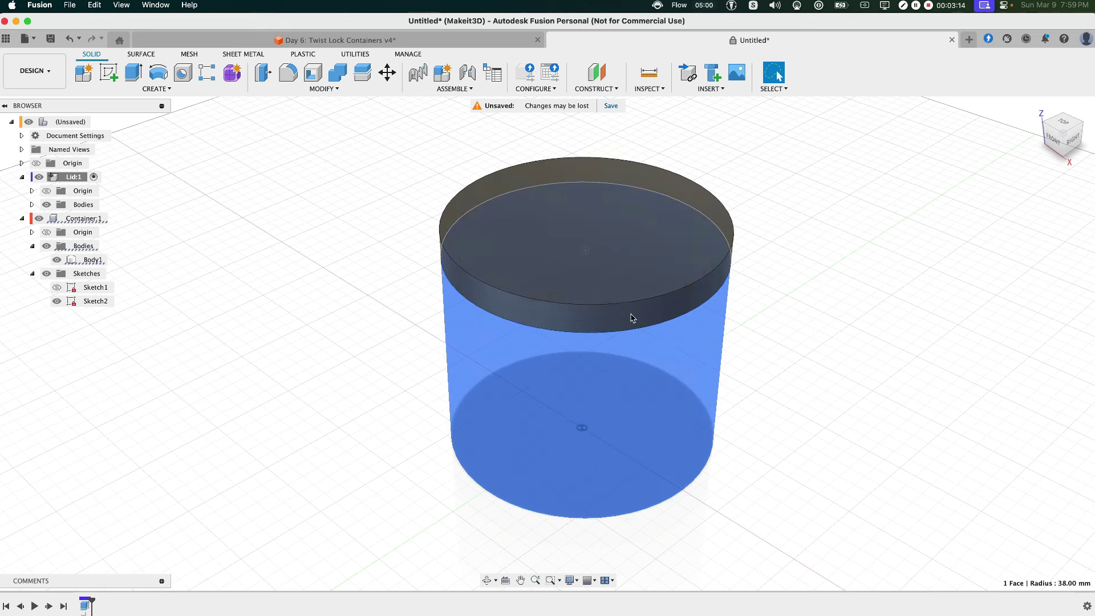
{"action": "left_click", "coordinate": [621, 297]}
{"action": "left_click", "coordinate": [799, 327]}
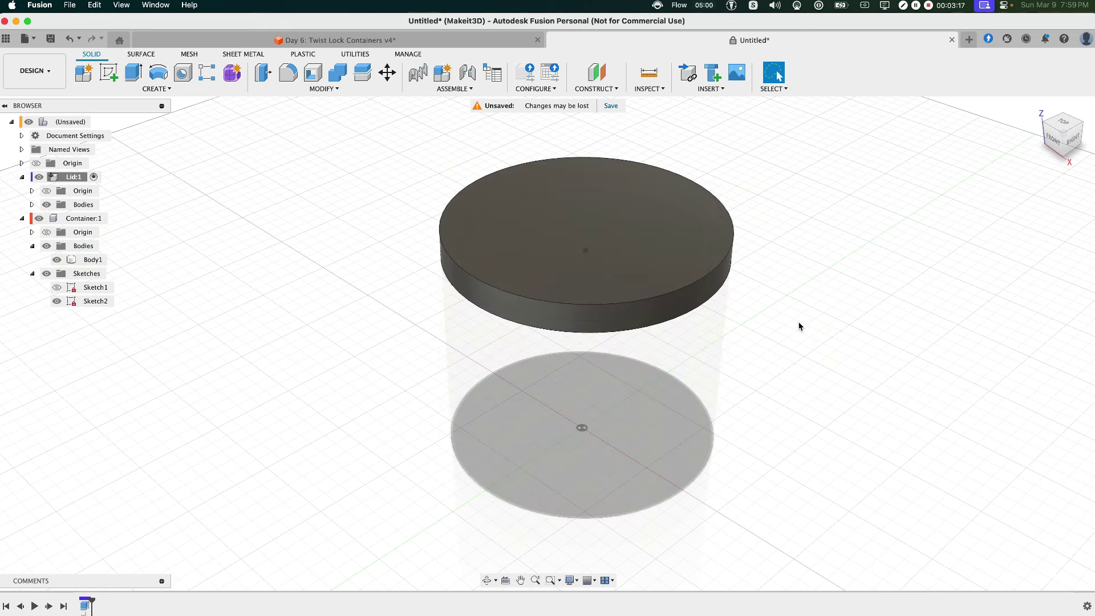
Cut the container body out of the lid body with Combine, keeping the tool body
{"action": "type", "text": "scombine"}
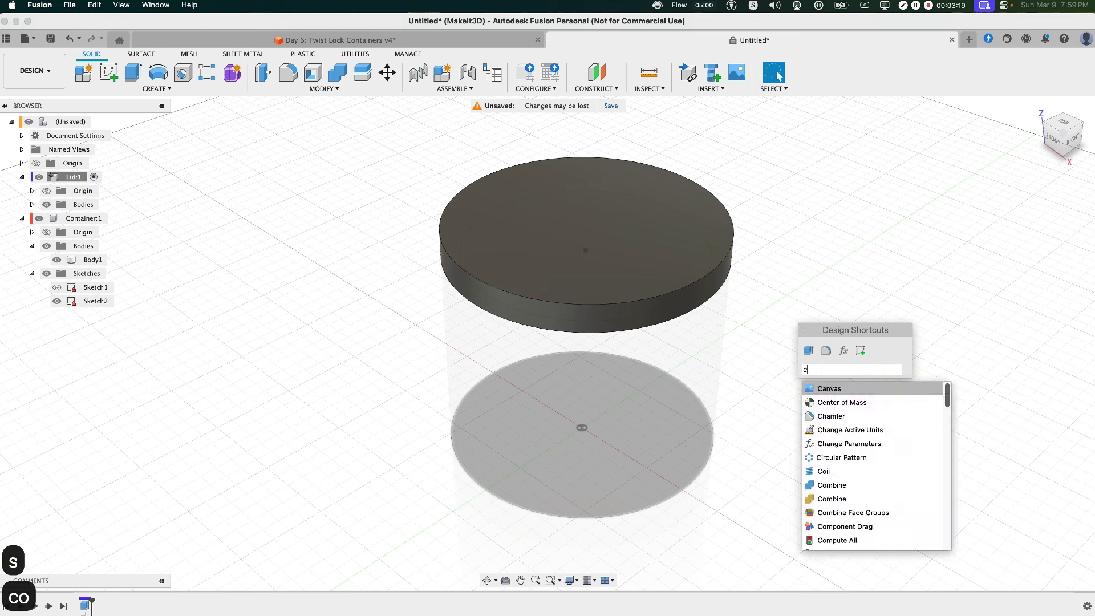
{"action": "key", "text": "Return"}
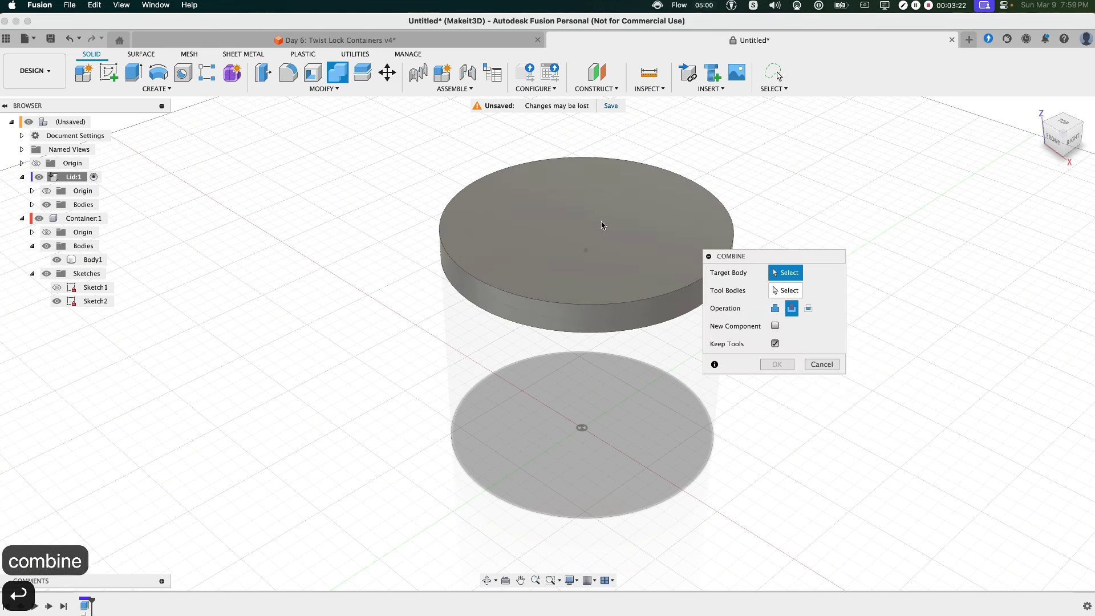
{"action": "left_click", "coordinate": [583, 185]}
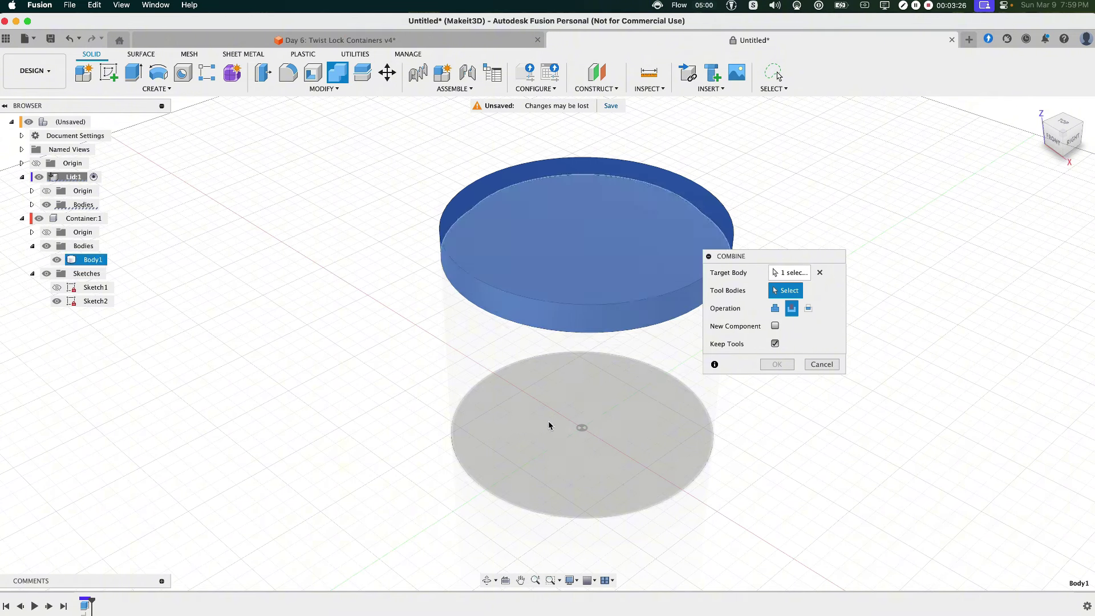
{"action": "left_click", "coordinate": [550, 421]}
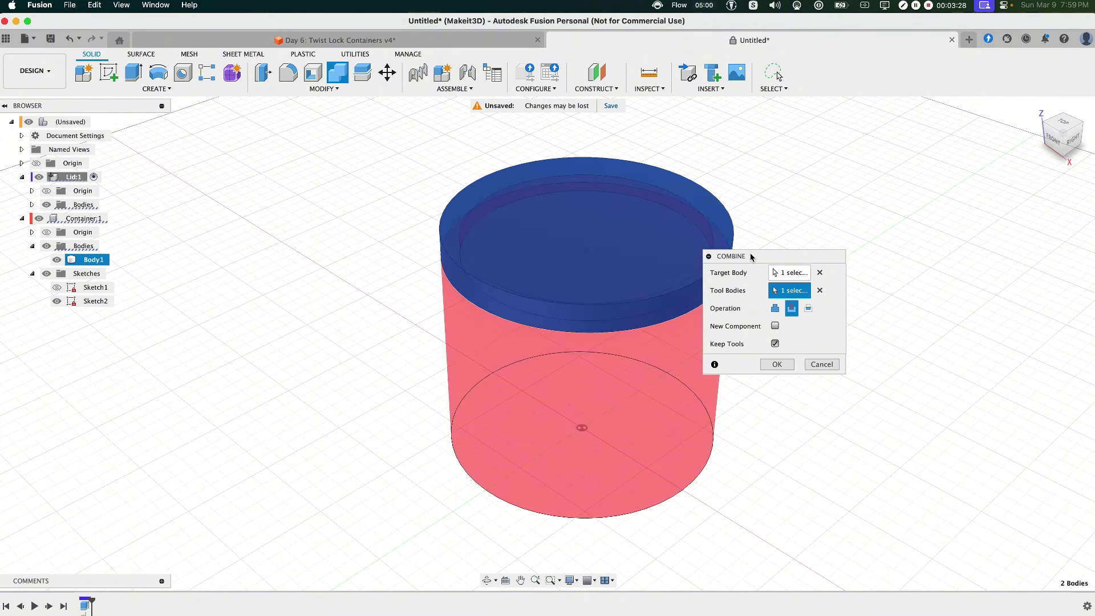
{"action": "left_click_drag", "start_coordinate": [780, 257], "coordinate": [828, 260]}
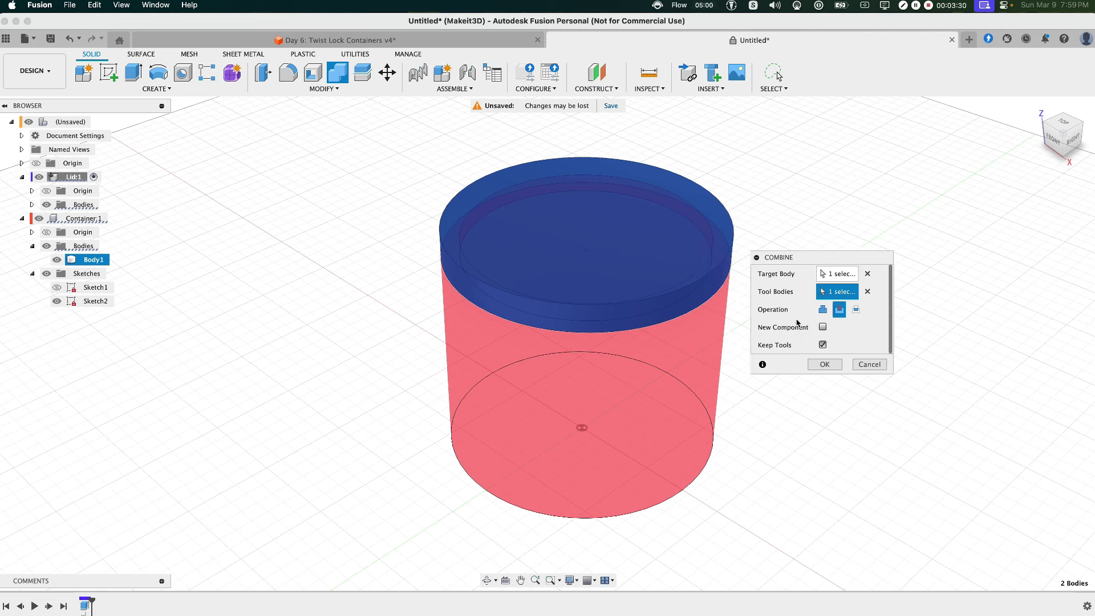
{"action": "left_click", "coordinate": [823, 309]}
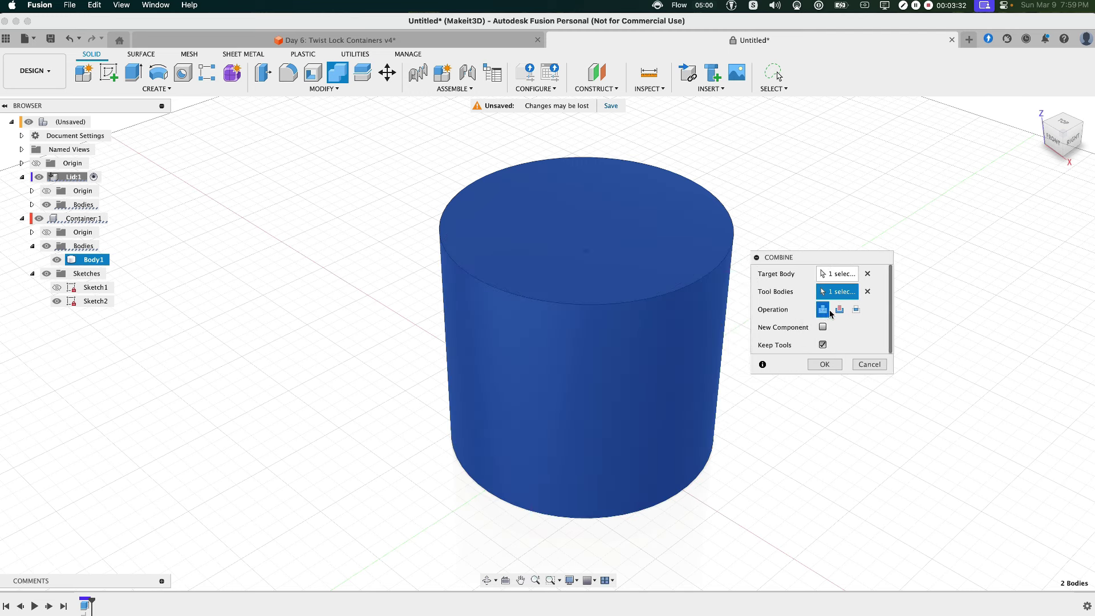
{"action": "left_click", "coordinate": [839, 310]}
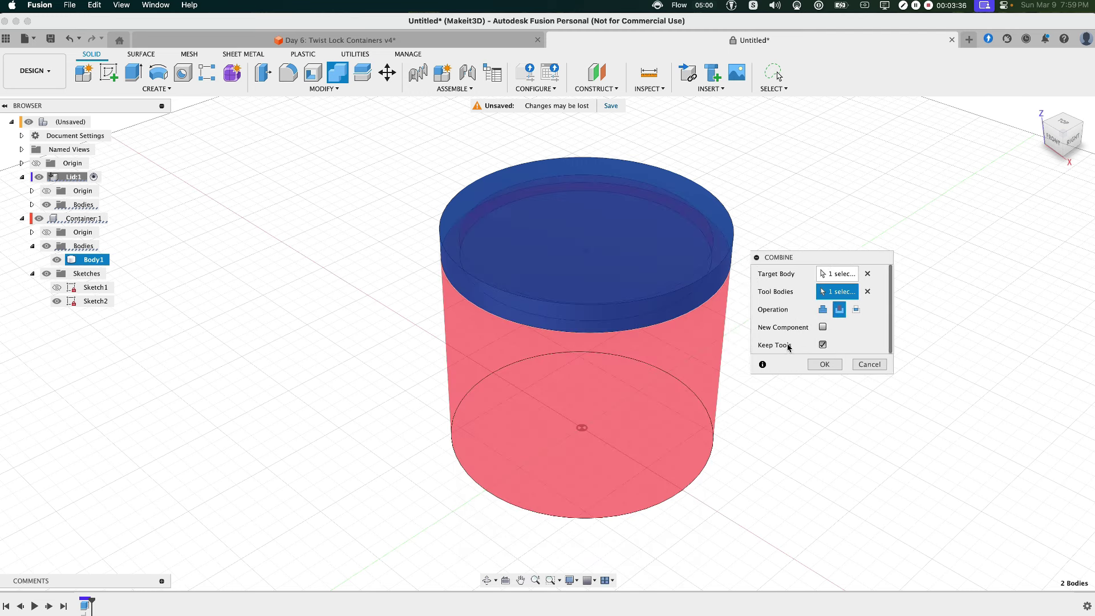
{"action": "left_click", "coordinate": [825, 364]}
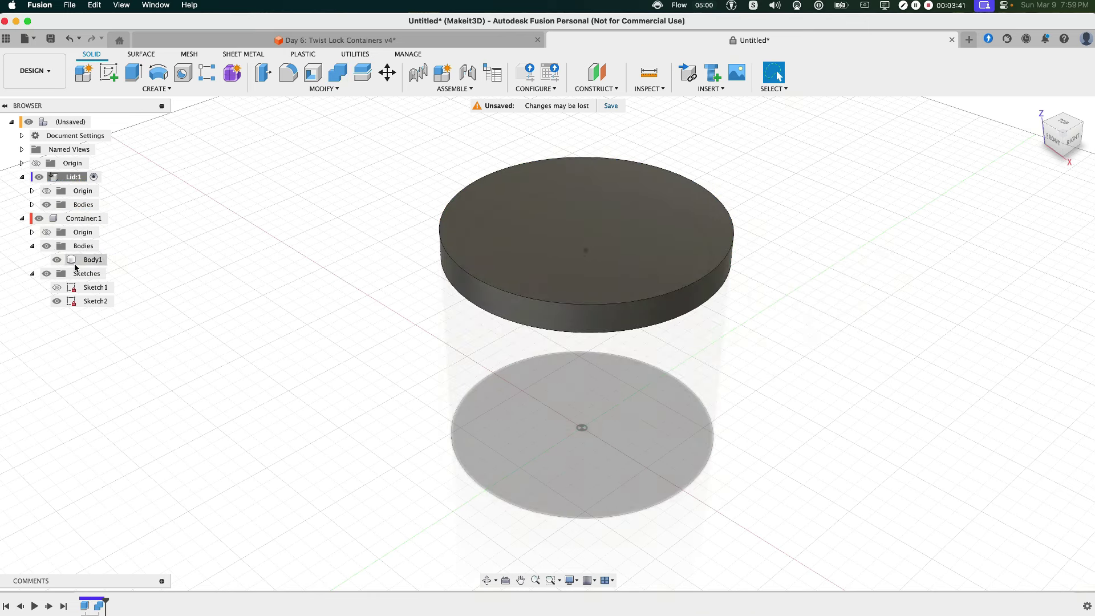
Hide the Container's body and inspect the recess on the underside of the lid
{"action": "left_click", "coordinate": [56, 259]}
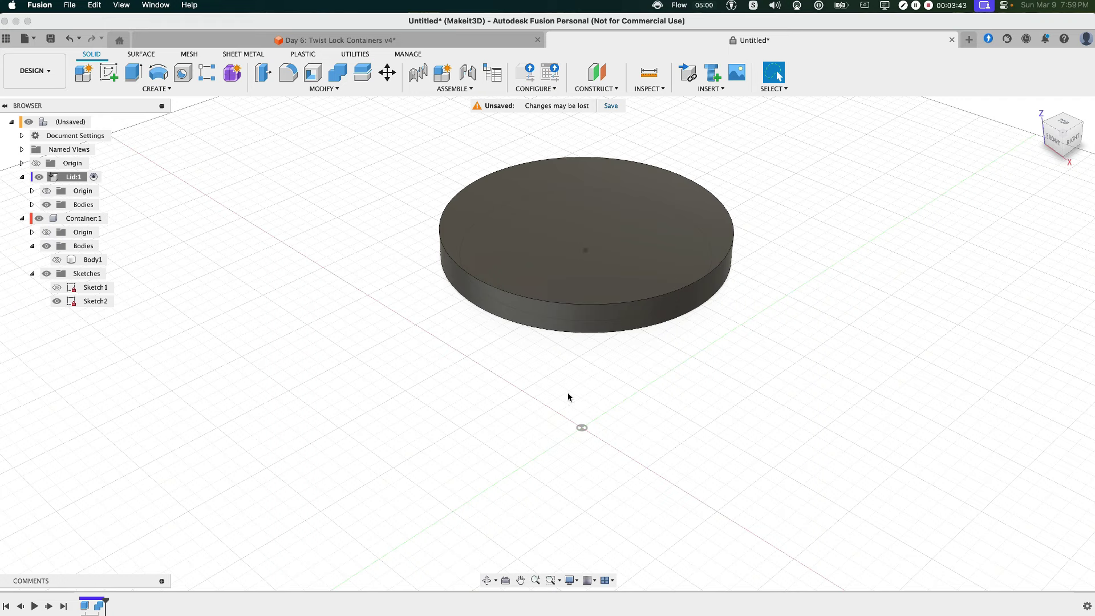
{"action": "middle_click_drag", "start_coordinate": [568, 397], "coordinate": [561, 325], "text": "shift"}
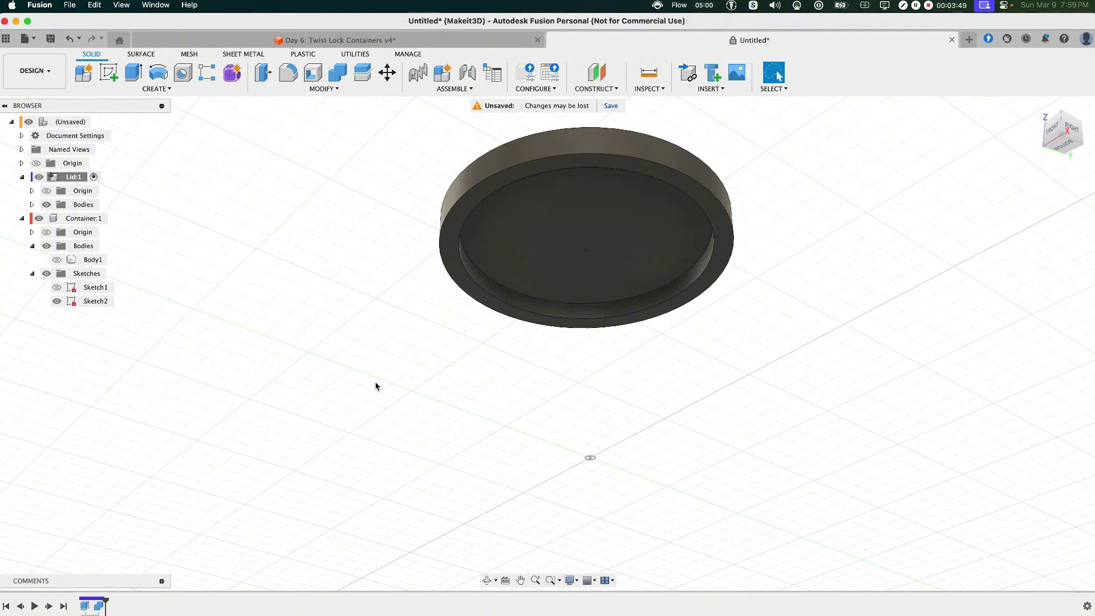
{"action": "left_click", "coordinate": [1038, 107]}
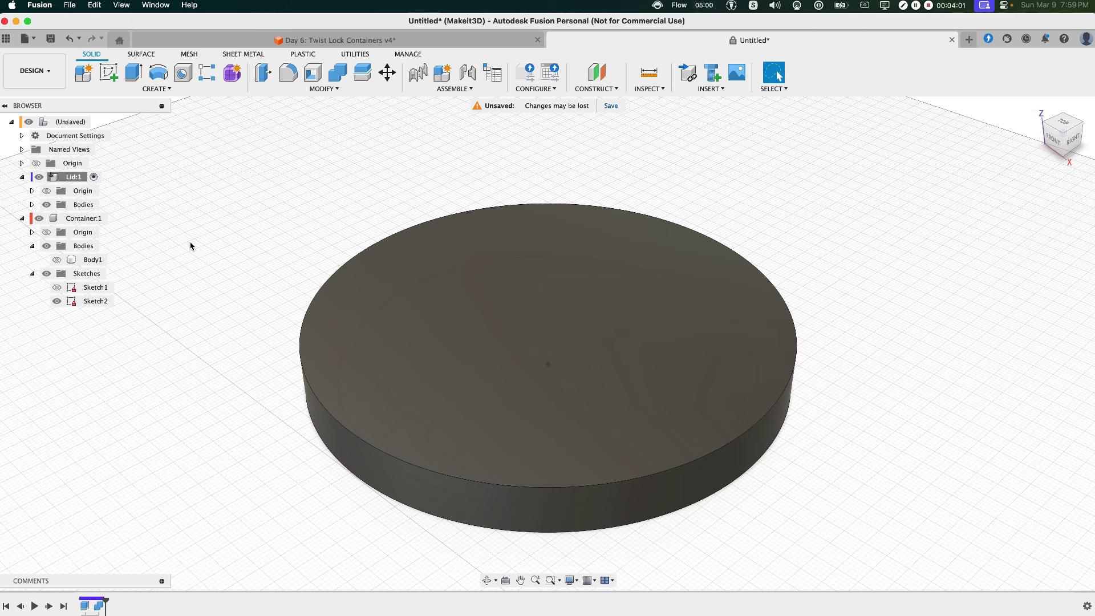
Activate the Container component, hide the Lid and show the Container's body
{"action": "left_click", "coordinate": [80, 219]}
{"action": "left_click", "coordinate": [115, 219]}
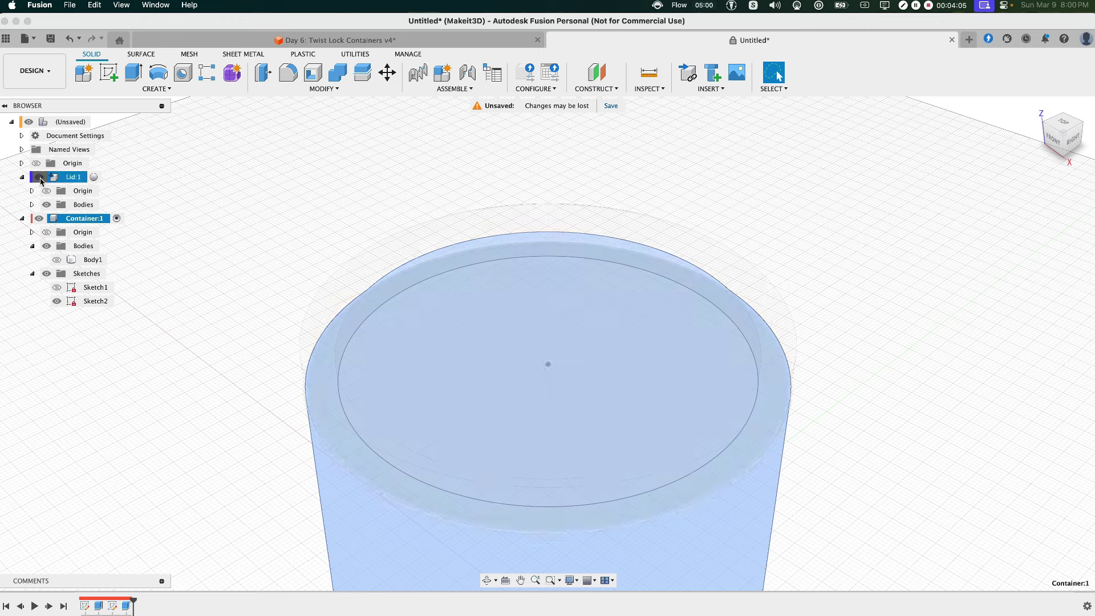
{"action": "left_click", "coordinate": [39, 177]}
{"action": "left_click", "coordinate": [58, 260]}
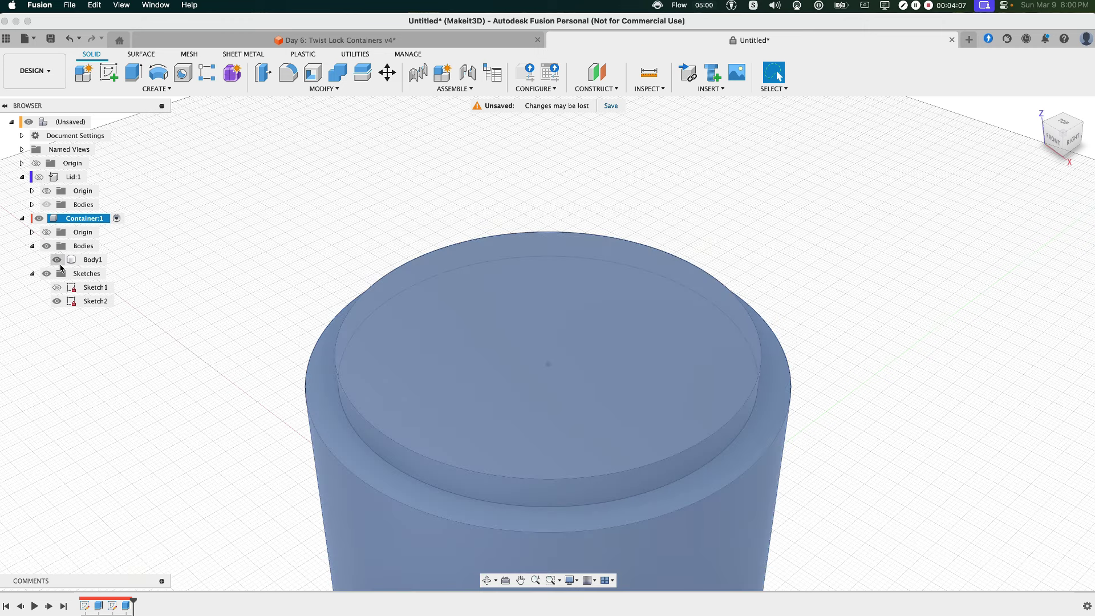
{"action": "left_click", "coordinate": [251, 312]}
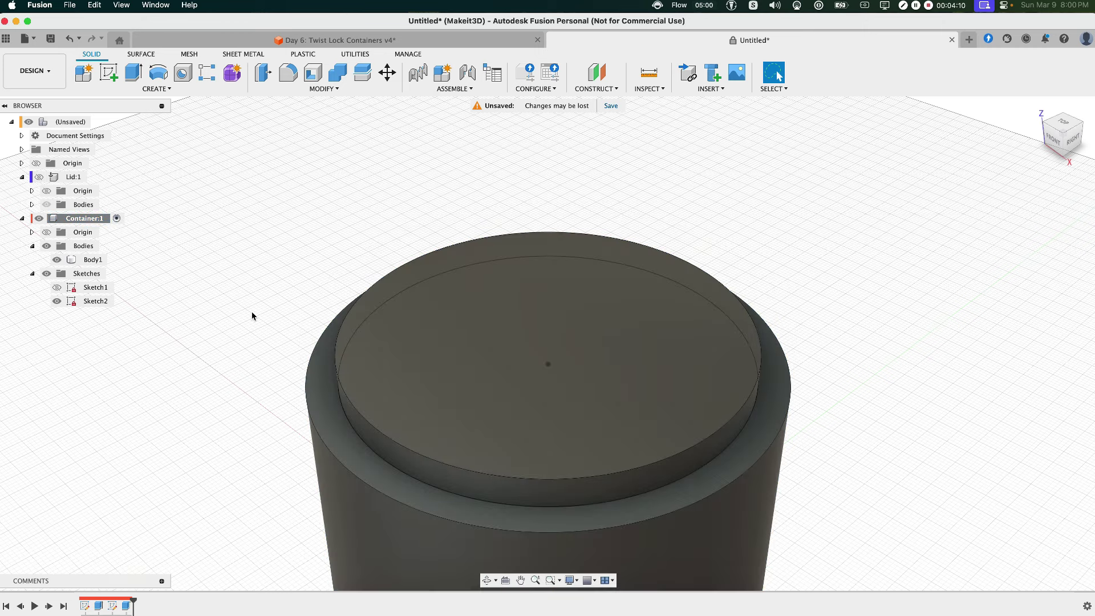
Start a sketch on the container's ring-shaped ledge and project the ledge face into it with Projection Link on
{"action": "left_click", "coordinate": [108, 73]}
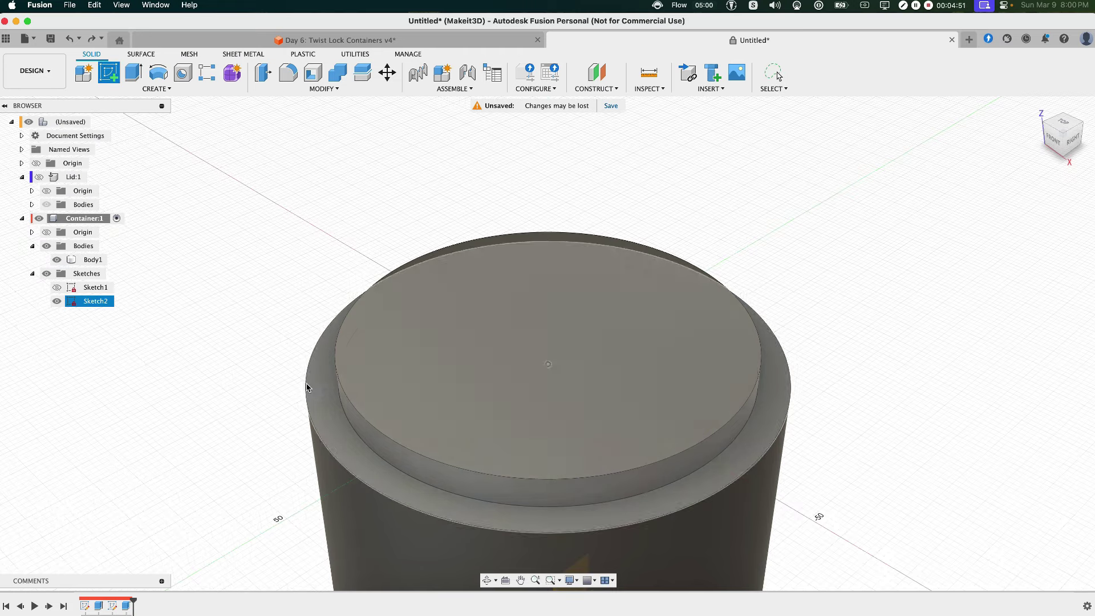
{"action": "left_click", "coordinate": [313, 388]}
{"action": "left_click", "coordinate": [314, 400]}
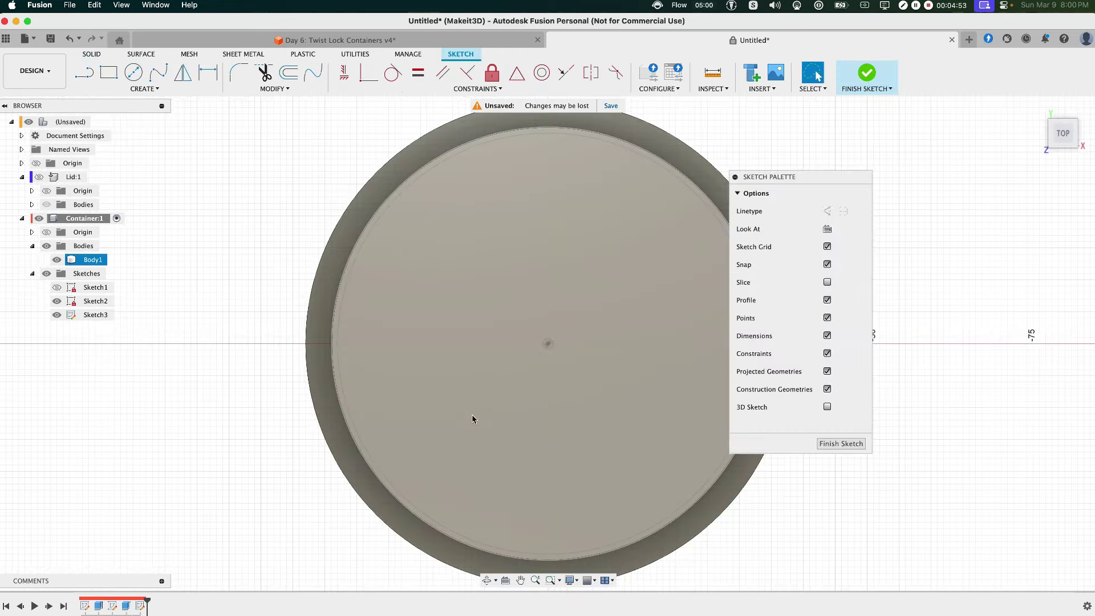
{"action": "mouse_move", "coordinate": [548, 460]}
{"action": "middle_mouse_down"}
{"action": "mouse_move", "coordinate": [491, 343]}
{"action": "mouse_move", "coordinate": [468, 326]}
{"action": "middle_mouse_up"}
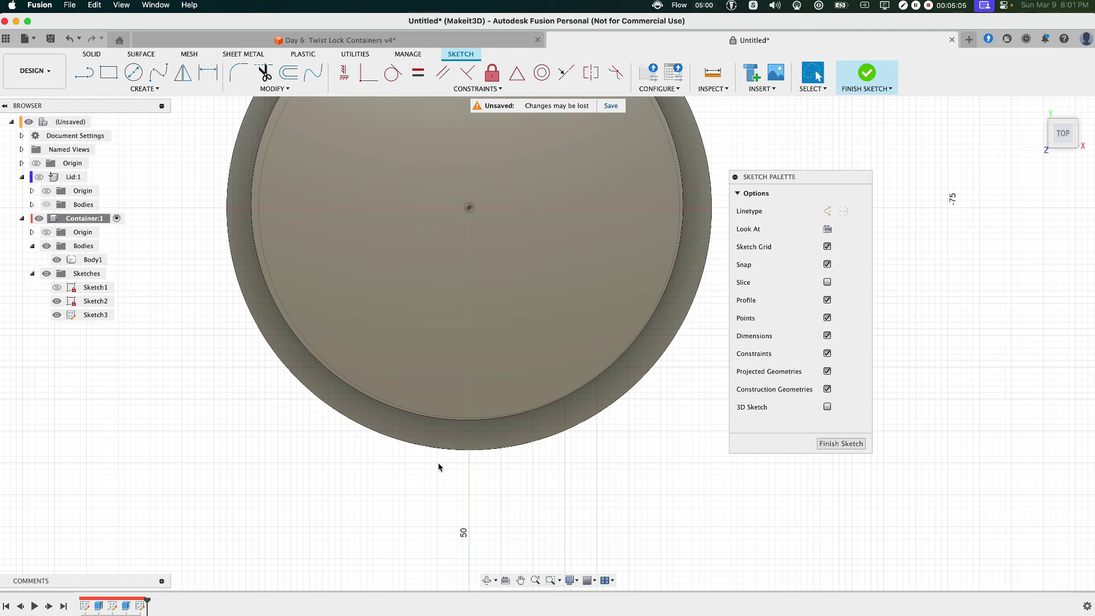
{"action": "type", "text": "s"}
{"action": "type", "text": "project"}
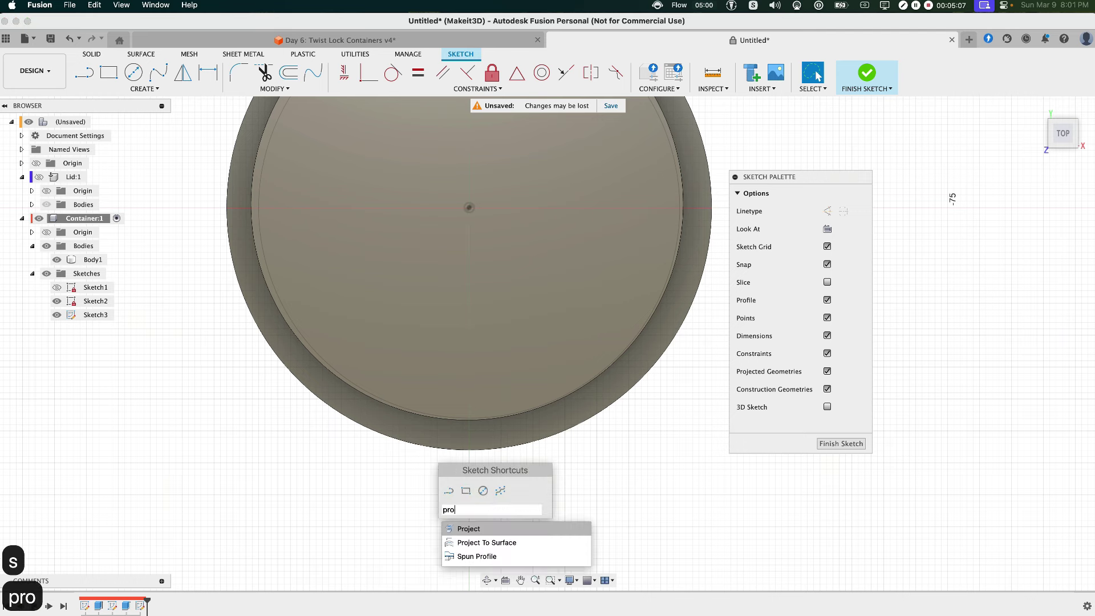
{"action": "left_click", "coordinate": [453, 533]}
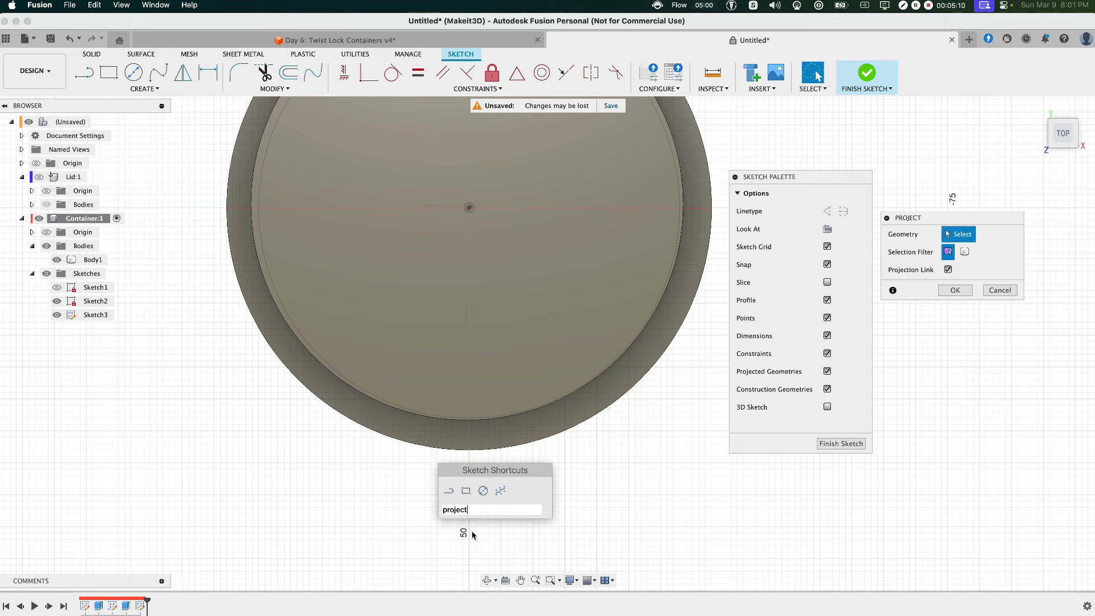
{"action": "left_click", "coordinate": [497, 445]}
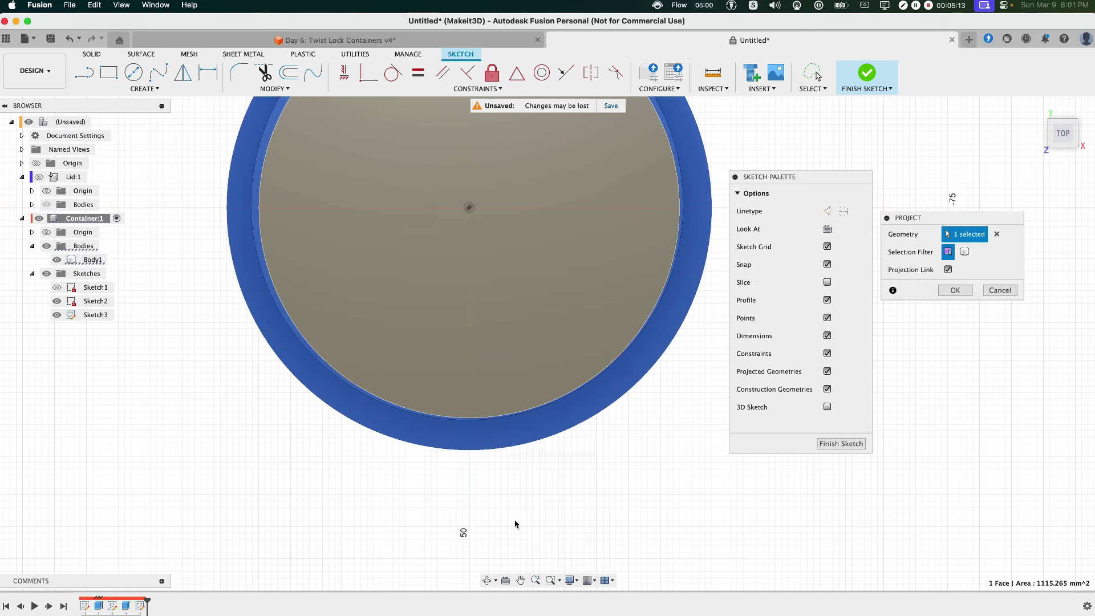
{"action": "left_click", "coordinate": [963, 291]}
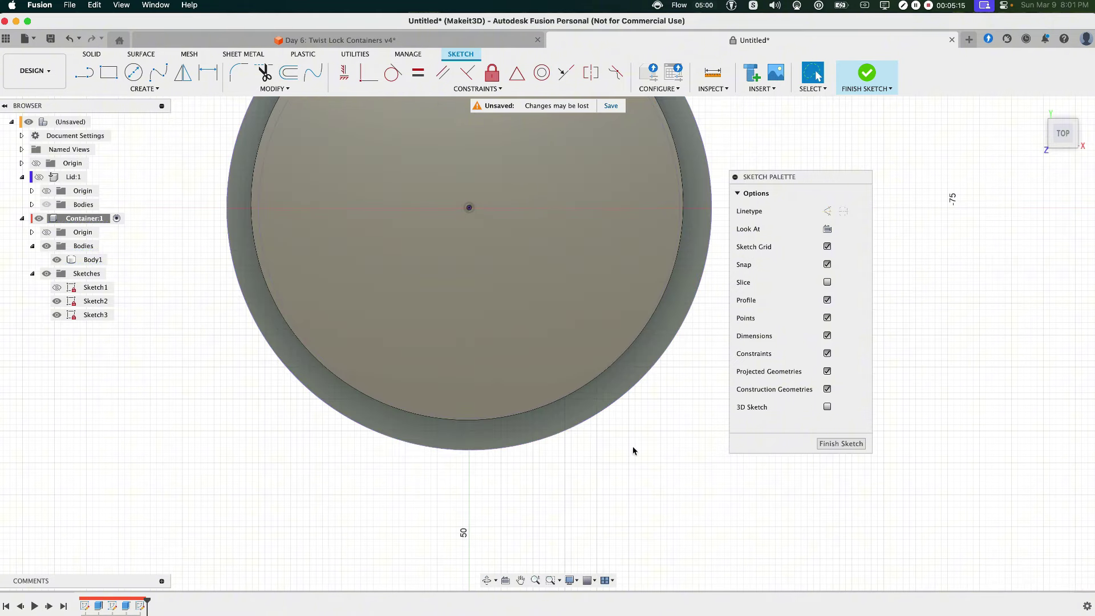
Draw a vertical line from the origin across the ledge to its outer edge
{"action": "middle_click_drag", "start_coordinate": [539, 510], "coordinate": [536, 498], "text": "shift"}
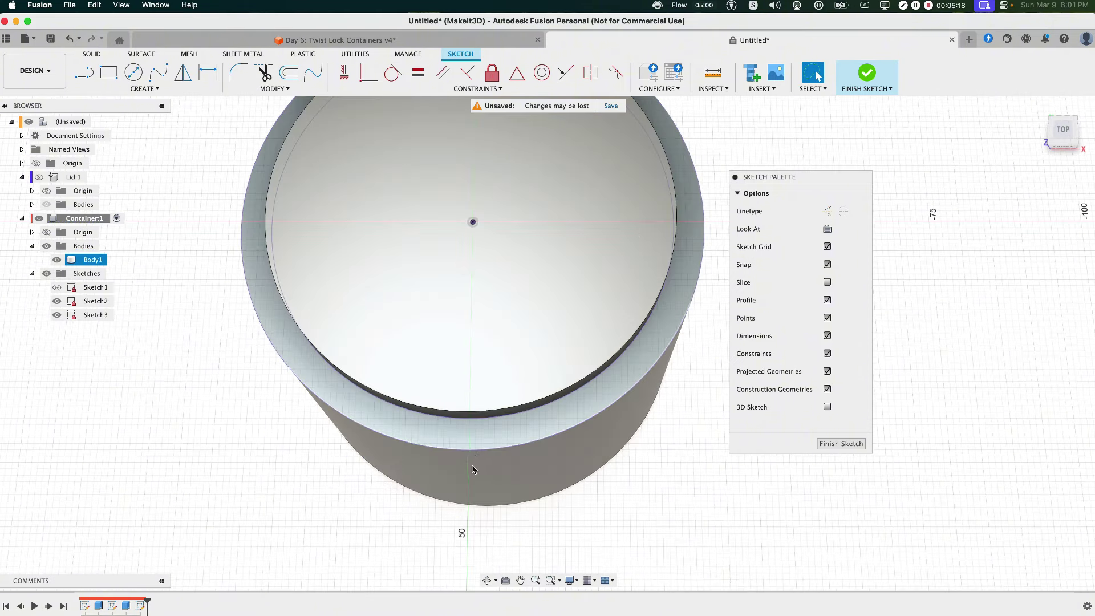
{"action": "scroll", "coordinate": [471, 447], "scroll_direction": "up", "scroll_amount": 3}
{"action": "left_click", "coordinate": [468, 411]}
{"action": "left_click", "coordinate": [476, 448]}
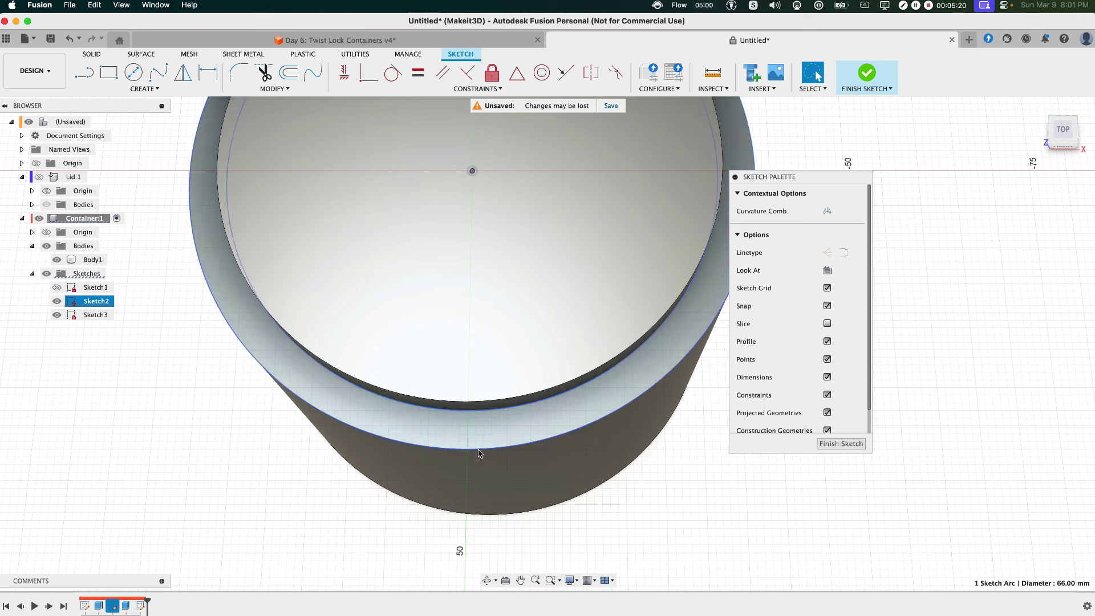
{"action": "left_click", "coordinate": [323, 555]}
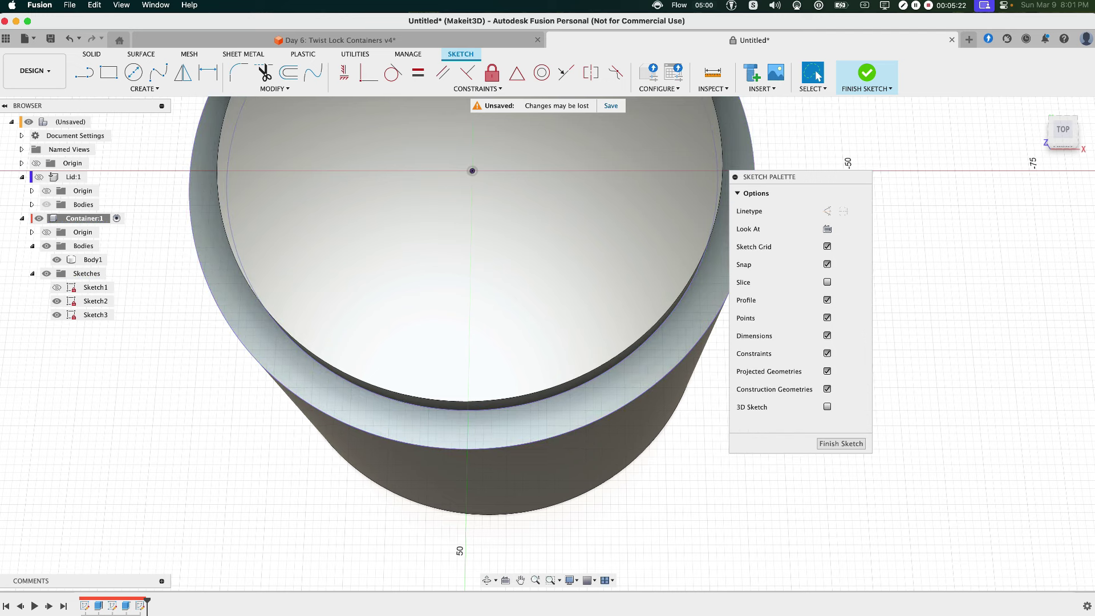
{"action": "key", "text": "l"}
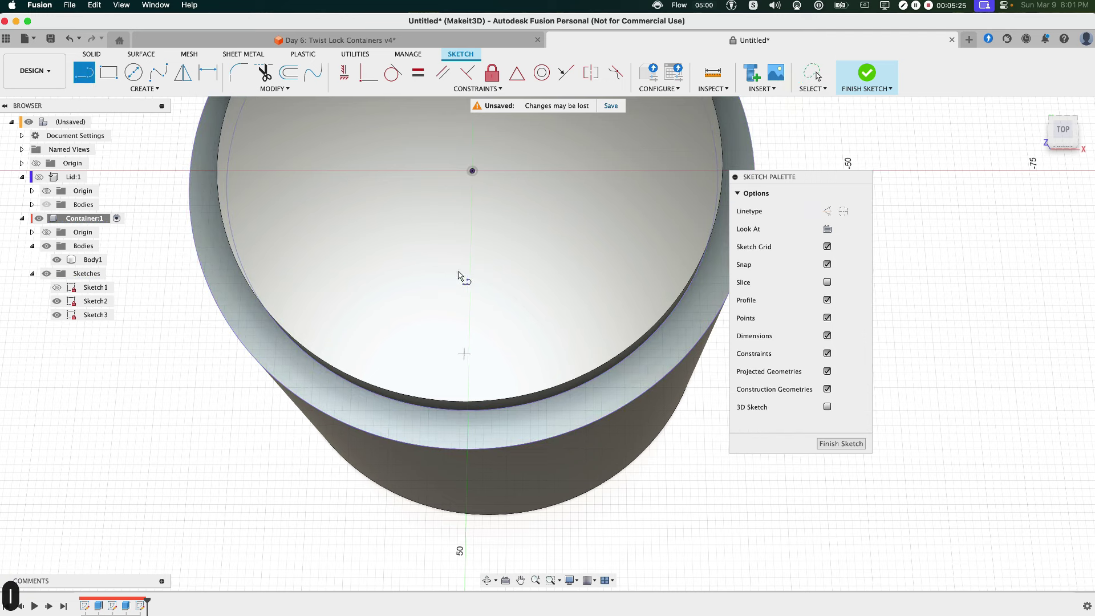
{"action": "left_click", "coordinate": [472, 171]}
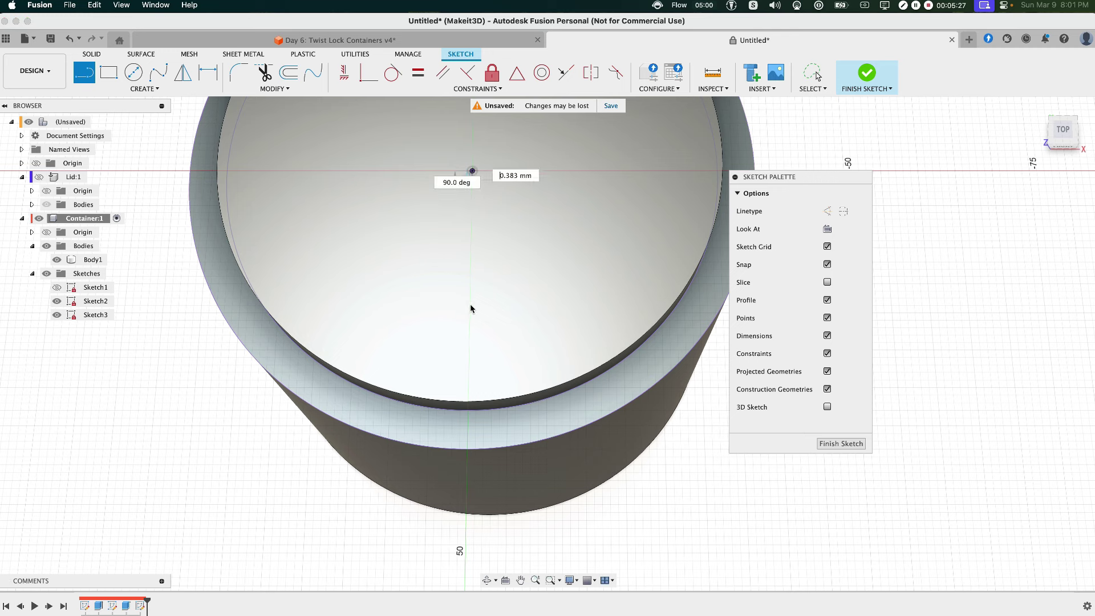
{"action": "left_click", "coordinate": [467, 450]}
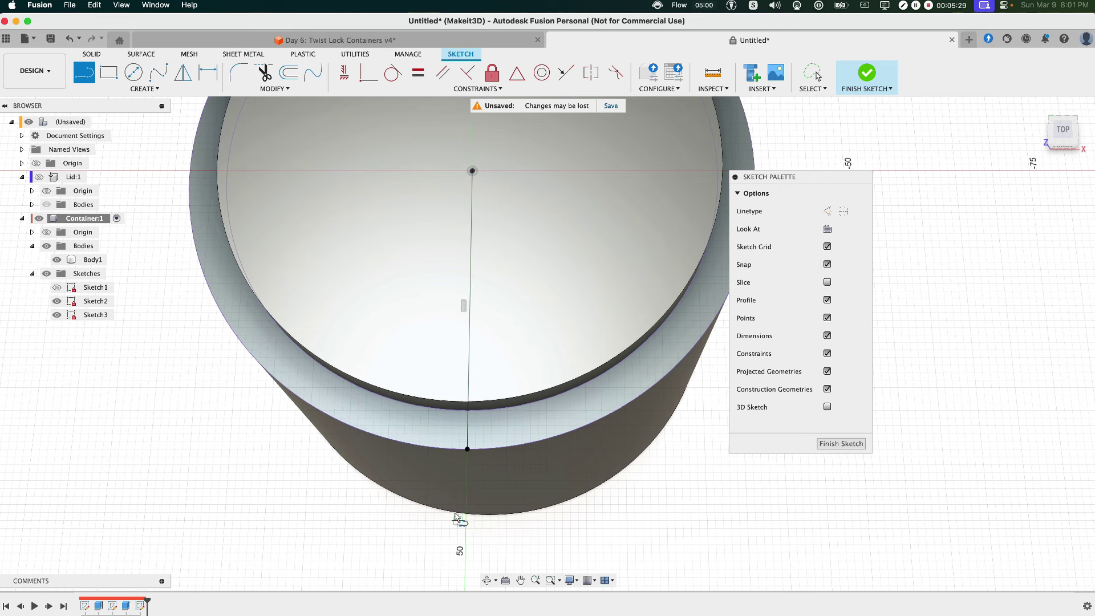
Draw three short lines across the ledge, parallel to the centre line on its right side and spaced about 5 to 6 mm apart
{"action": "left_click", "coordinate": [507, 408]}
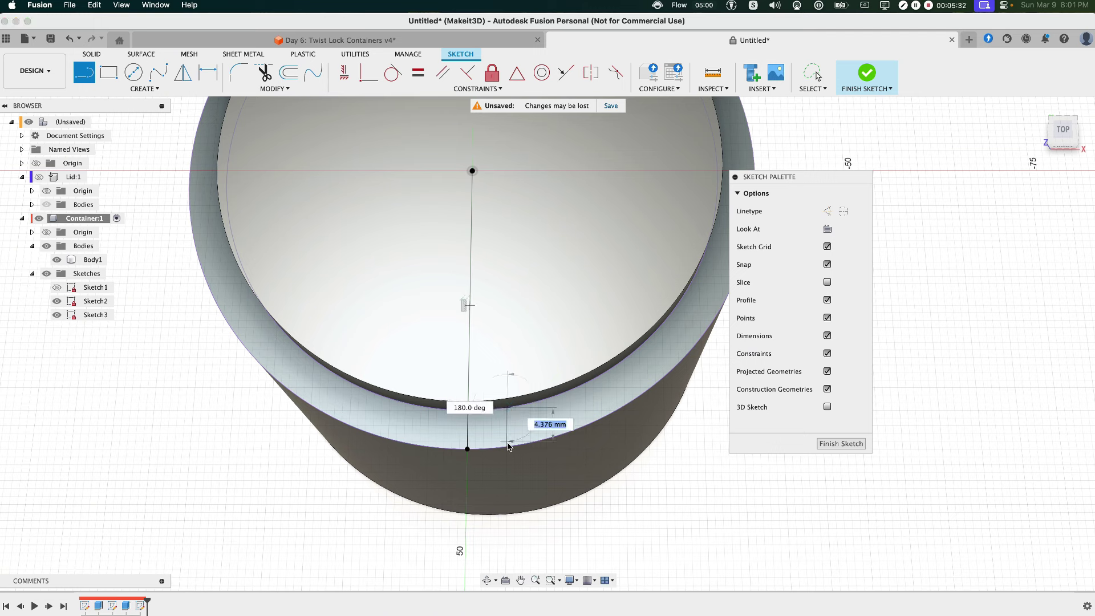
{"action": "left_click", "coordinate": [507, 446]}
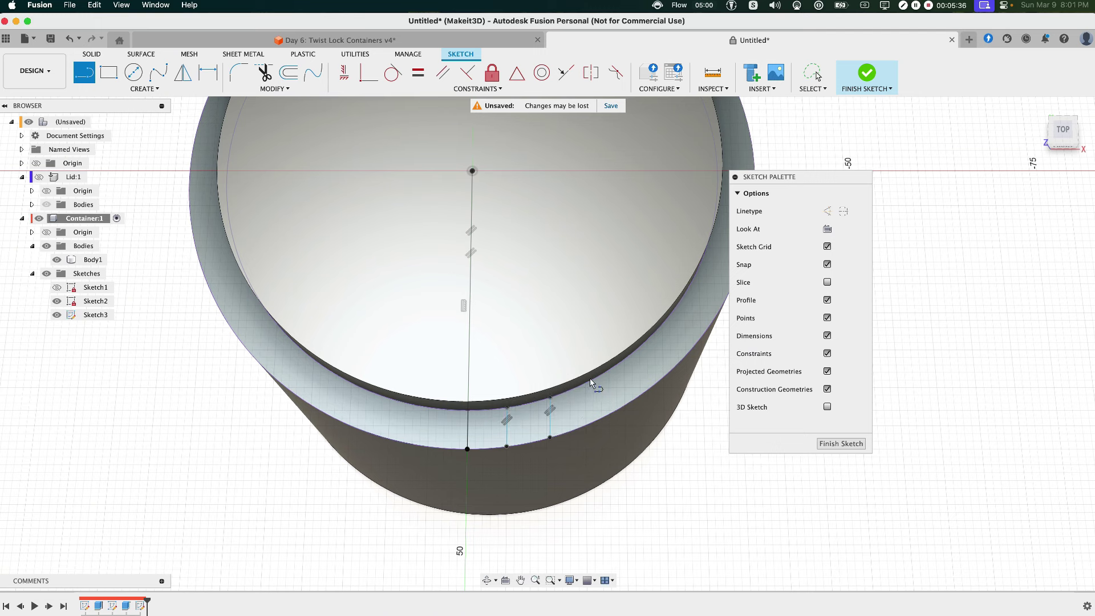
{"action": "left_click", "coordinate": [550, 397]}
{"action": "left_click", "coordinate": [549, 437]}
{"action": "left_click", "coordinate": [591, 423]}
{"action": "key", "text": "Escape"}
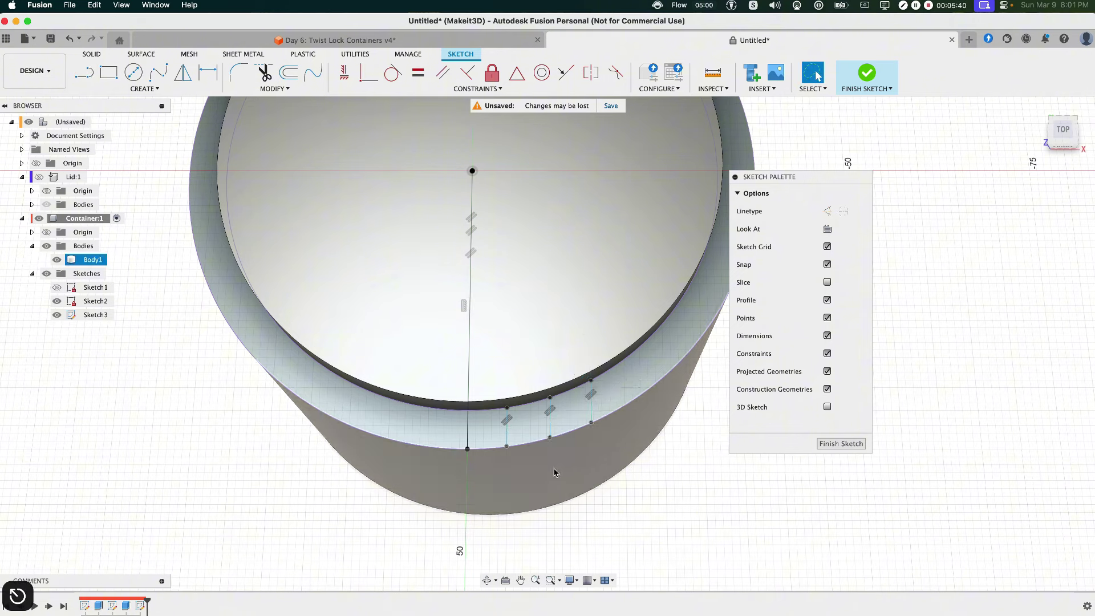
{"action": "left_click", "coordinate": [588, 419]}
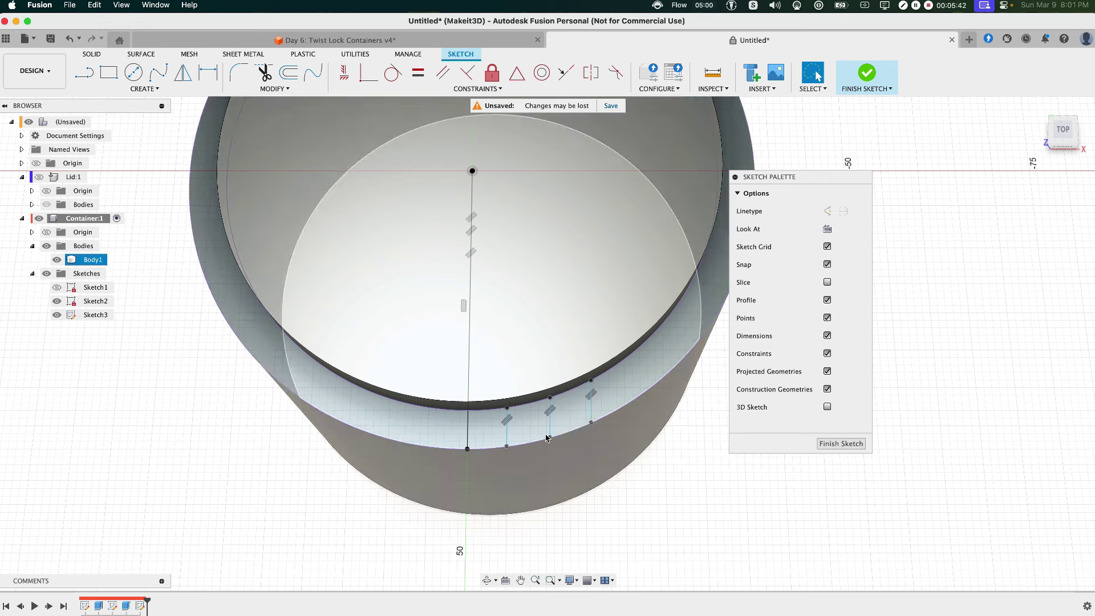
{"action": "left_click", "coordinate": [471, 225]}
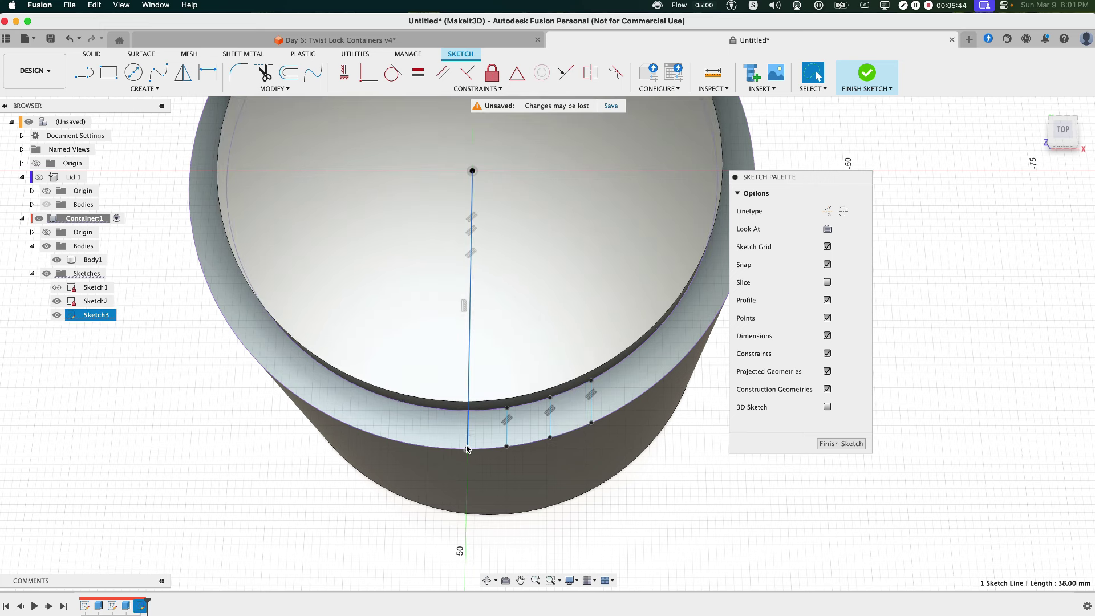
{"action": "left_click", "coordinate": [440, 545]}
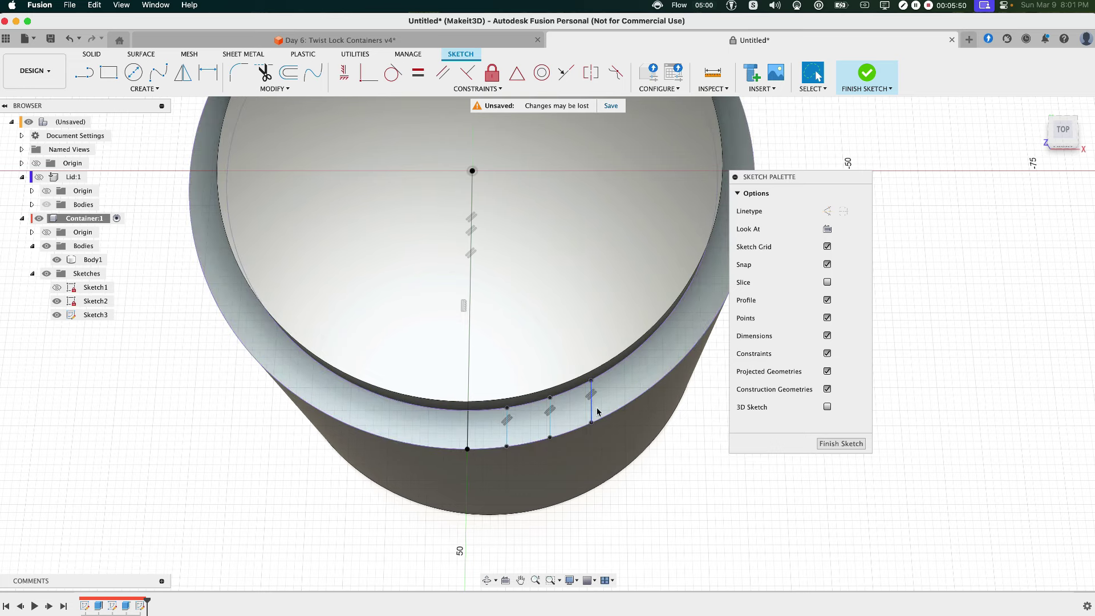
Hide Sketch2 and offset the ledge's inner circle outward by 2.5 mm
{"action": "left_click", "coordinate": [61, 302]}
{"action": "key", "text": "o"}
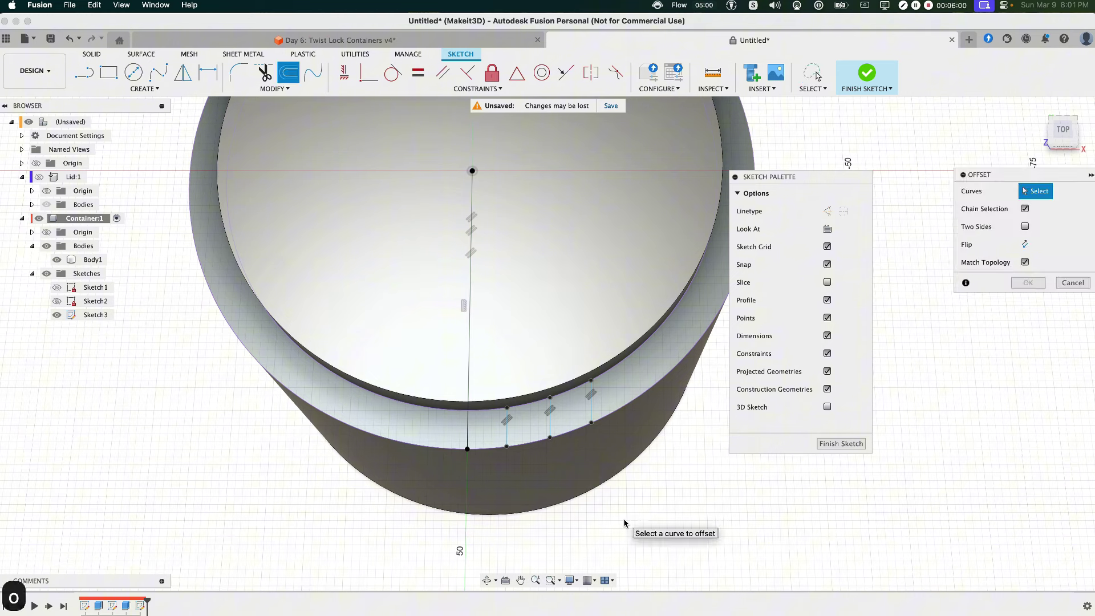
{"action": "left_click", "coordinate": [524, 406]}
{"action": "left_click_drag", "start_coordinate": [521, 412], "coordinate": [533, 423]}
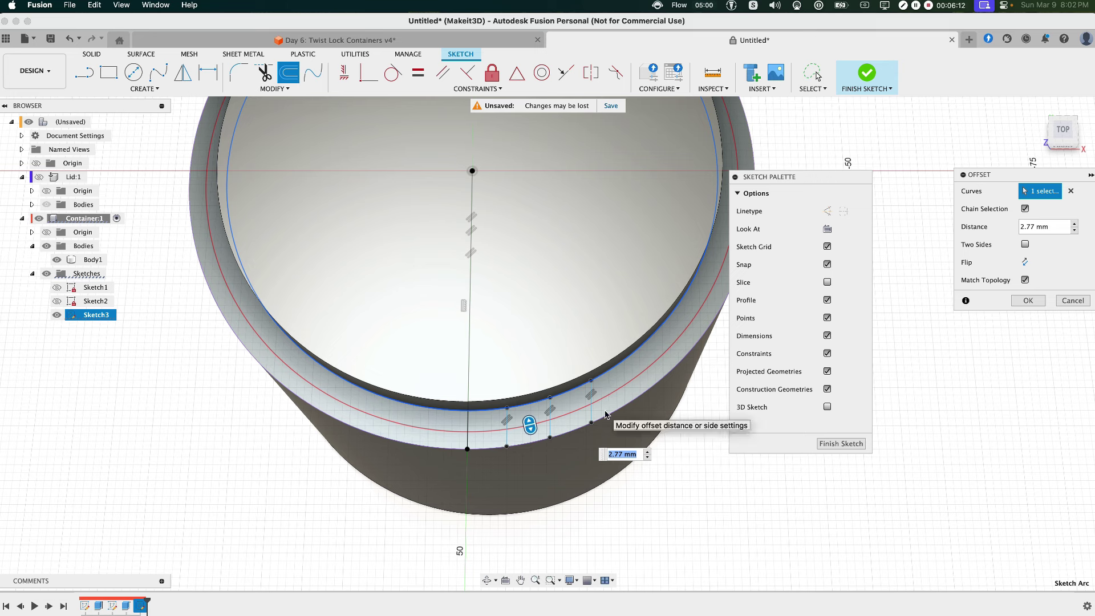
{"action": "type", "text": "2.5"}
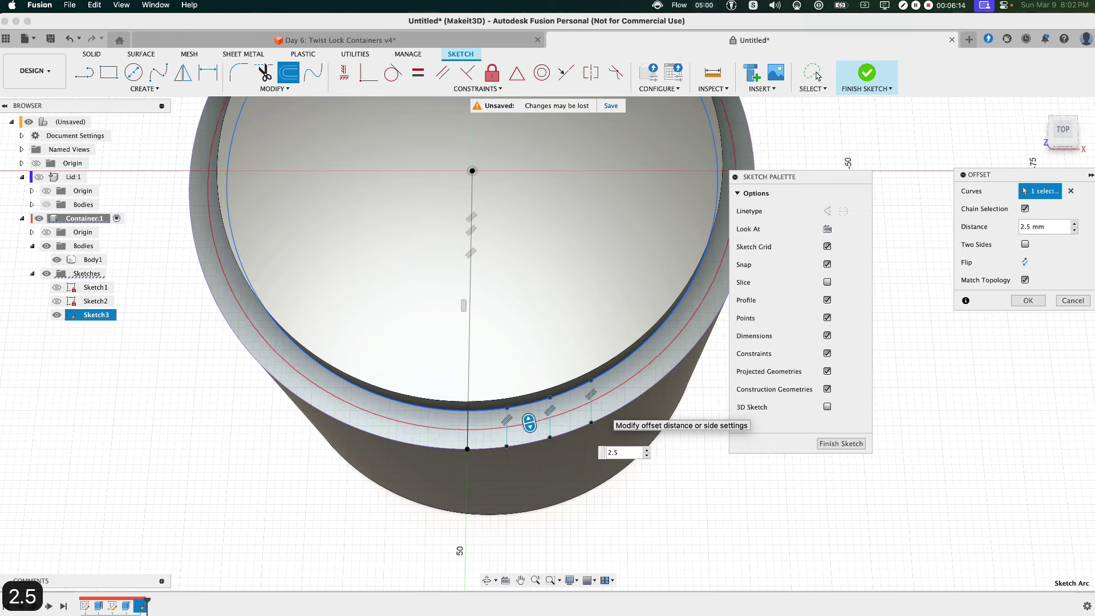
{"action": "key", "text": "Return"}
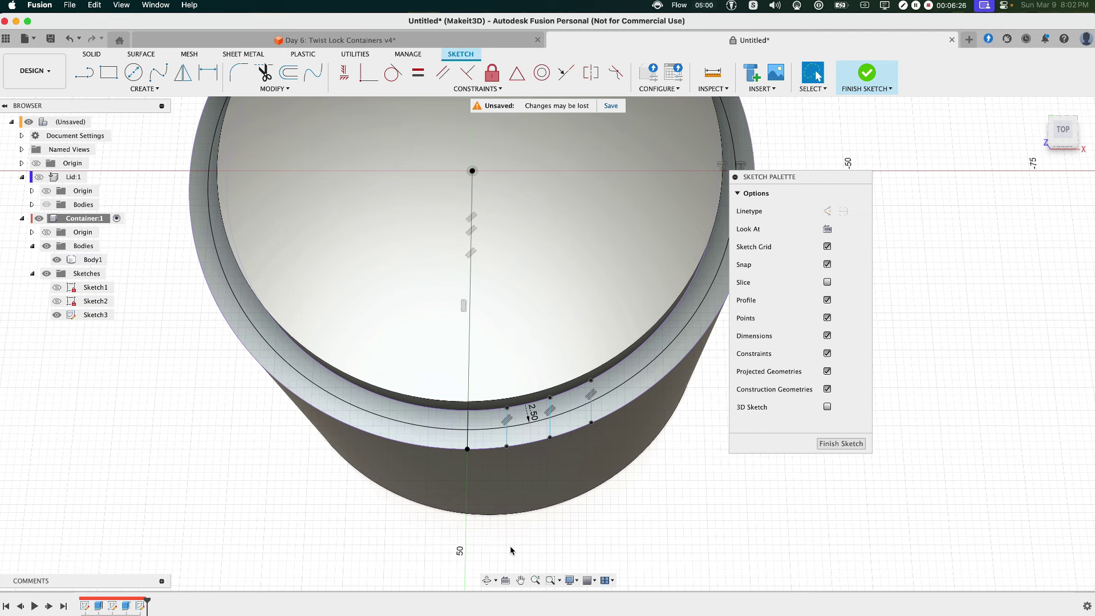
Dimension the distance from the centre line to the first short line as 5 mm
{"action": "key", "text": "d"}
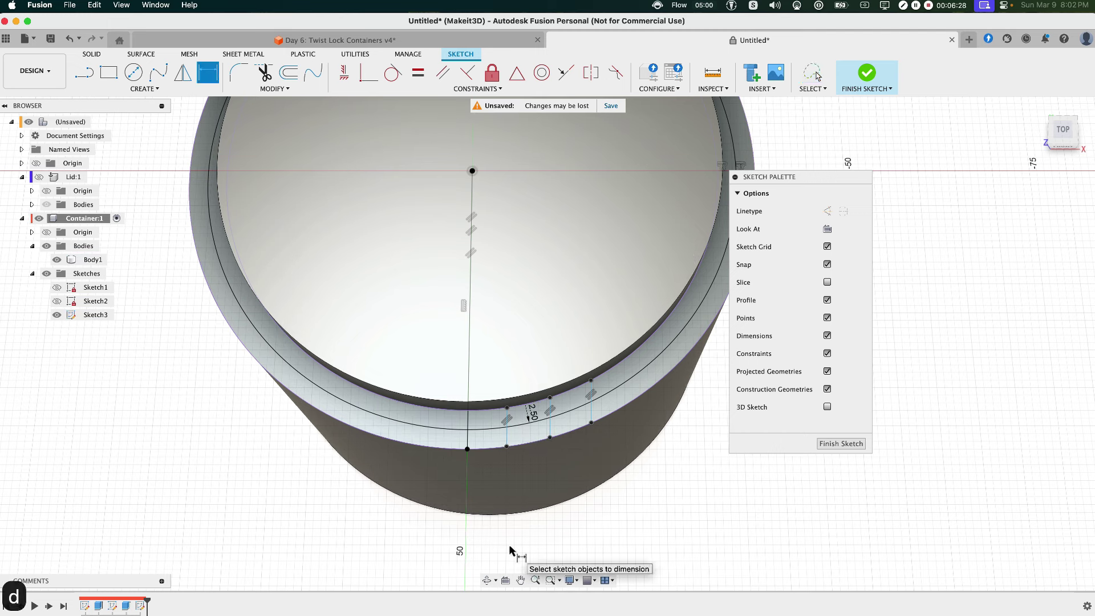
{"action": "left_click", "coordinate": [468, 437]}
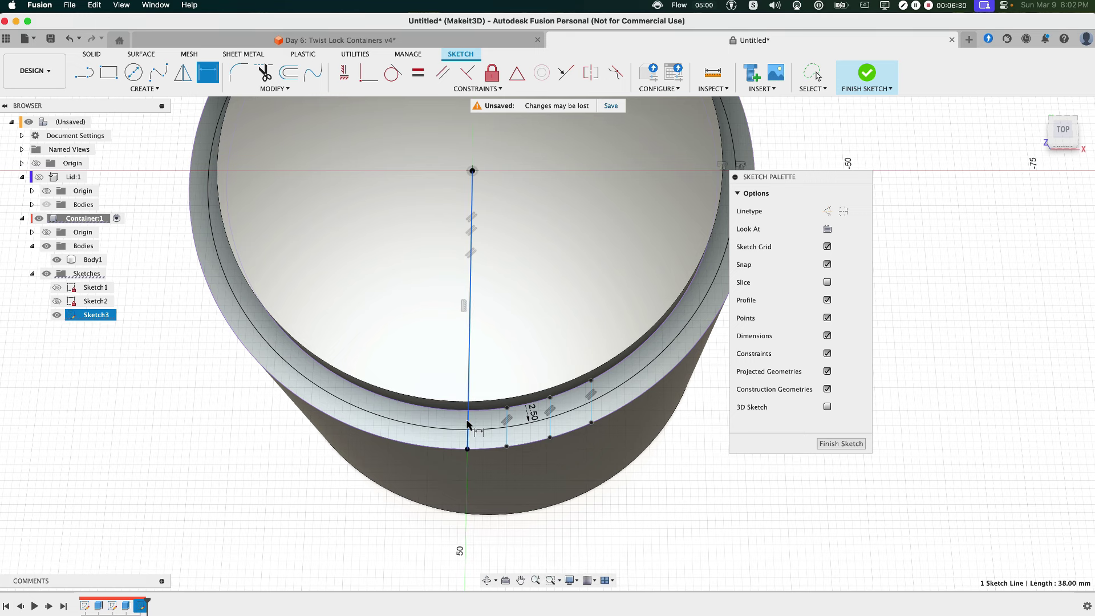
{"action": "left_click", "coordinate": [506, 434]}
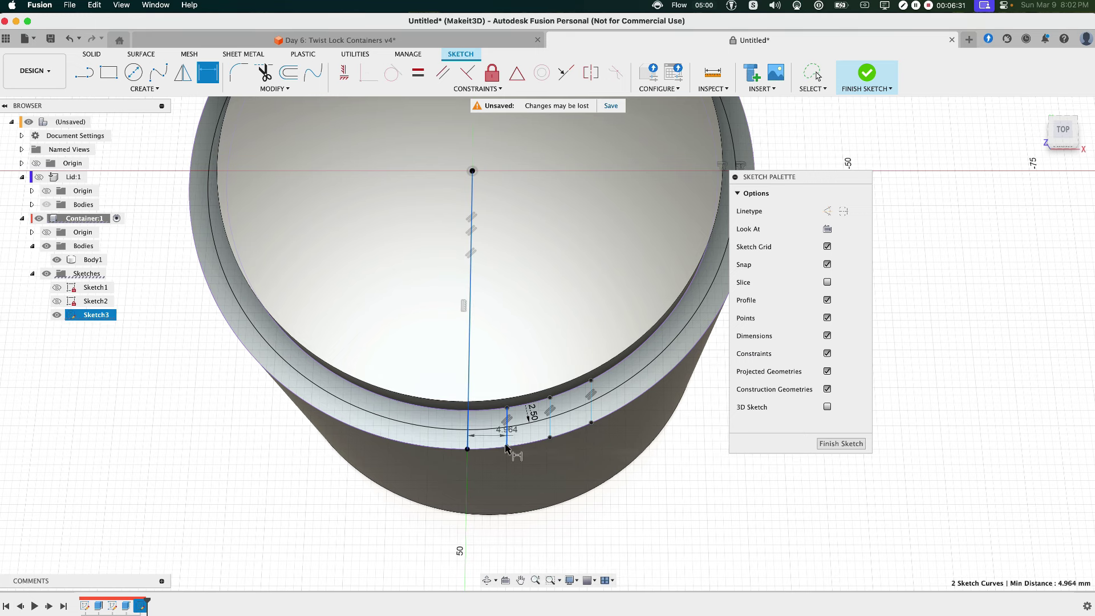
{"action": "left_click", "coordinate": [496, 531]}
{"action": "type", "text": "5"}
{"action": "key", "text": "Return"}
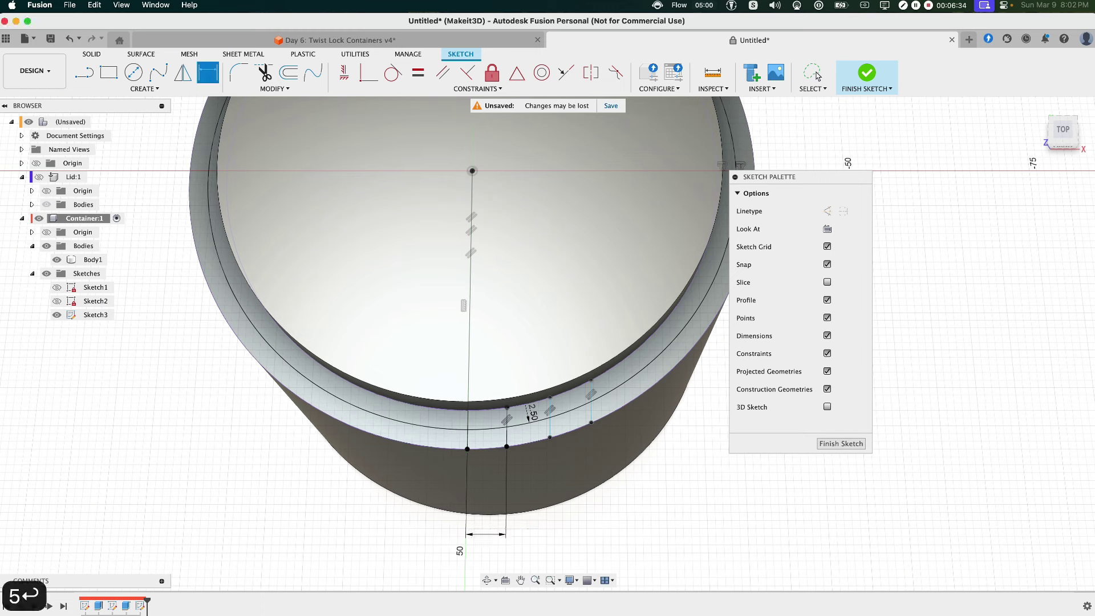
Dimension the gap between the first and second short lines as 5 mm
{"action": "left_click", "coordinate": [507, 423]}
{"action": "left_click", "coordinate": [550, 413]}
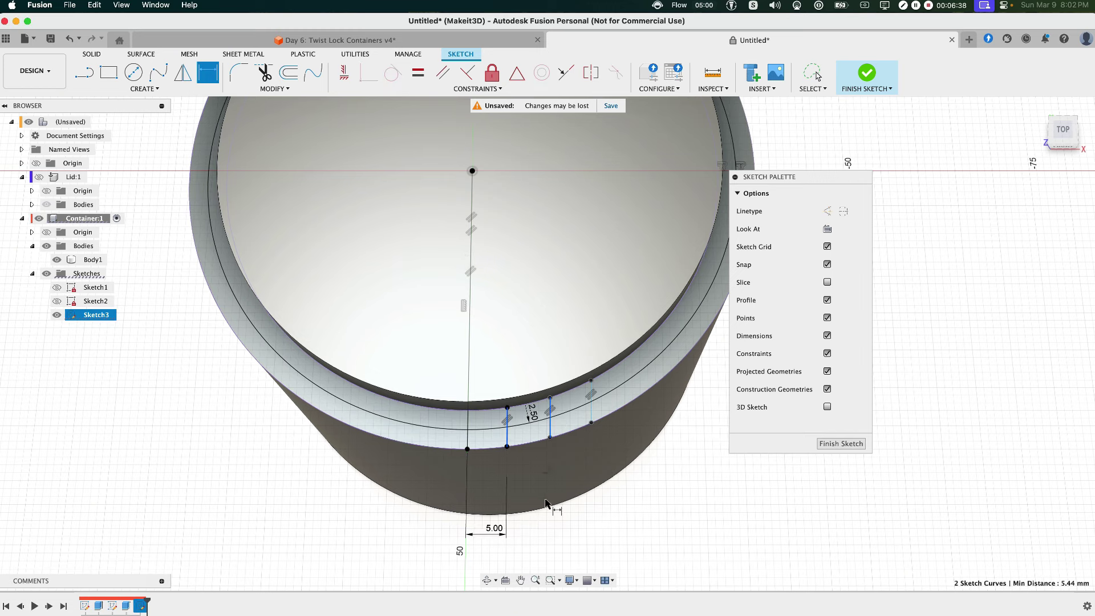
{"action": "left_click", "coordinate": [535, 535]}
{"action": "type", "text": "5"}
{"action": "key", "text": "Return"}
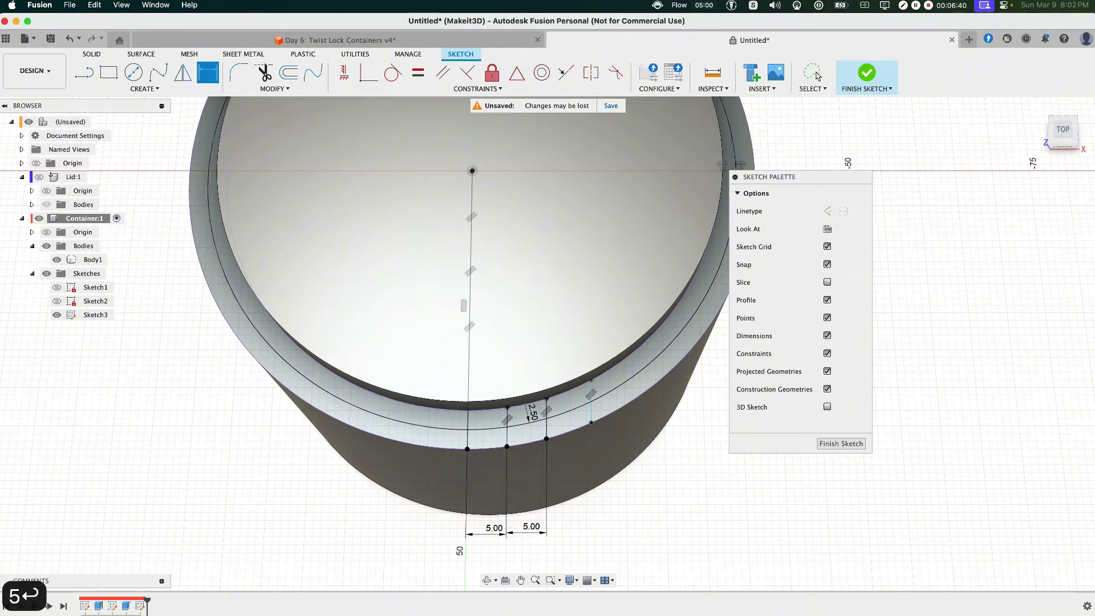
Dimension the gap between the second and third short lines as 10 mm
{"action": "left_click", "coordinate": [548, 414]}
{"action": "left_click", "coordinate": [591, 399]}
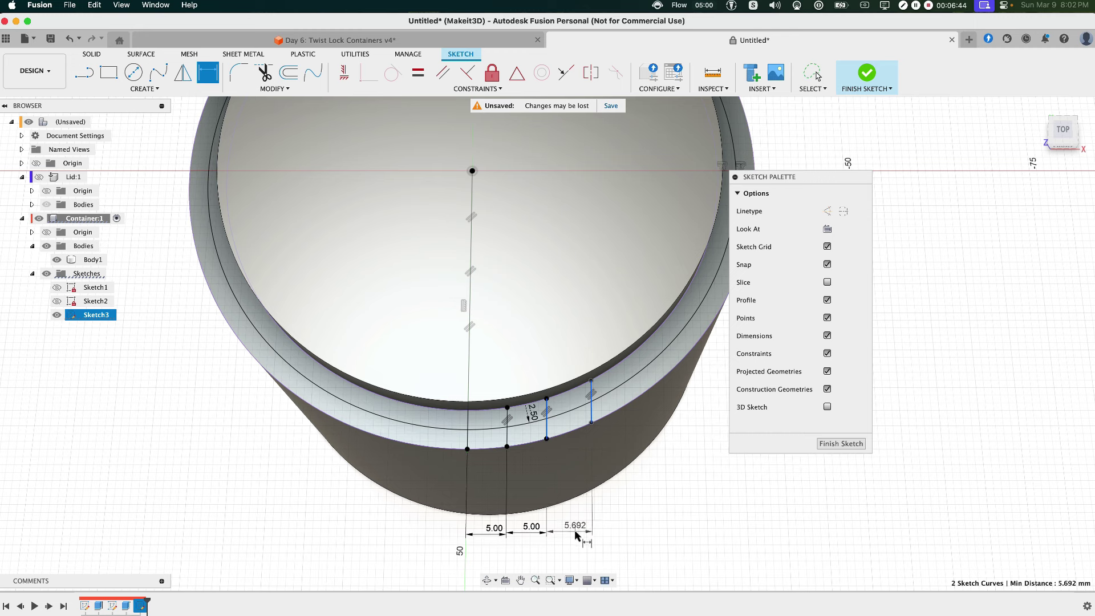
{"action": "left_click", "coordinate": [575, 532]}
{"action": "type", "text": "10"}
{"action": "key", "text": "Return"}
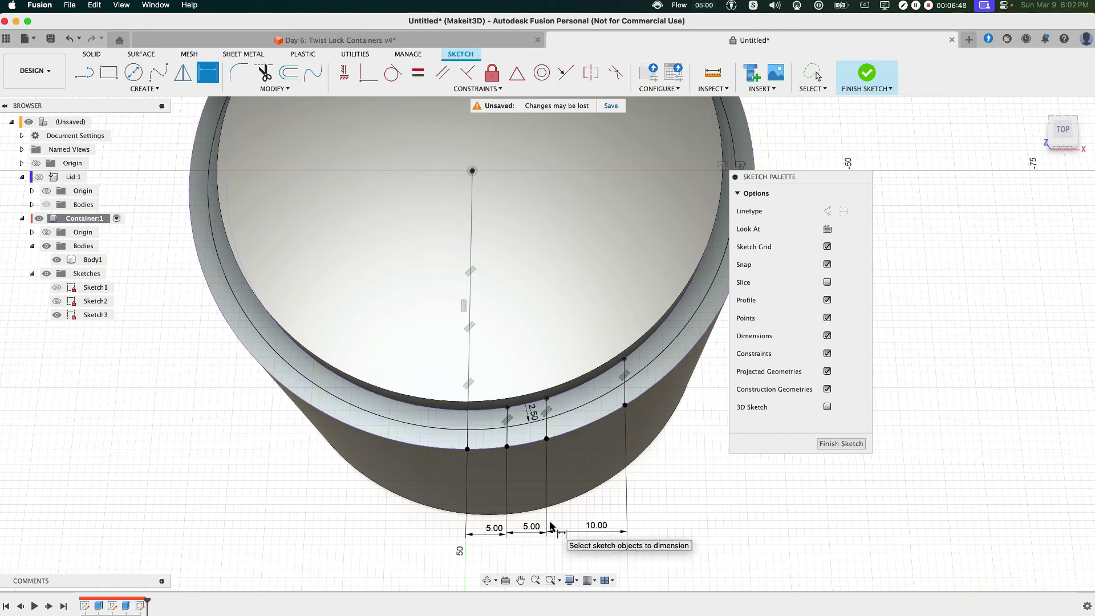
{"action": "key", "text": "Escape"}
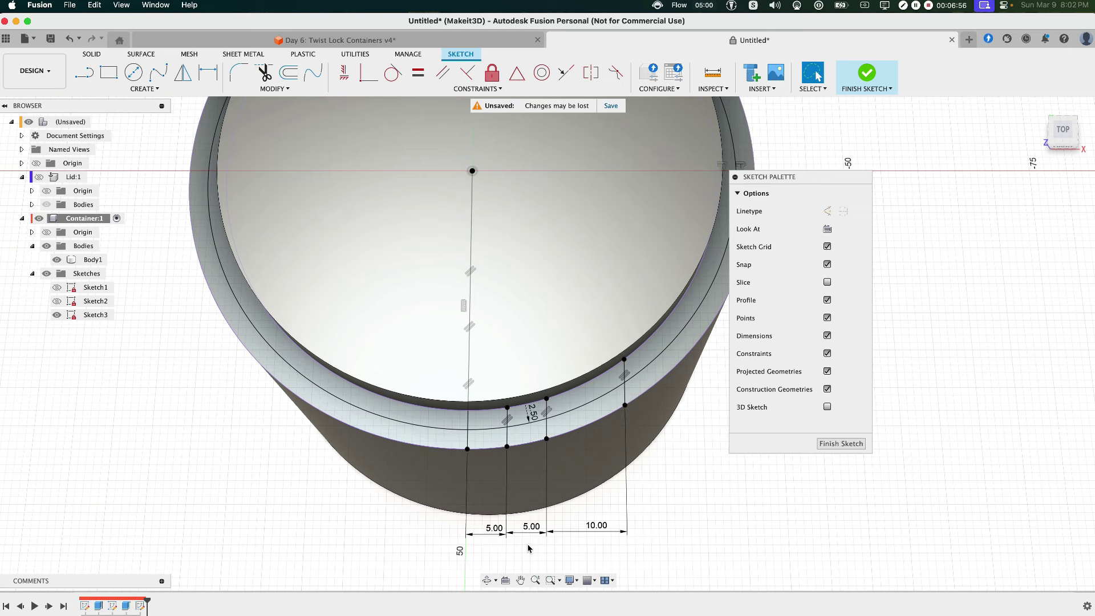
Examine the inner ledge profiles between the centre line and the third short line by selecting them
{"action": "left_click", "coordinate": [491, 424]}
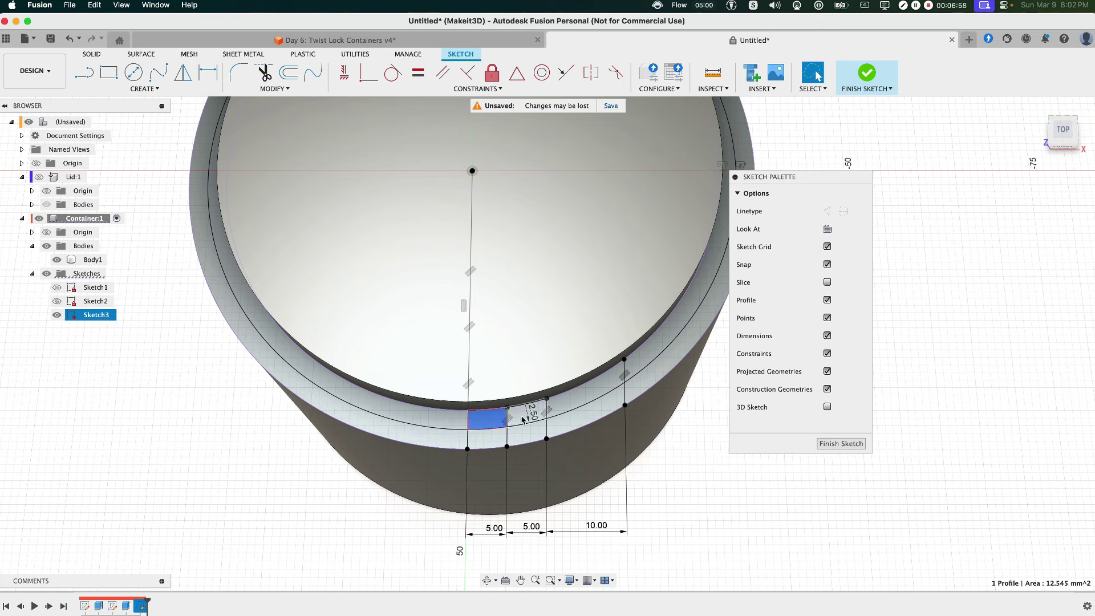
{"action": "left_click", "coordinate": [523, 419], "text": "shift"}
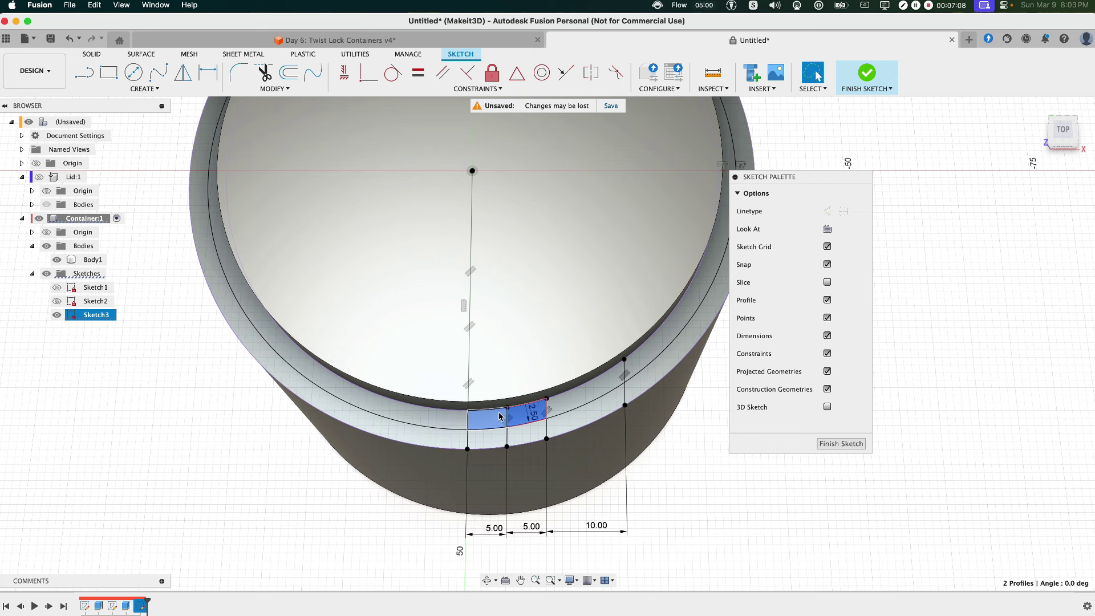
{"action": "left_click", "coordinate": [574, 400]}
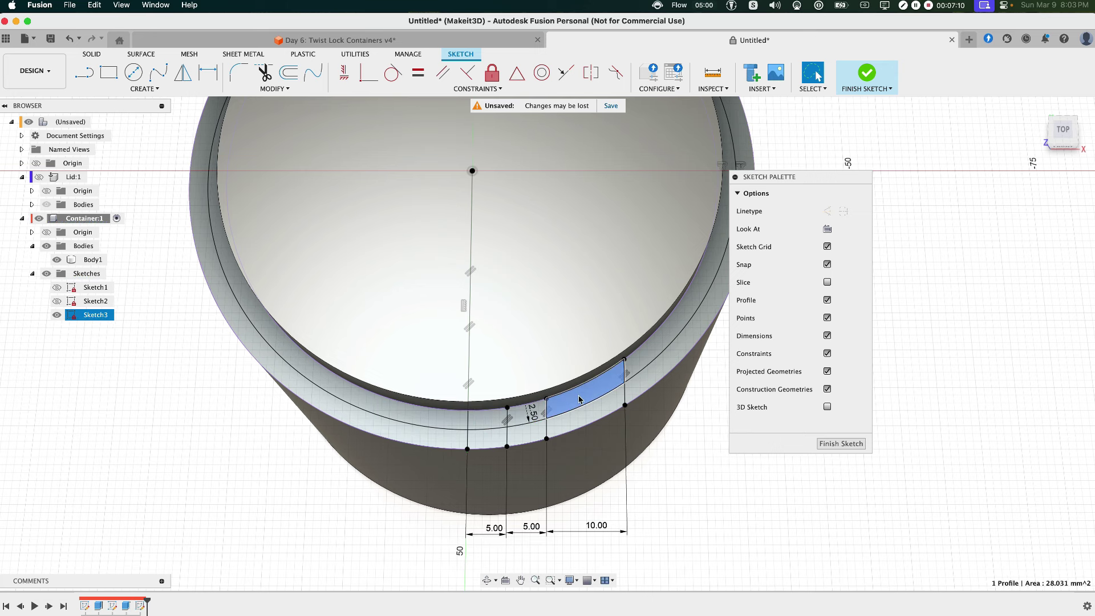
{"action": "left_click", "coordinate": [486, 419]}
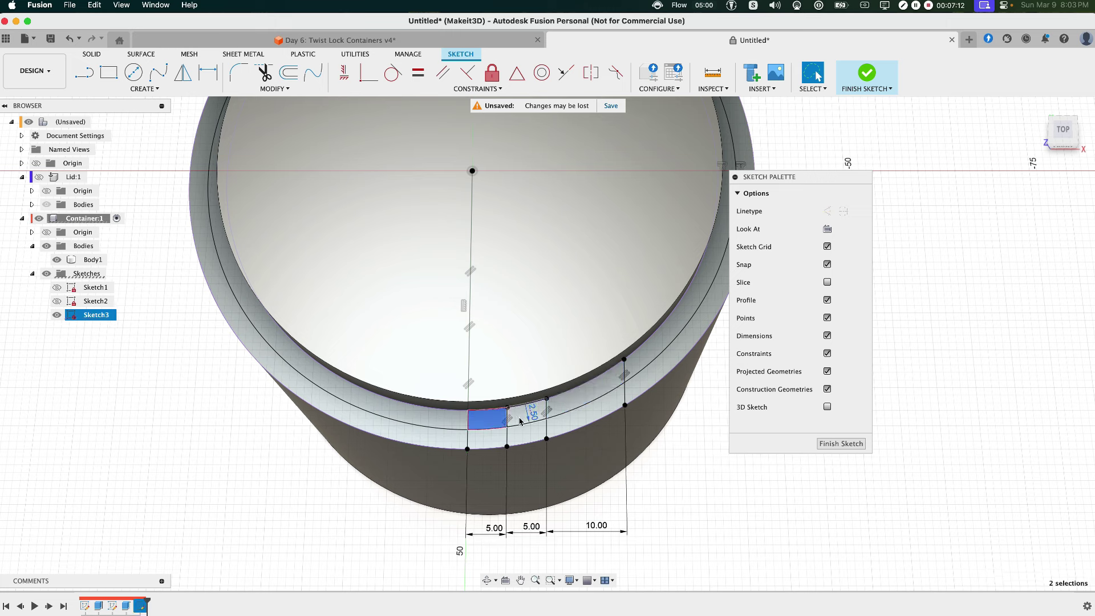
{"action": "left_click", "coordinate": [526, 413], "text": "shift"}
{"action": "left_click", "coordinate": [492, 494], "text": "shift"}
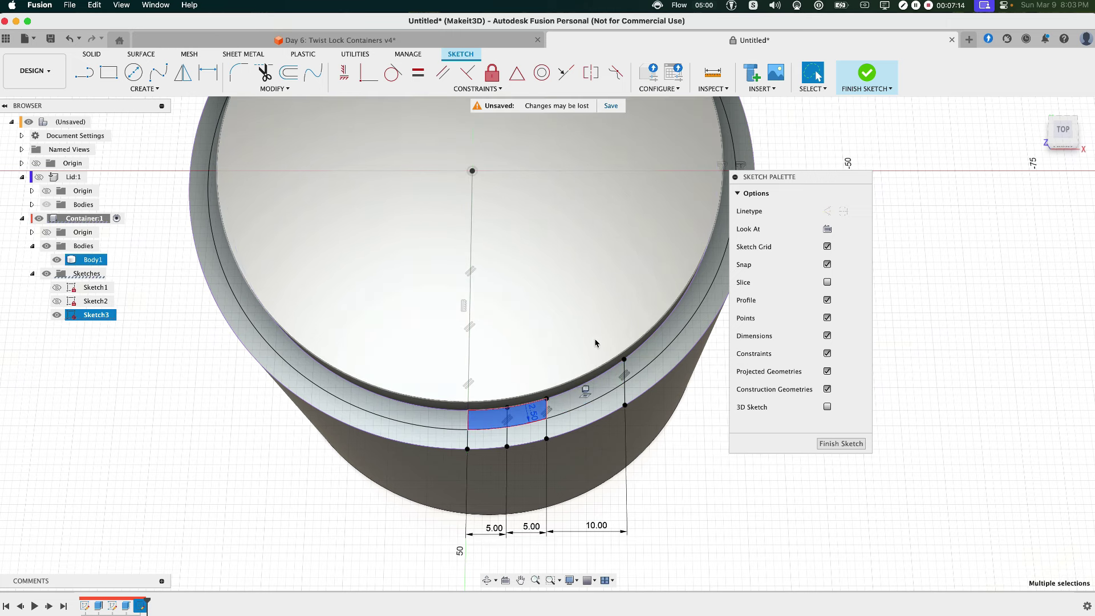
{"action": "left_click", "coordinate": [595, 353], "text": "shift"}
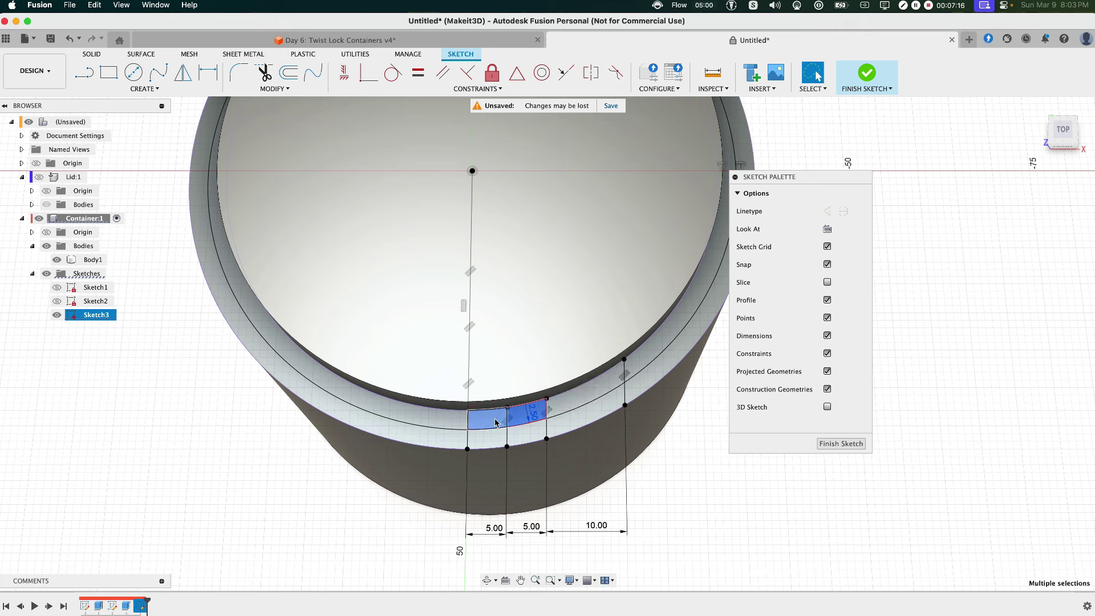
{"action": "left_click", "coordinate": [413, 520]}
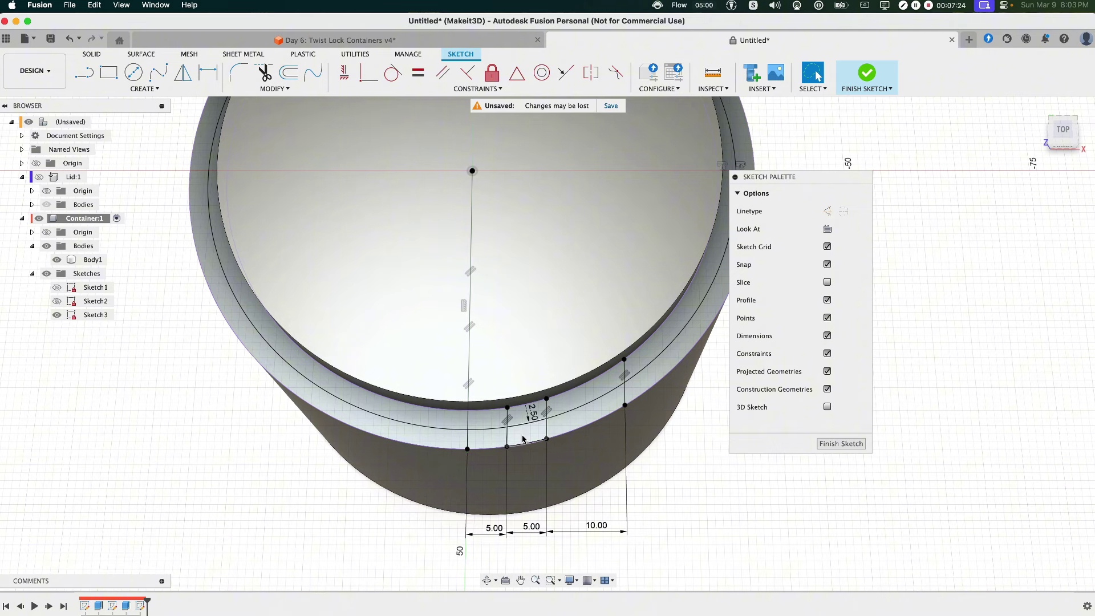
Move the ledge's 2.5 mm offset dimension clear of the geometry and sketch a circle about 1.9 mm across on the inner edge between the first two short lines
{"action": "left_click_drag", "start_coordinate": [531, 412], "coordinate": [448, 541]}
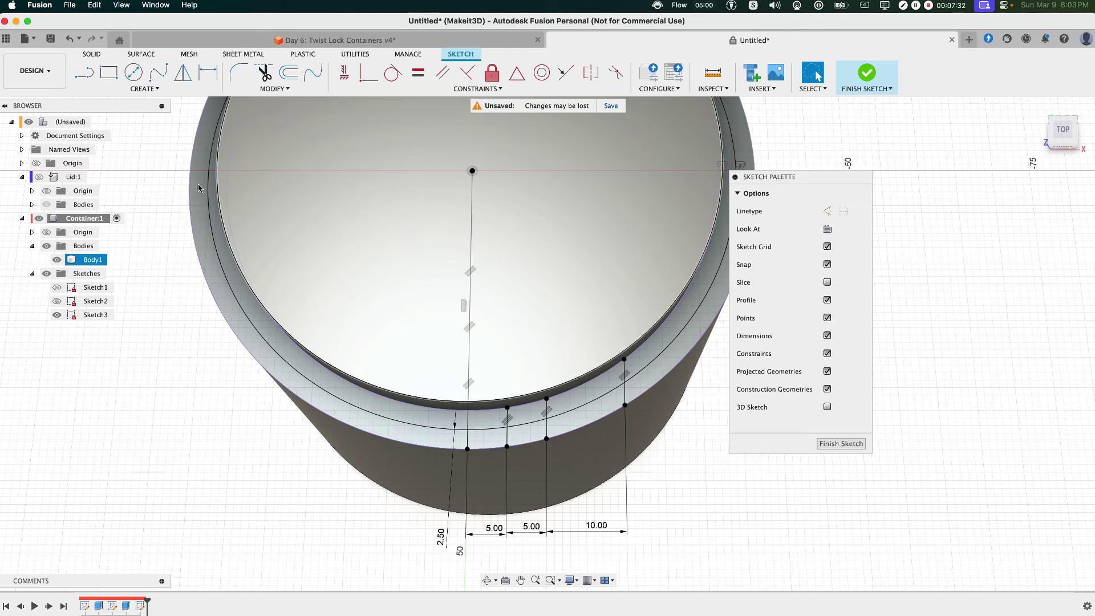
{"action": "left_click", "coordinate": [133, 74]}
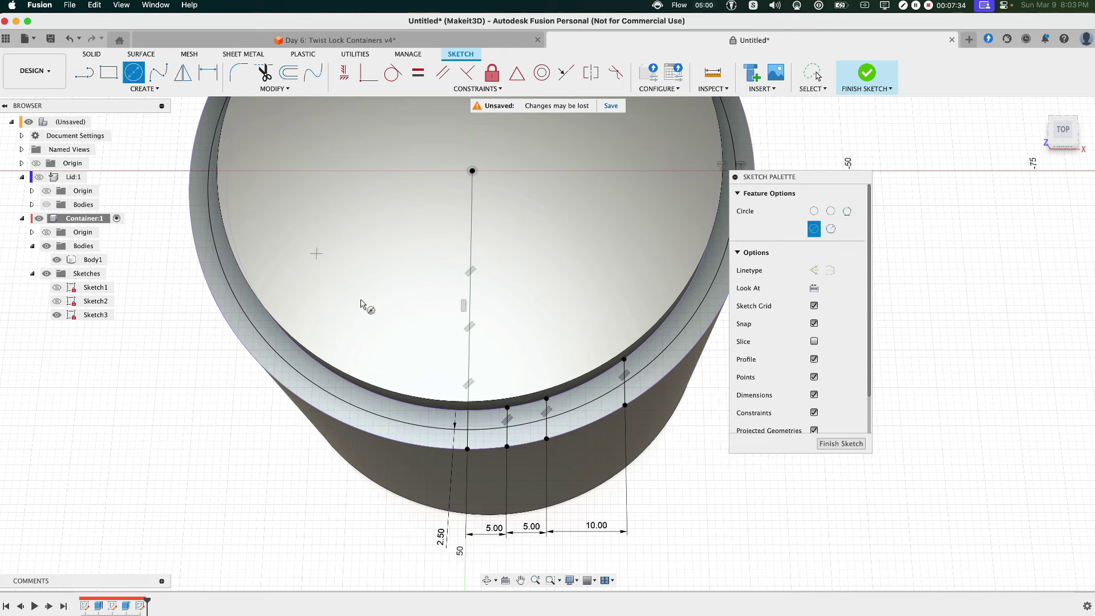
{"action": "scroll", "coordinate": [530, 446], "scroll_direction": "up", "scroll_amount": 2}
{"action": "scroll", "coordinate": [531, 447], "scroll_direction": "up", "scroll_amount": 2}
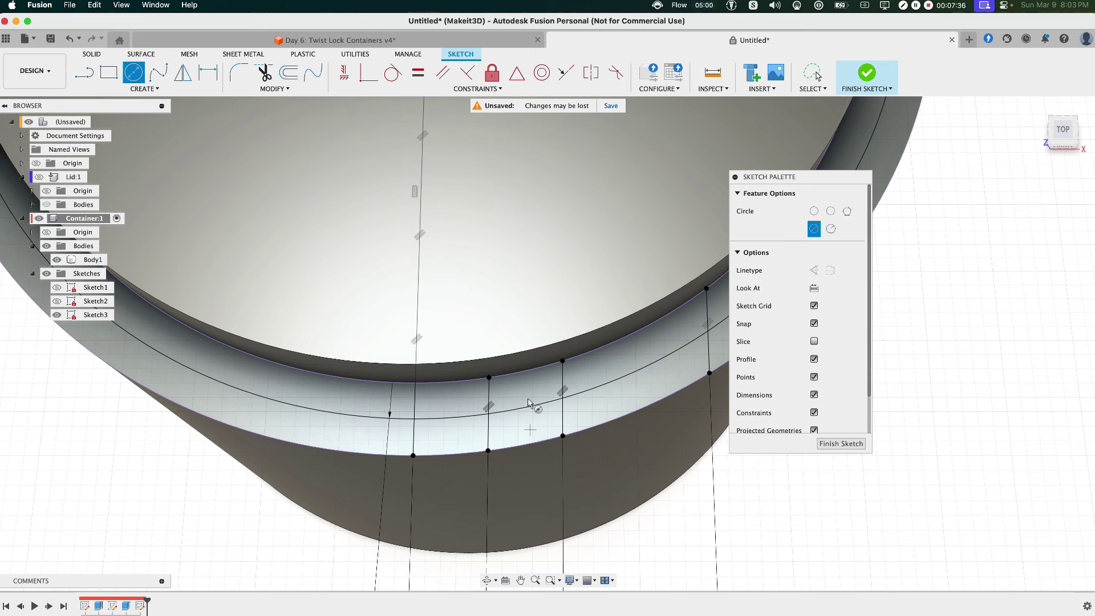
{"action": "left_click", "coordinate": [523, 369]}
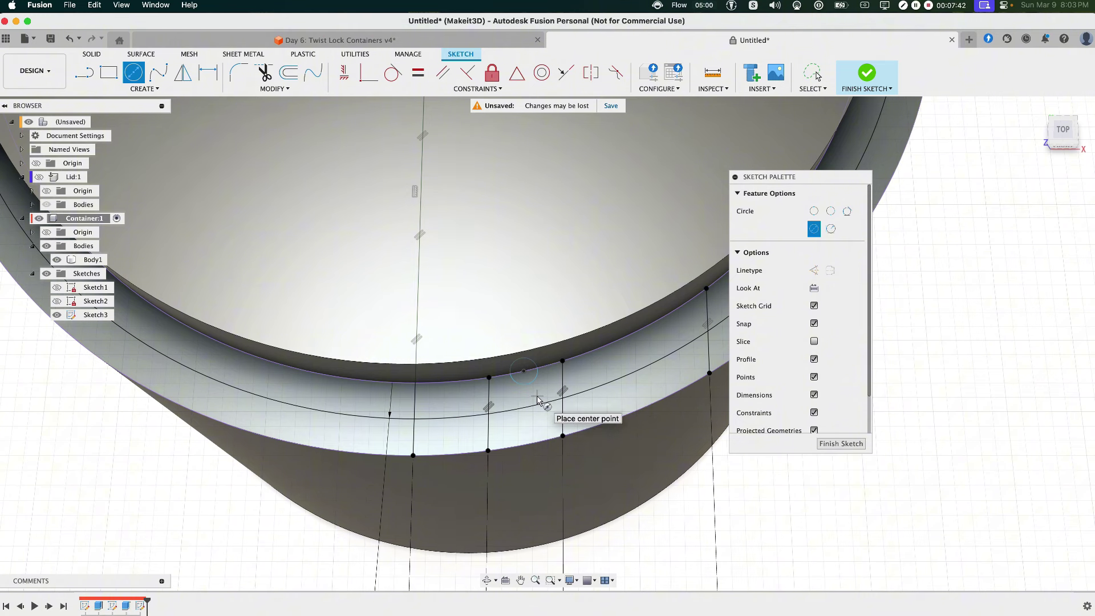
Dimension the small circle's diameter as 1.2 mm
{"action": "key", "text": "d"}
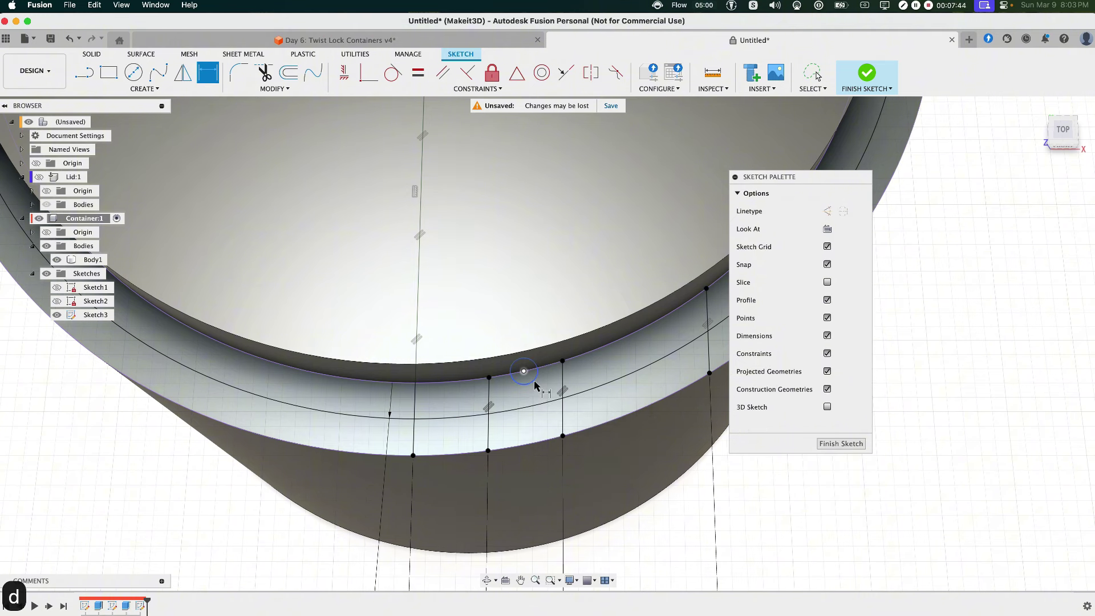
{"action": "left_click", "coordinate": [526, 384]}
{"action": "left_click", "coordinate": [286, 518]}
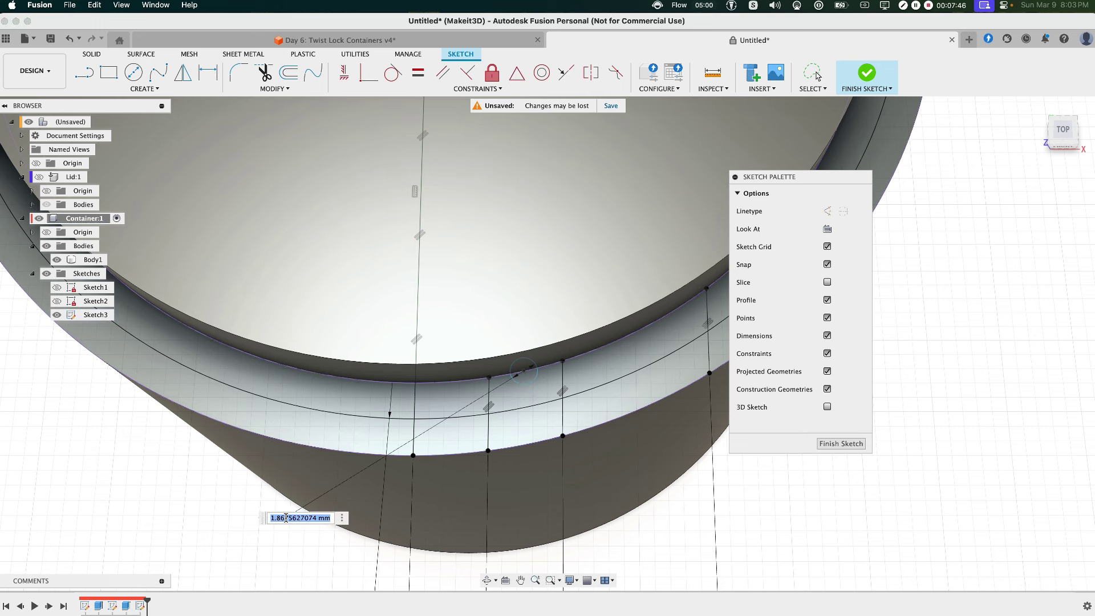
{"action": "type", "text": "1.2"}
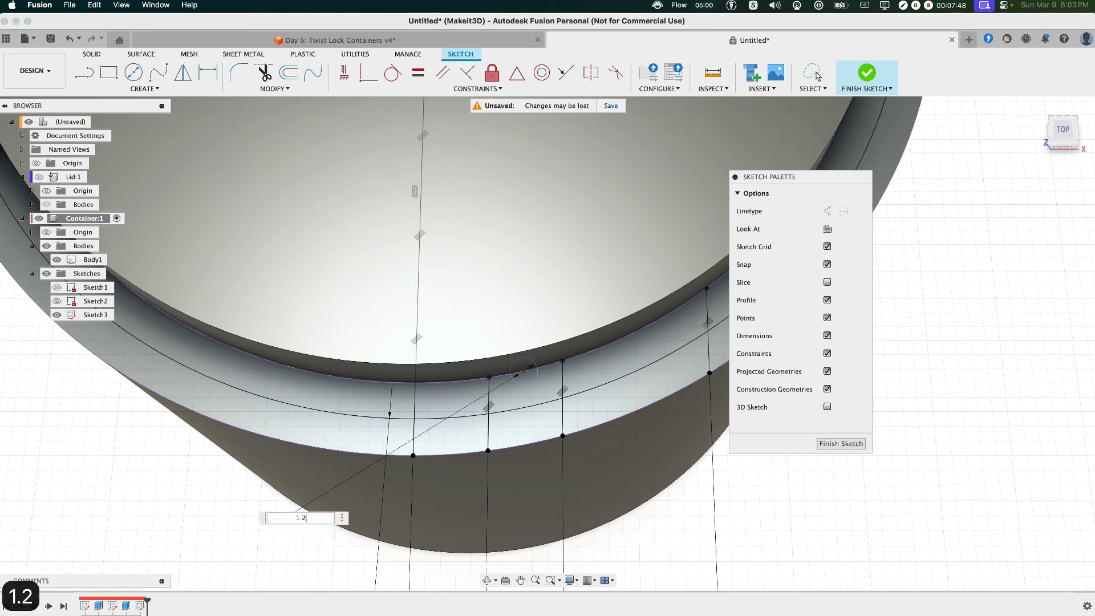
{"action": "key", "text": "Return"}
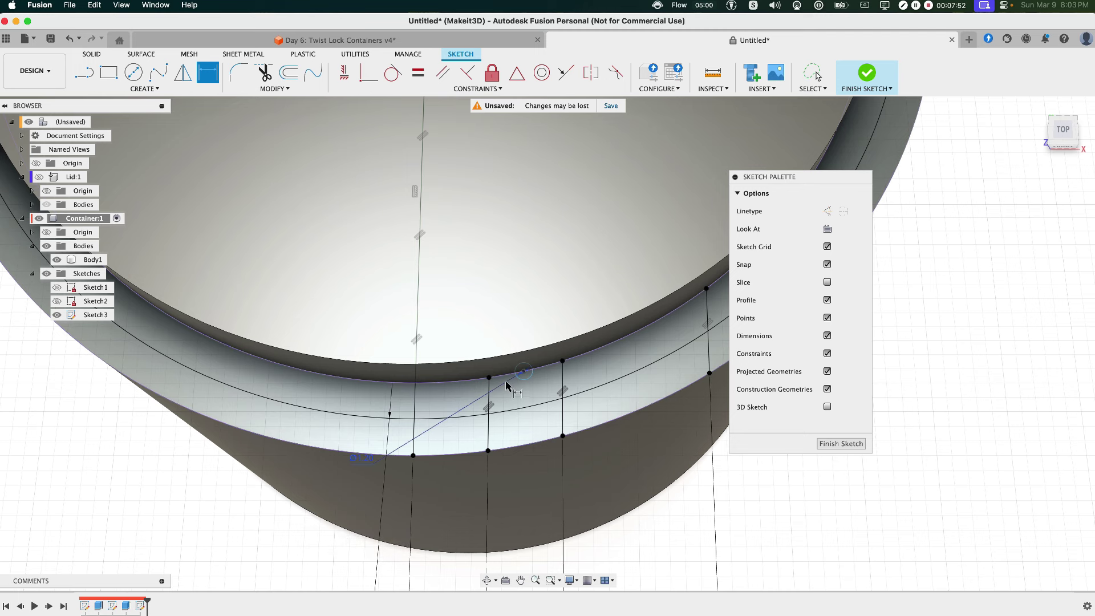
Dimension the horizontal distance from the first short line's inner endpoint to the small circle's centre as 2.5 mm
{"action": "left_click", "coordinate": [524, 372]}
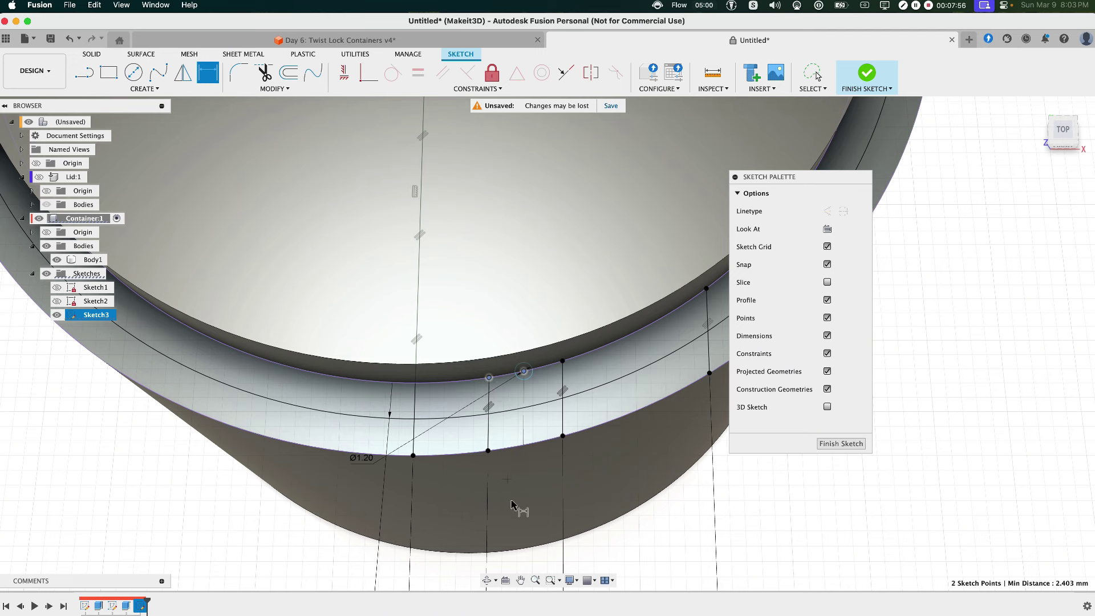
{"action": "left_click", "coordinate": [513, 557]}
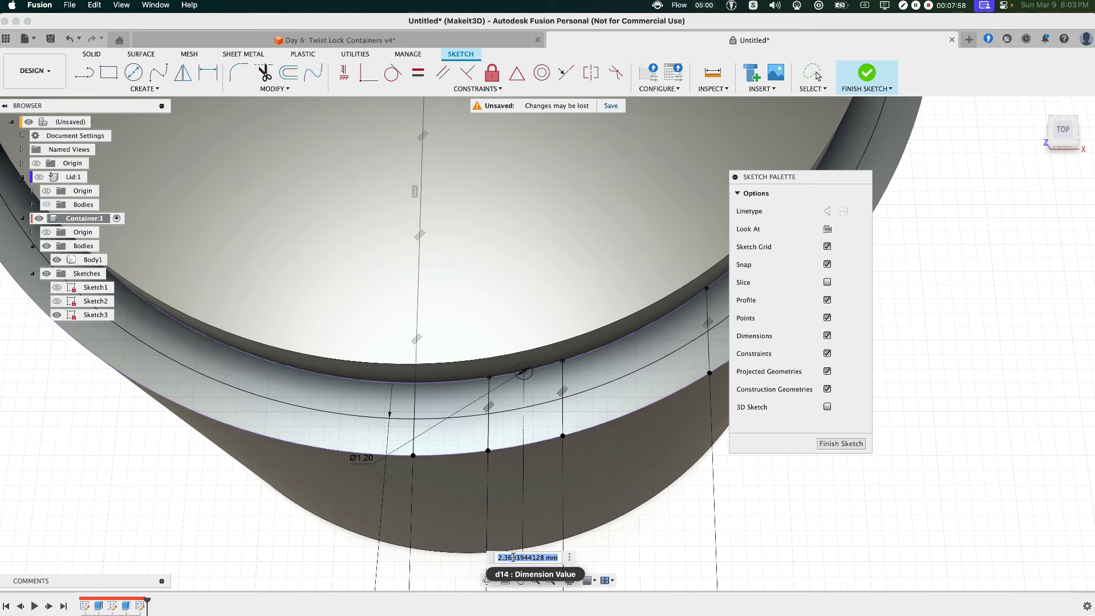
{"action": "type", "text": "2.5"}
{"action": "key", "text": "Return"}
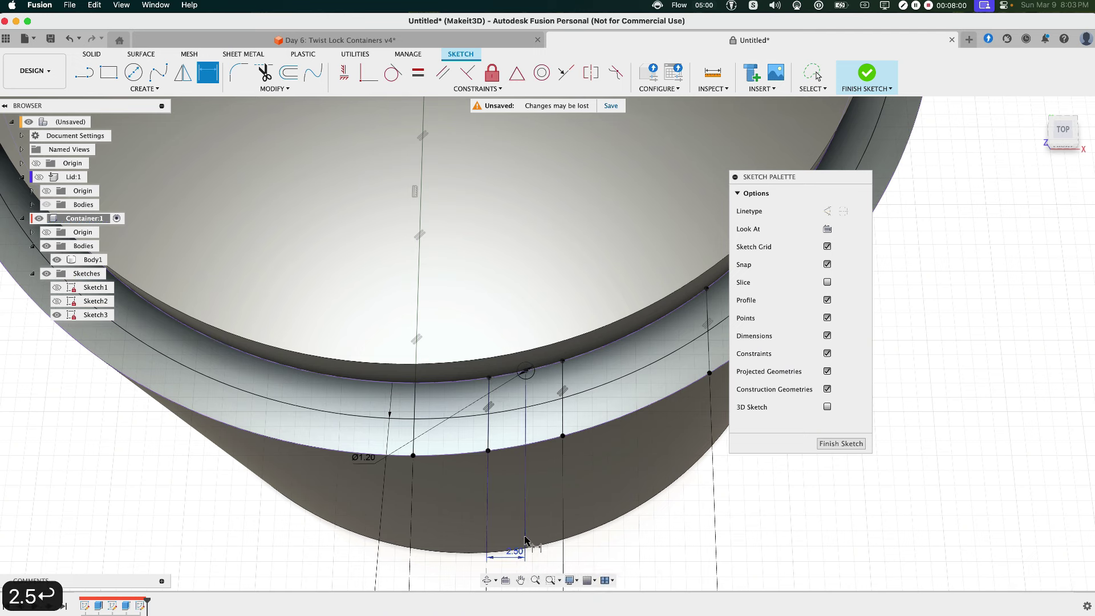
Sketch a second circle on the ledge's inner edge between the second and third short lines, linking its diameter to the first circle's 1.2 mm dimension
{"action": "left_click", "coordinate": [132, 73]}
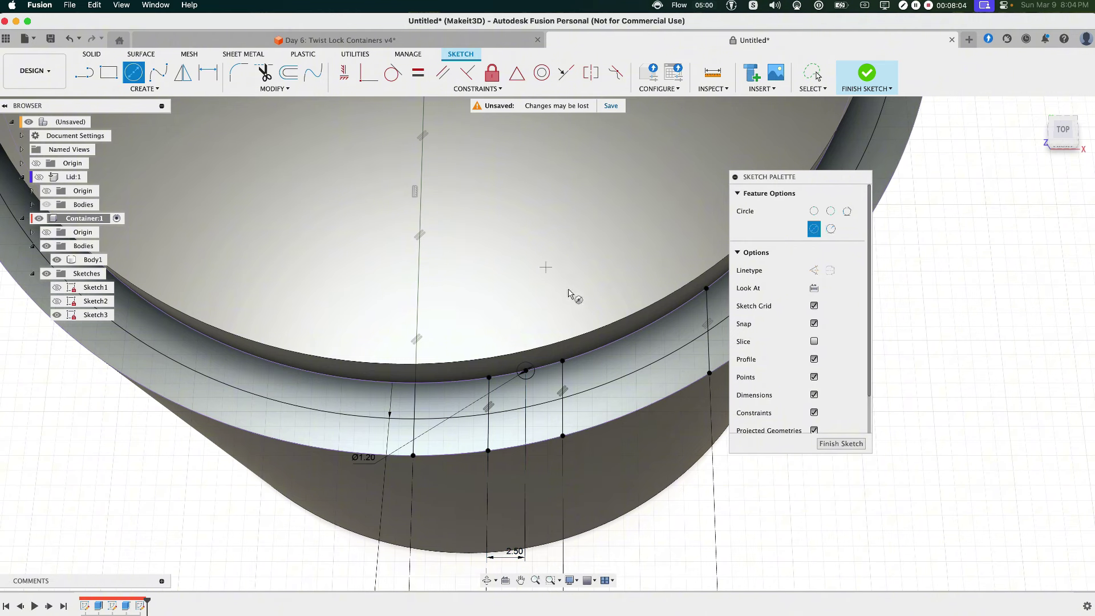
{"action": "left_click", "coordinate": [604, 346]}
{"action": "key", "text": "d"}
{"action": "left_click", "coordinate": [606, 360]}
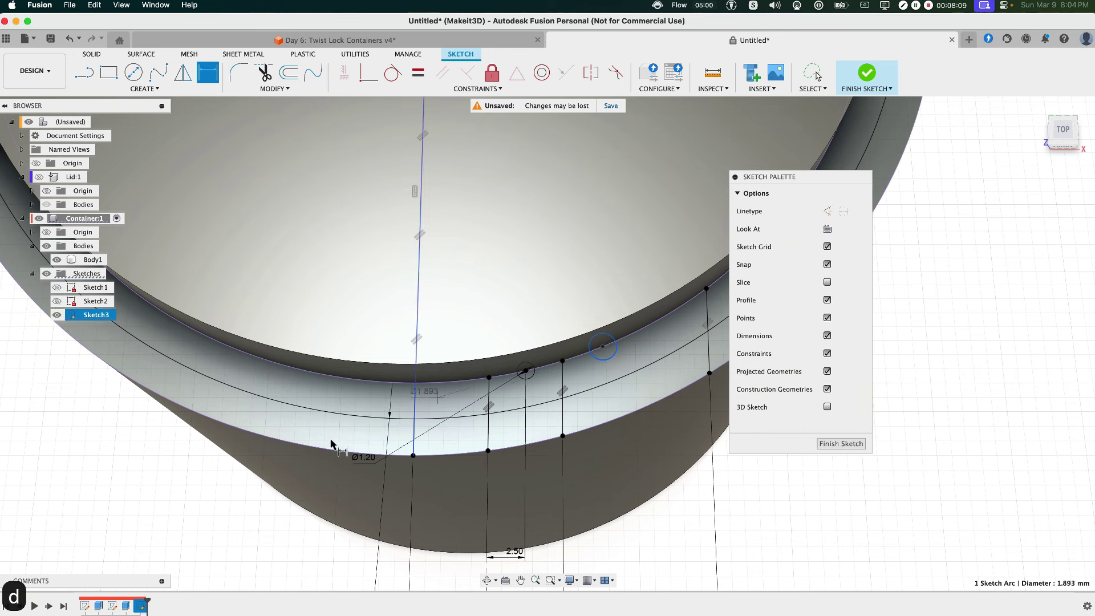
{"action": "left_click", "coordinate": [238, 506]}
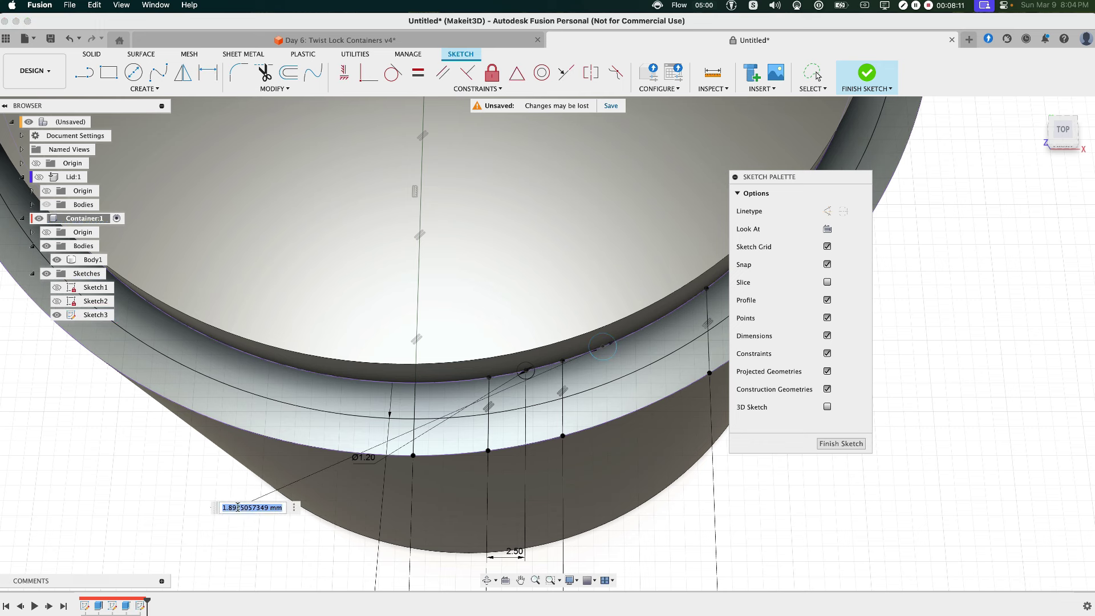
{"action": "left_click", "coordinate": [365, 463]}
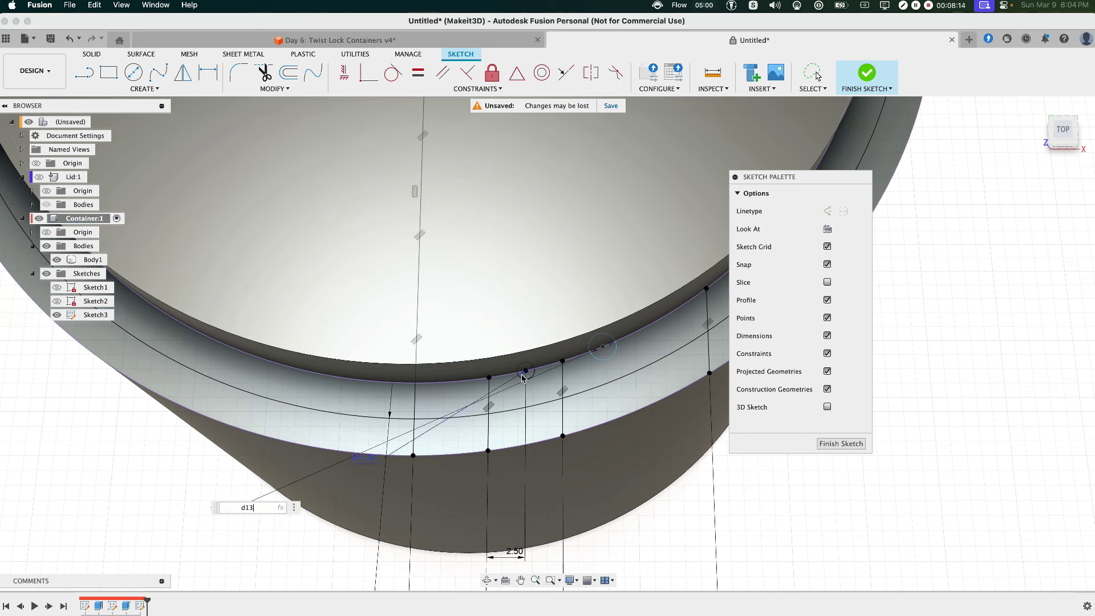
{"action": "key", "text": "Return"}
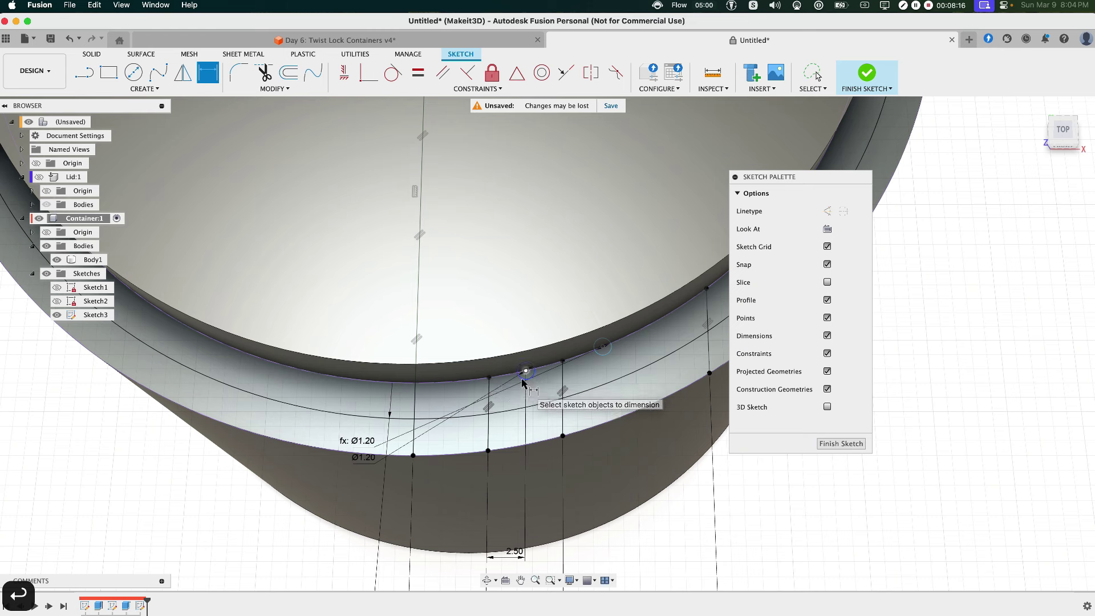
Dimension the second circle's centre from the second short line's inner endpoint, linking the distance to the first circle's 2.5 mm spacing dimension
{"action": "key", "text": "d"}
{"action": "left_click", "coordinate": [603, 346]}
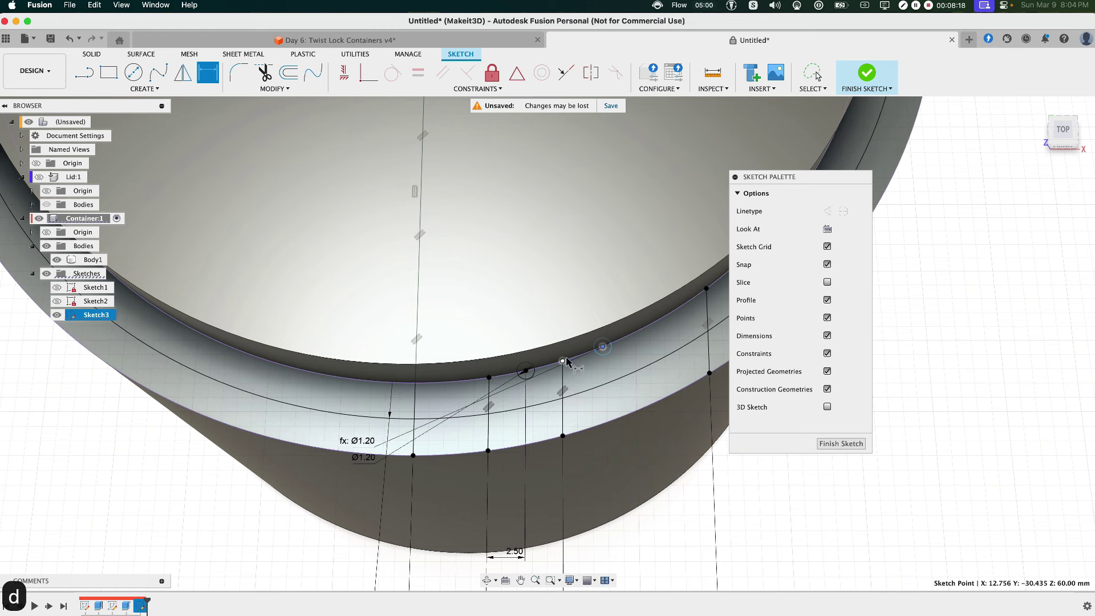
{"action": "left_click", "coordinate": [562, 360]}
{"action": "left_click", "coordinate": [608, 494]}
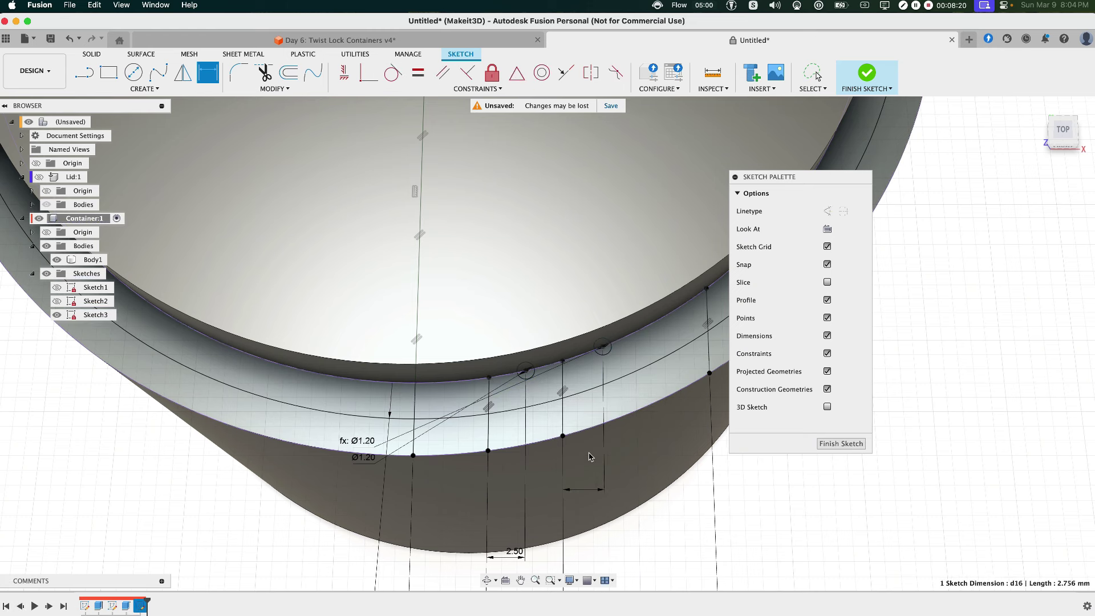
{"action": "left_click", "coordinate": [525, 551]}
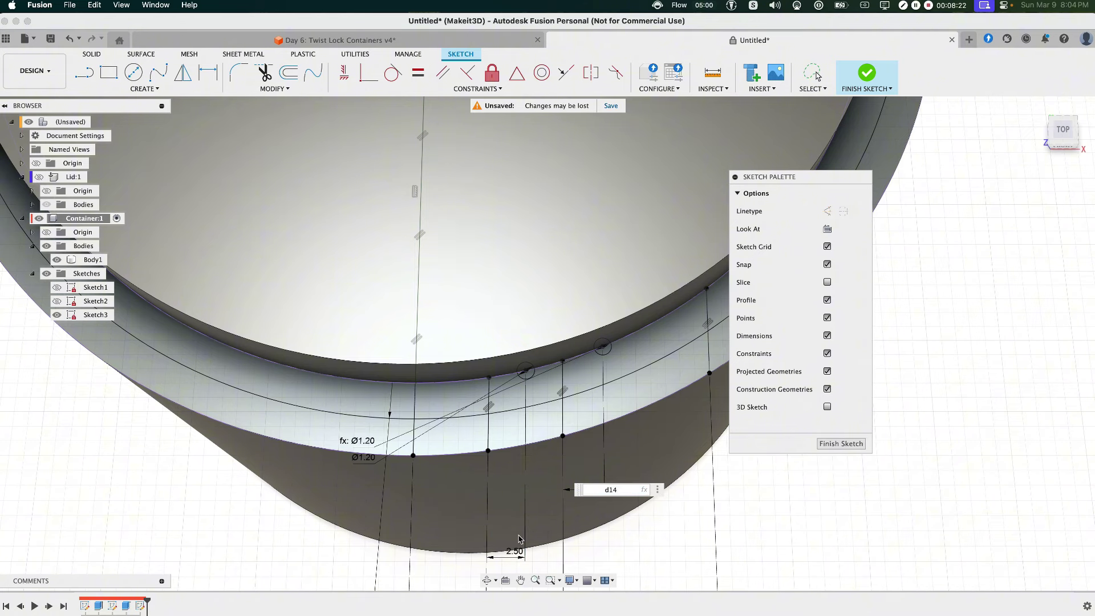
{"action": "key", "text": "Return"}
{"action": "scroll", "coordinate": [592, 398], "scroll_direction": "down", "scroll_amount": 2}
{"action": "middle_click_drag", "start_coordinate": [591, 398], "coordinate": [536, 379]}
{"action": "key", "text": "Escape"}
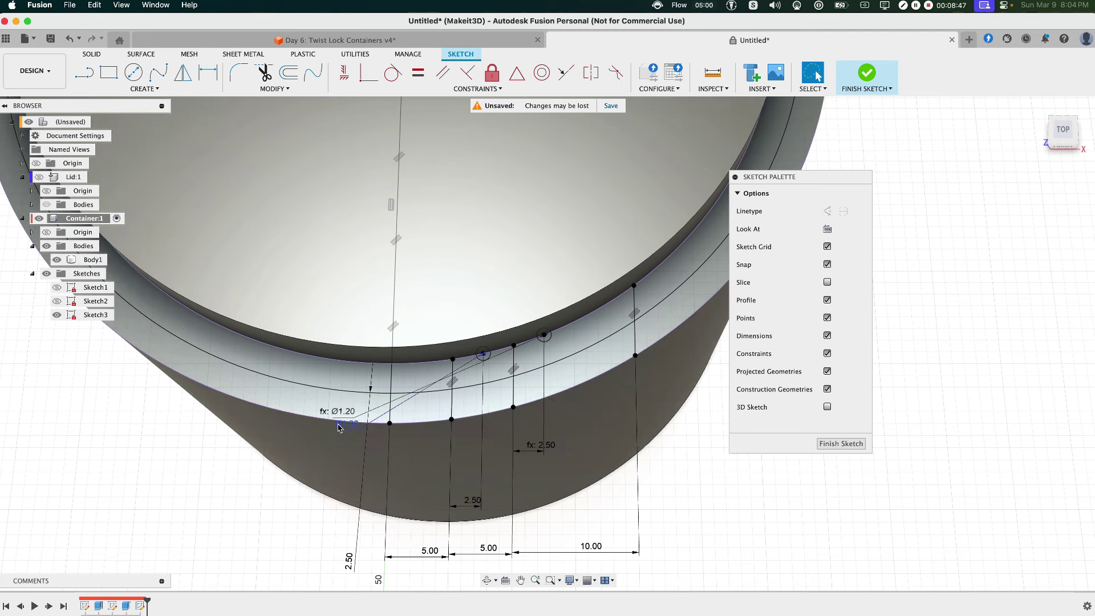
Move both circle diameter dimensions into the empty area beyond the container, away from the ledge profiles
{"action": "left_click_drag", "start_coordinate": [340, 428], "coordinate": [676, 457]}
{"action": "left_click_drag", "start_coordinate": [730, 483], "coordinate": [754, 494]}
{"action": "left_click_drag", "start_coordinate": [338, 415], "coordinate": [758, 527]}
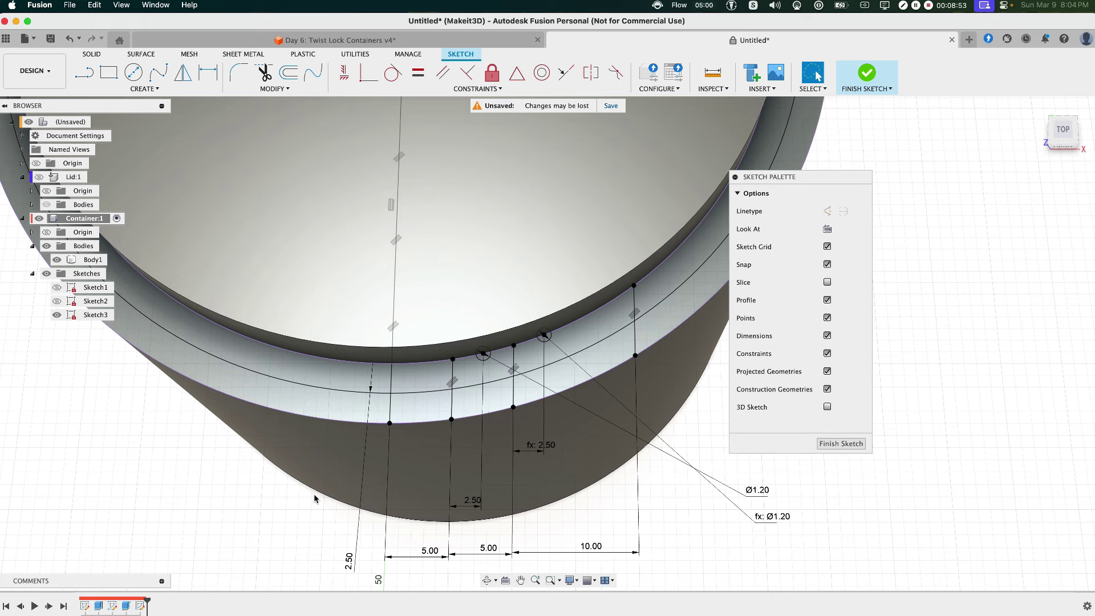
Extrude the inner ledge profile between the centre line and the first short line 5 mm upward, joined to the container body
{"action": "left_click", "coordinate": [435, 379]}
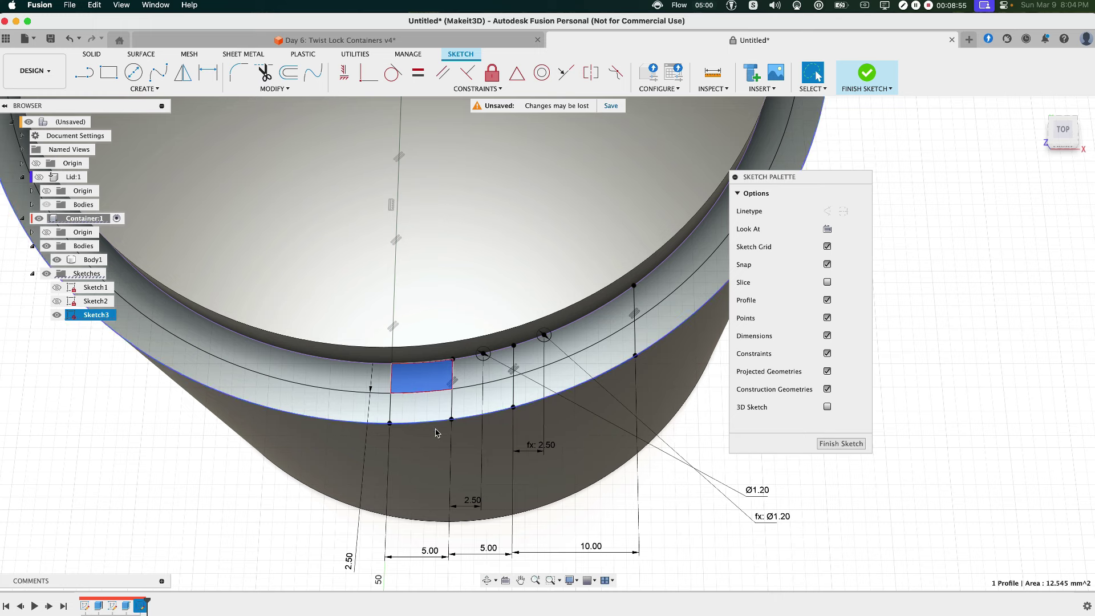
{"action": "key", "text": "e"}
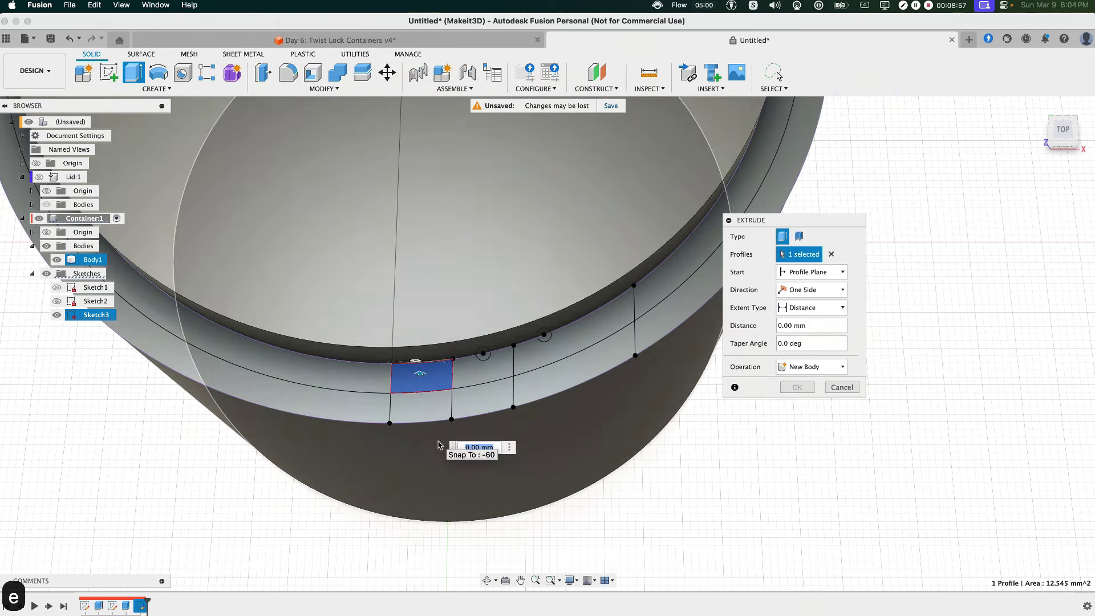
{"action": "type", "text": "5"}
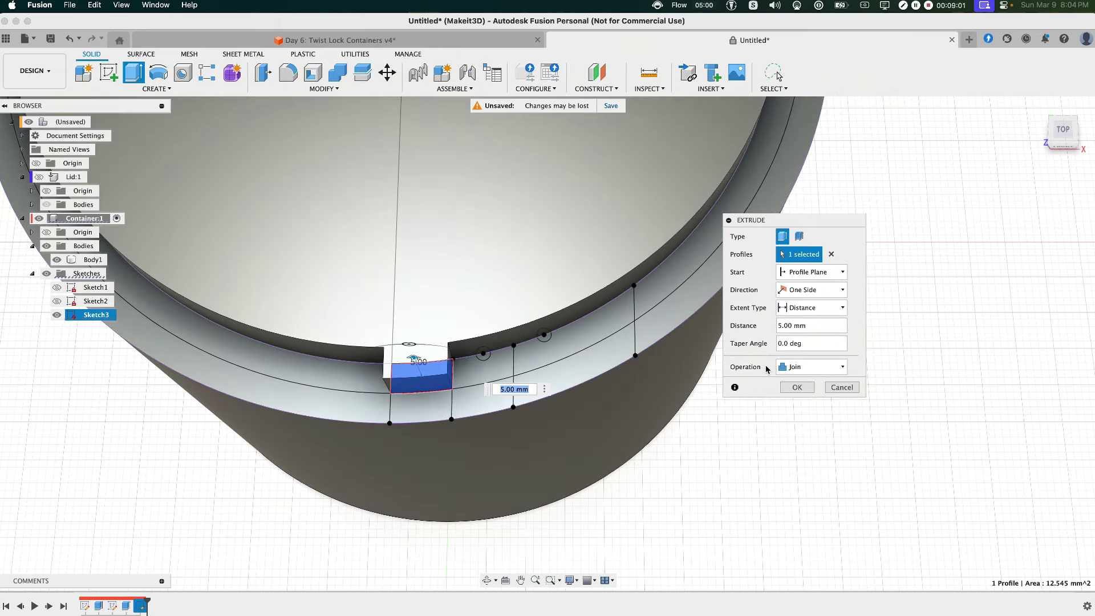
{"action": "left_click", "coordinate": [794, 387]}
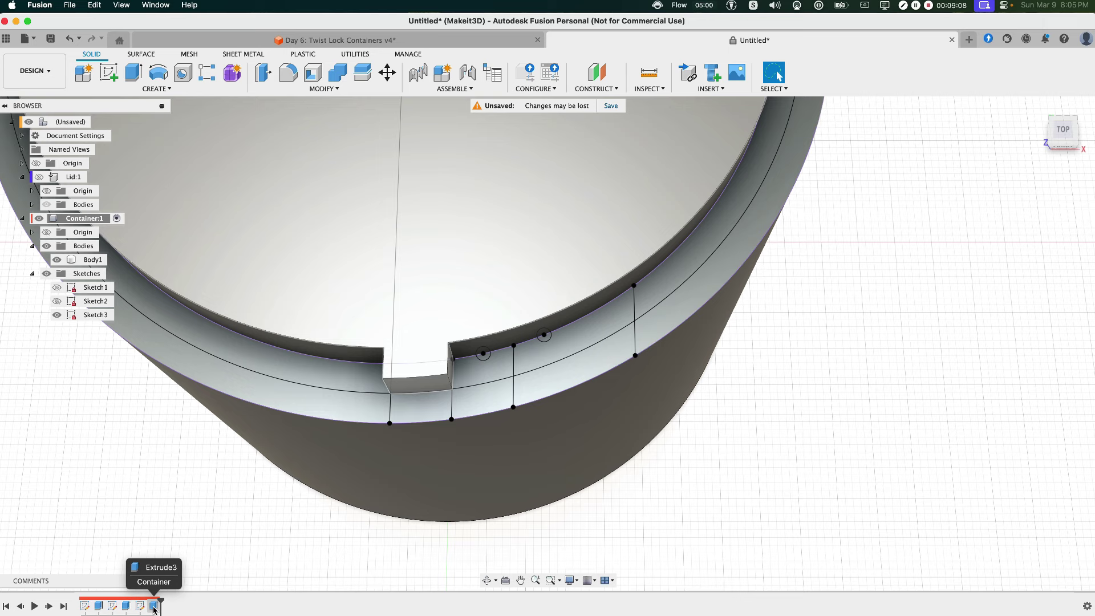
Edit the 5 mm extrusion to also include the first circle's half profile on the ledge
{"action": "double_click", "coordinate": [155, 607]}
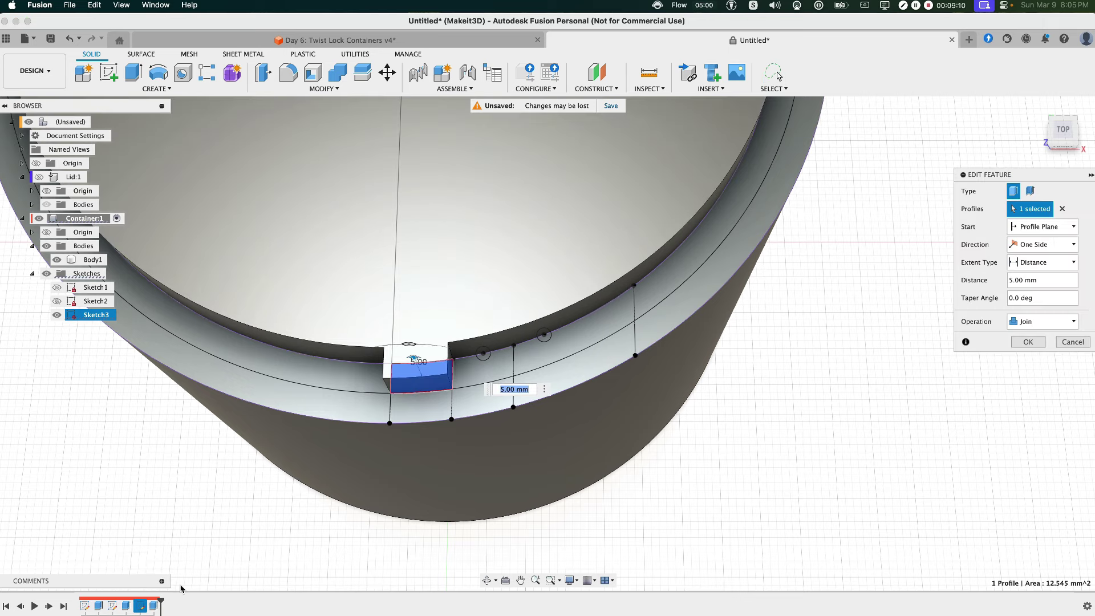
{"action": "left_click", "coordinate": [484, 359]}
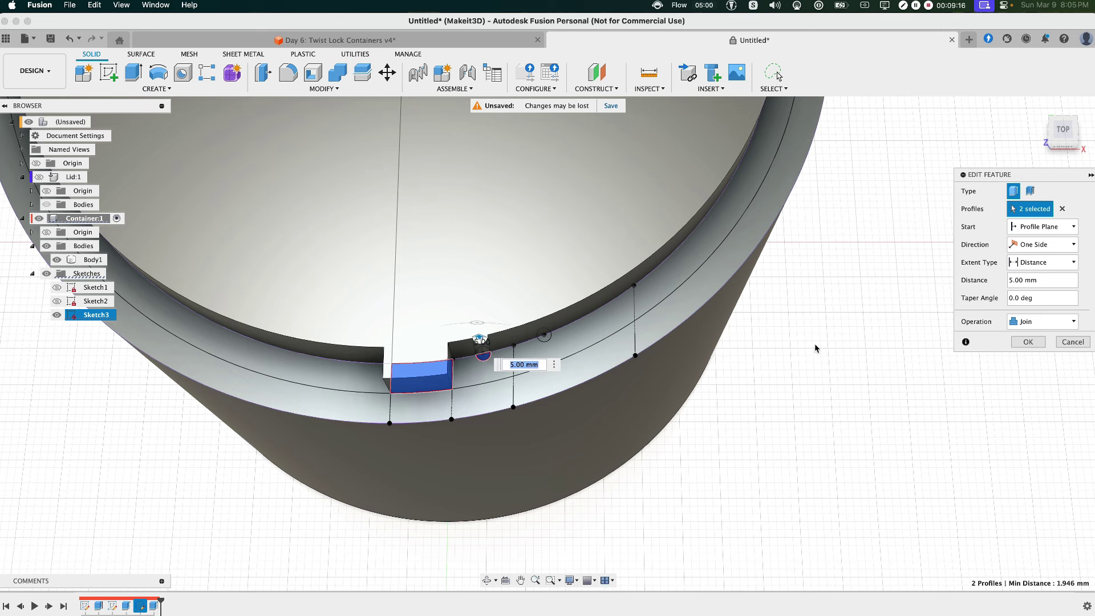
{"action": "left_click", "coordinate": [1028, 341]}
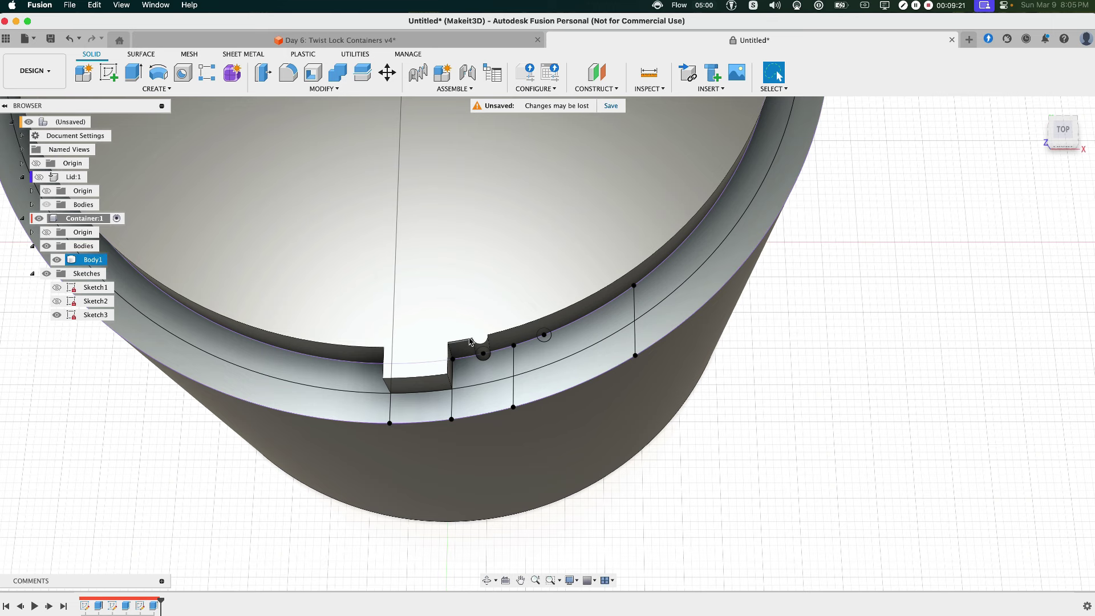
Extrude the inner ledge profile between the first and second short lines 2.5 mm as a join, starting at a 2.5 mm offset from the profile plane
{"action": "left_click", "coordinate": [477, 374]}
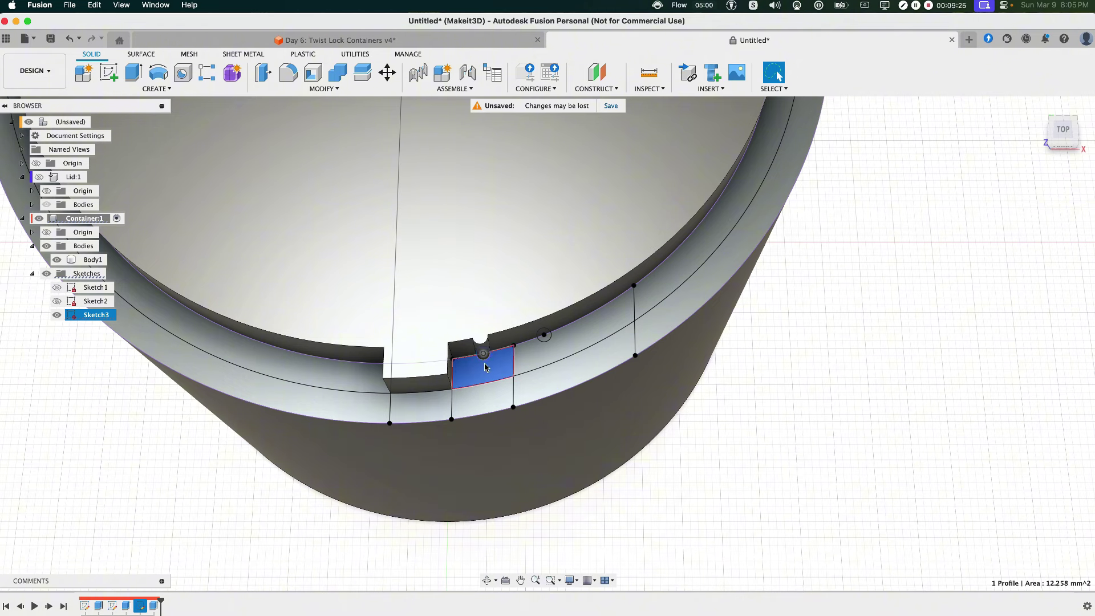
{"action": "key", "text": "e"}
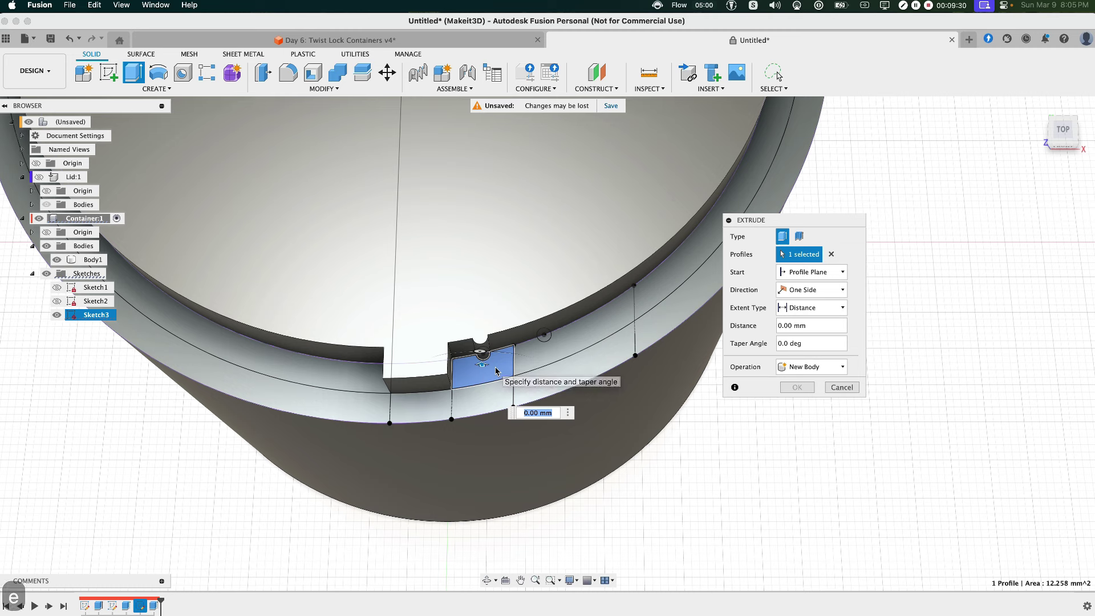
{"action": "type", "text": "2.5"}
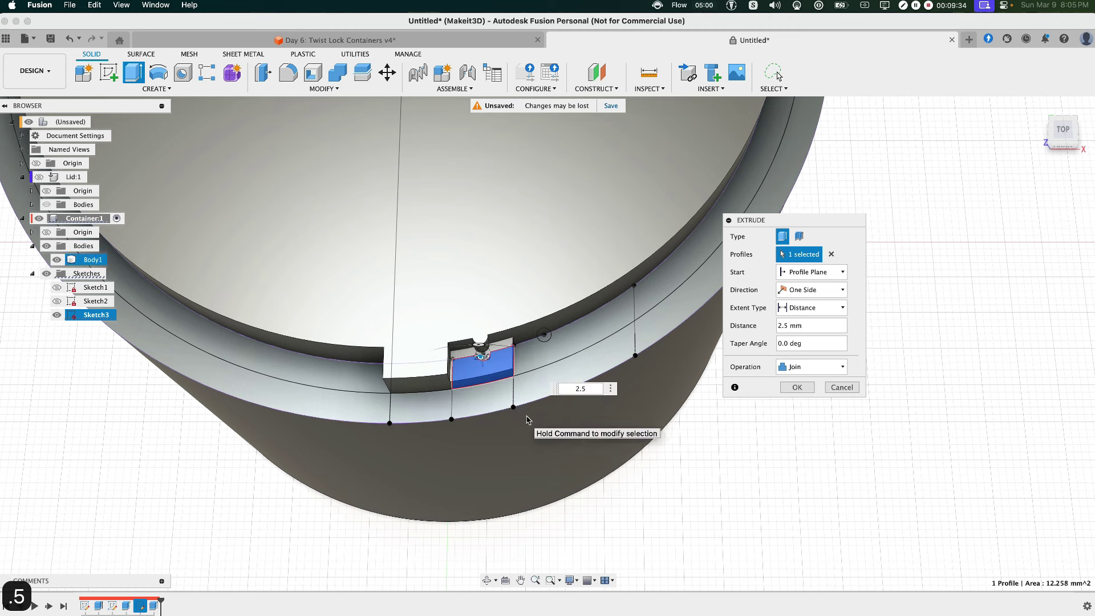
{"action": "middle_click_drag", "start_coordinate": [486, 402], "coordinate": [482, 333], "text": "shift"}
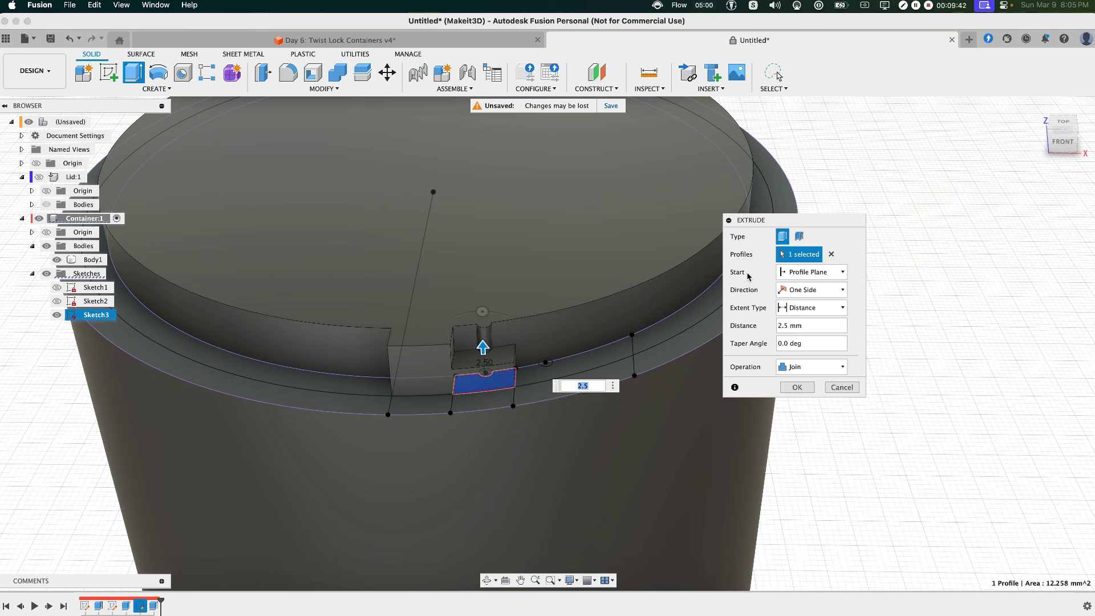
{"action": "left_click", "coordinate": [796, 272]}
{"action": "left_click", "coordinate": [797, 290]}
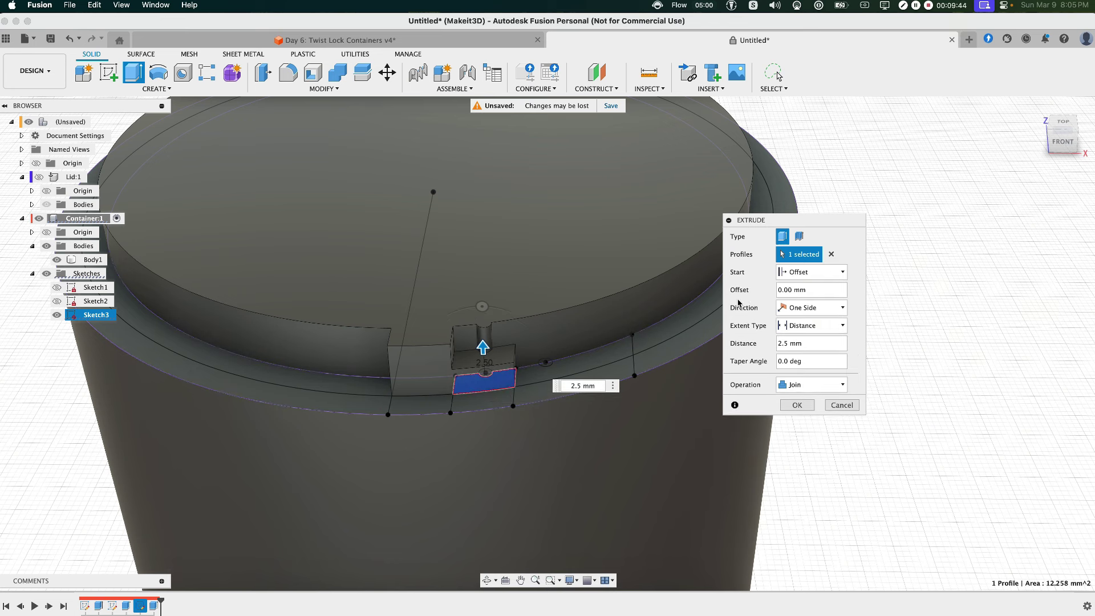
{"action": "left_click", "coordinate": [771, 290]}
{"action": "type", "text": "2.5"}
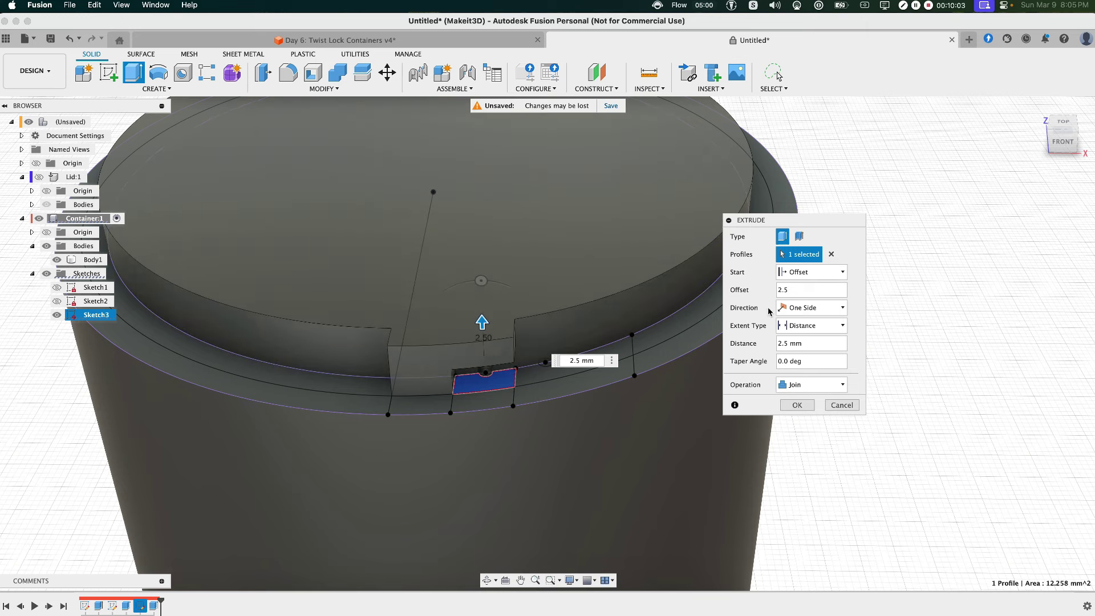
{"action": "left_click", "coordinate": [796, 405]}
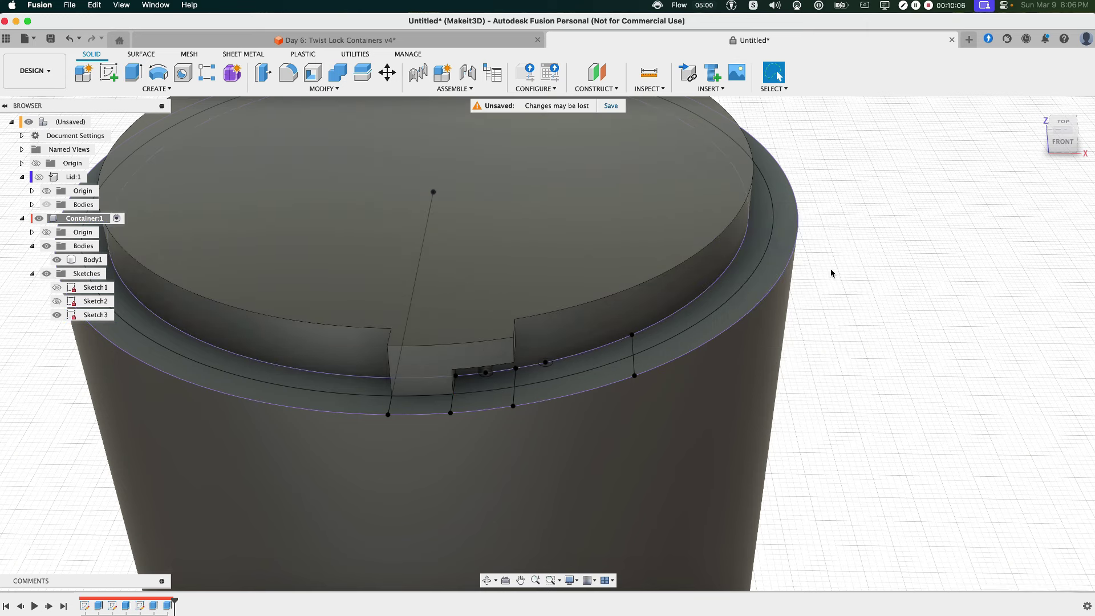
Show the Lid component over the container to compare it with the locking tab, and hide it again
{"action": "left_click", "coordinate": [638, 293]}
{"action": "left_click", "coordinate": [39, 177]}
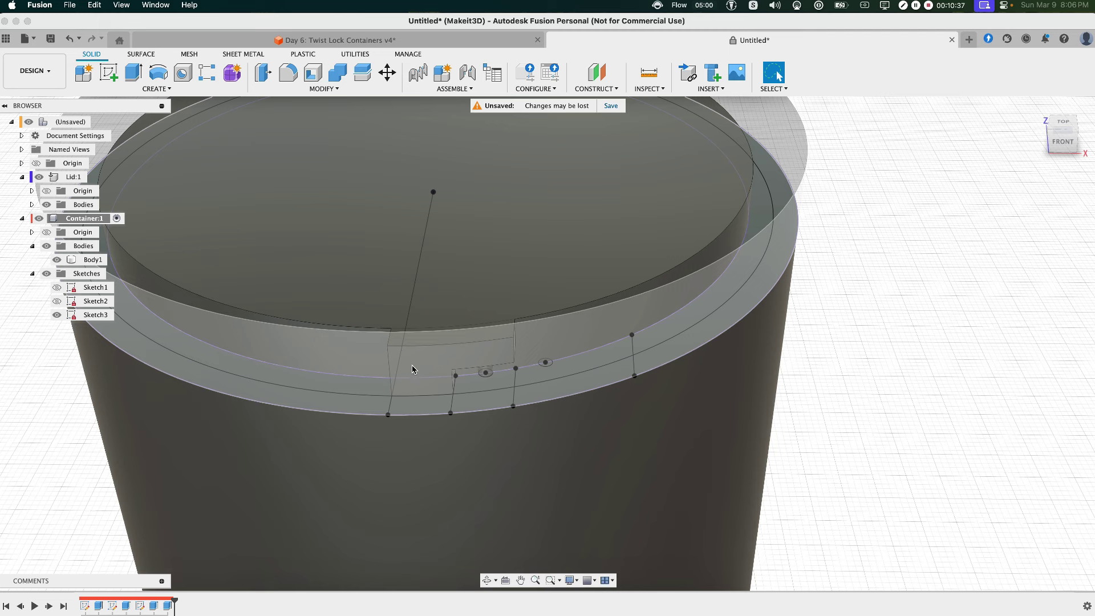
{"action": "left_click", "coordinate": [39, 177]}
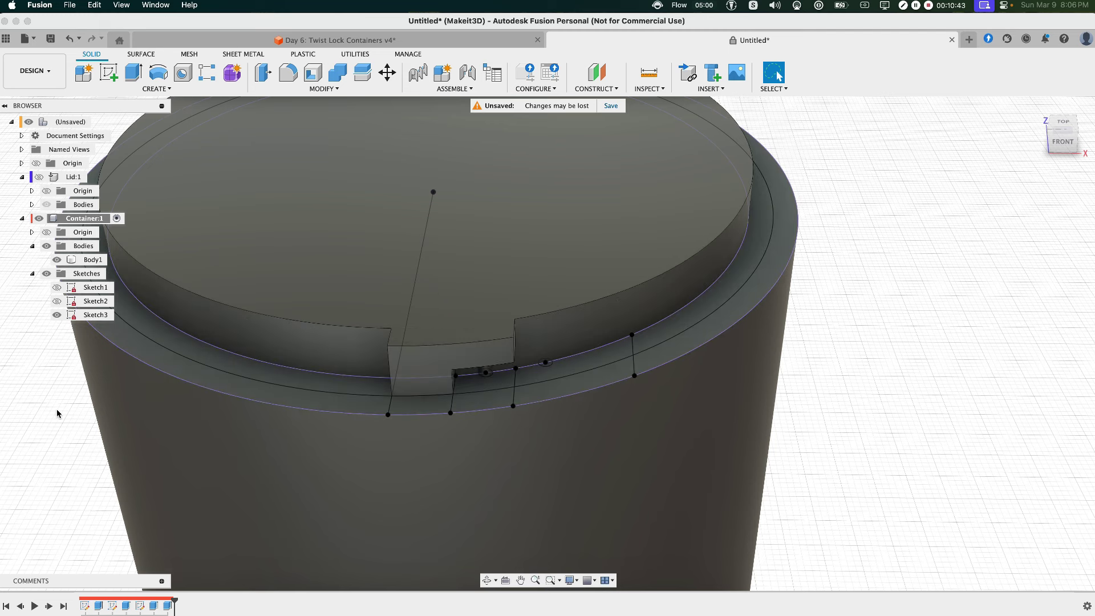
Offset the neck's outer wall and the locking tab's outer face and both side faces by -0.4 mm
{"action": "left_click", "coordinate": [327, 354]}
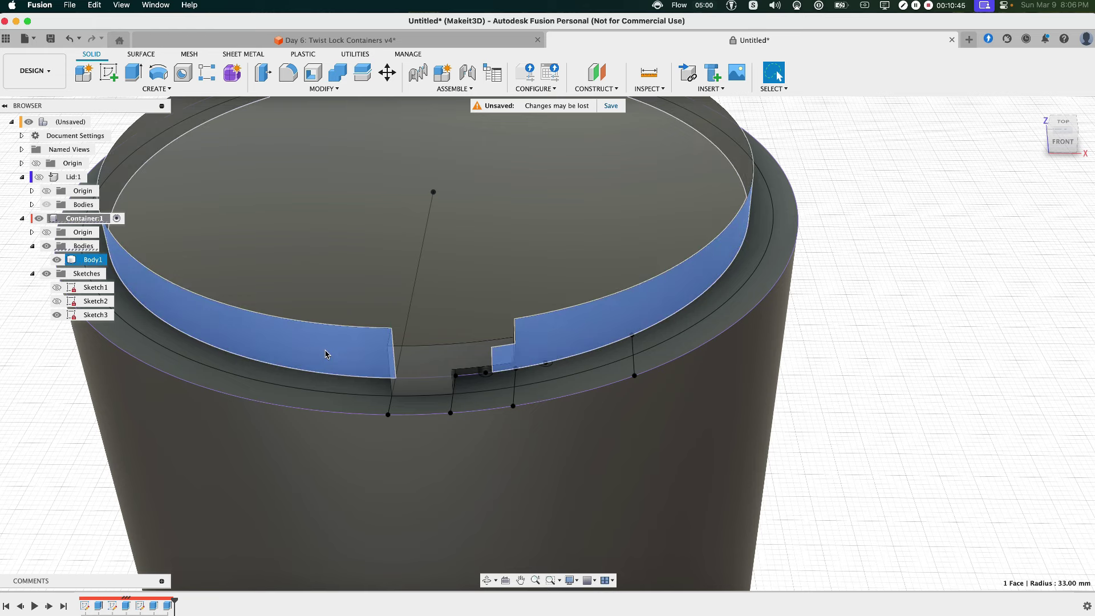
{"action": "right_click", "coordinate": [326, 353]}
{"action": "left_click", "coordinate": [365, 333]}
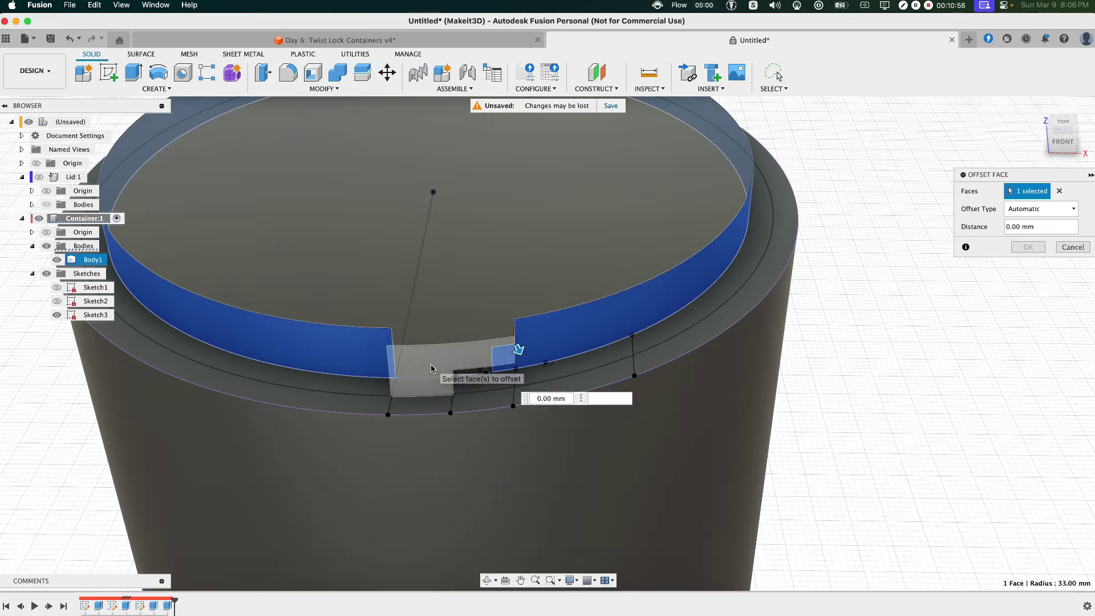
{"action": "left_click", "coordinate": [432, 368]}
{"action": "middle_click_drag", "start_coordinate": [432, 368], "coordinate": [501, 338], "text": "shift"}
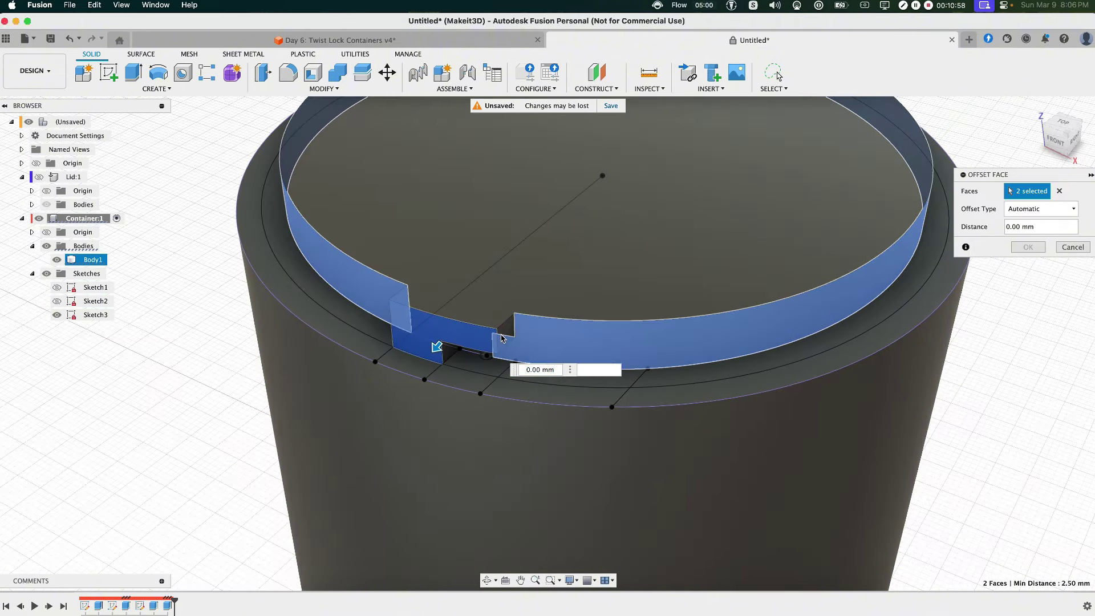
{"action": "left_click", "coordinate": [501, 338]}
{"action": "middle_click_drag", "start_coordinate": [399, 393], "coordinate": [489, 291], "text": "shift"}
{"action": "left_click", "coordinate": [355, 285]}
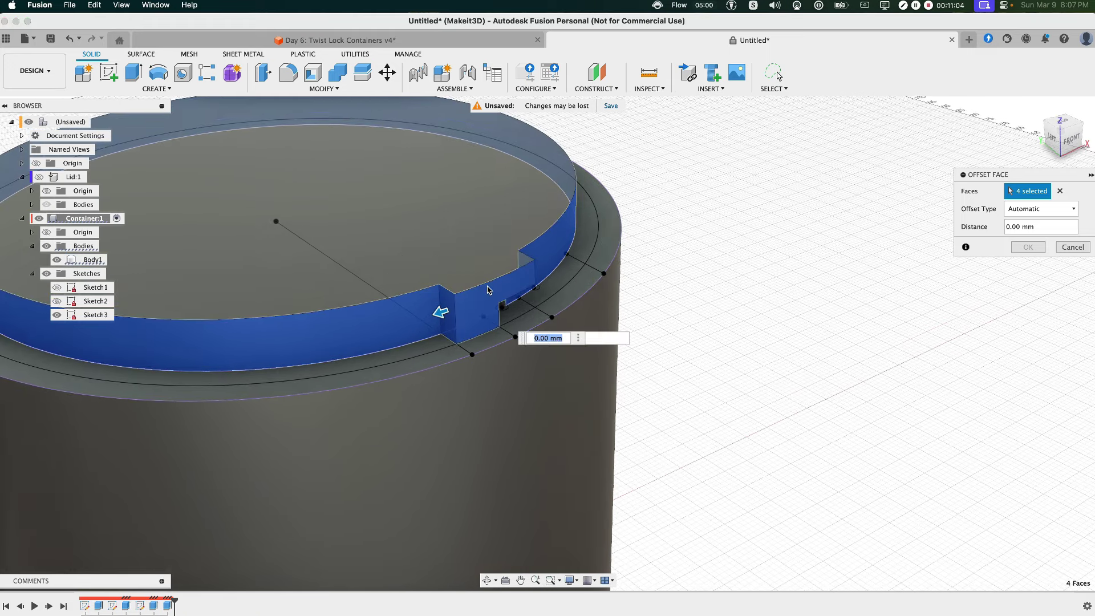
{"action": "type", "text": "-.4"}
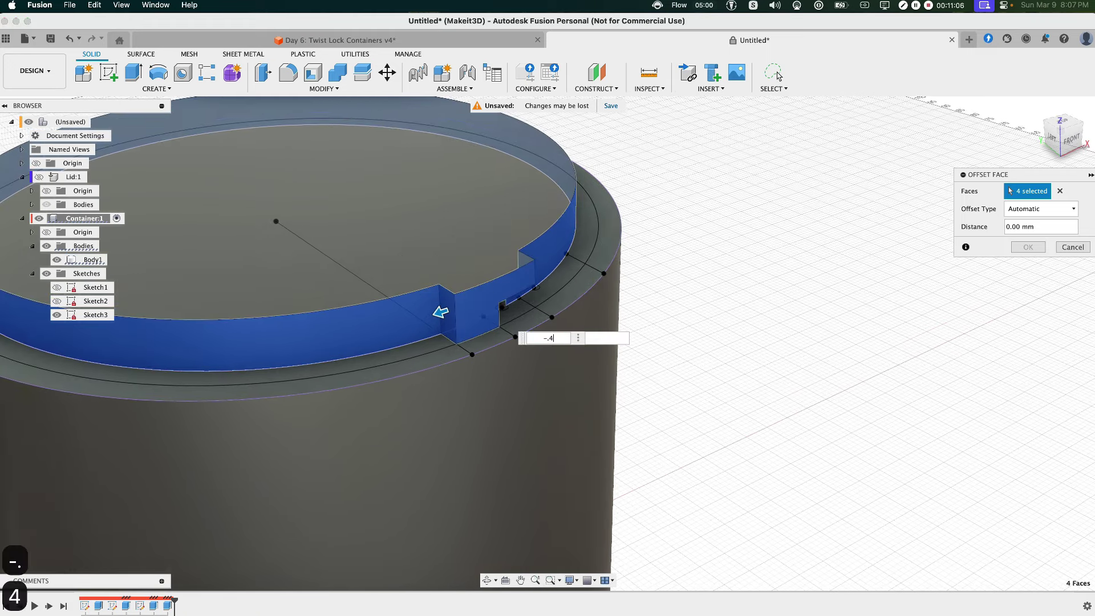
{"action": "left_click_drag", "start_coordinate": [956, 180], "coordinate": [641, 246]}
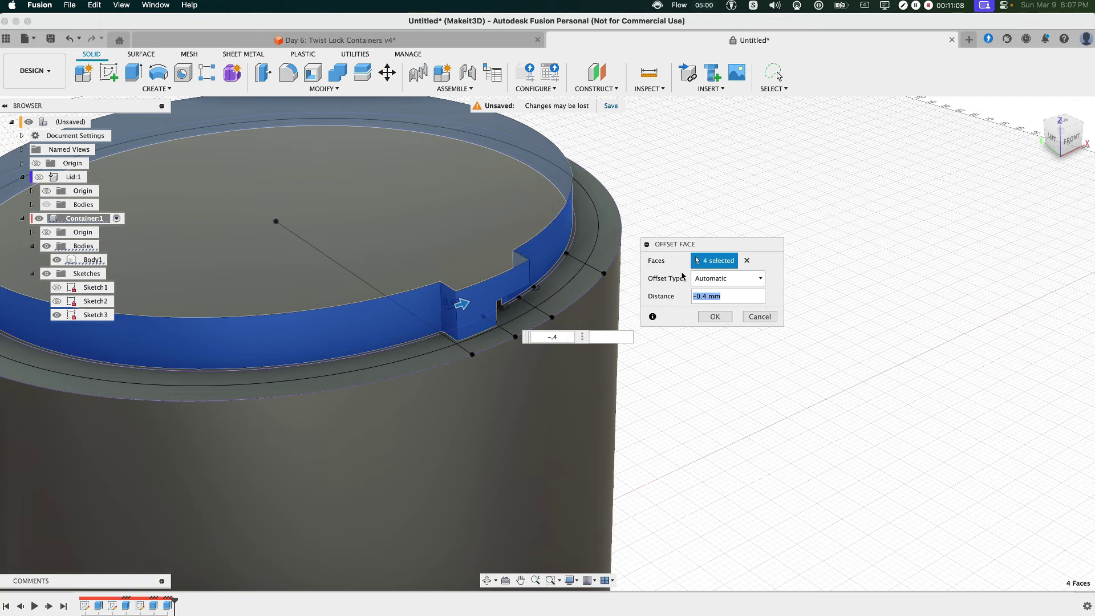
{"action": "left_click", "coordinate": [716, 316]}
Chamfer the locking tab's outer underside edge and the two inner edges against the neck with an equal distance of 1.25 mm
{"action": "middle_click_drag", "start_coordinate": [559, 272], "coordinate": [460, 263], "text": "shift"}
{"action": "scroll", "coordinate": [461, 263], "scroll_direction": "up", "scroll_amount": 5}
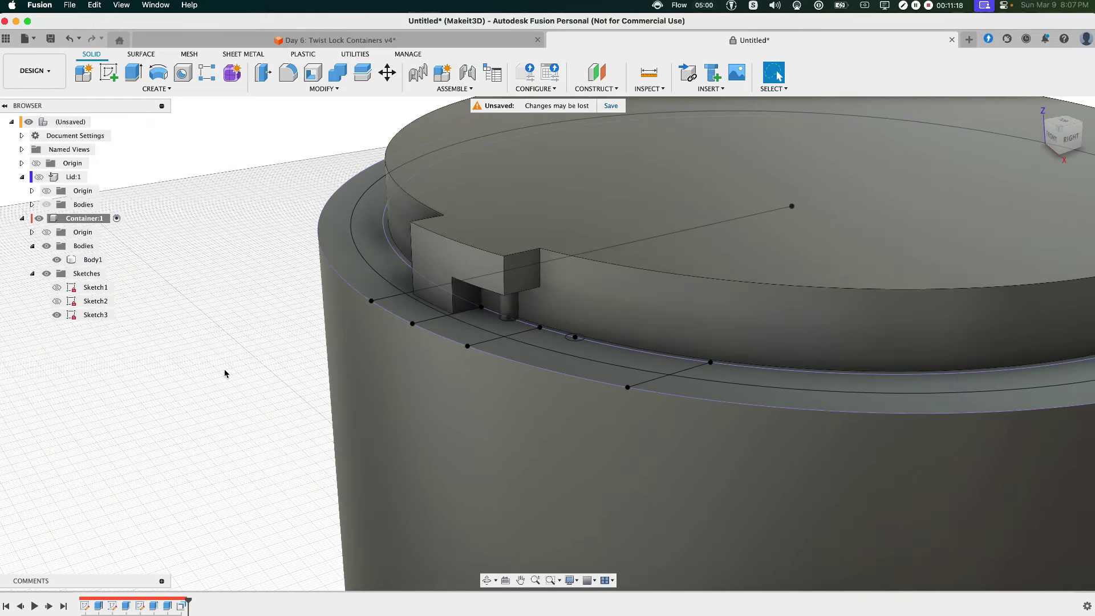
{"action": "type", "text": "sch"}
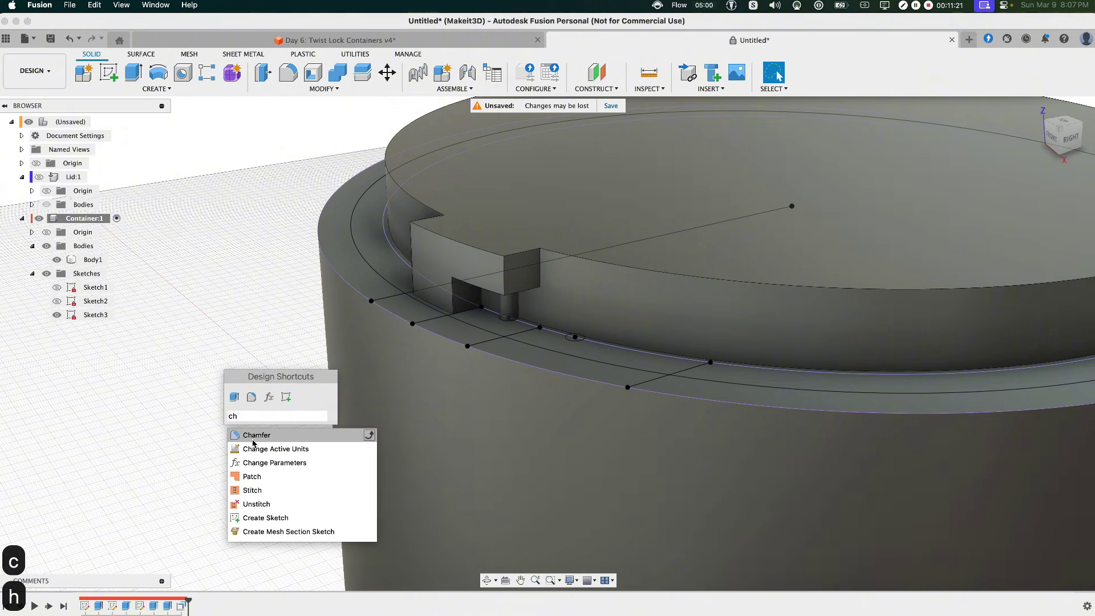
{"action": "left_click", "coordinate": [253, 436]}
{"action": "left_click", "coordinate": [482, 286]}
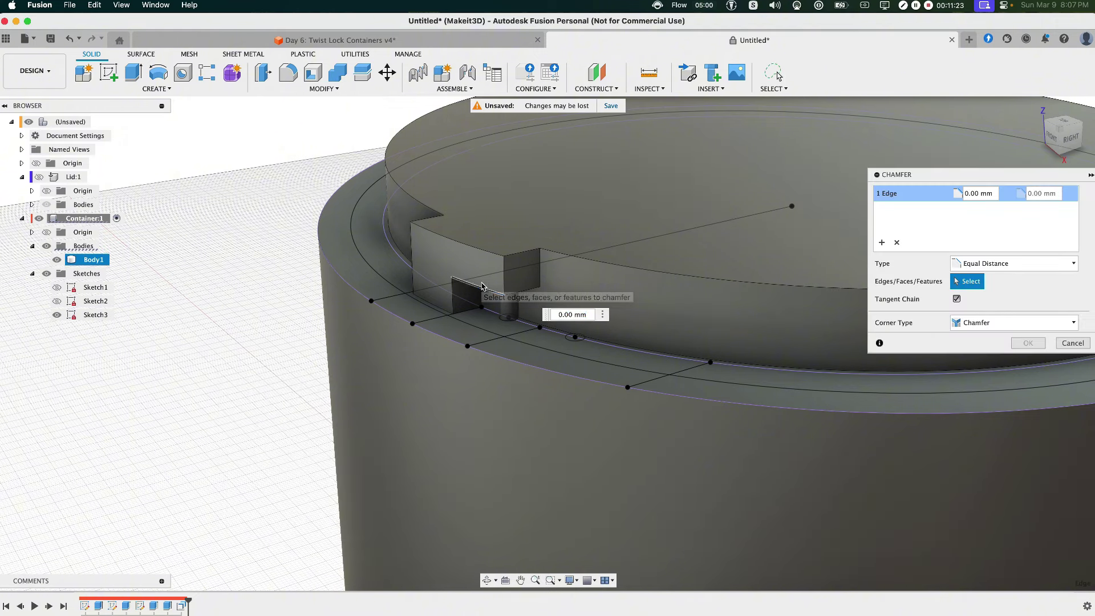
{"action": "left_click", "coordinate": [521, 285]}
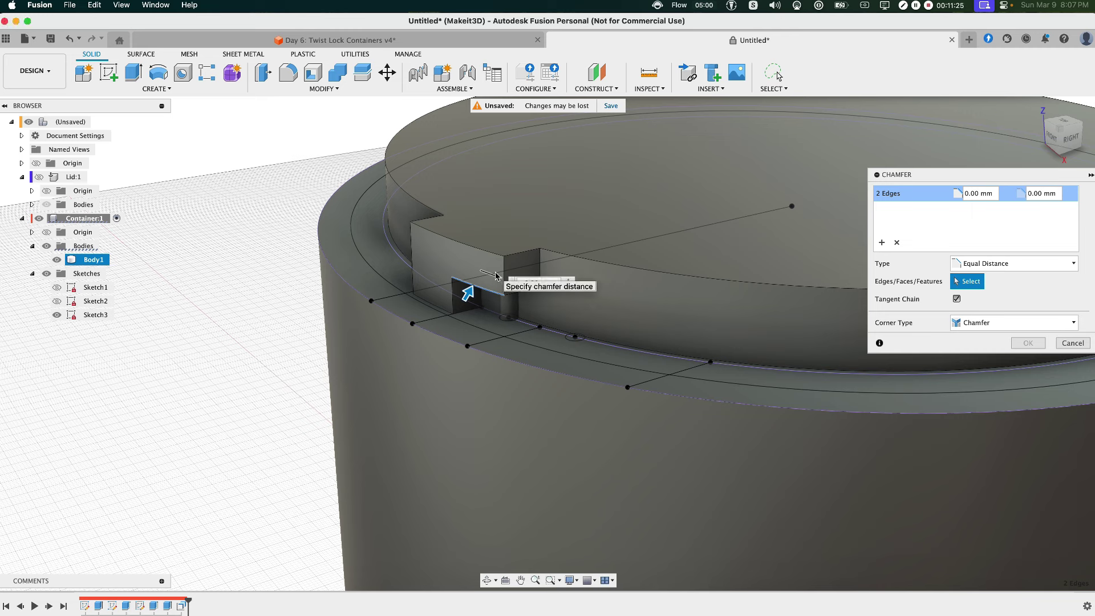
{"action": "left_click", "coordinate": [462, 316]}
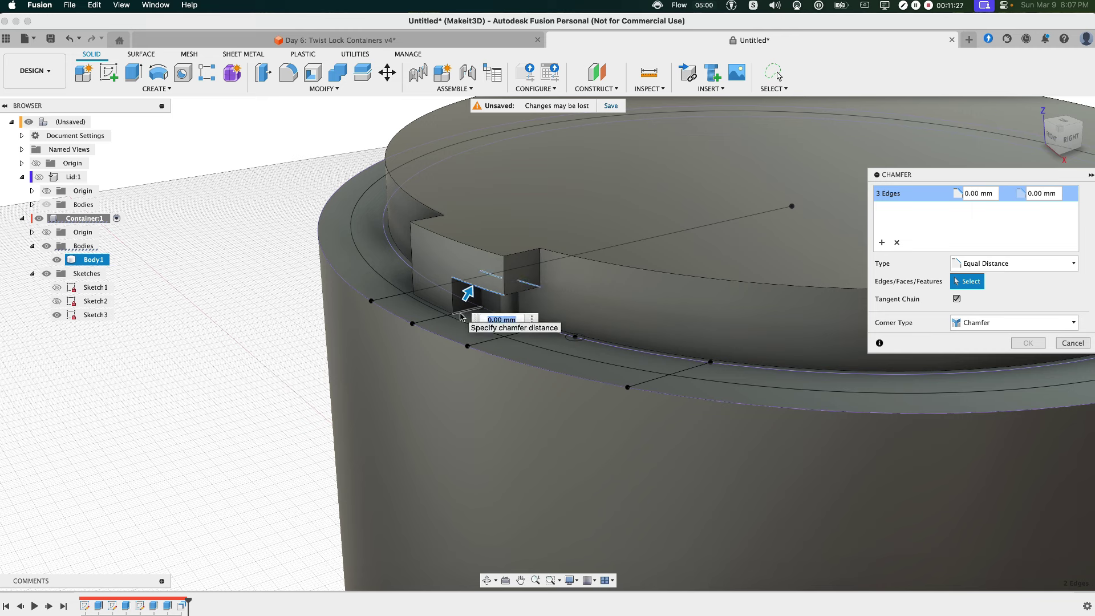
{"action": "type", "text": "1.5"}
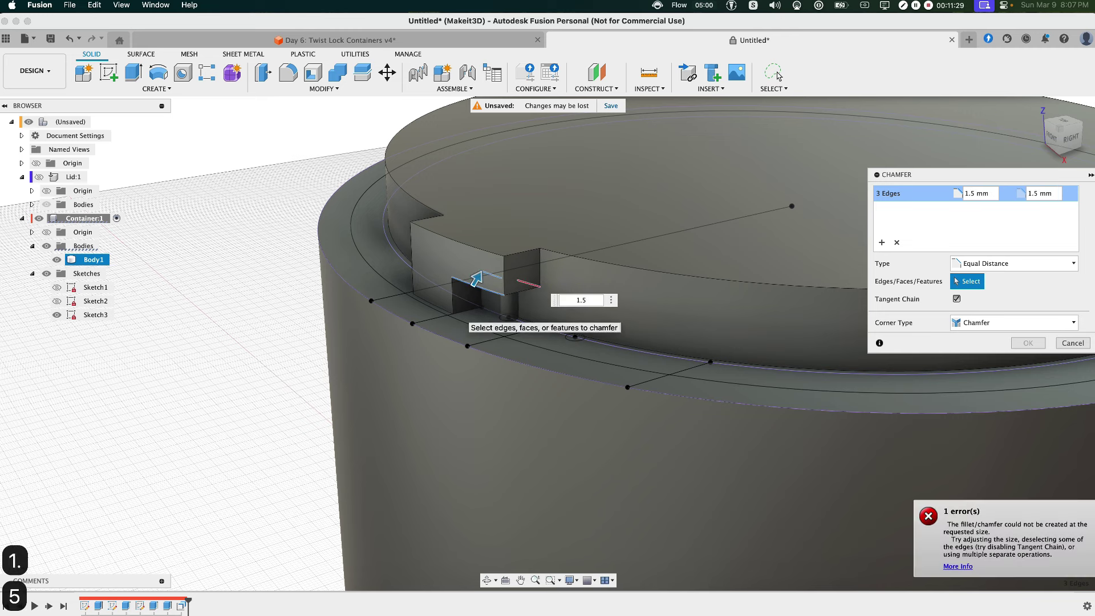
{"action": "key", "text": "BackSpace"}
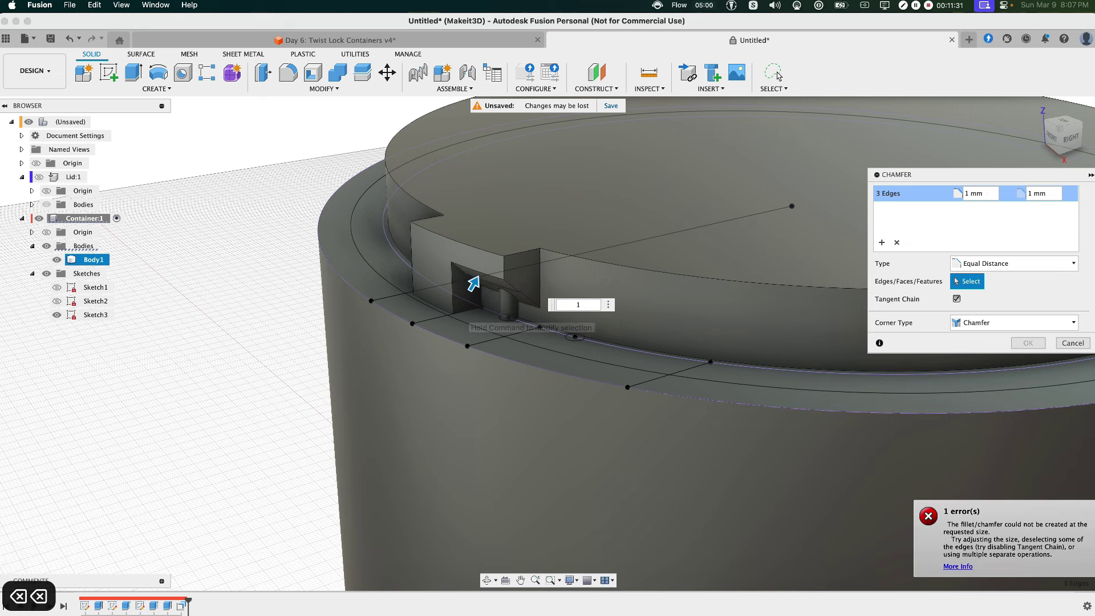
{"action": "type", "text": "25"}
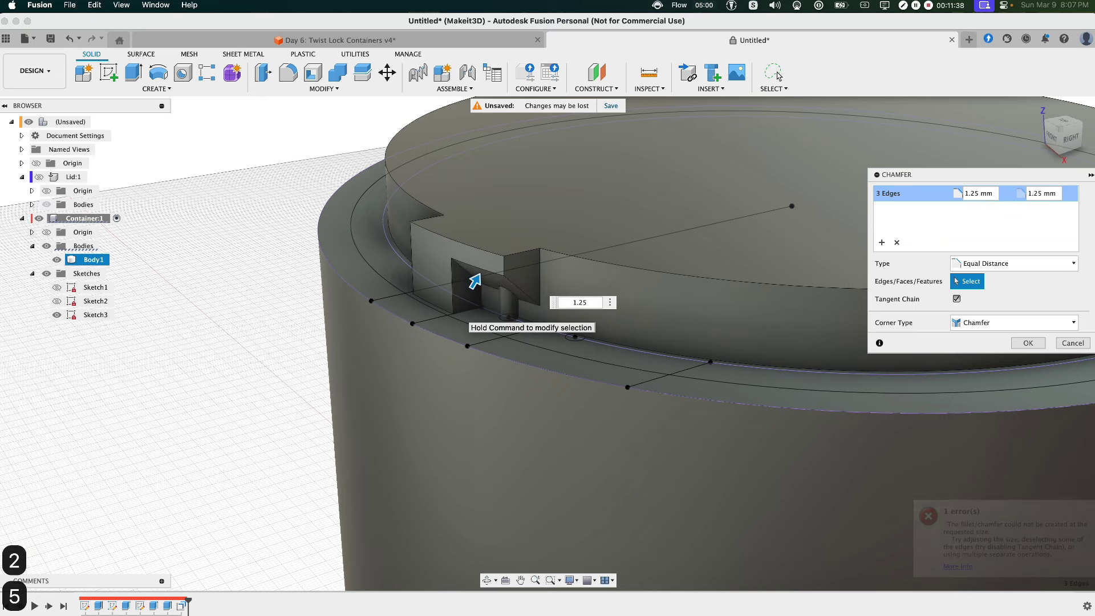
{"action": "mouse_move", "coordinate": [421, 315]}
{"action": "middle_mouse_down", "text": "shift"}
{"action": "mouse_move", "coordinate": [423, 285]}
{"action": "mouse_move", "coordinate": [421, 316]}
{"action": "mouse_move", "coordinate": [447, 323]}
{"action": "mouse_move", "coordinate": [436, 330]}
{"action": "middle_mouse_up", "text": "shift"}
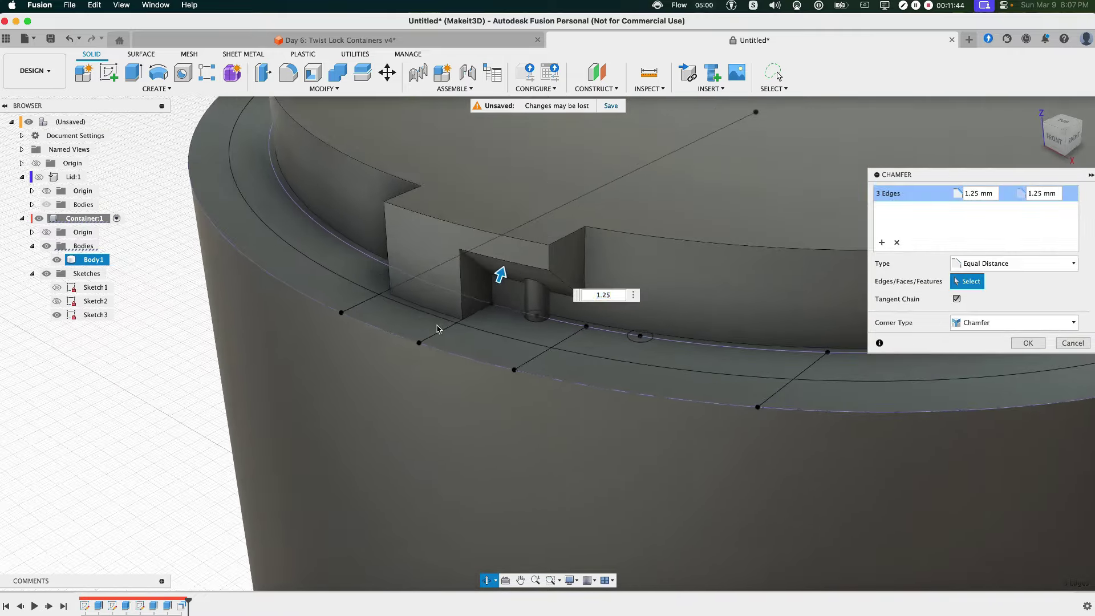
{"action": "key", "text": "Return"}
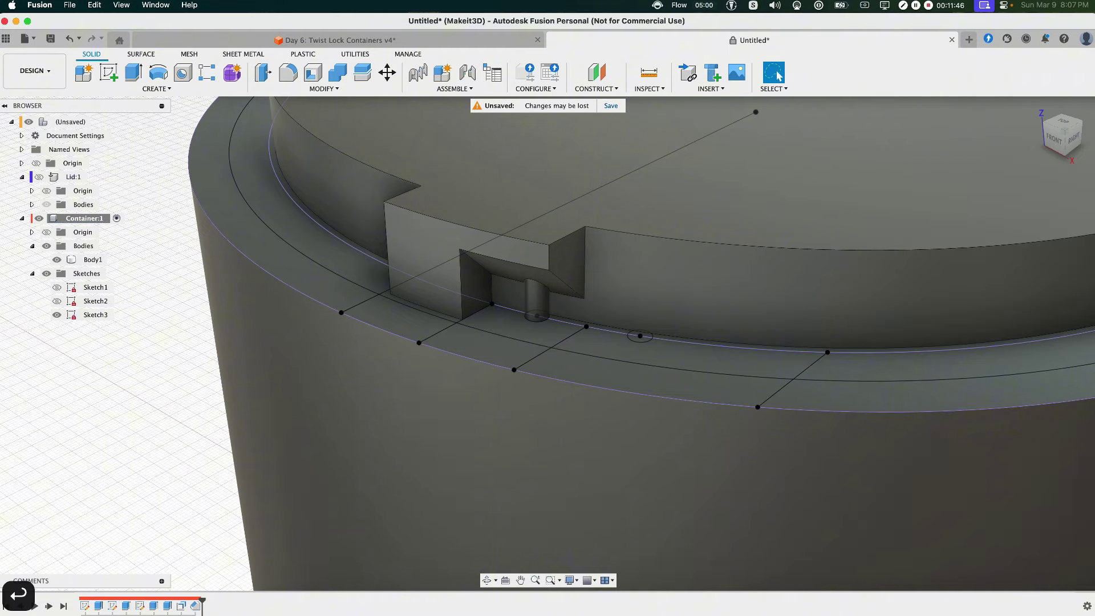
Circular-pattern both tab extrusions, the face offset and the chamfer around the vertical origin axis with full distribution and quantity 3
{"action": "scroll", "coordinate": [456, 308], "scroll_direction": "down", "scroll_amount": 10}
{"action": "middle_click_drag", "start_coordinate": [317, 327], "coordinate": [324, 335]}
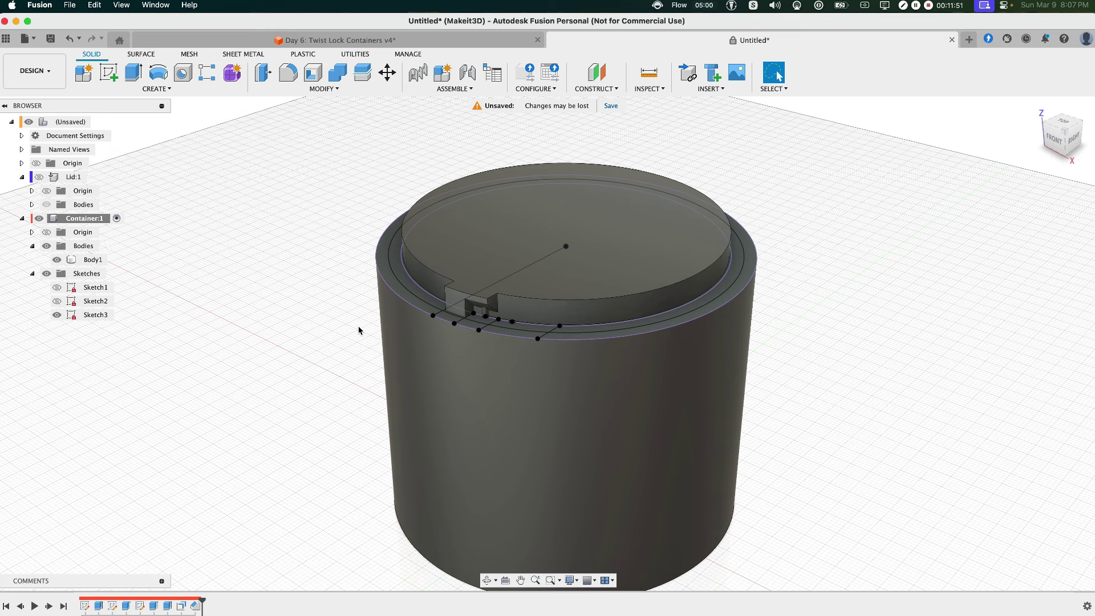
{"action": "type", "text": "scircu"}
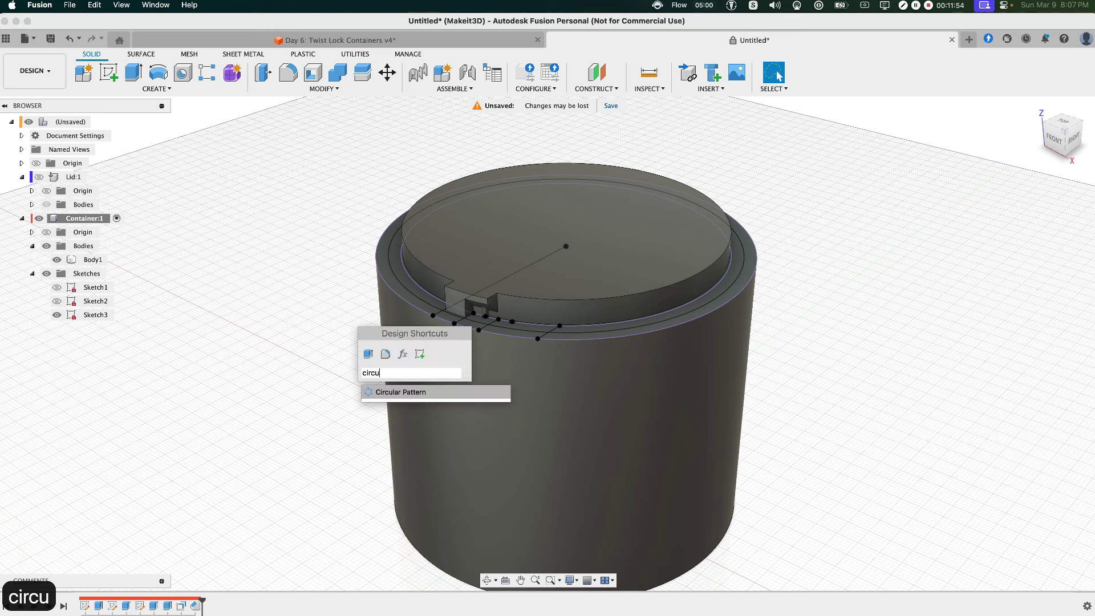
{"action": "key", "text": "Return"}
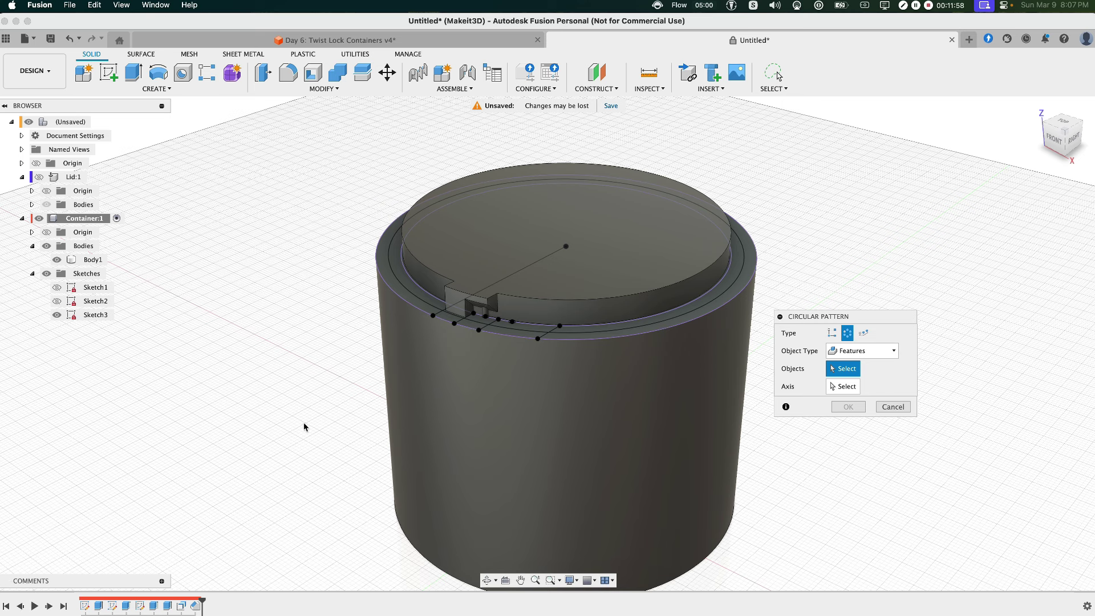
{"action": "left_click", "coordinate": [152, 608]}
{"action": "left_click", "coordinate": [167, 608]}
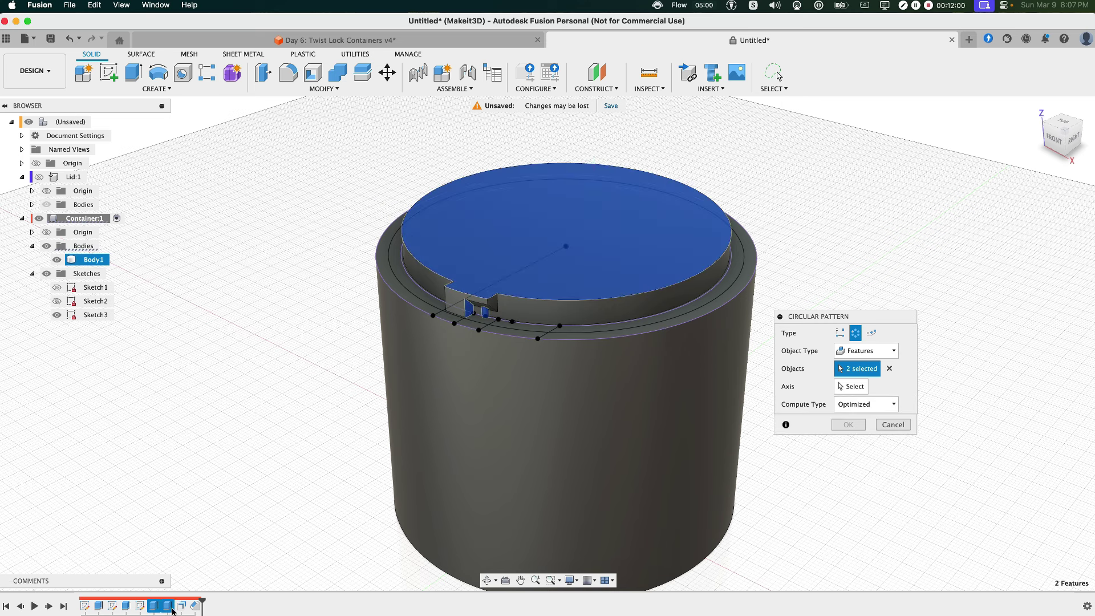
{"action": "left_click", "coordinate": [181, 608]}
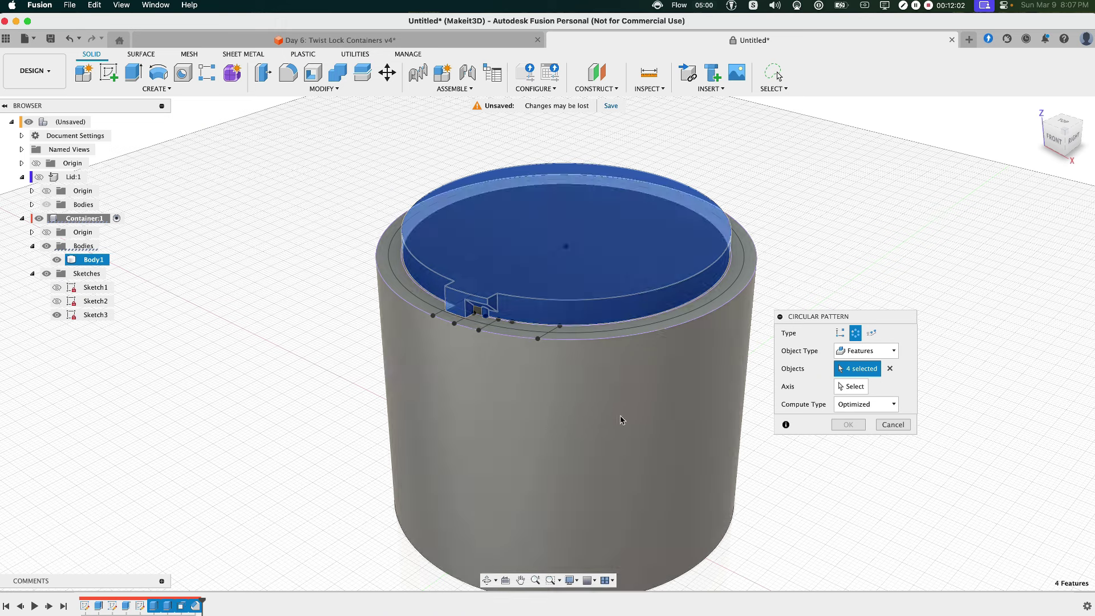
{"action": "left_click", "coordinate": [851, 386]}
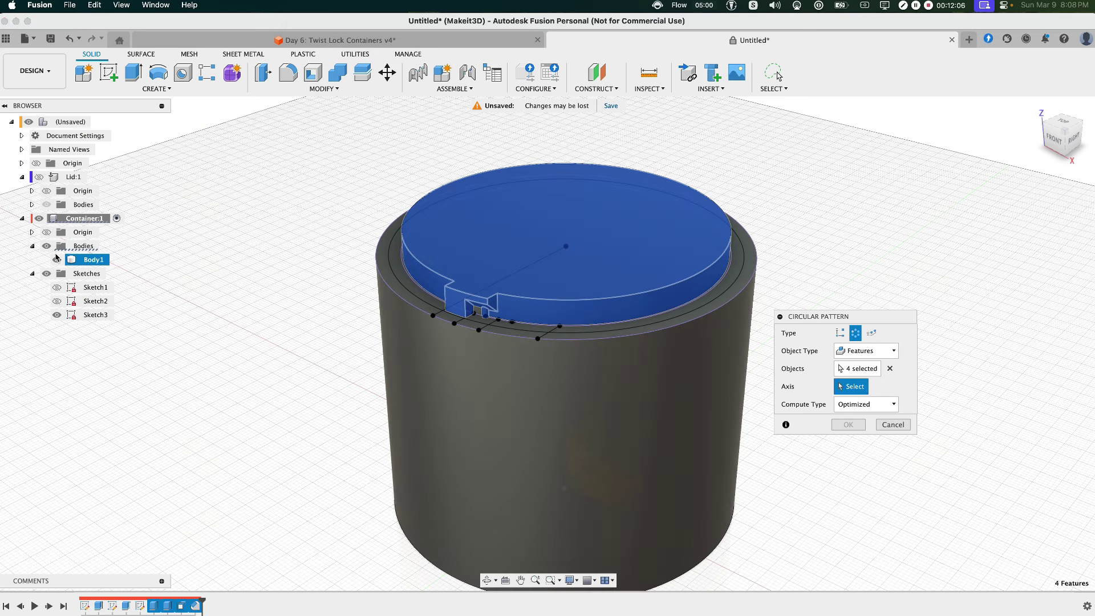
{"action": "left_click", "coordinate": [56, 259]}
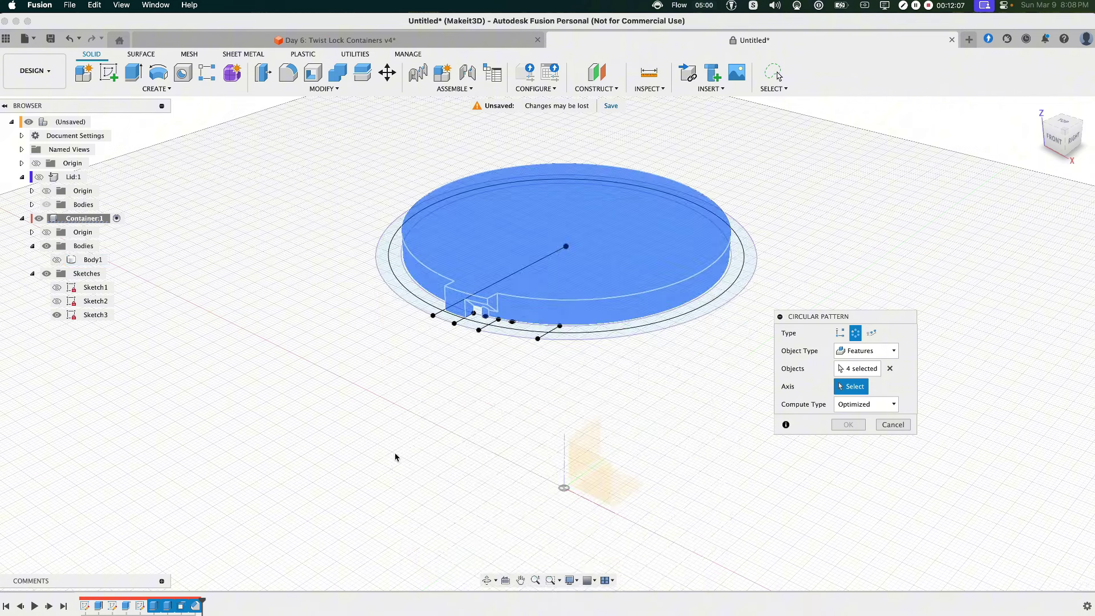
{"action": "left_click", "coordinate": [564, 444]}
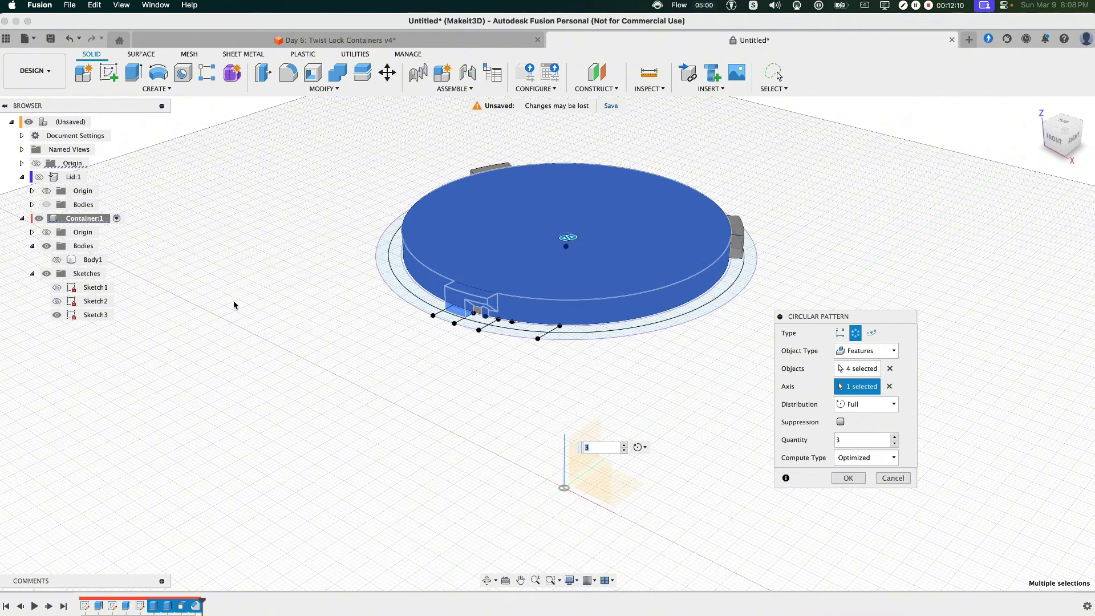
{"action": "left_click", "coordinate": [56, 259]}
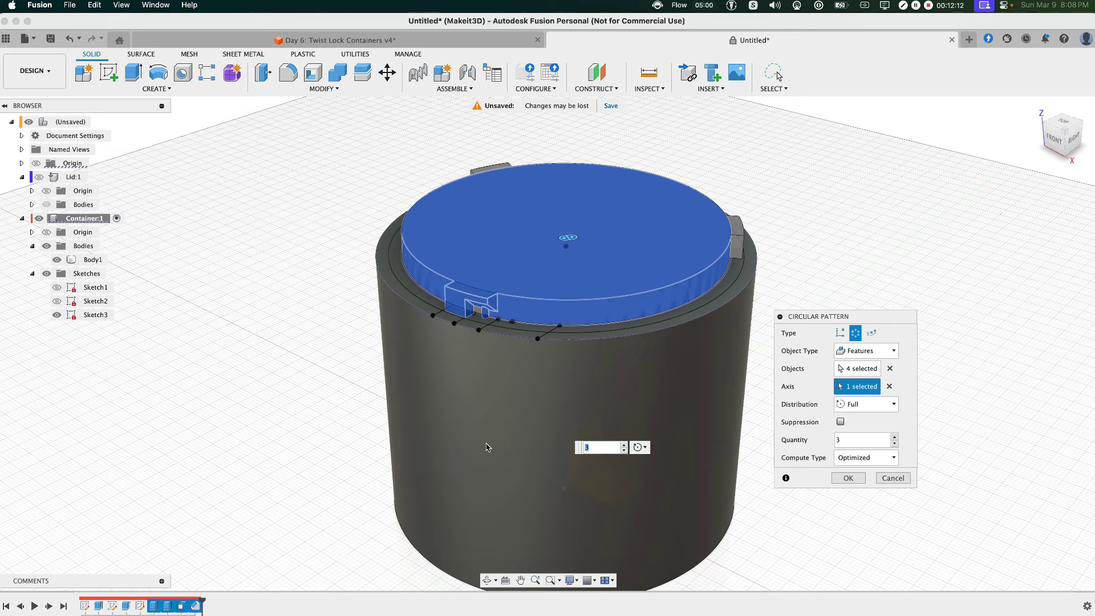
{"action": "left_click", "coordinate": [839, 478]}
Hide Sketch3, the lock profile sketch, in the Container component
{"action": "left_click", "coordinate": [52, 319]}
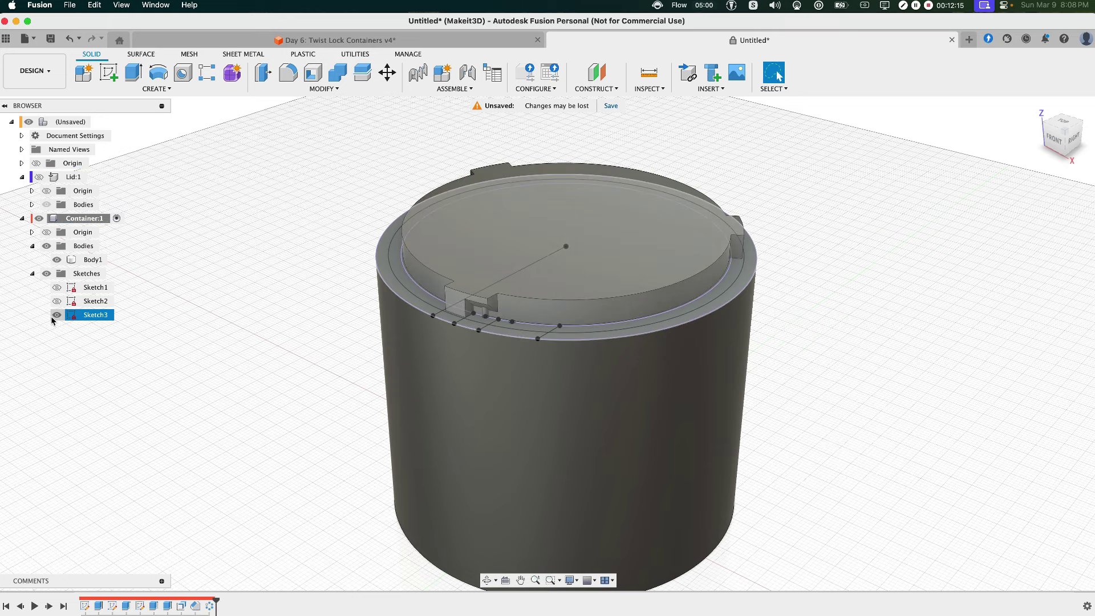
{"action": "left_click", "coordinate": [57, 314]}
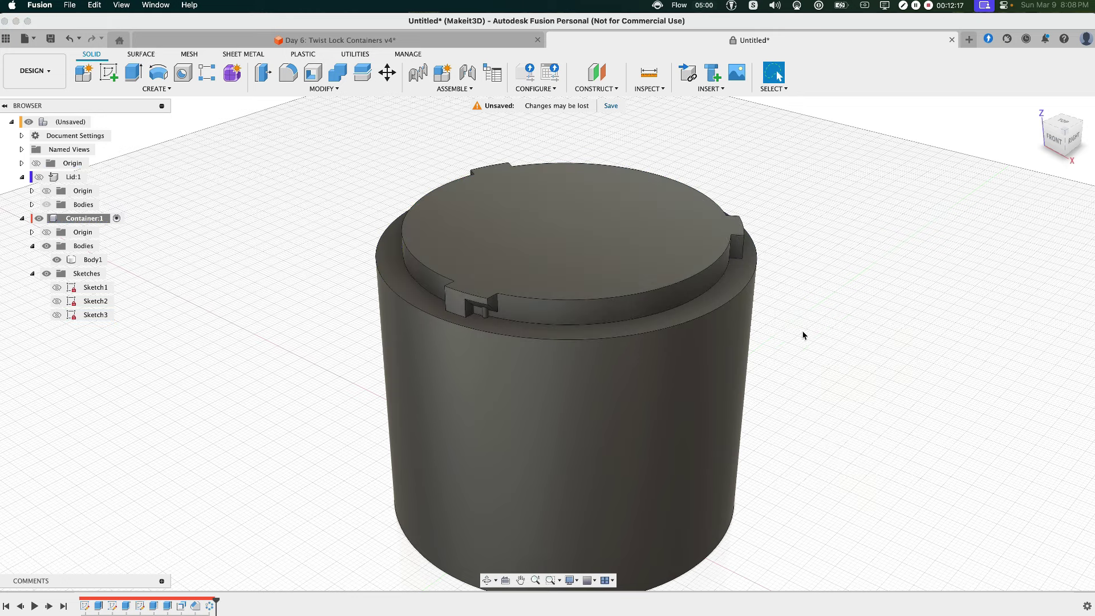
{"action": "mouse_move", "coordinate": [804, 336]}
{"action": "middle_mouse_down", "text": "shift"}
{"action": "mouse_move", "coordinate": [750, 325]}
{"action": "mouse_move", "coordinate": [505, 335]}
{"action": "middle_mouse_up", "text": "shift"}
{"action": "scroll", "coordinate": [502, 335], "scroll_direction": "down", "scroll_amount": 3}
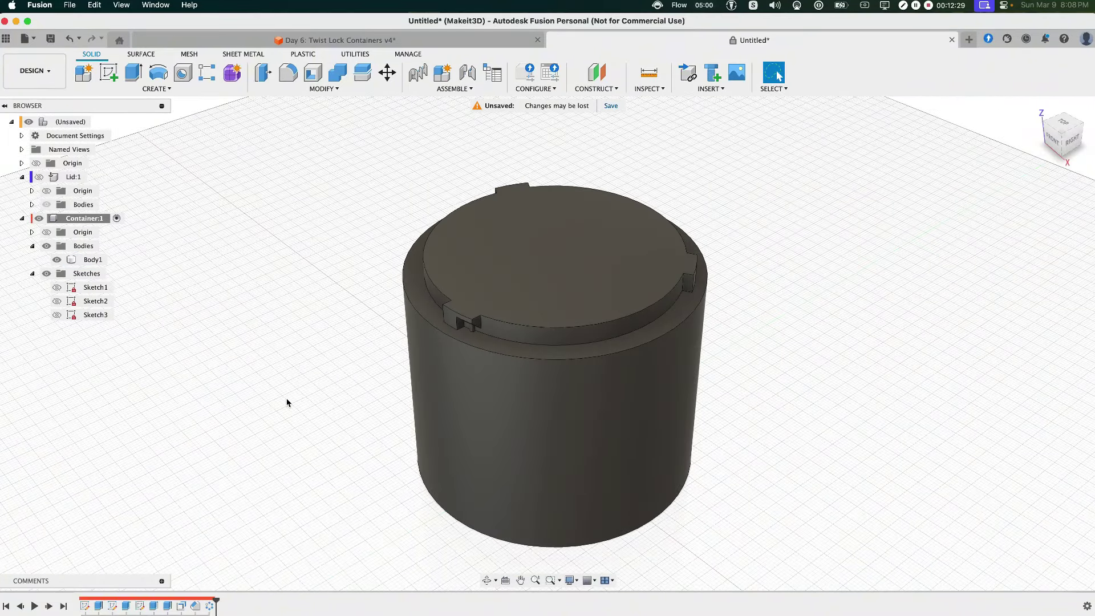
Try to shell the container body with its top face removed, using a 3 mm inside thickness
{"action": "type", "text": "sshell"}
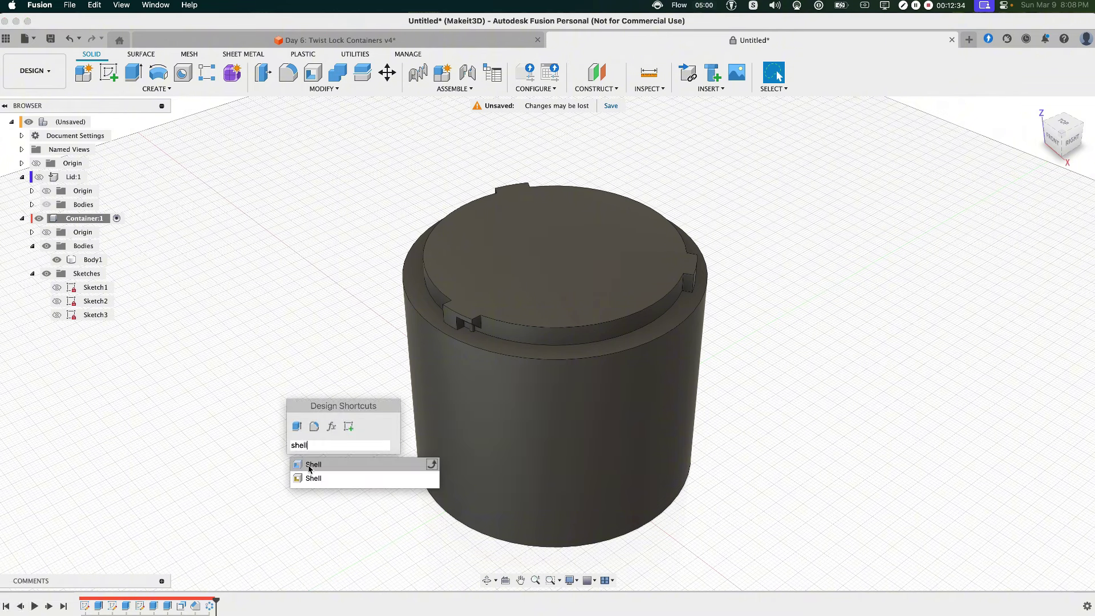
{"action": "left_click", "coordinate": [302, 465]}
{"action": "left_click", "coordinate": [508, 292]}
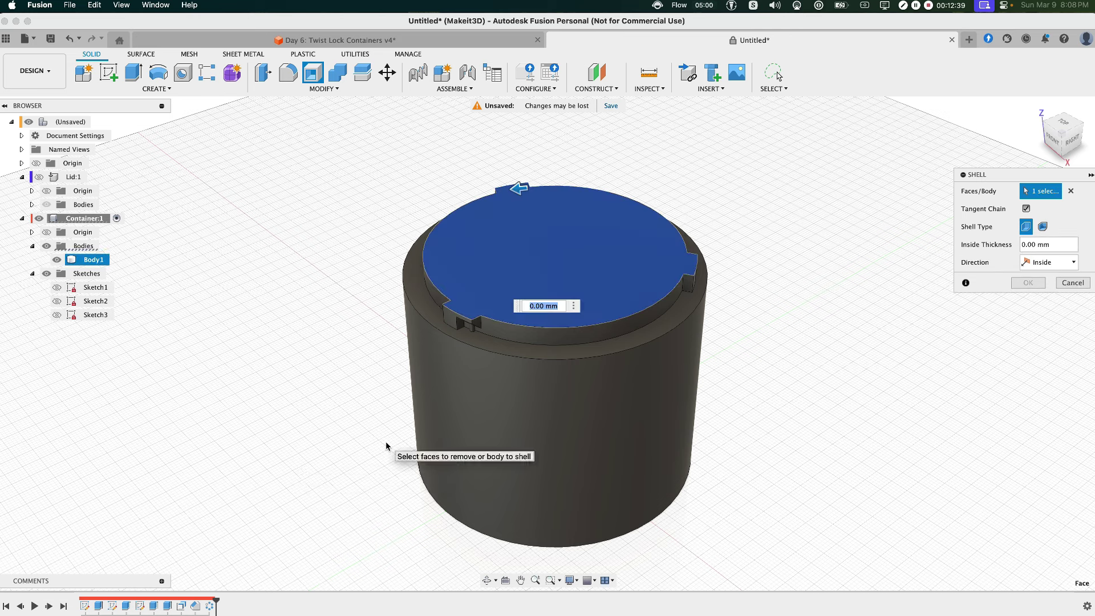
{"action": "type", "text": "3"}
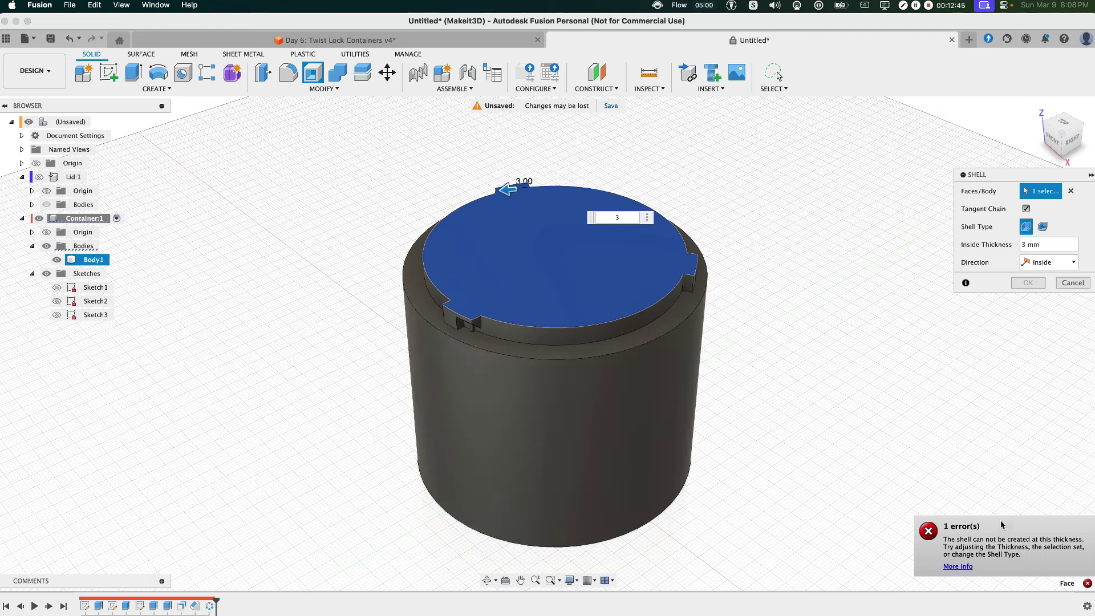
{"action": "key", "text": "Escape"}
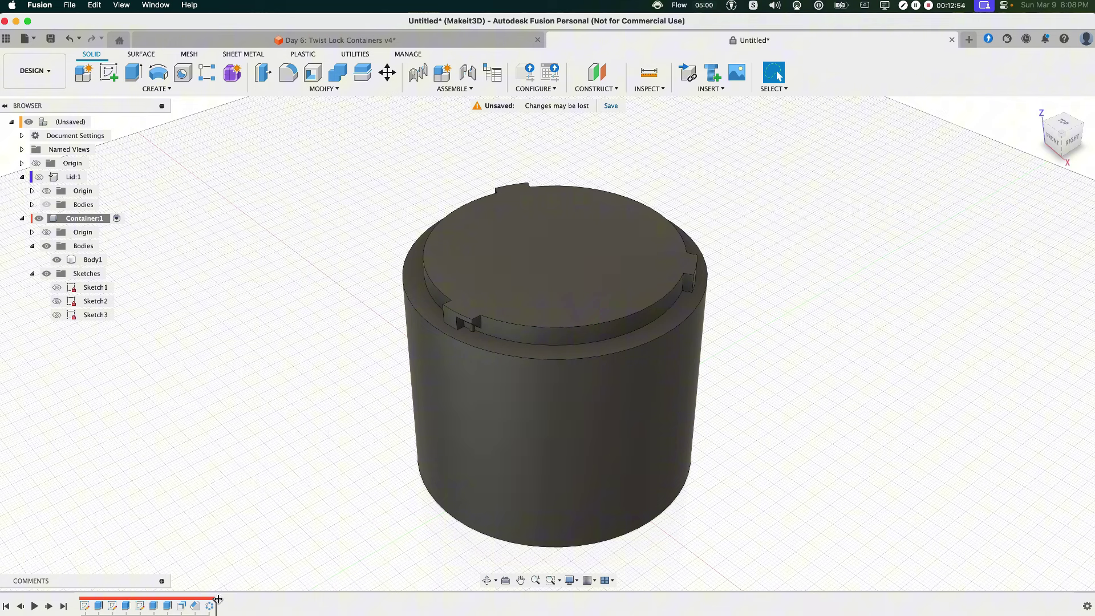
Roll the container's timeline back before the tab extrusions, shell the body 3 mm inside with its top face removed, and restore the full timeline
{"action": "left_click_drag", "start_coordinate": [217, 600], "coordinate": [142, 603]}
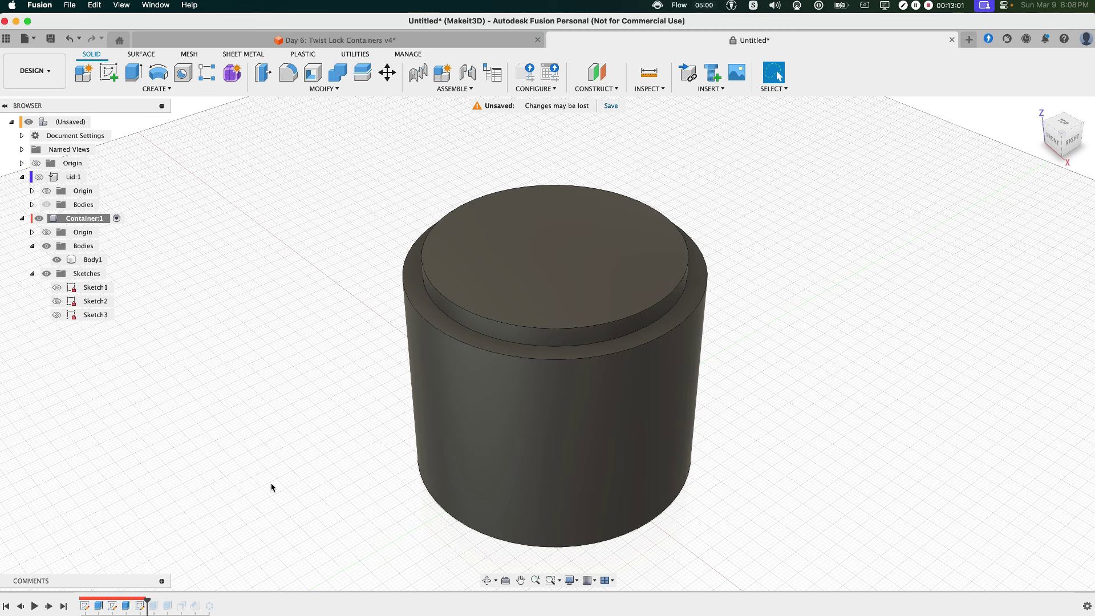
{"action": "type", "text": "s"}
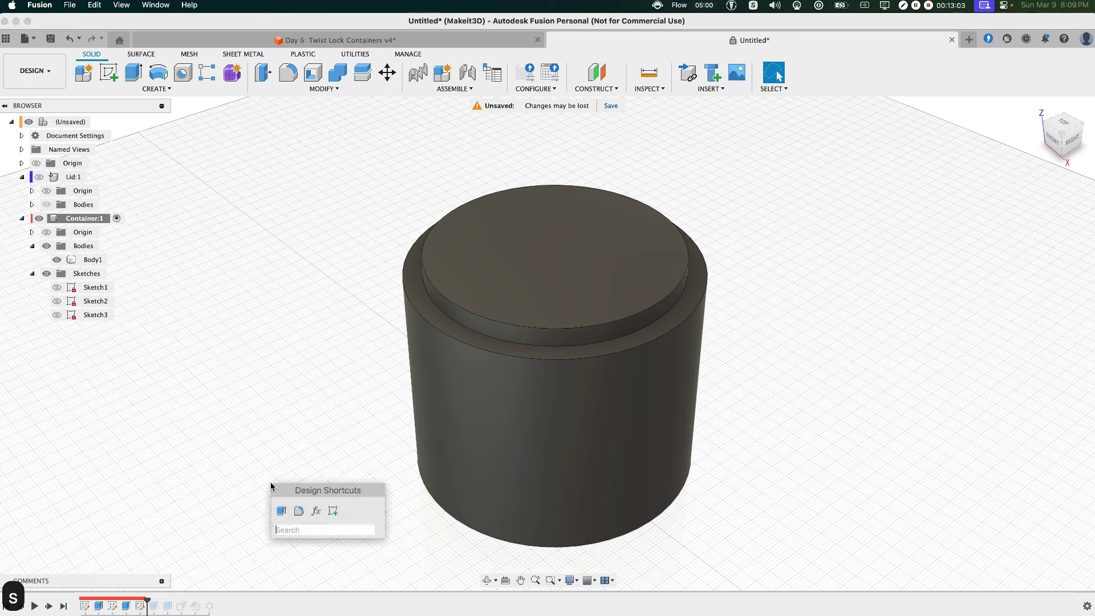
{"action": "type", "text": "shell"}
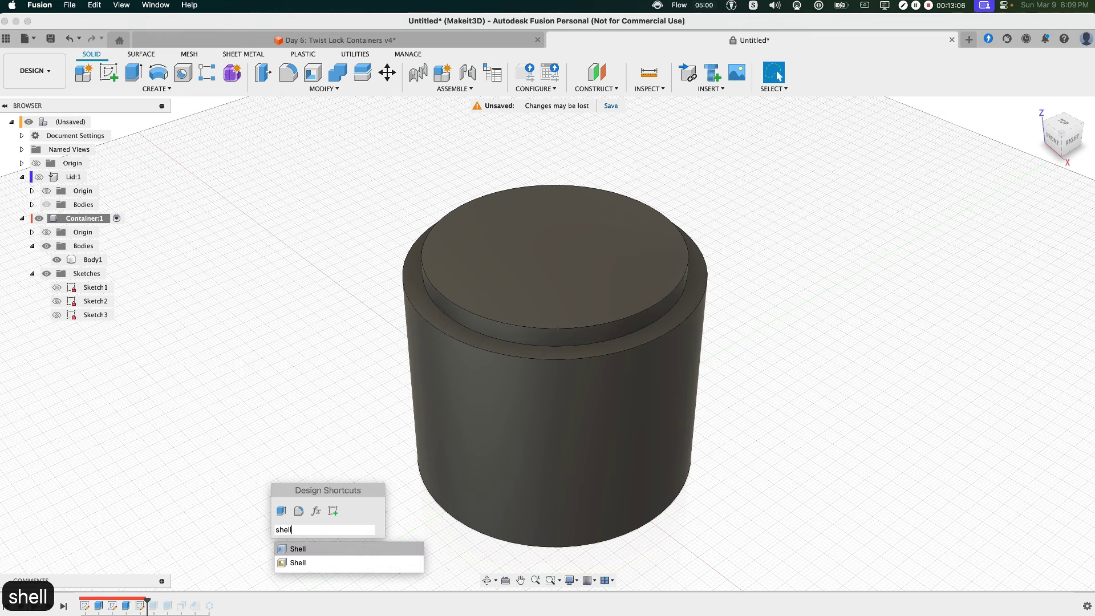
{"action": "key", "text": "Return"}
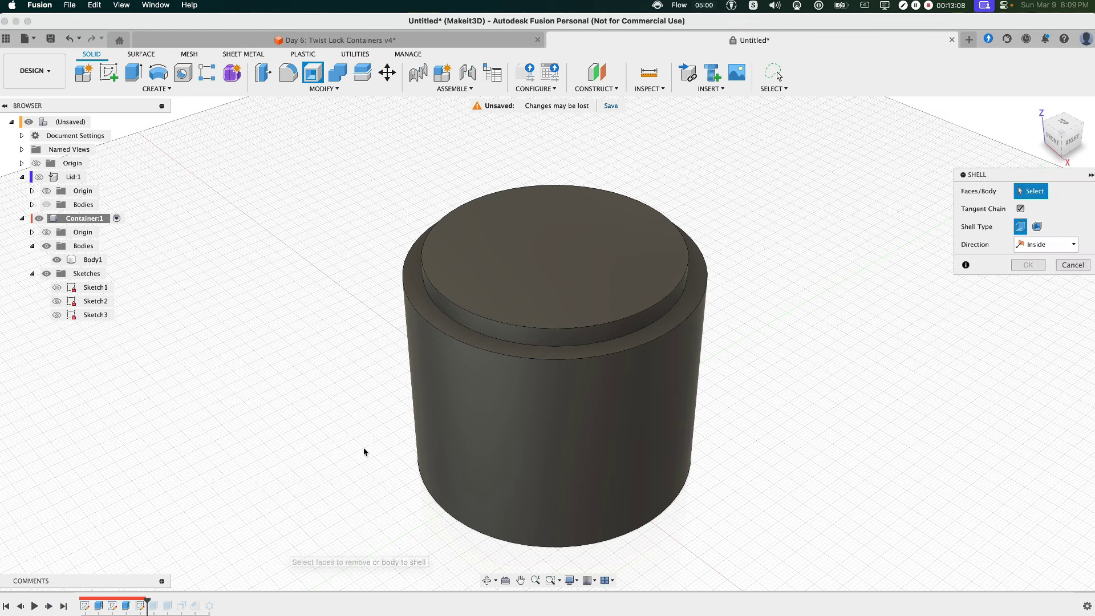
{"action": "left_click", "coordinate": [516, 295]}
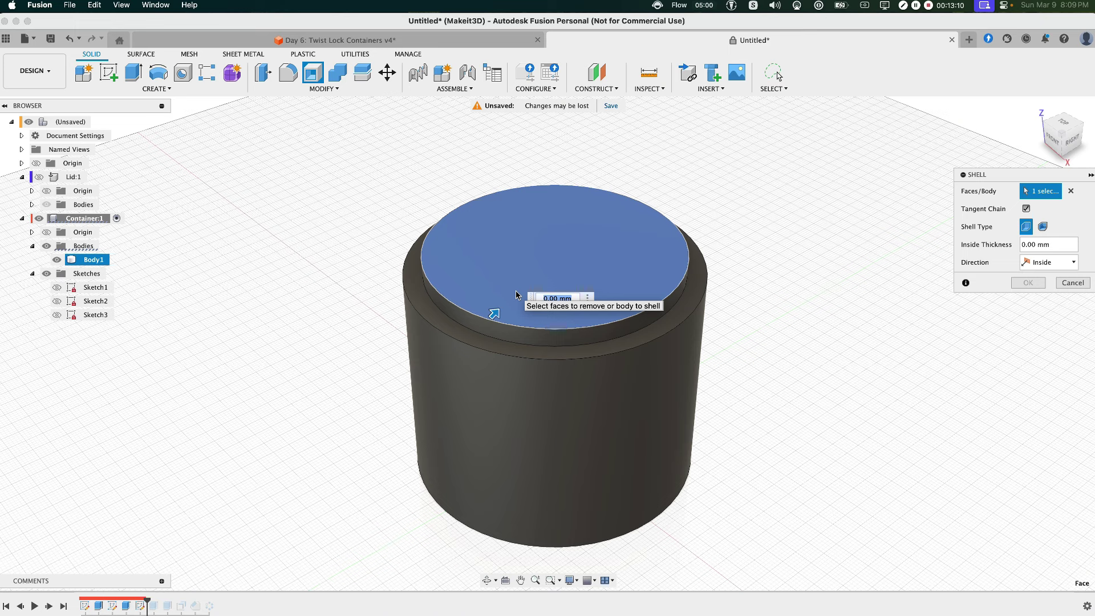
{"action": "type", "text": "3"}
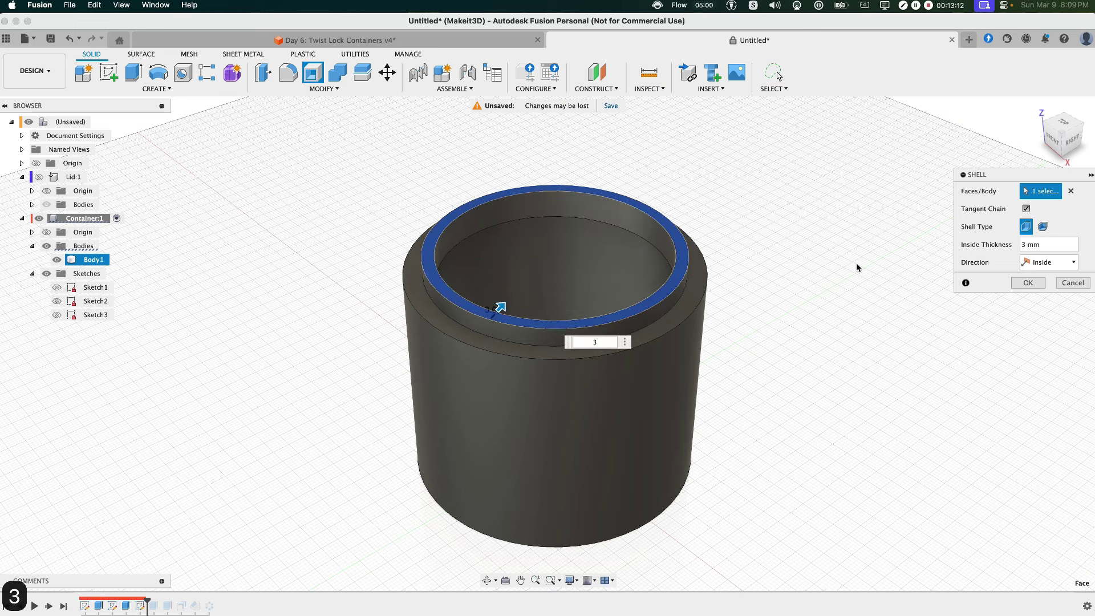
{"action": "left_click_drag", "start_coordinate": [1061, 176], "coordinate": [813, 247]}
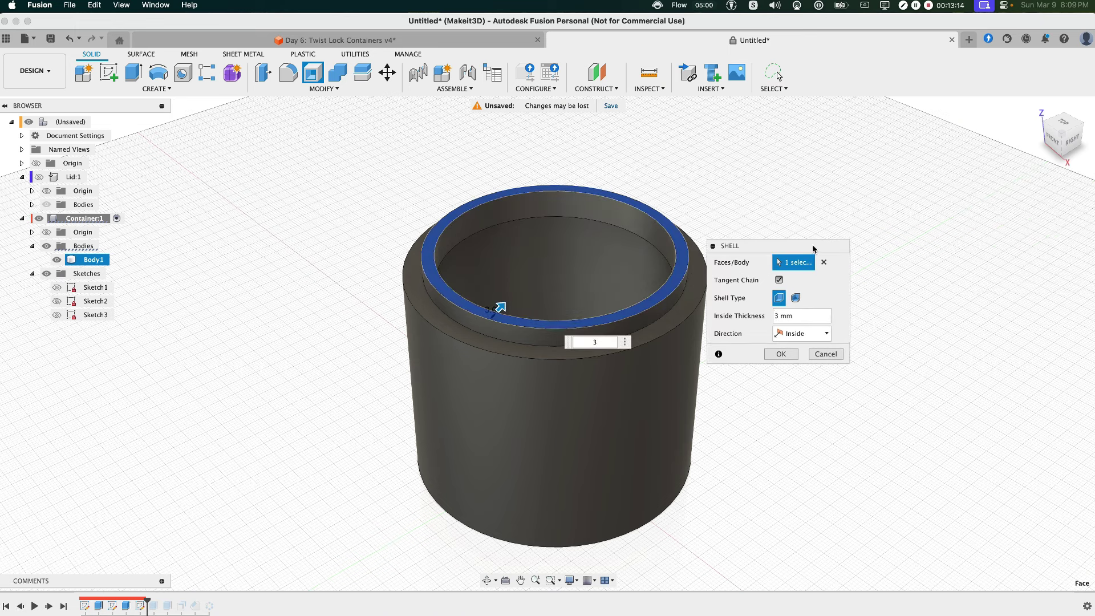
{"action": "left_click", "coordinate": [779, 355]}
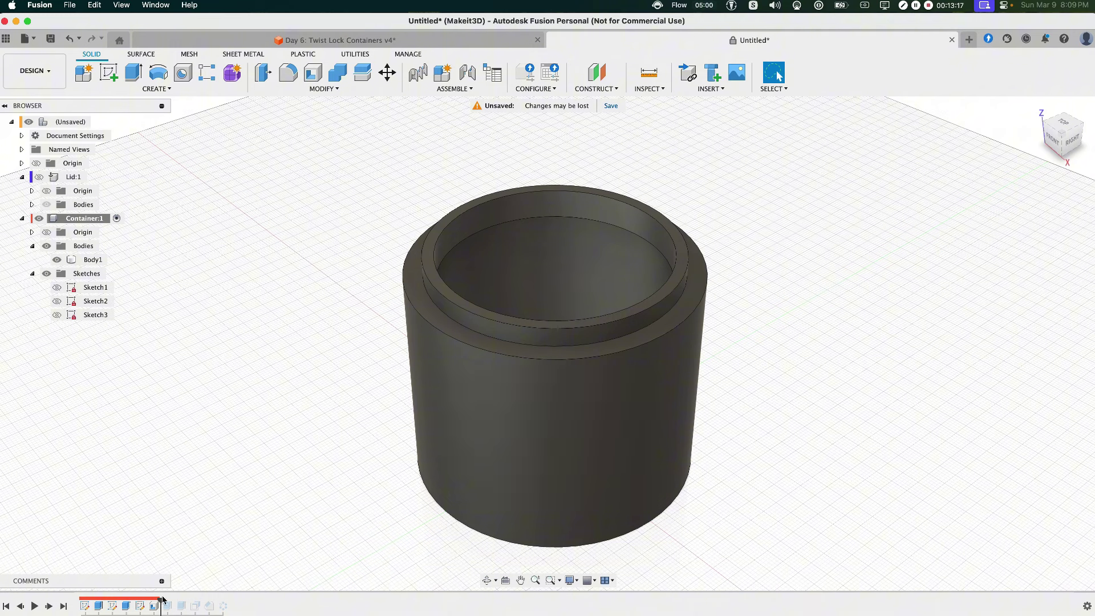
{"action": "left_click_drag", "start_coordinate": [163, 599], "coordinate": [231, 599]}
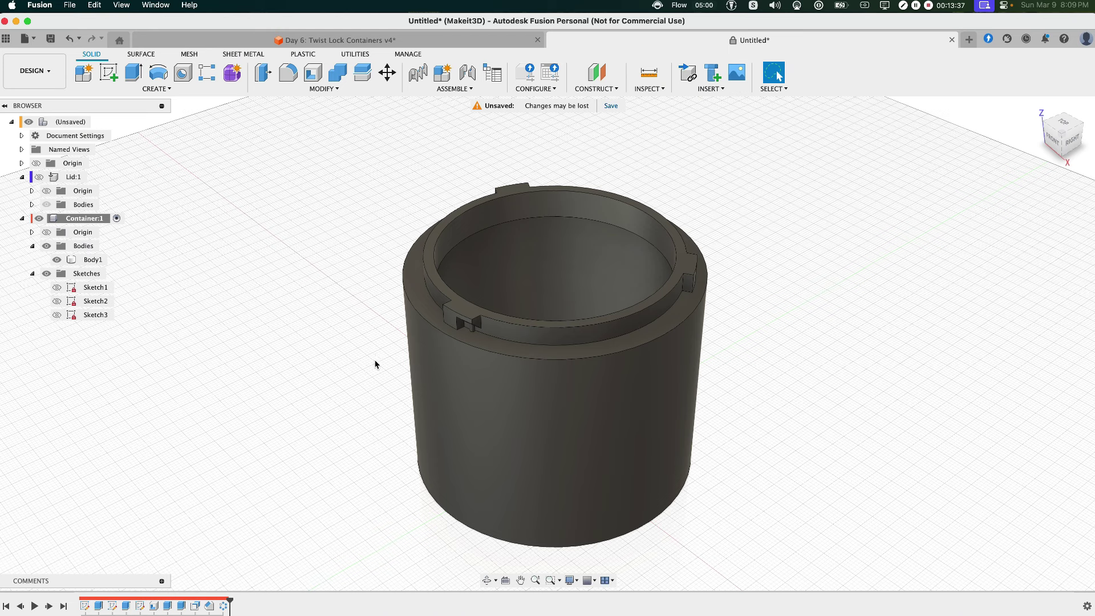
Show and activate the Lid component, and hide the Container component to expose the lid's underside
{"action": "left_click", "coordinate": [41, 178]}
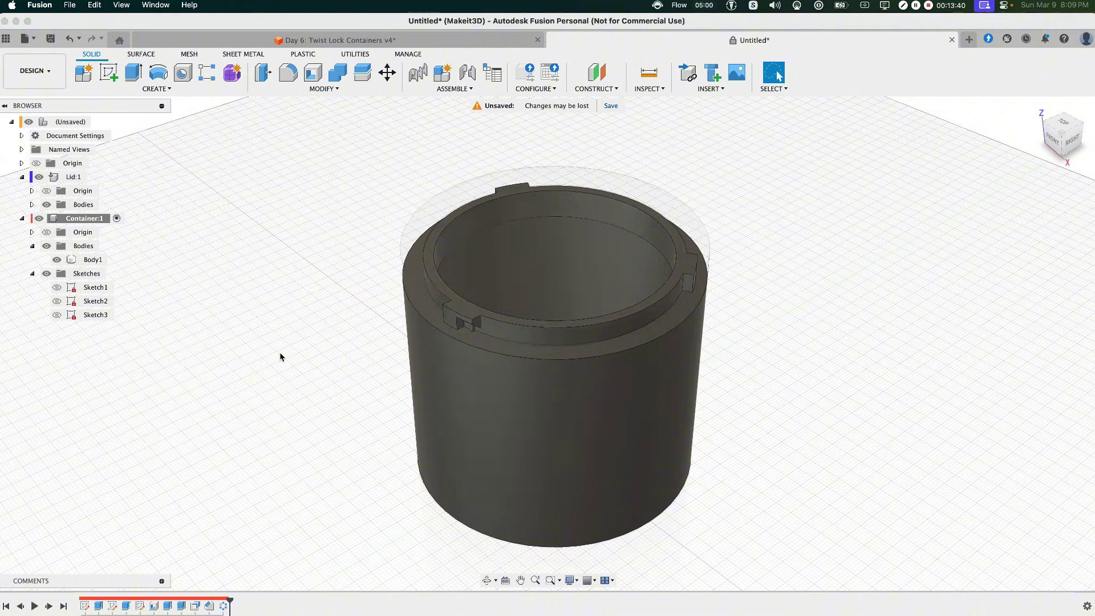
{"action": "left_click", "coordinate": [93, 177]}
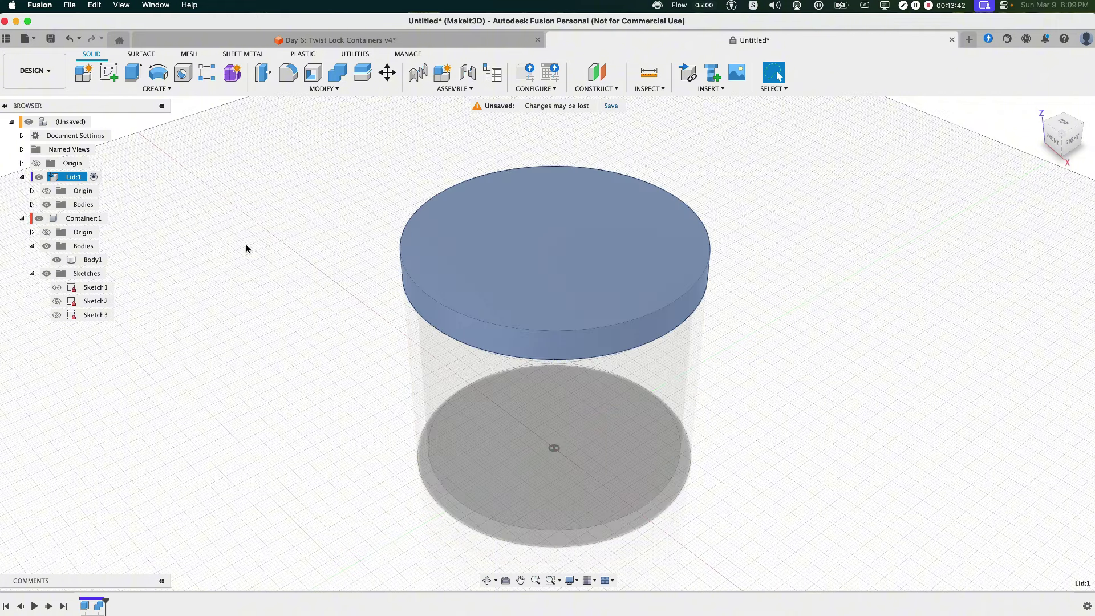
{"action": "middle_click_drag", "start_coordinate": [373, 381], "coordinate": [393, 321], "text": "shift"}
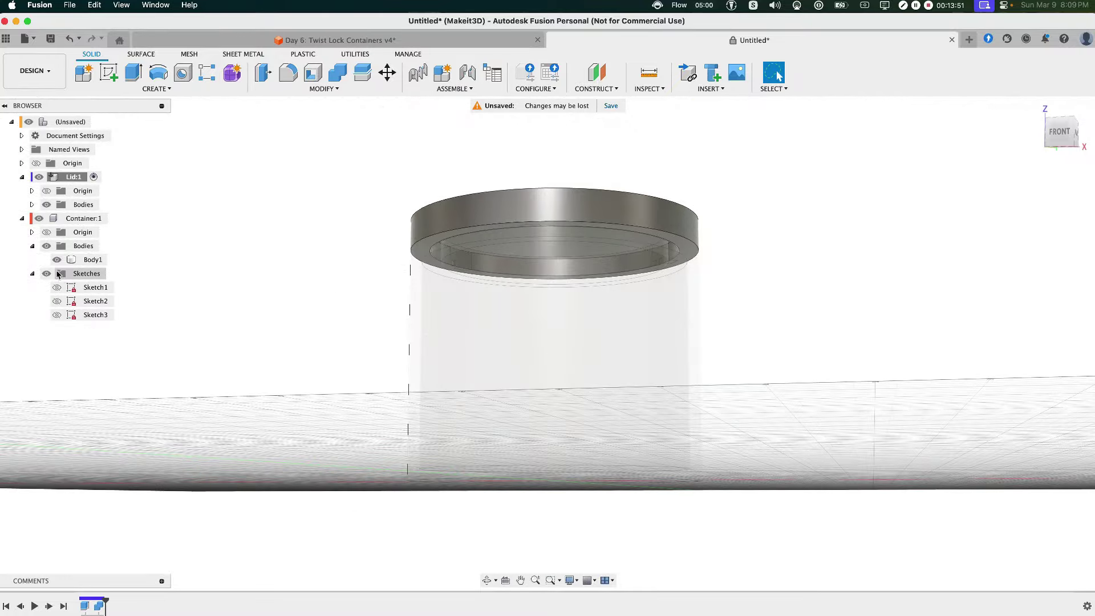
{"action": "left_click", "coordinate": [44, 220]}
{"action": "left_click", "coordinate": [43, 219]}
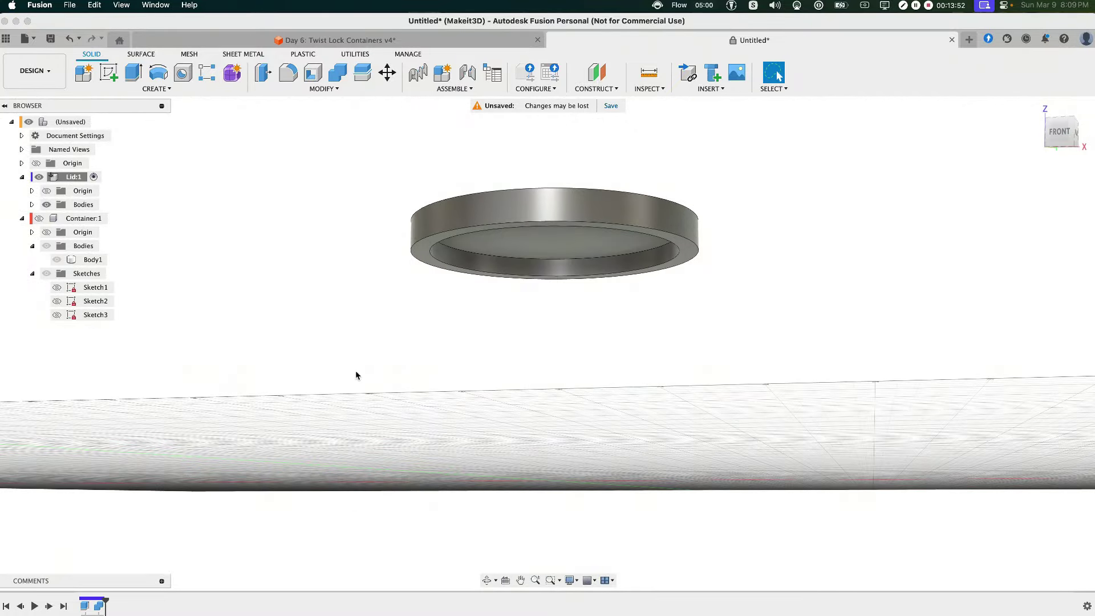
{"action": "left_click", "coordinate": [512, 240]}
{"action": "scroll", "coordinate": [510, 245], "scroll_direction": "up", "scroll_amount": 5}
{"action": "left_click", "coordinate": [496, 323]}
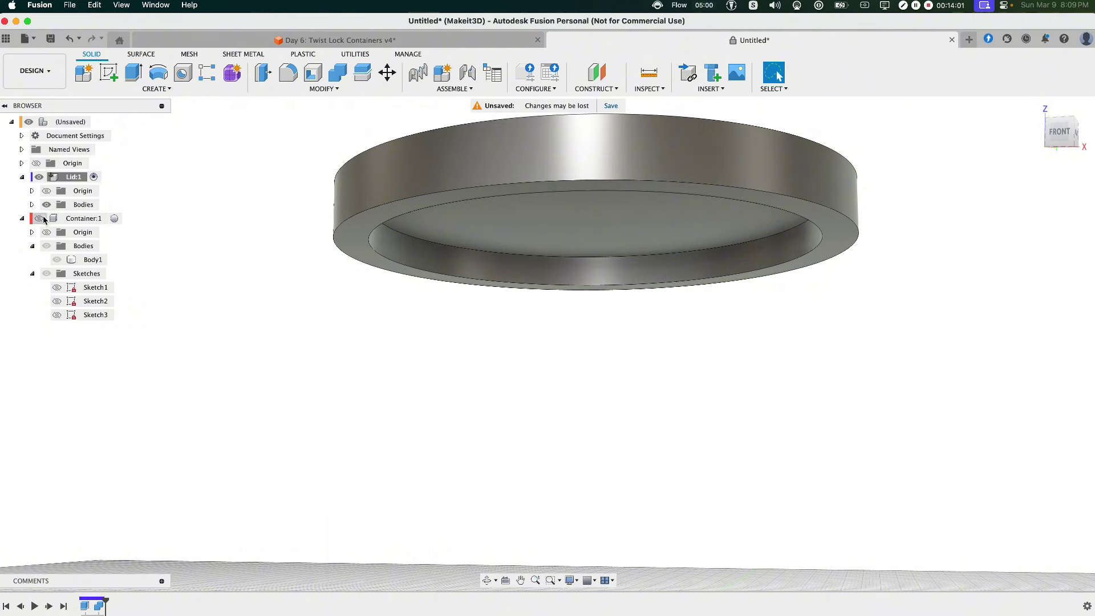
Activate the Container component, hide its Body1 and show the lock profile Sketch3
{"action": "left_click", "coordinate": [116, 218]}
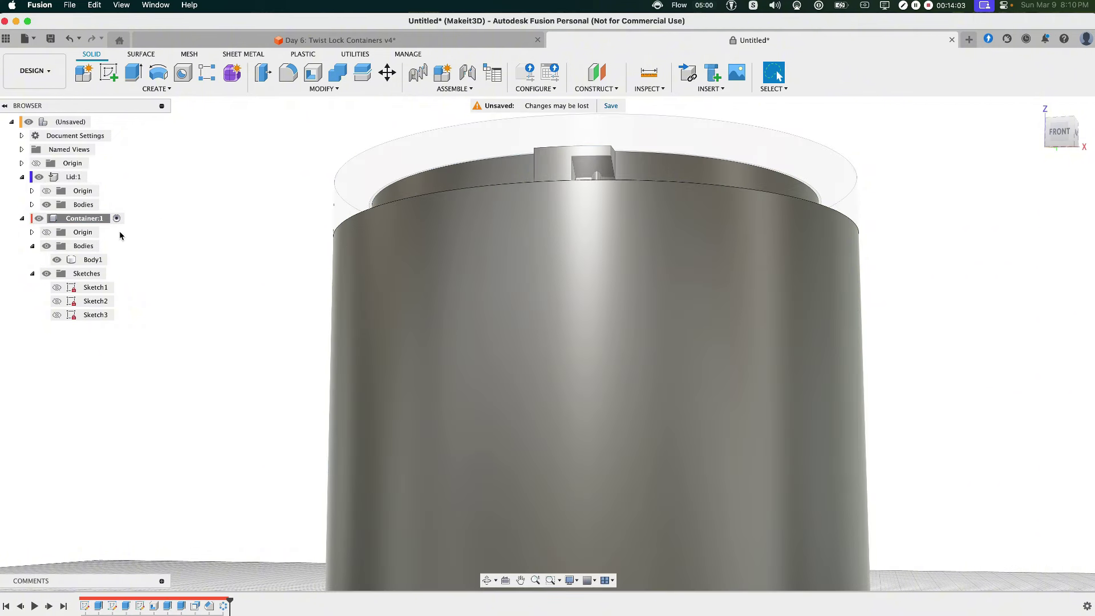
{"action": "left_click", "coordinate": [56, 259]}
{"action": "left_click", "coordinate": [57, 314]}
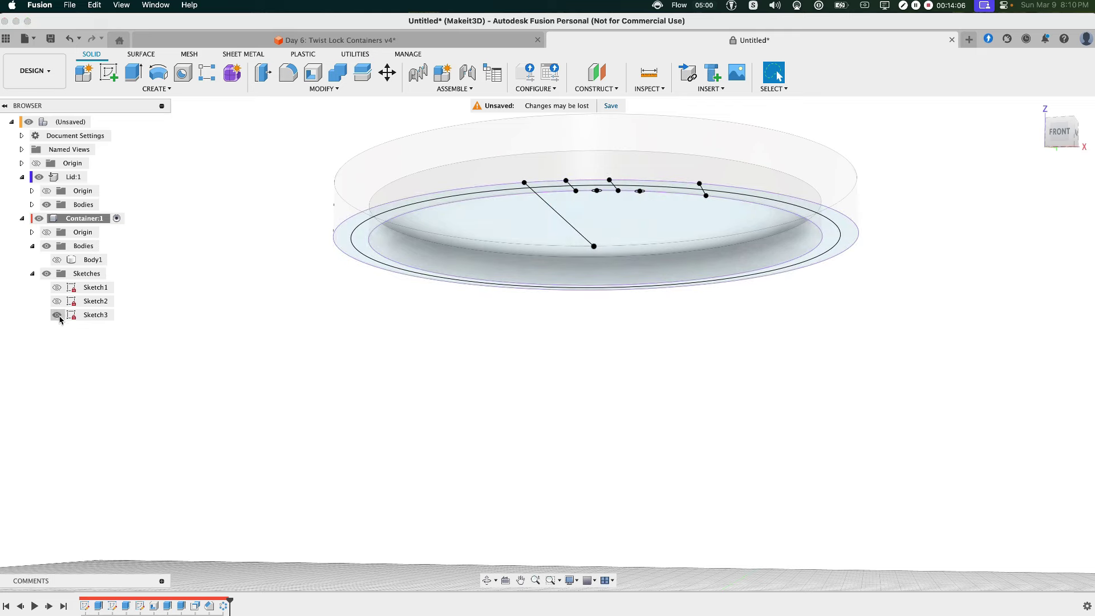
{"action": "mouse_move", "coordinate": [510, 356]}
{"action": "middle_mouse_down", "text": "shift"}
{"action": "mouse_move", "coordinate": [381, 351]}
{"action": "mouse_move", "coordinate": [440, 374]}
{"action": "mouse_move", "coordinate": [450, 342]}
{"action": "mouse_move", "coordinate": [449, 375]}
{"action": "middle_mouse_up", "text": "shift"}
{"action": "scroll", "coordinate": [362, 330], "scroll_direction": "up", "scroll_amount": 5}
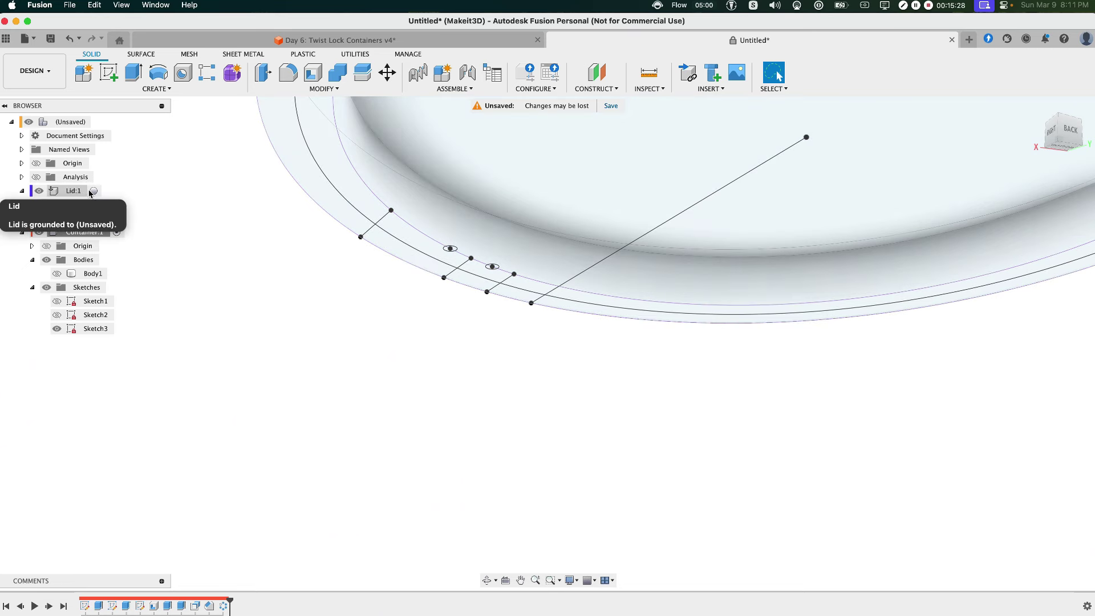
Activate the Lid component and cut the five inner lock profiles of Sketch3 5 mm deep into the rim
{"action": "double_click", "coordinate": [72, 190]}
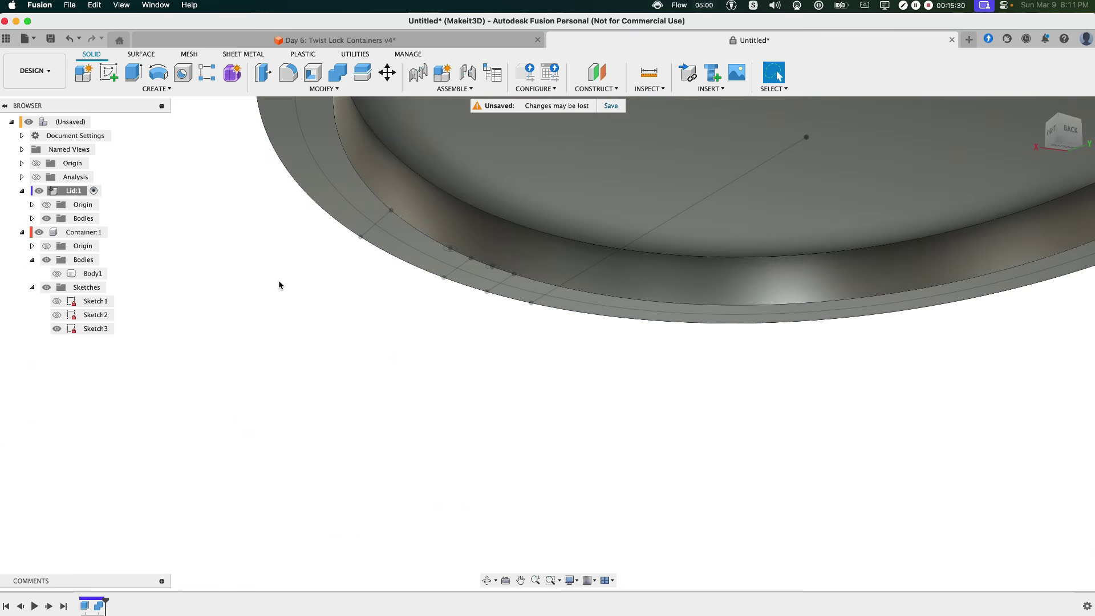
{"action": "left_click", "coordinate": [401, 234]}
{"action": "left_click", "coordinate": [489, 273], "text": "shift"}
{"action": "left_click", "coordinate": [517, 287], "text": "shift"}
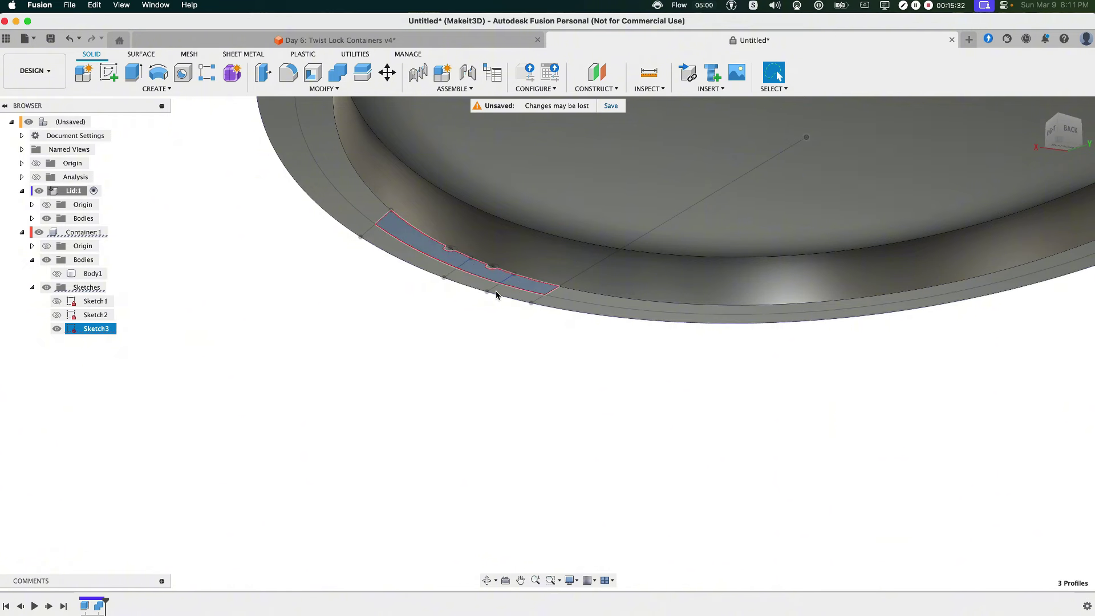
{"action": "scroll", "coordinate": [496, 288], "scroll_direction": "up", "scroll_amount": 5}
{"action": "left_click", "coordinate": [487, 236], "text": "shift"}
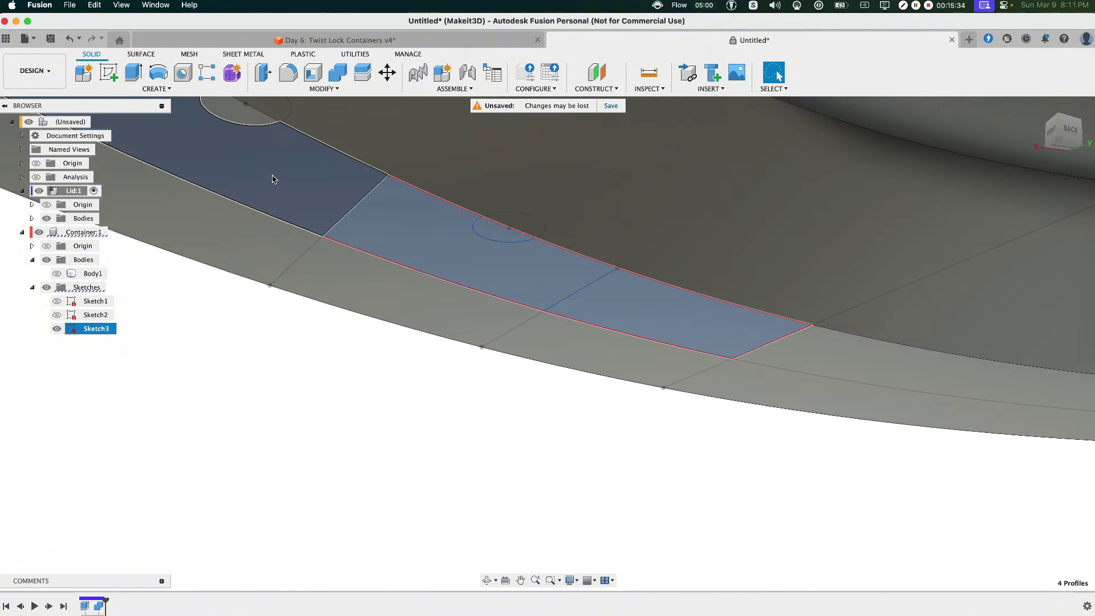
{"action": "left_click", "coordinate": [235, 121], "text": "shift"}
{"action": "scroll", "coordinate": [320, 309], "scroll_direction": "down", "scroll_amount": 6}
{"action": "middle_click_drag", "start_coordinate": [269, 343], "coordinate": [383, 378]}
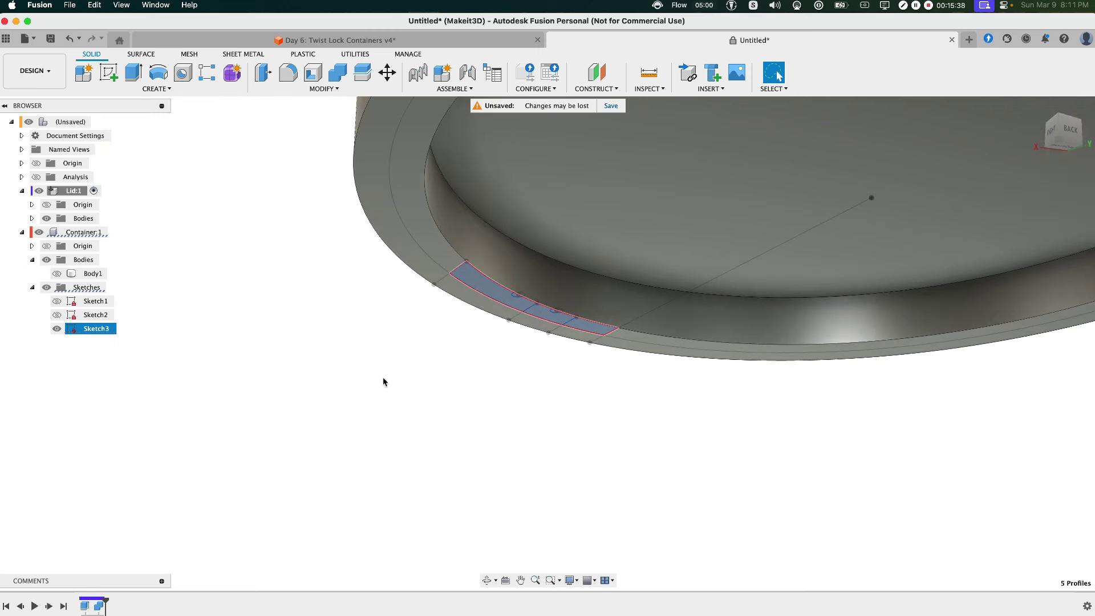
{"action": "type", "text": "e"}
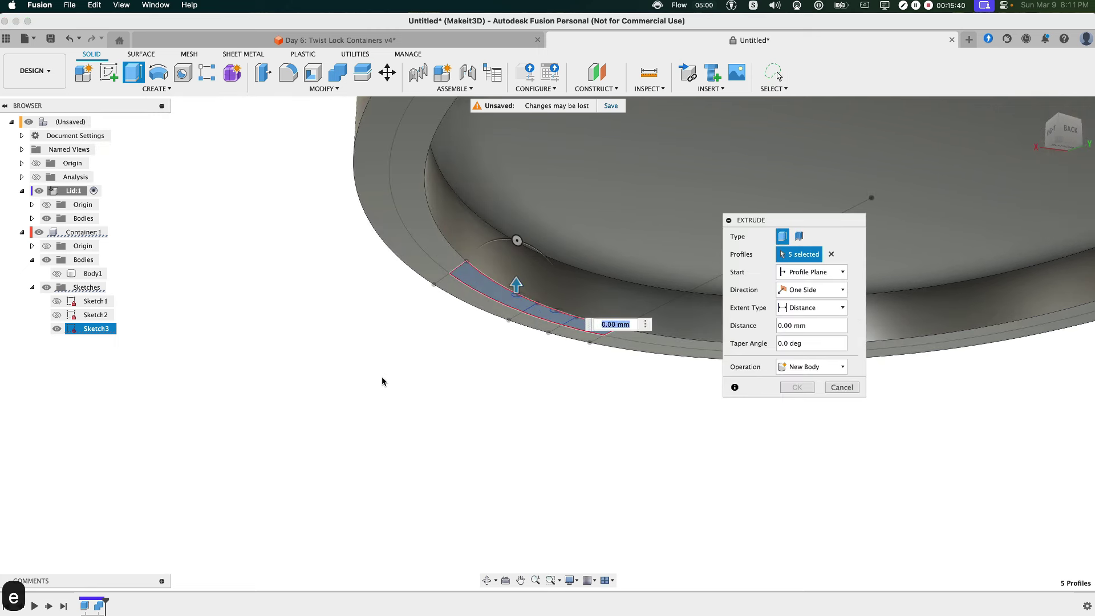
{"action": "type", "text": "5"}
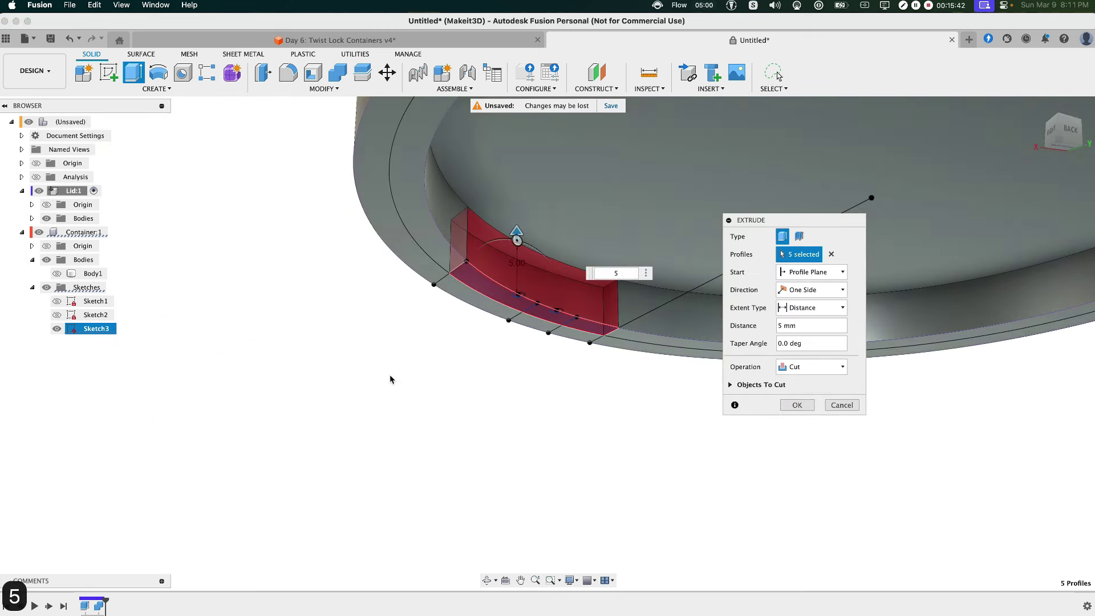
{"action": "key", "text": "Return"}
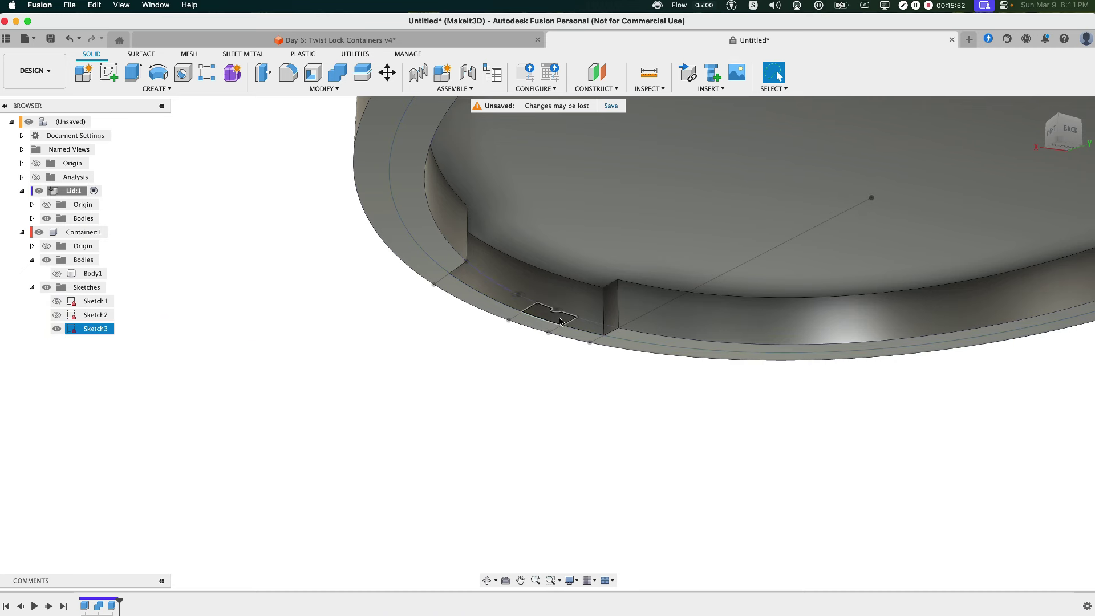
Extrude the longer notched lock profile 2.5 mm into the lid's rim slot and hide Sketch3
{"action": "left_click", "coordinate": [483, 290]}
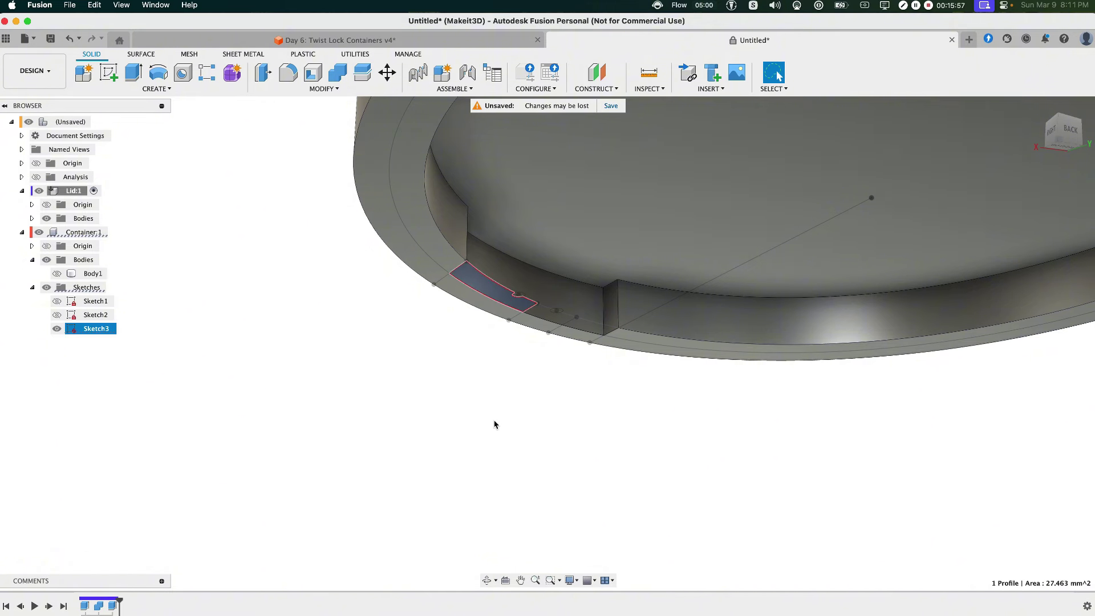
{"action": "key", "text": "e"}
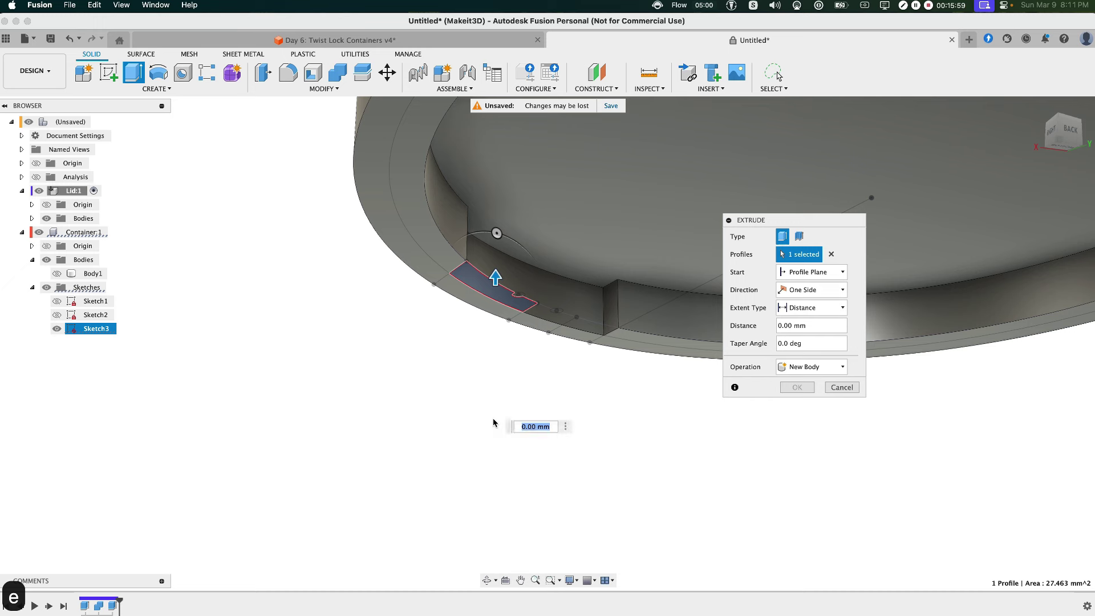
{"action": "type", "text": "2.5"}
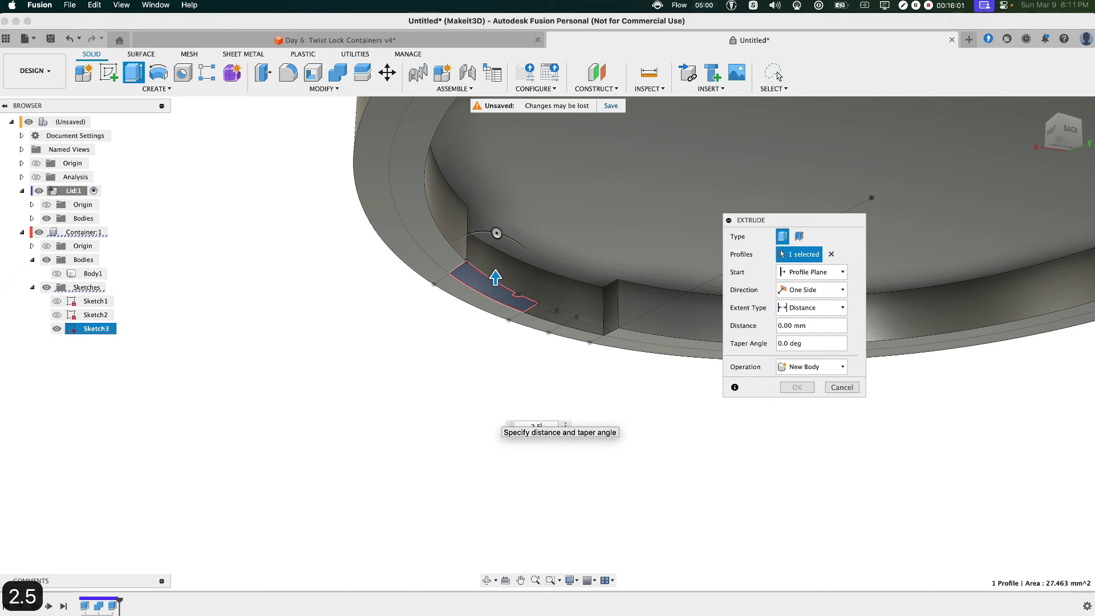
{"action": "left_click", "coordinate": [797, 387]}
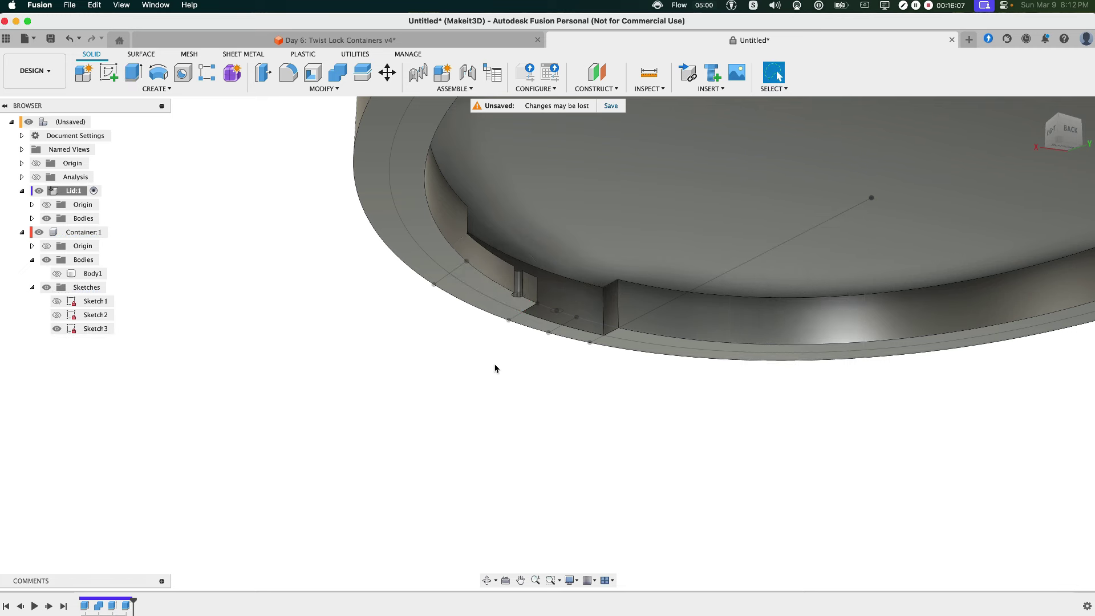
{"action": "left_click", "coordinate": [484, 275]}
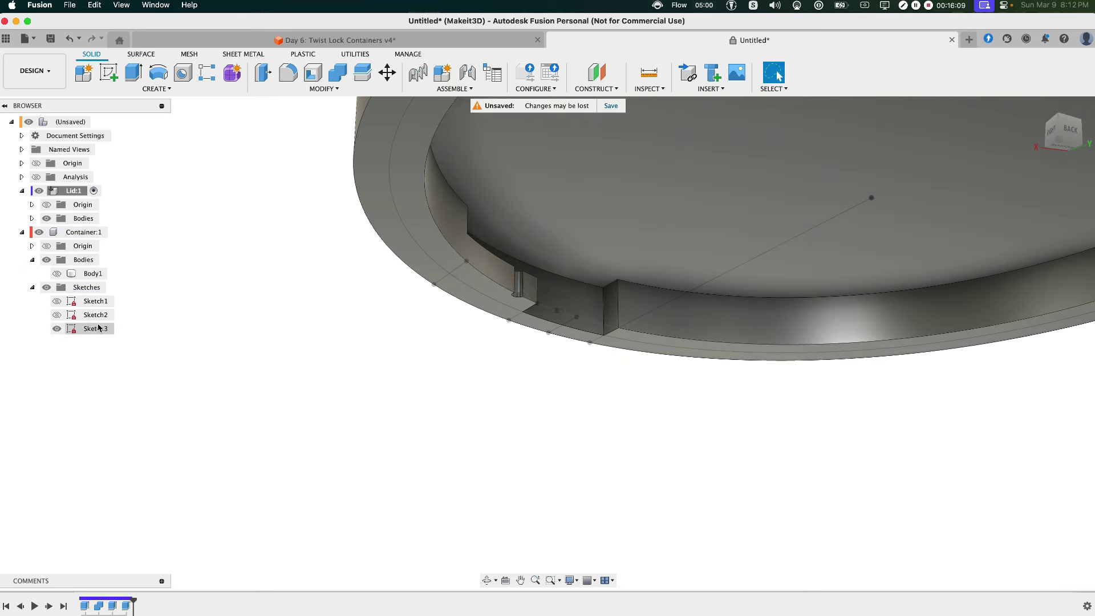
{"action": "left_click", "coordinate": [56, 330]}
Chamfer the three upper edges of the notched locking ledge inside the lid's rim slot by 1.25 mm
{"action": "scroll", "coordinate": [481, 317], "scroll_direction": "up", "scroll_amount": 5}
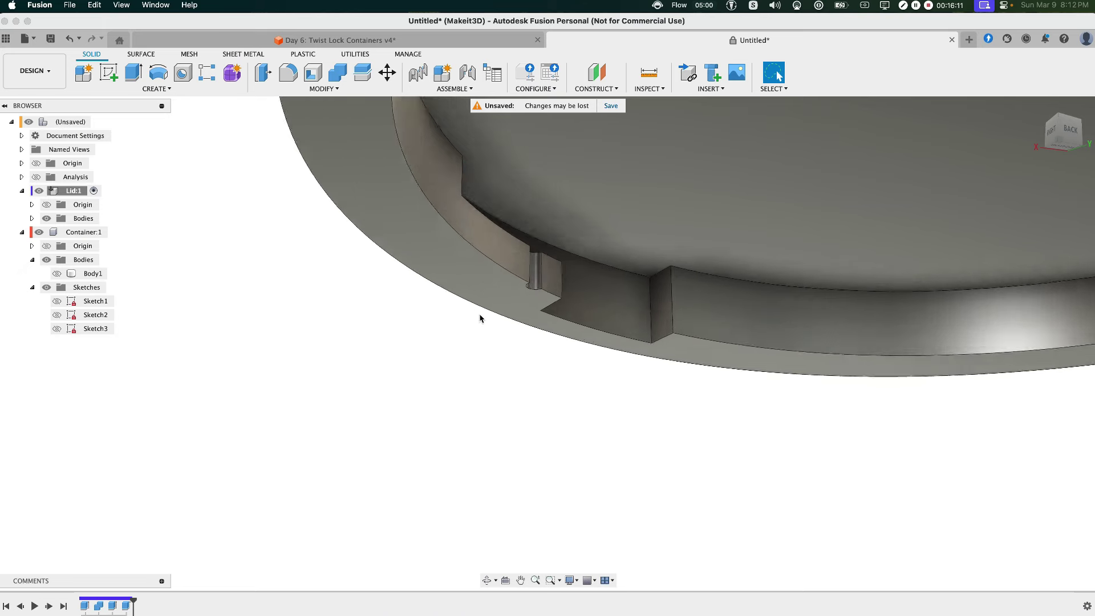
{"action": "middle_click_drag", "start_coordinate": [481, 313], "coordinate": [489, 391], "text": "shift"}
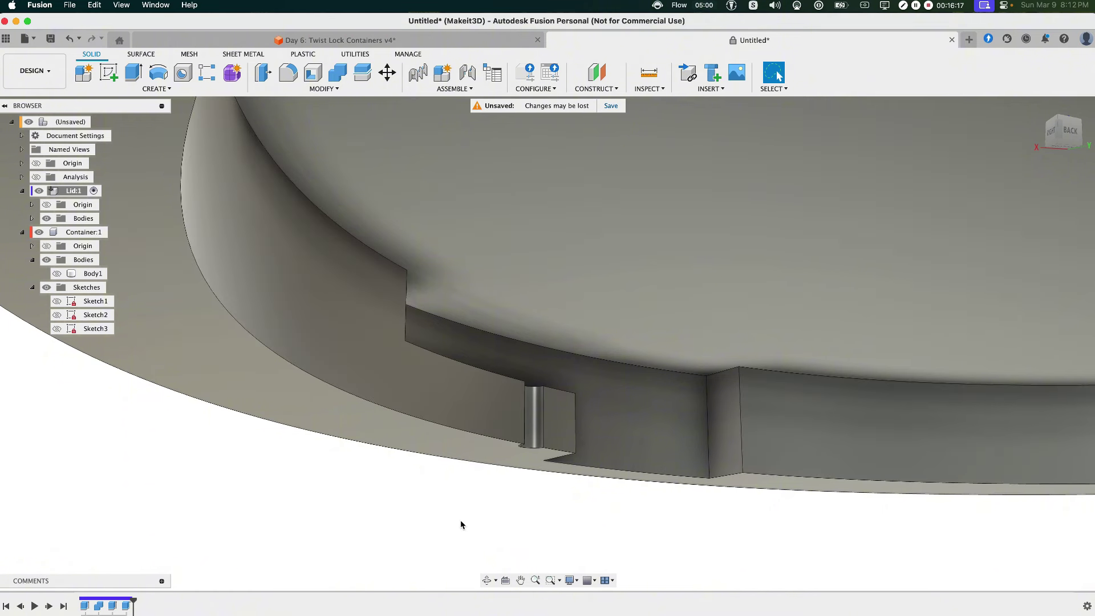
{"action": "type", "text": "s"}
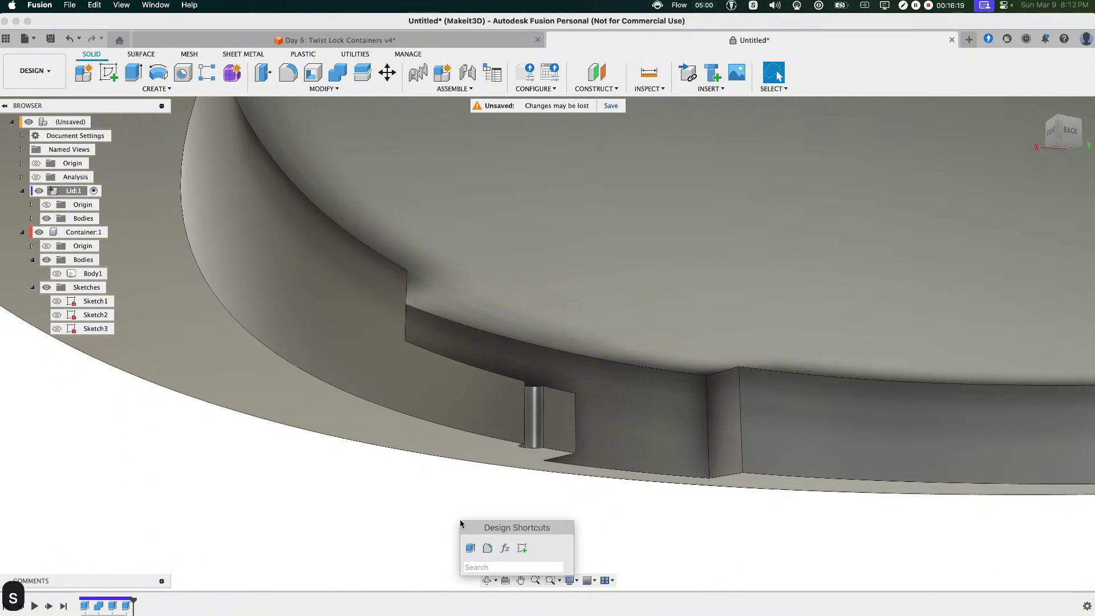
{"action": "type", "text": "chamfer"}
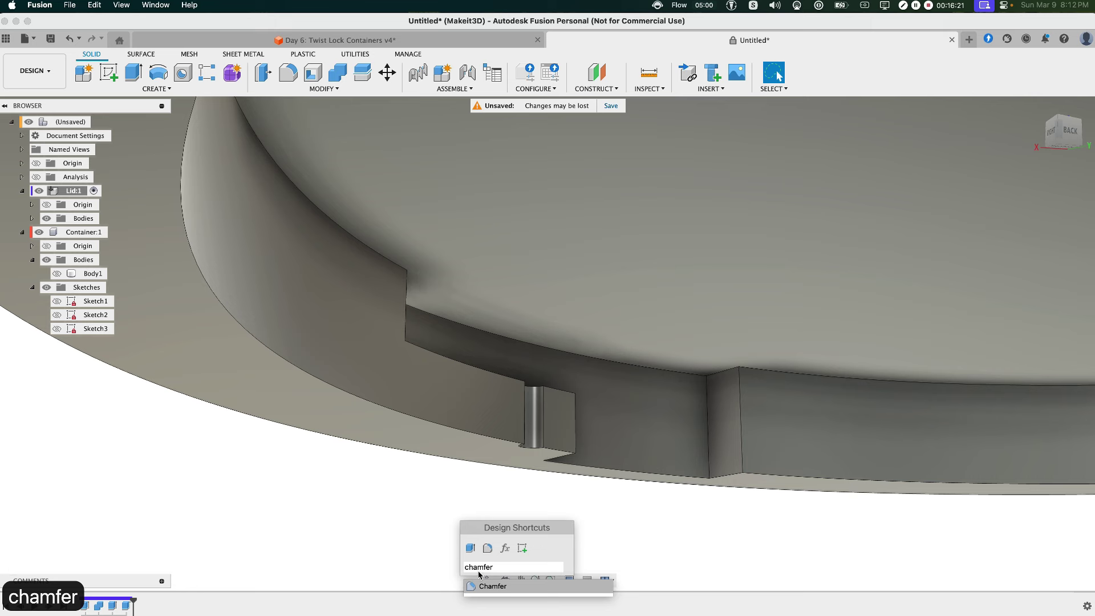
{"action": "left_click", "coordinate": [491, 586]}
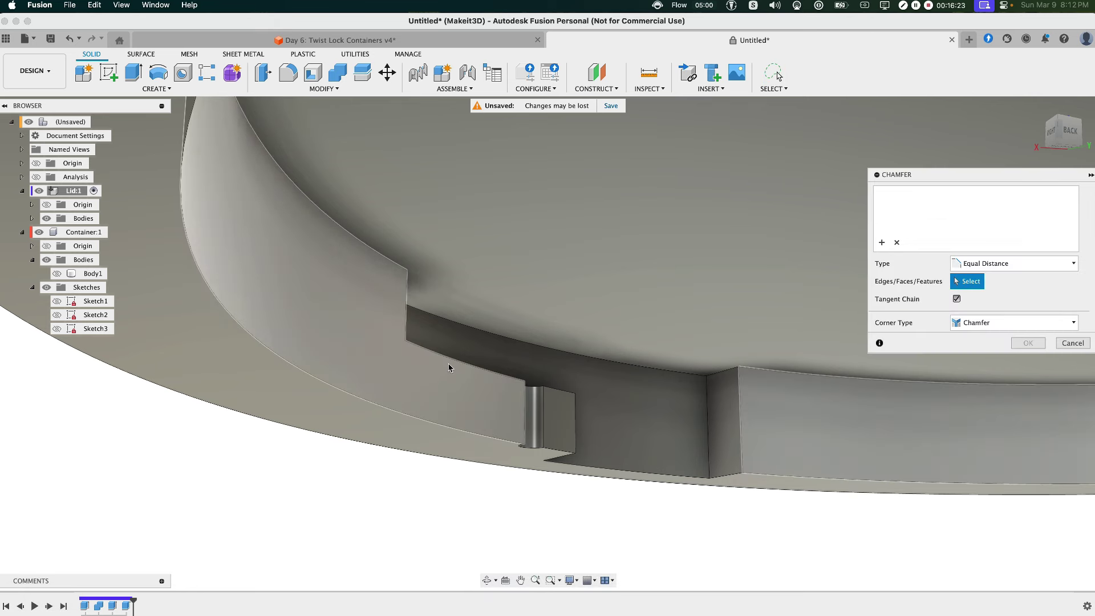
{"action": "left_click", "coordinate": [450, 365]}
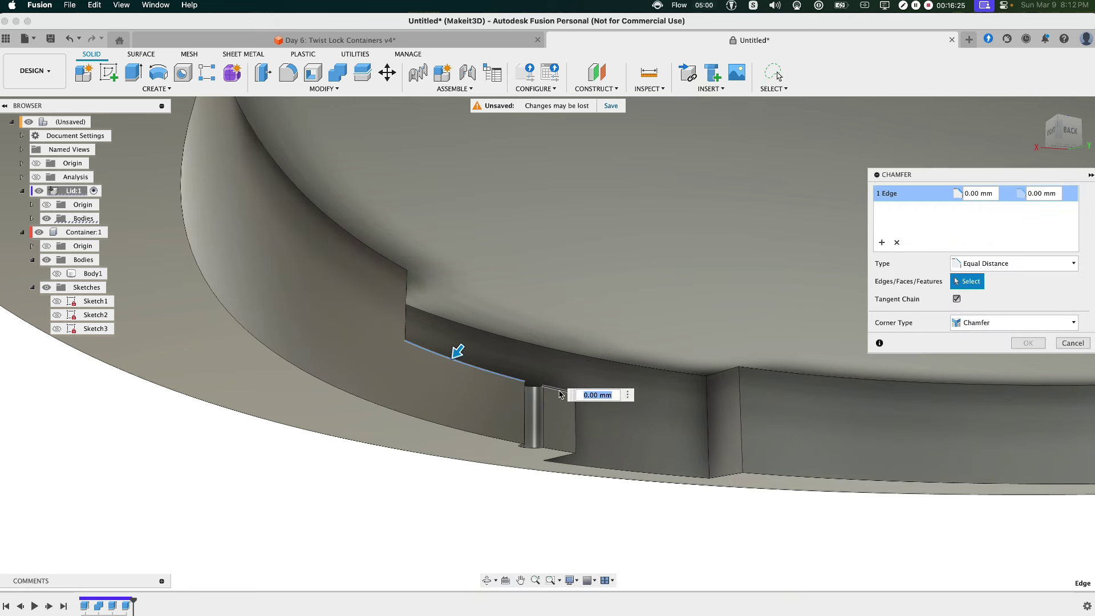
{"action": "left_click", "coordinate": [472, 384]}
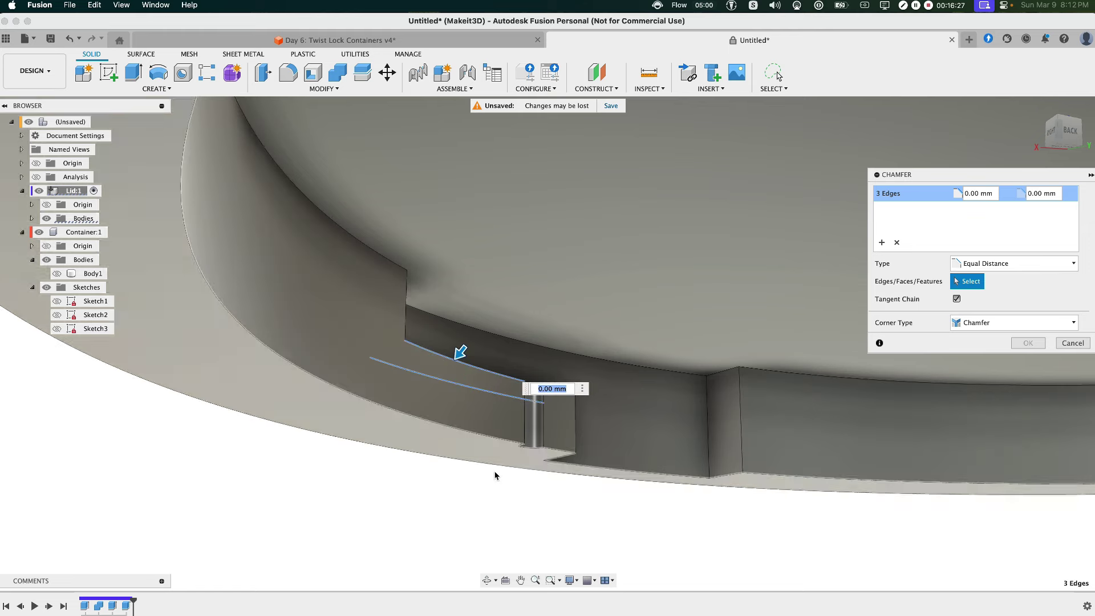
{"action": "middle_click_drag", "start_coordinate": [514, 494], "coordinate": [281, 444], "text": "shift"}
{"action": "scroll", "coordinate": [281, 445], "scroll_direction": "down", "scroll_amount": 3}
{"action": "middle_click_drag", "start_coordinate": [207, 445], "coordinate": [563, 375]}
{"action": "middle_click_drag", "start_coordinate": [346, 414], "coordinate": [567, 346]}
{"action": "scroll", "coordinate": [590, 338], "scroll_direction": "up", "scroll_amount": 4}
{"action": "type", "text": "1.25"}
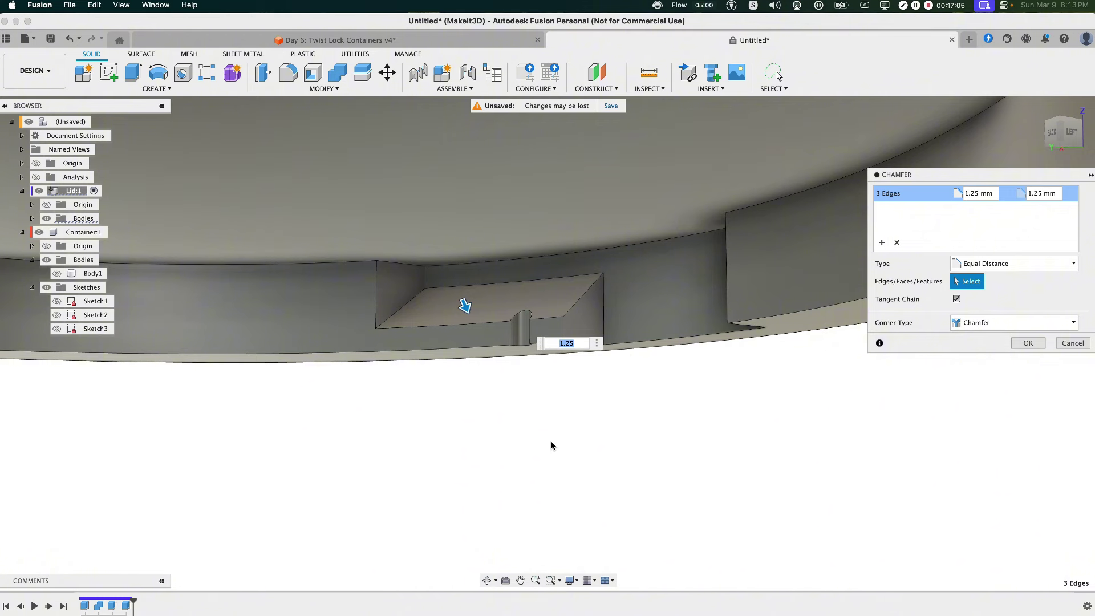
{"action": "left_click", "coordinate": [1027, 343]}
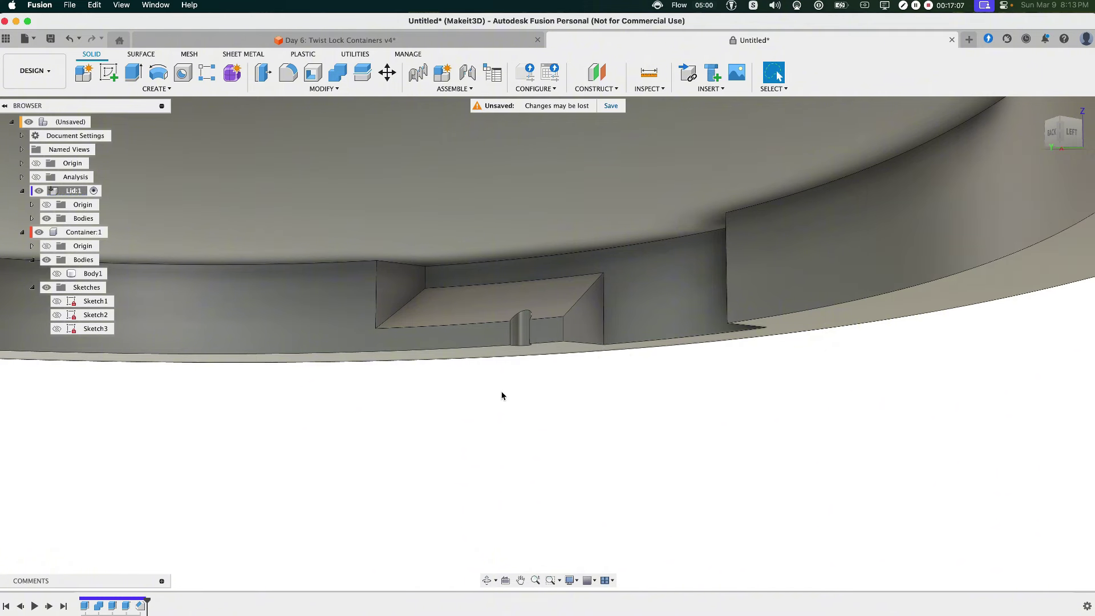
Show the Container component's Body1 beneath the lid
{"action": "scroll", "coordinate": [501, 393], "scroll_direction": "down", "scroll_amount": 5}
{"action": "middle_click_drag", "start_coordinate": [450, 384], "coordinate": [427, 372], "text": "shift"}
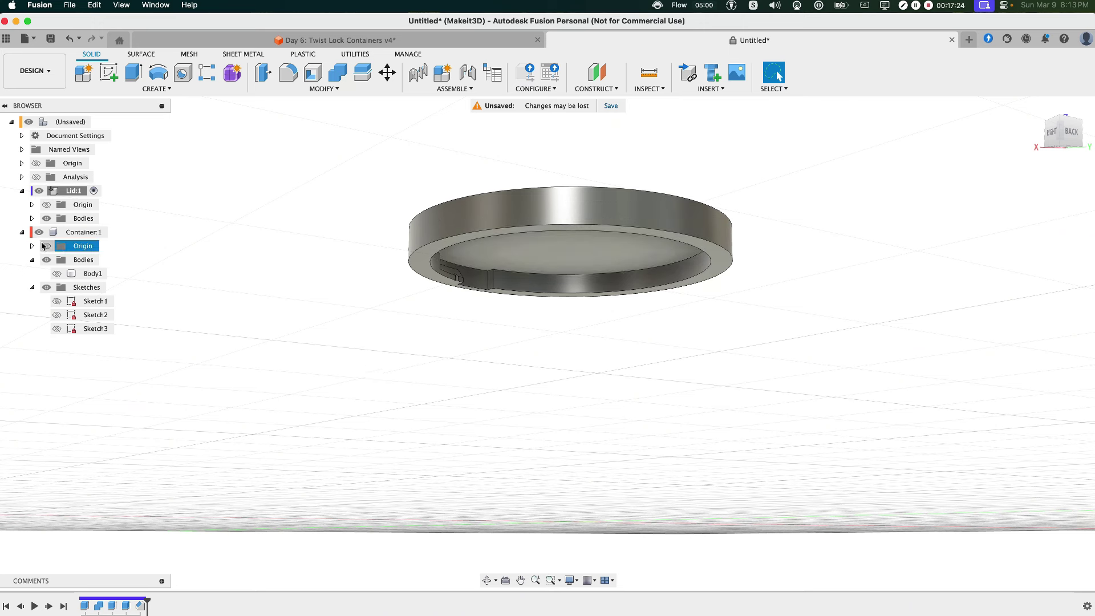
{"action": "left_click", "coordinate": [57, 273]}
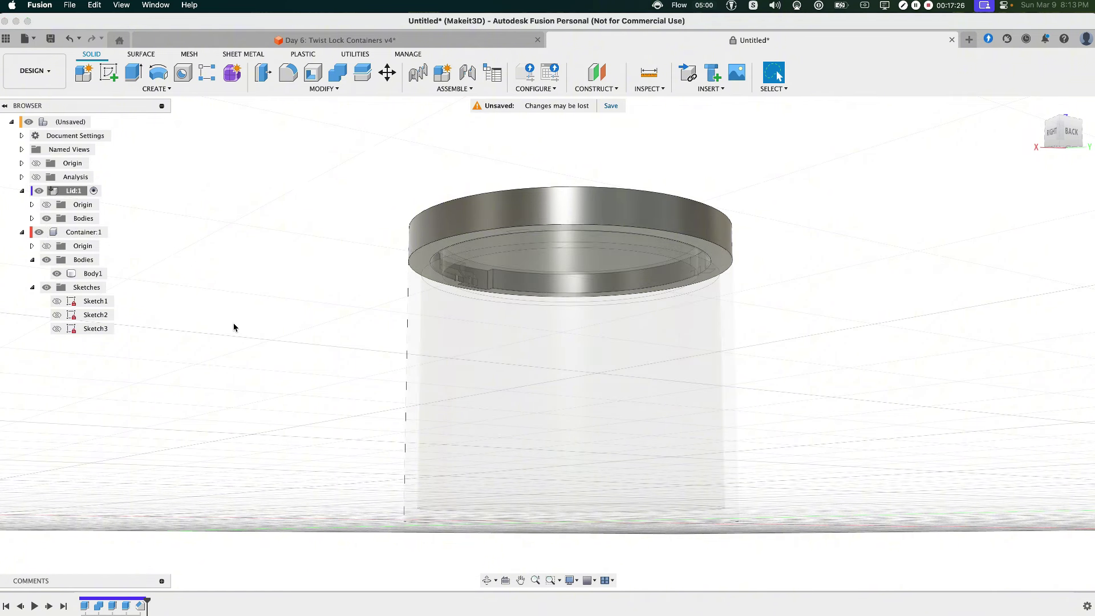
{"action": "key", "text": "s"}
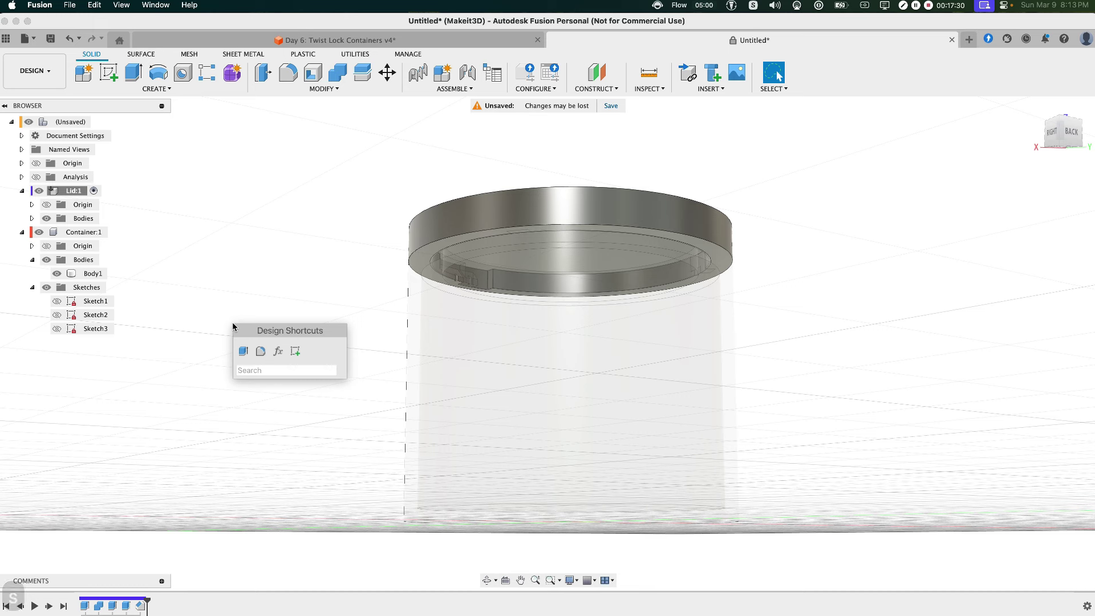
{"action": "type", "text": "section"}
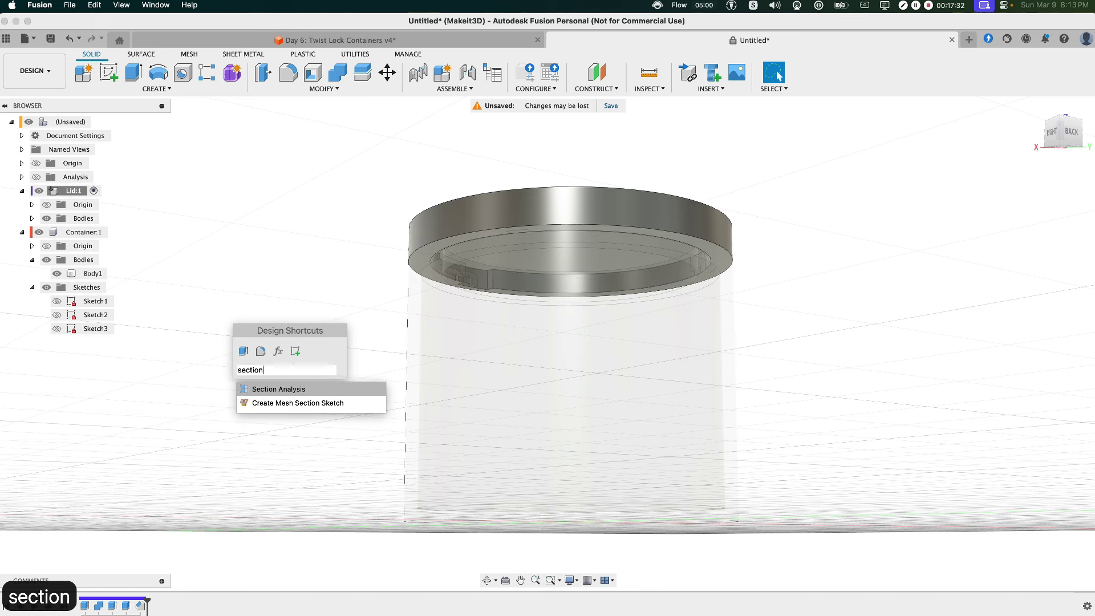
{"action": "left_click", "coordinate": [255, 390]}
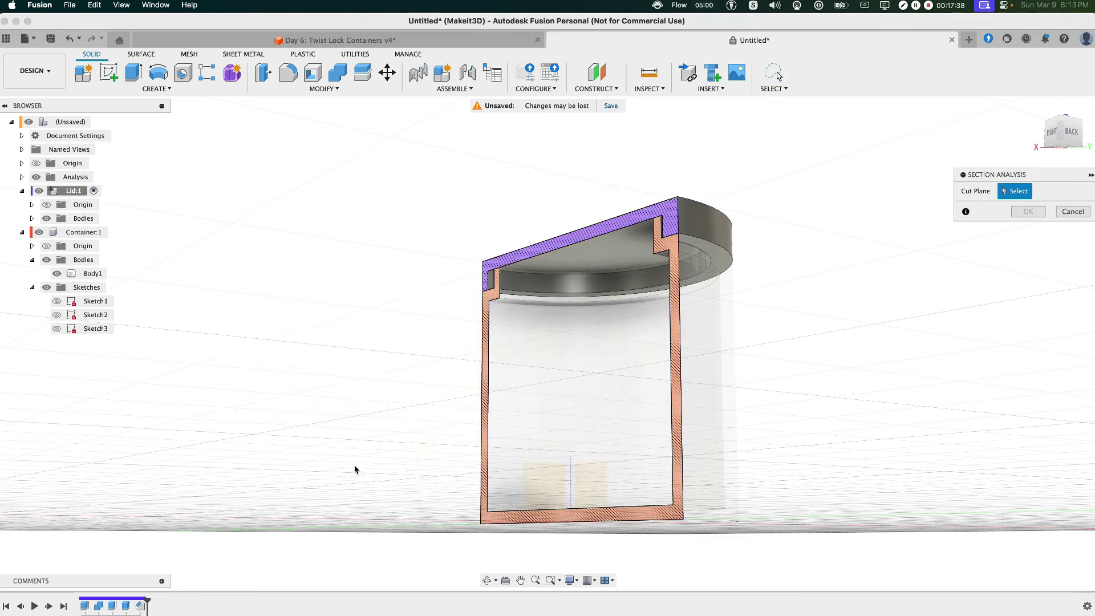
{"action": "middle_click_drag", "start_coordinate": [363, 389], "coordinate": [450, 436], "text": "shift"}
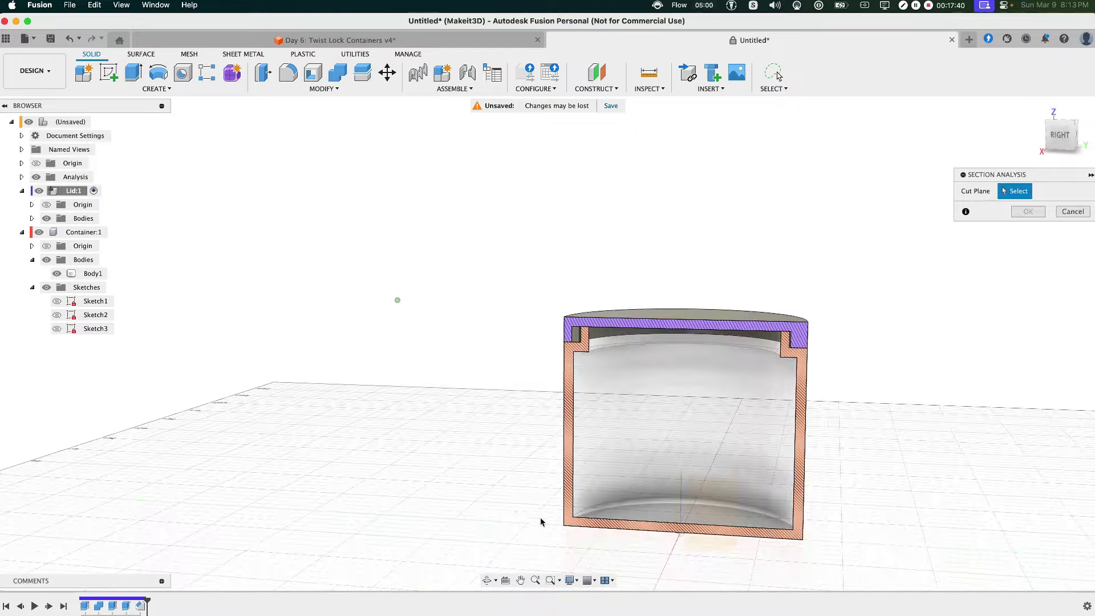
{"action": "middle_click_drag", "start_coordinate": [568, 521], "coordinate": [438, 388]}
{"action": "left_click", "coordinate": [1063, 137]}
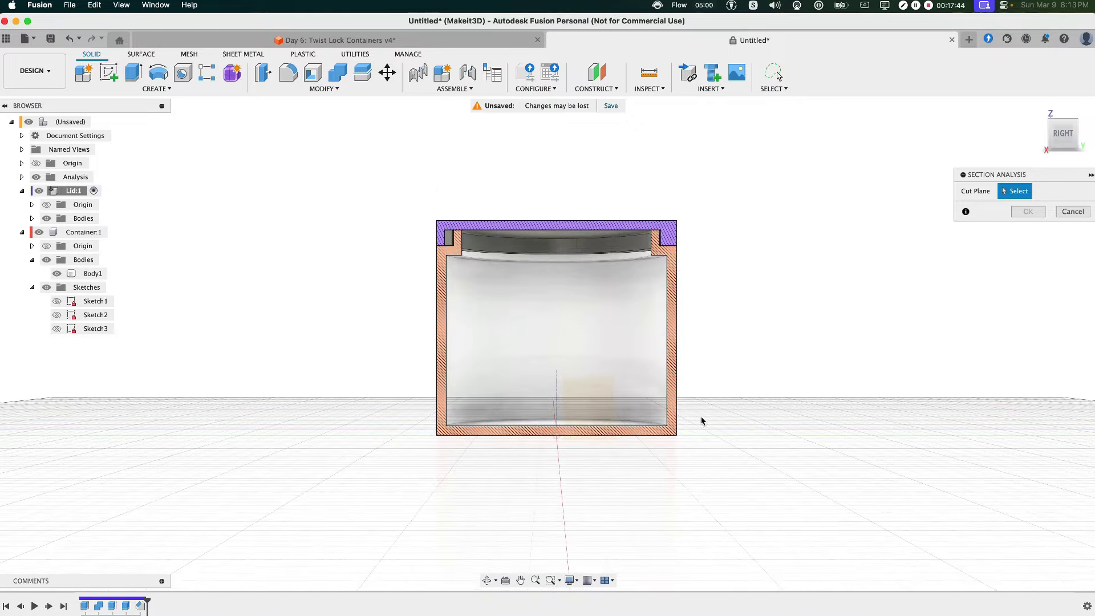
{"action": "left_click", "coordinate": [586, 399]}
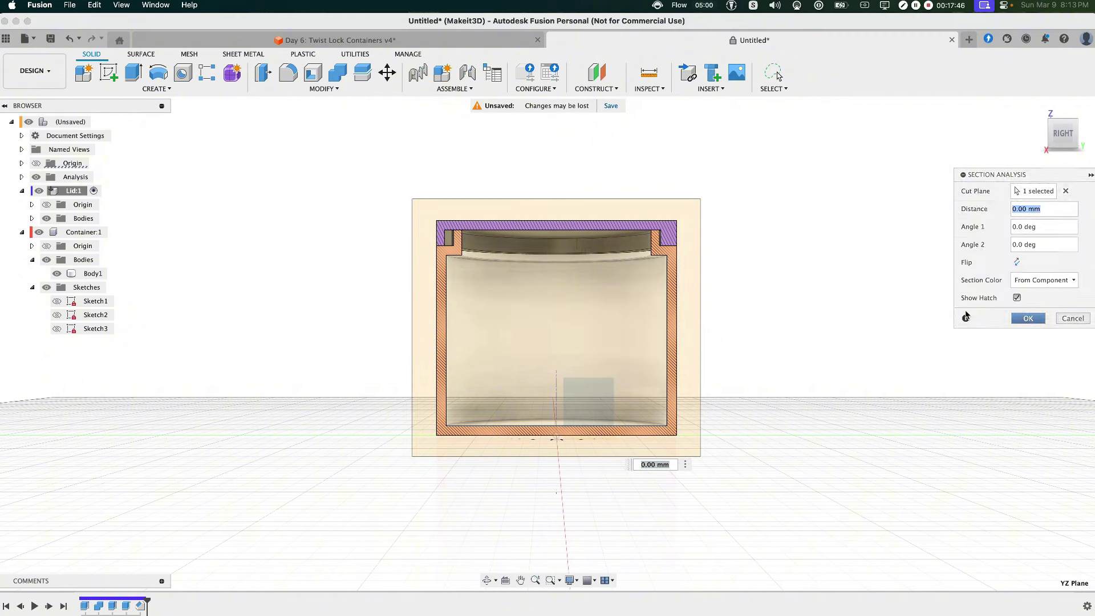
{"action": "key", "text": "Escape"}
{"action": "middle_click_drag", "start_coordinate": [519, 308], "coordinate": [505, 335], "text": "shift"}
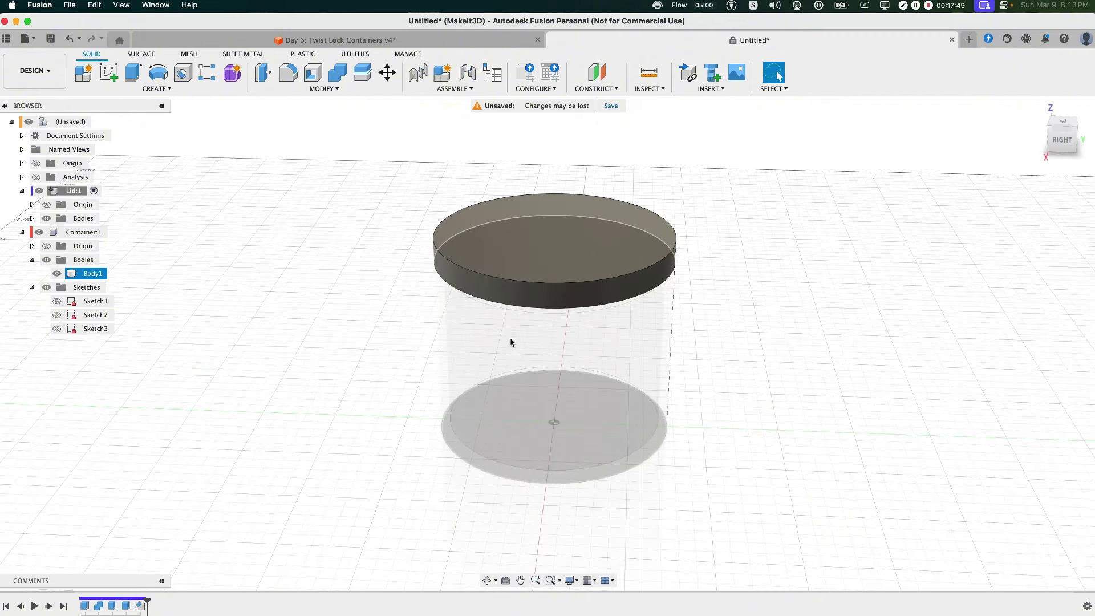
Show the Section2 analysis and try rotating its cut plane about the vertical axis to inspect the lid and container fit
{"action": "left_click", "coordinate": [35, 178]}
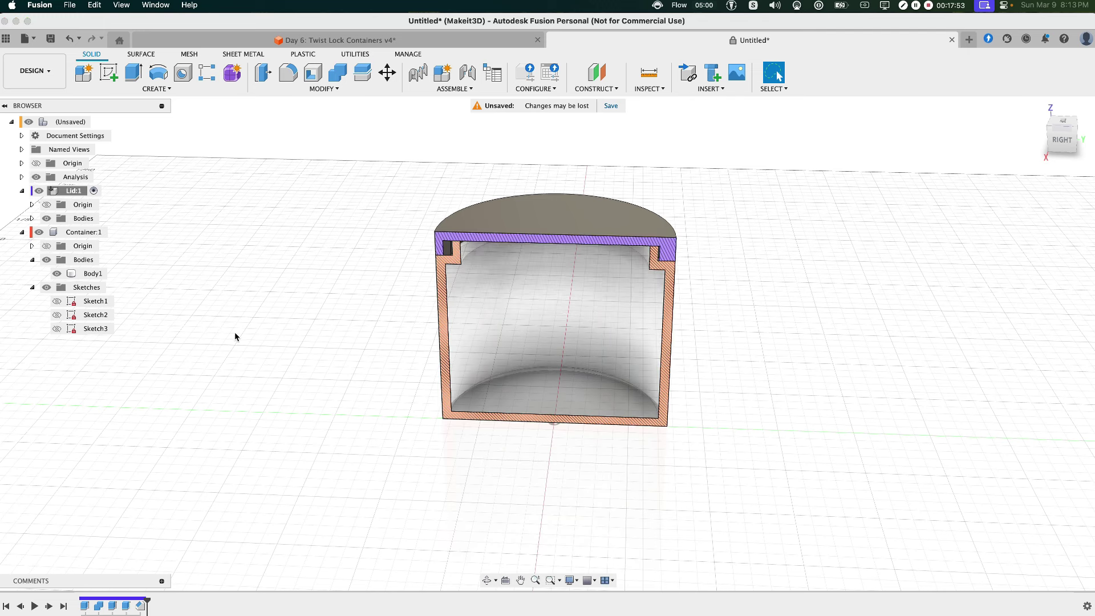
{"action": "left_click", "coordinate": [21, 177]}
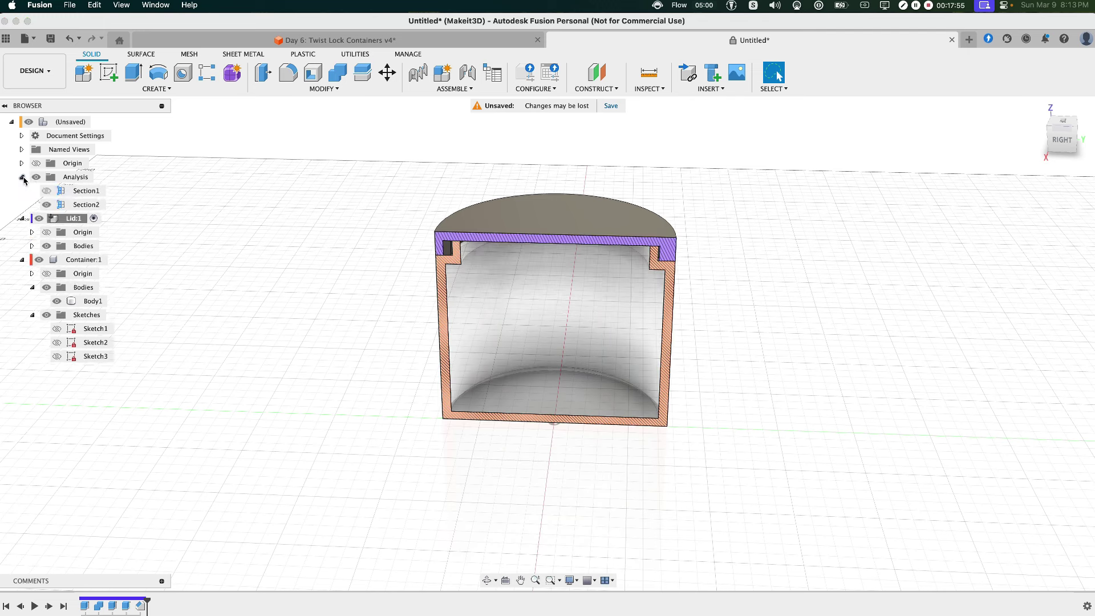
{"action": "double_click", "coordinate": [75, 205]}
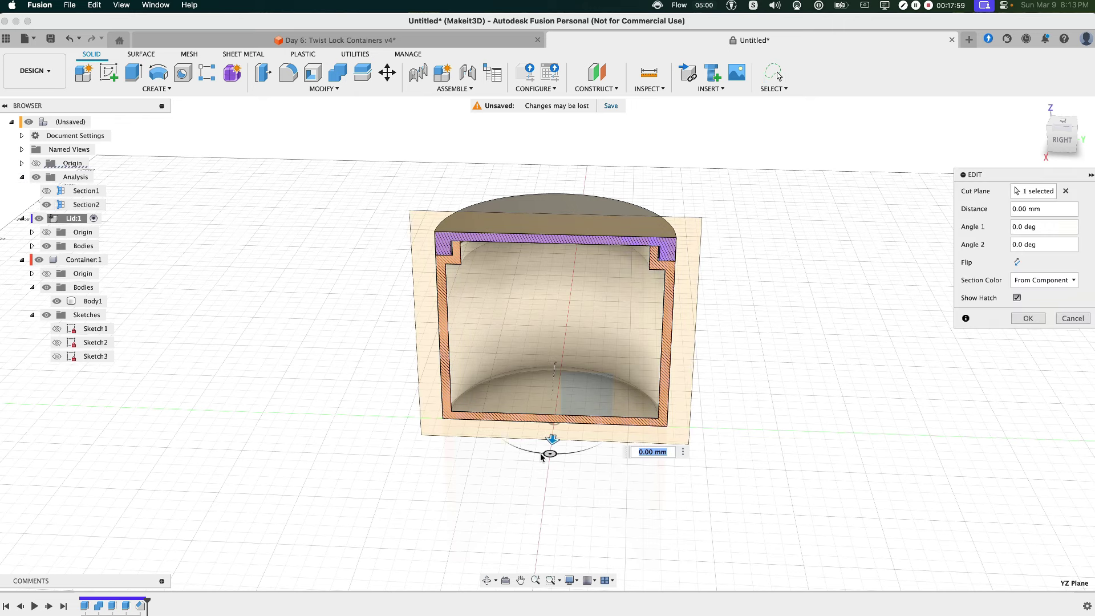
{"action": "left_click_drag", "start_coordinate": [549, 454], "coordinate": [571, 451]}
{"action": "scroll", "coordinate": [440, 261], "scroll_direction": "up", "scroll_amount": 10}
{"action": "mouse_move", "coordinate": [476, 279]}
{"action": "middle_mouse_down", "text": "shift"}
{"action": "mouse_move", "coordinate": [493, 187]}
{"action": "mouse_move", "coordinate": [465, 279]}
{"action": "middle_mouse_up", "text": "shift"}
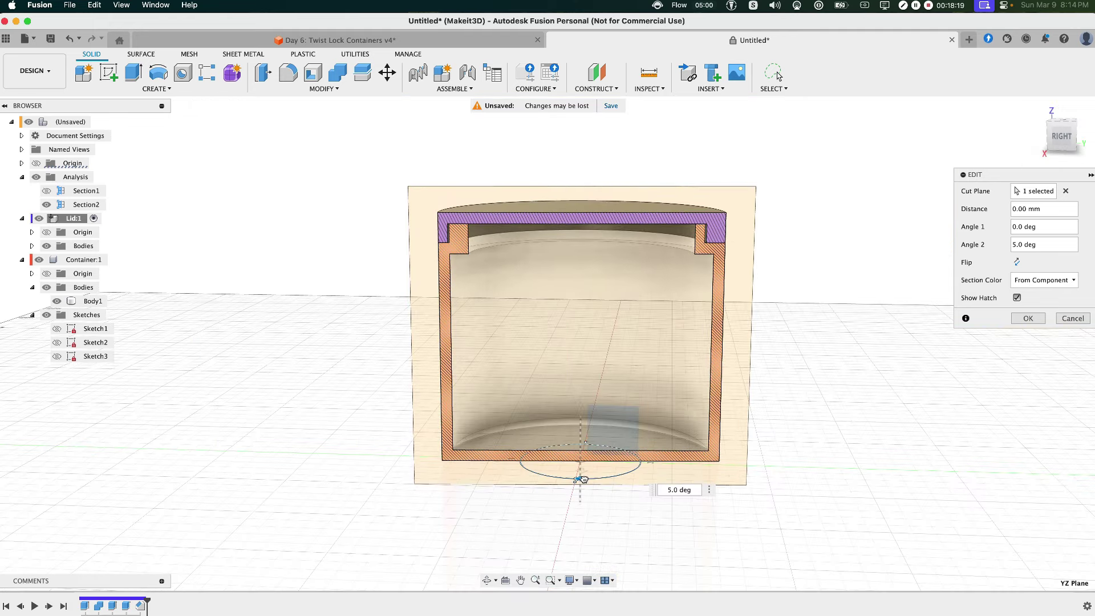
{"action": "left_click_drag", "start_coordinate": [584, 479], "coordinate": [626, 474]}
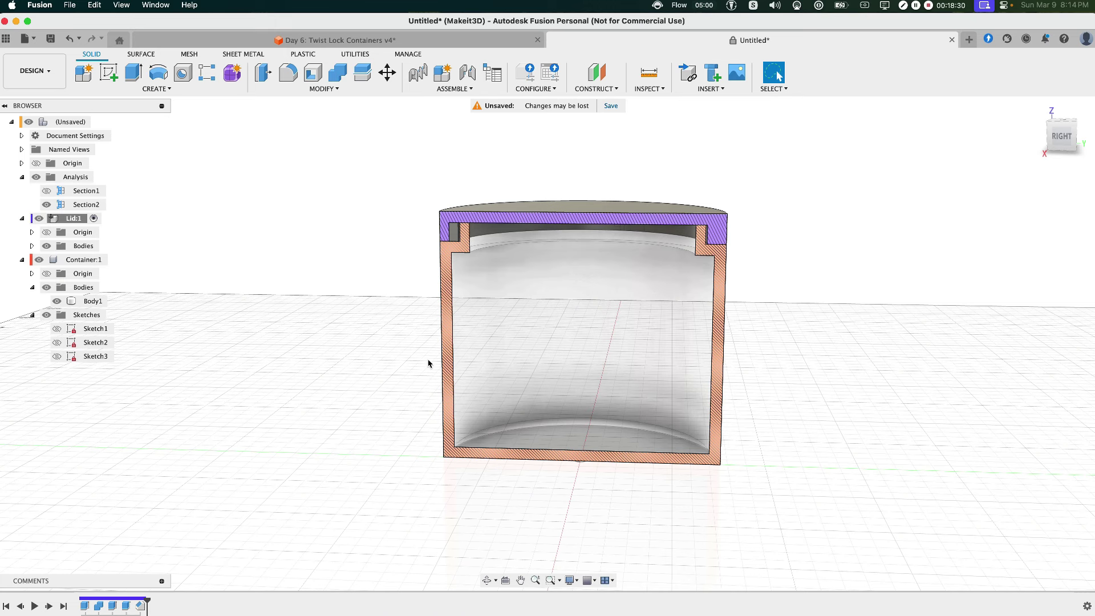
Create a section analysis from the lid's top face, offset -5 mm through the locking tabs
{"action": "type", "text": "ssect"}
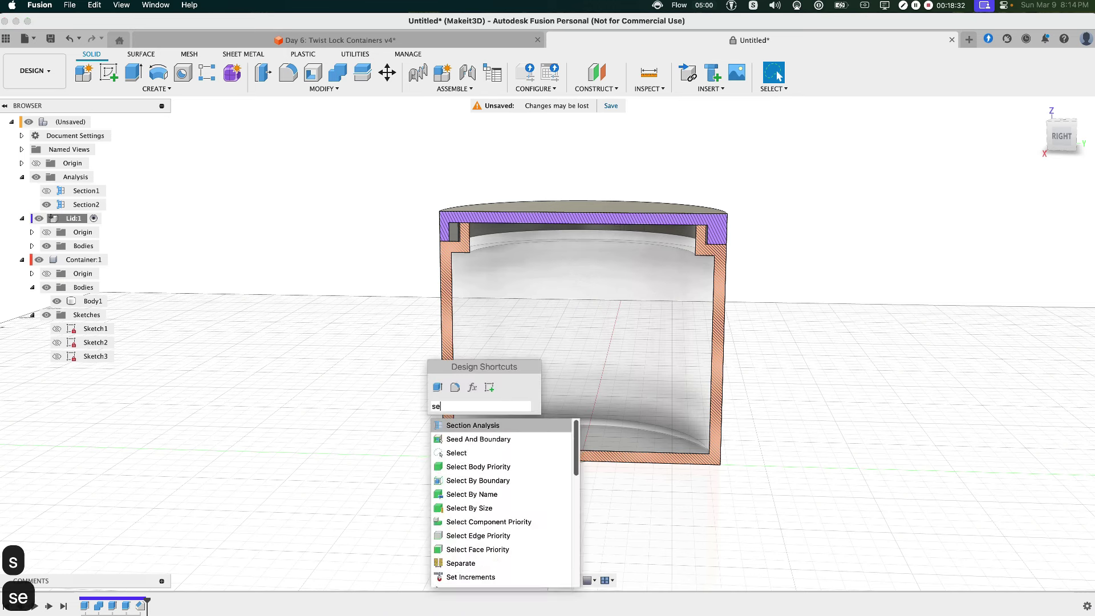
{"action": "left_click", "coordinate": [460, 426]}
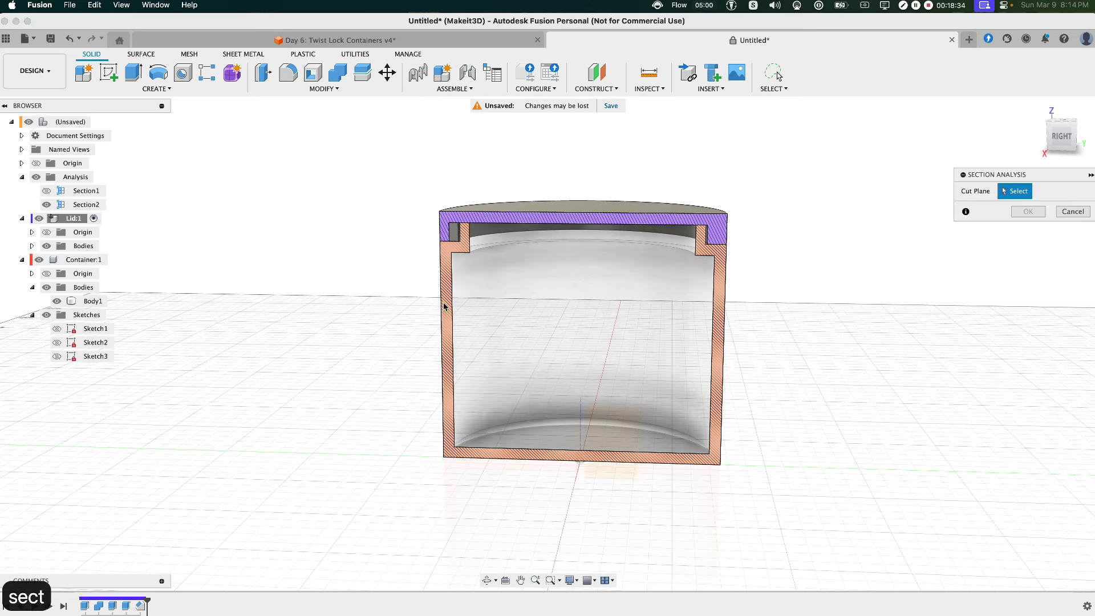
{"action": "left_click", "coordinate": [545, 209]}
{"action": "left_click_drag", "start_coordinate": [544, 173], "coordinate": [544, 191]}
{"action": "scroll", "coordinate": [391, 233], "scroll_direction": "up", "scroll_amount": 4}
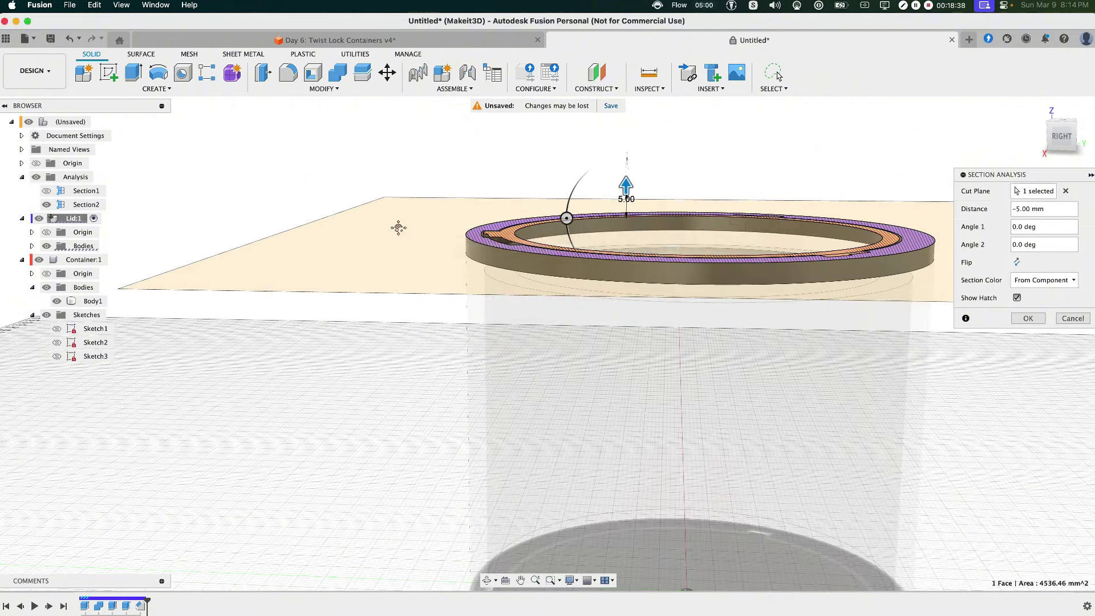
{"action": "middle_click_drag", "start_coordinate": [399, 228], "coordinate": [448, 275], "text": "shift"}
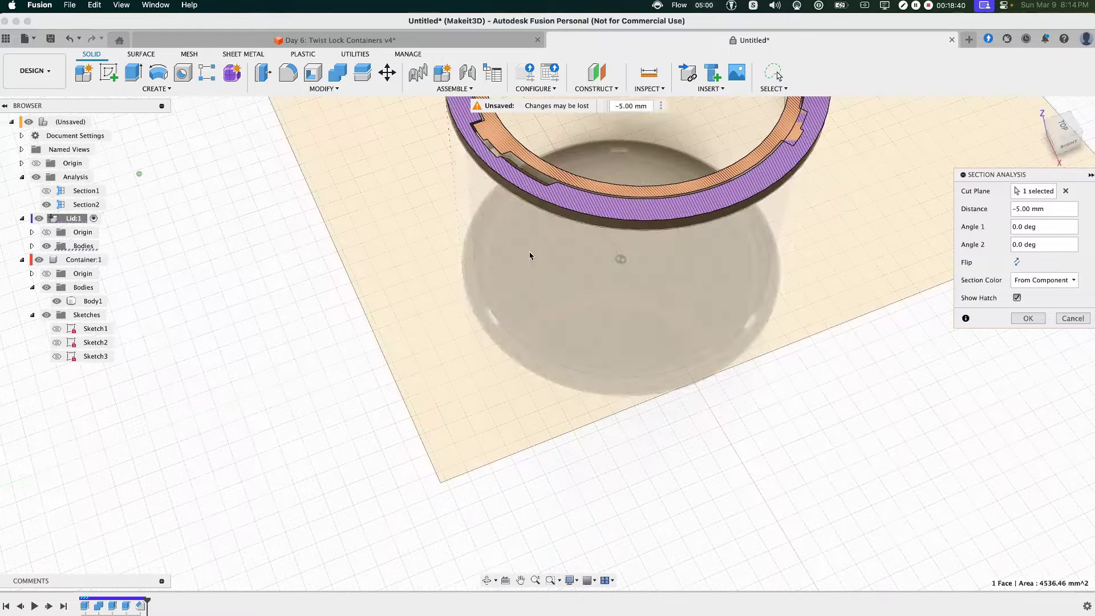
{"action": "middle_click_drag", "start_coordinate": [530, 255], "coordinate": [528, 417]}
{"action": "middle_click_drag", "start_coordinate": [615, 332], "coordinate": [536, 343]}
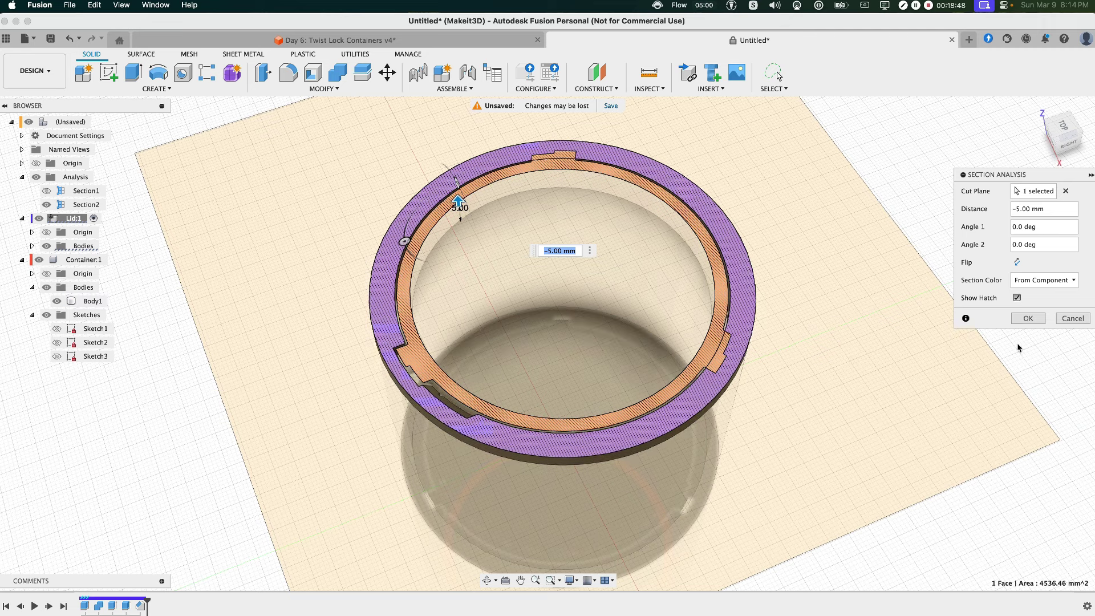
{"action": "left_click", "coordinate": [1028, 318]}
Examine how the container's locking tabs sit in the lid's slots and against the ledge in the horizontal section
{"action": "scroll", "coordinate": [450, 417], "scroll_direction": "up", "scroll_amount": 5}
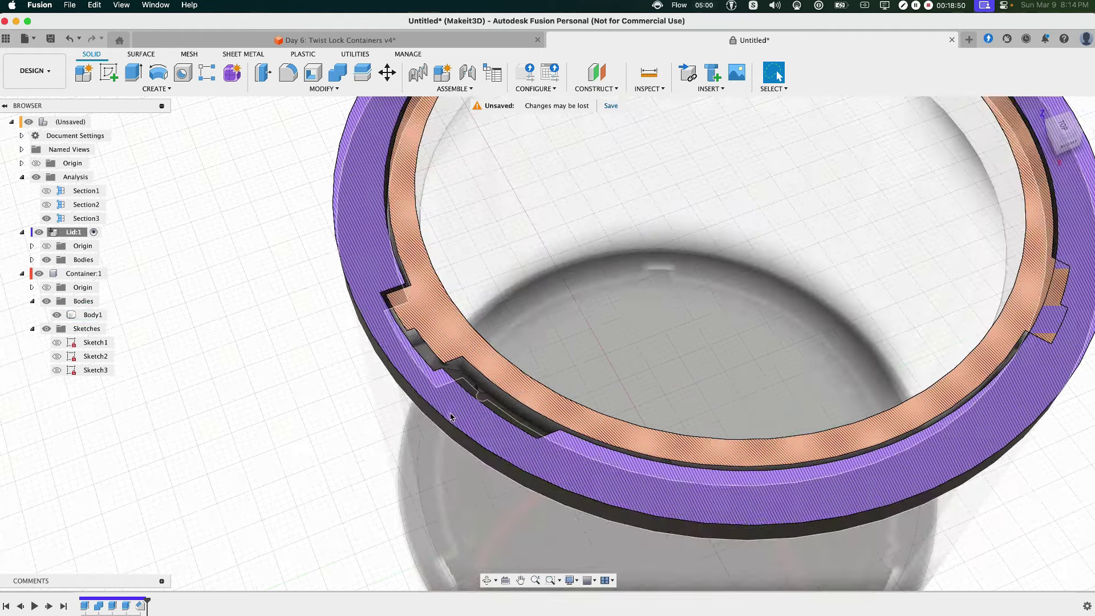
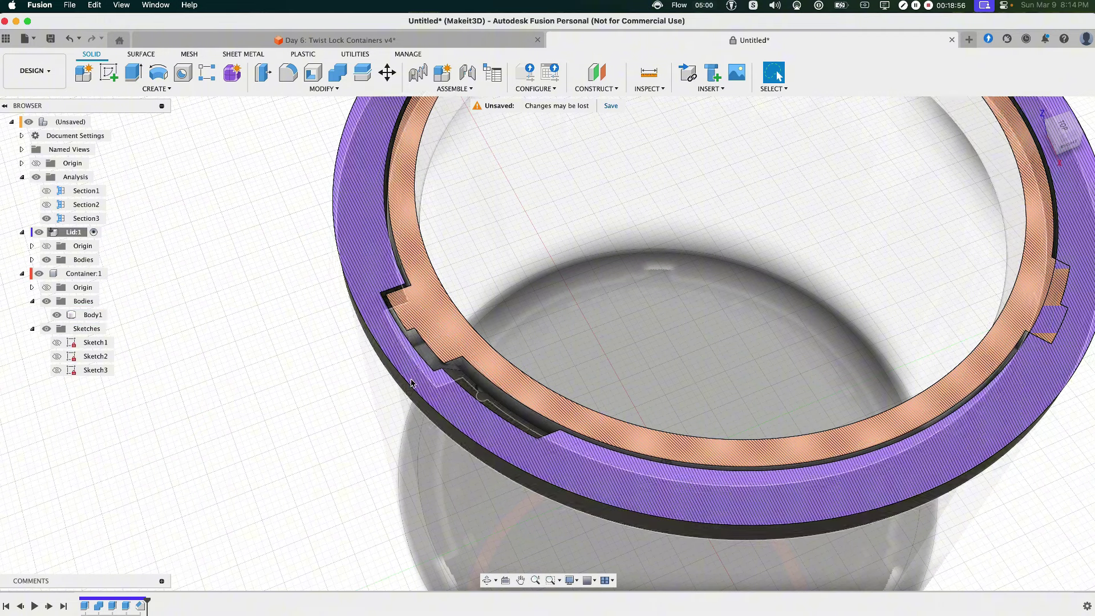
{"action": "scroll", "coordinate": [423, 330], "scroll_direction": "down", "scroll_amount": 3}
{"action": "scroll", "coordinate": [424, 331], "scroll_direction": "up", "scroll_amount": 5}
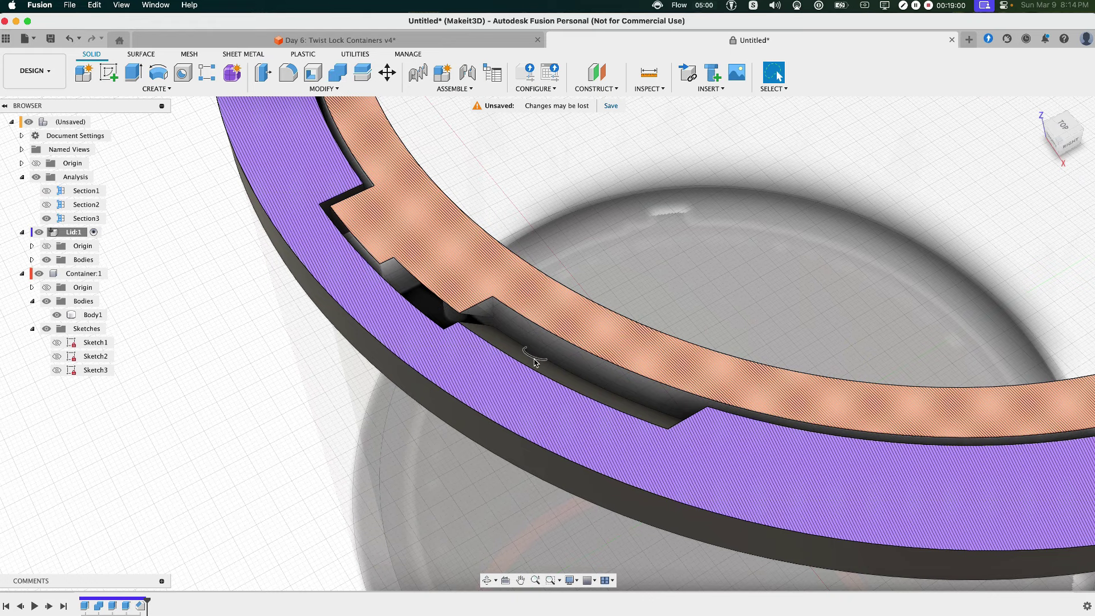
{"action": "left_click", "coordinate": [450, 317]}
{"action": "scroll", "coordinate": [449, 316], "scroll_direction": "down", "scroll_amount": 5}
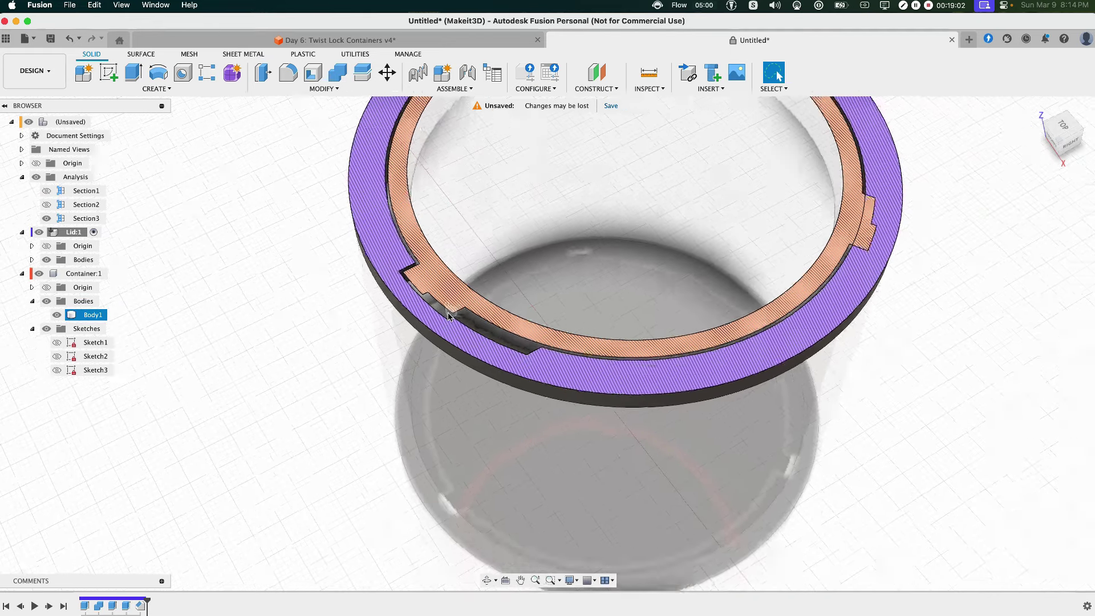
{"action": "scroll", "coordinate": [448, 316], "scroll_direction": "down", "scroll_amount": 3}
{"action": "middle_click_drag", "start_coordinate": [376, 337], "coordinate": [344, 396]}
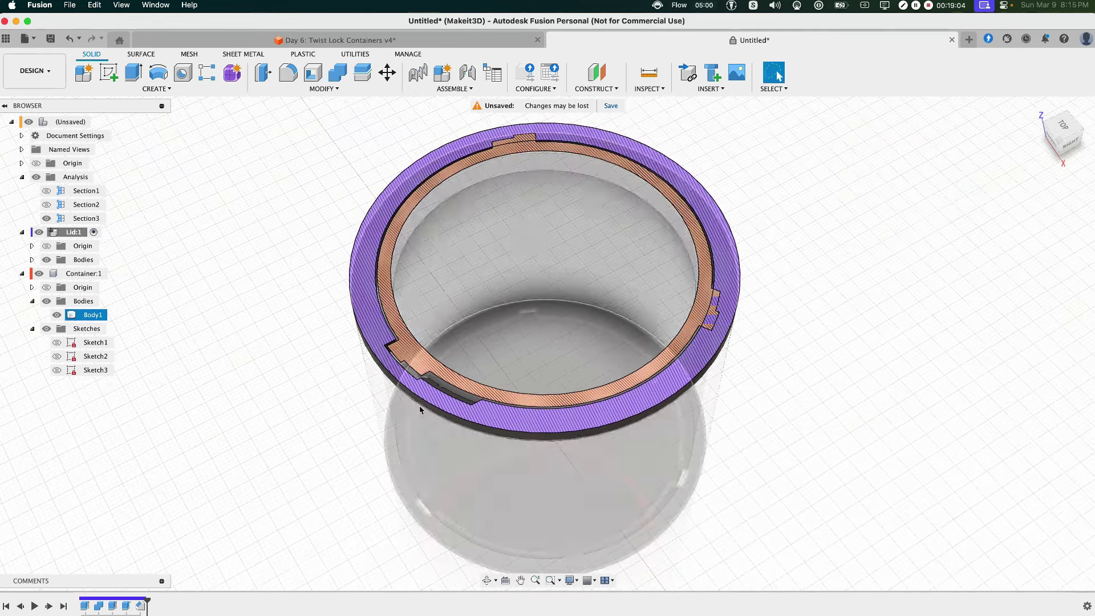
{"action": "key", "text": "Escape"}
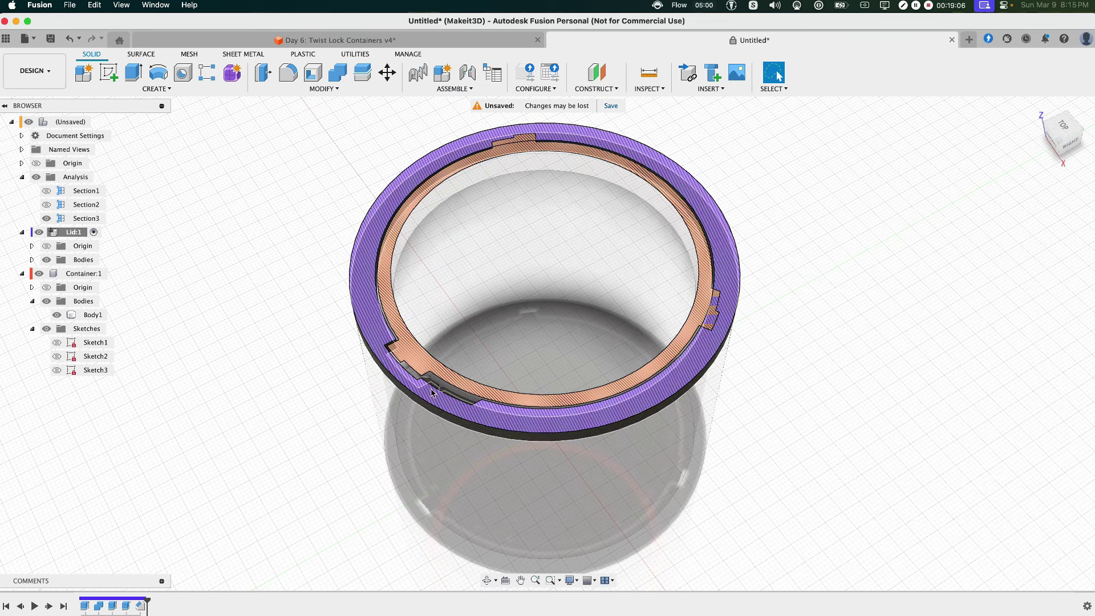
{"action": "left_click", "coordinate": [636, 176]}
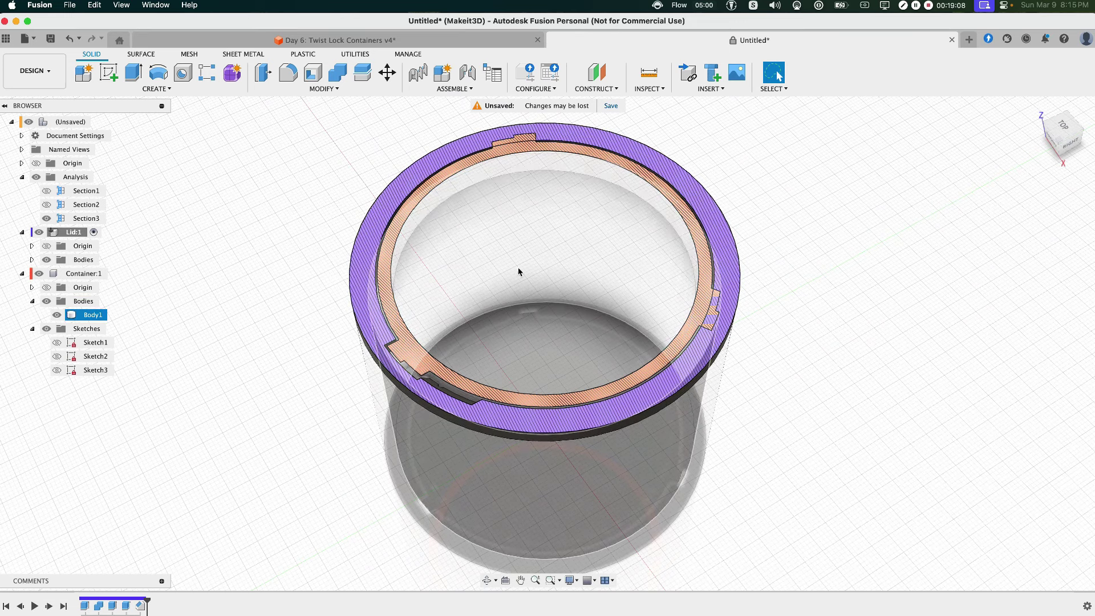
Hide the Container component so that only the sectioned lid is displayed
{"action": "left_click", "coordinate": [273, 286]}
{"action": "left_click", "coordinate": [375, 268]}
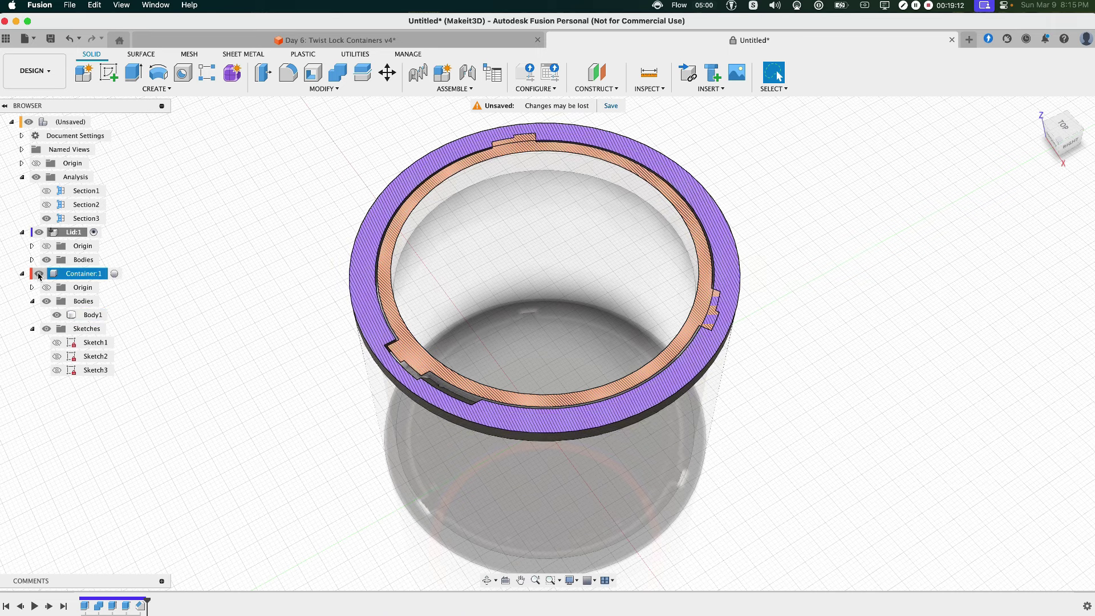
{"action": "left_click", "coordinate": [39, 273]}
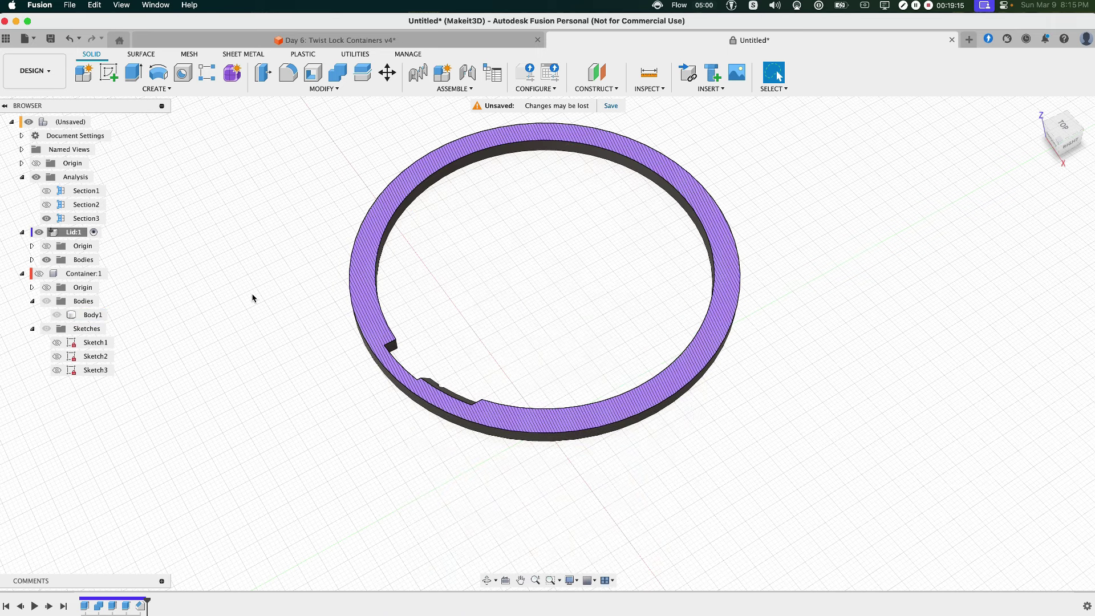
Circular-pattern the lid's last three features, the two extrudes and the chamfer, with quantity 3 about the vertical centre axis
{"action": "type", "text": "scircu"}
{"action": "key", "text": "Return"}
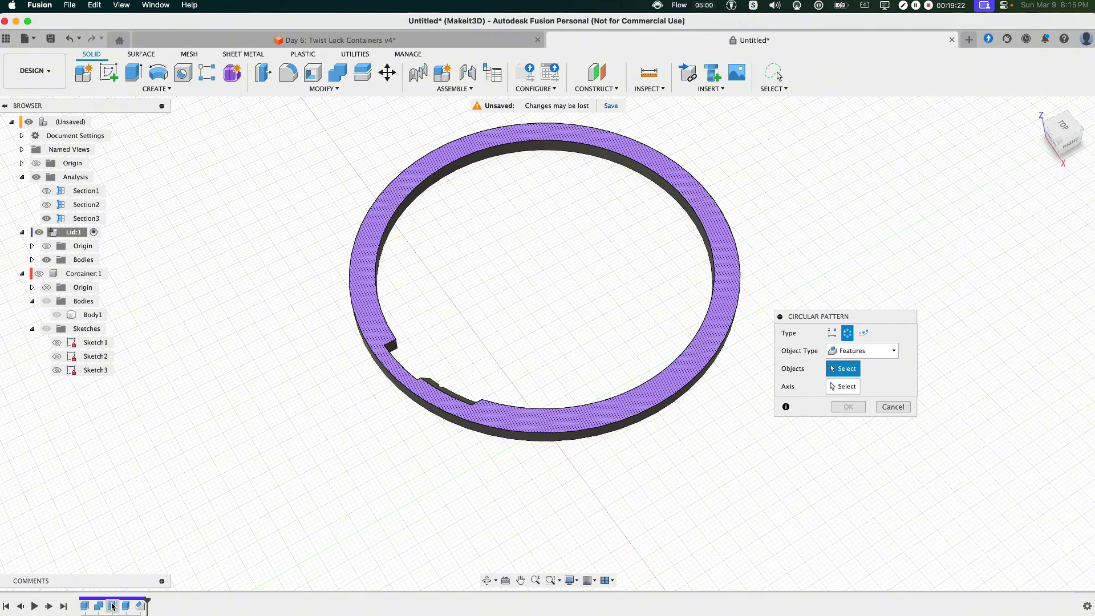
{"action": "left_click", "coordinate": [126, 606]}
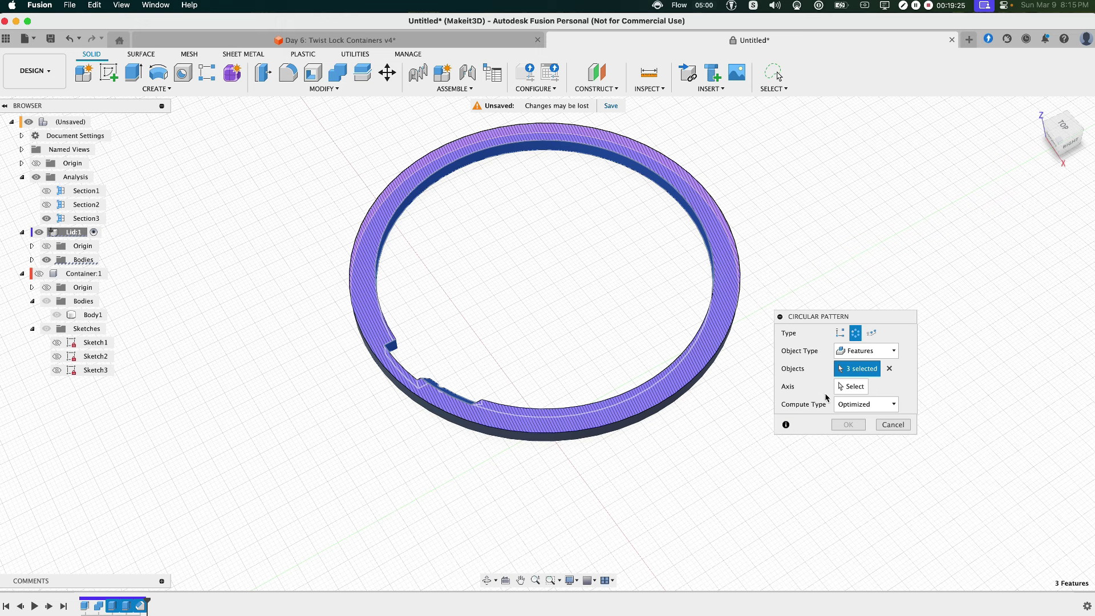
{"action": "left_click", "coordinate": [852, 386]}
{"action": "left_click", "coordinate": [546, 402]}
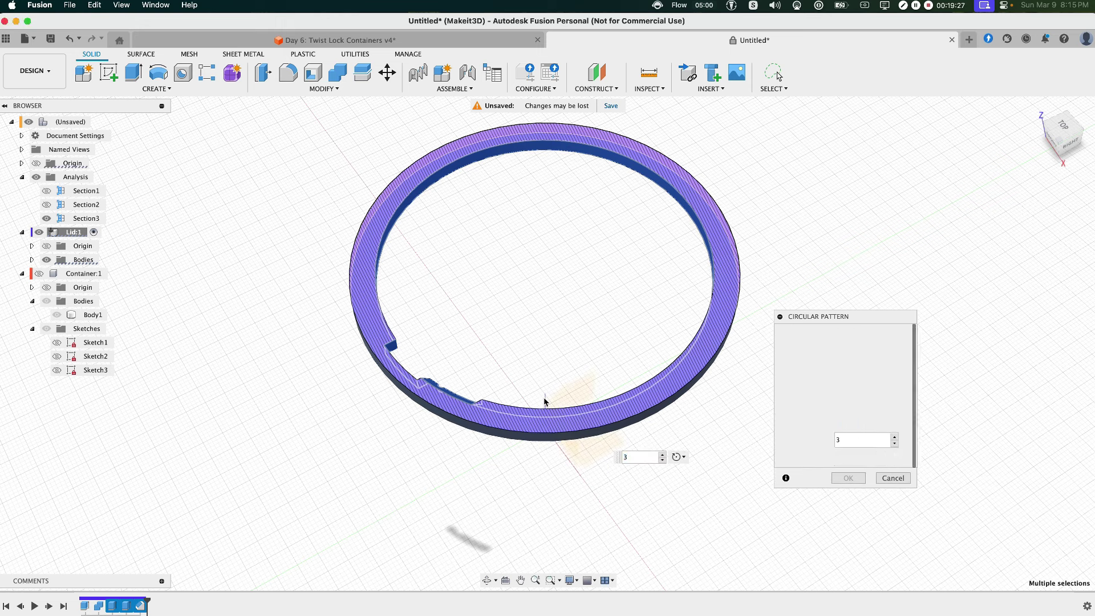
{"action": "left_click", "coordinate": [850, 476]}
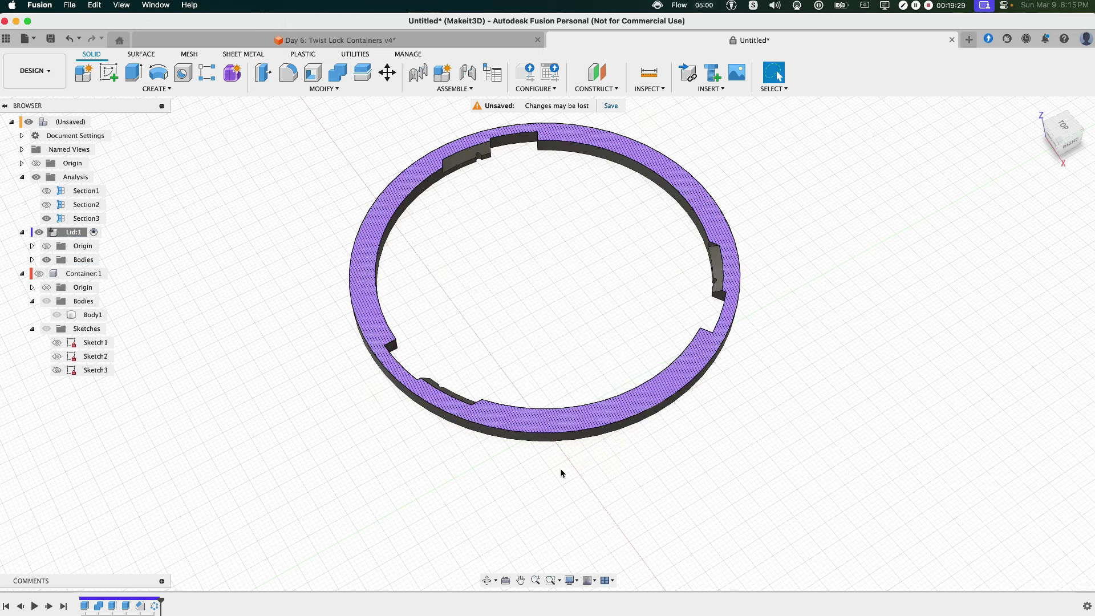
Show the Container component and examine how its locking tabs line up with the lid's patterned slots and ledges
{"action": "middle_click_drag", "start_coordinate": [531, 316], "coordinate": [515, 302], "text": "shift"}
{"action": "scroll", "coordinate": [627, 338], "scroll_direction": "down", "scroll_amount": 4}
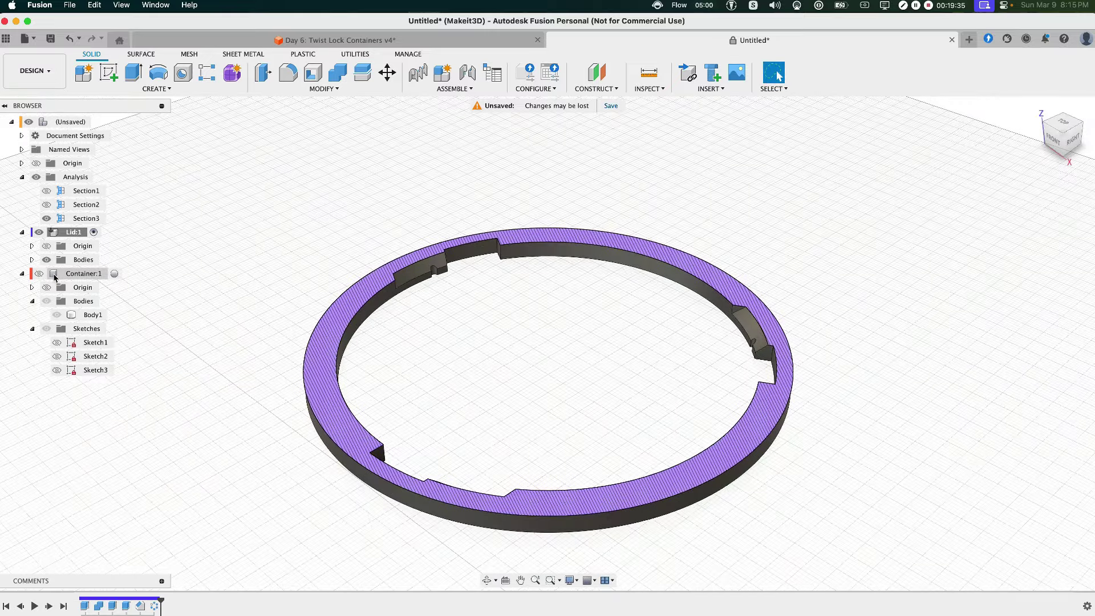
{"action": "left_click", "coordinate": [39, 274]}
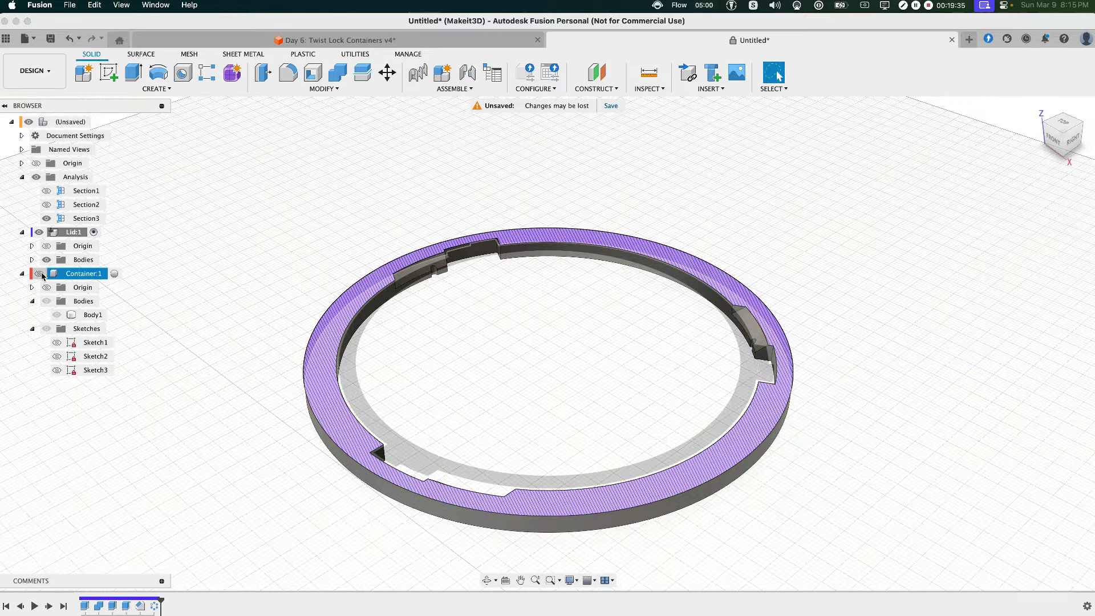
{"action": "middle_click_drag", "start_coordinate": [460, 424], "coordinate": [454, 325]}
{"action": "middle_click_drag", "start_coordinate": [455, 325], "coordinate": [445, 383], "text": "shift"}
{"action": "scroll", "coordinate": [444, 382], "scroll_direction": "down", "scroll_amount": 1}
{"action": "scroll", "coordinate": [445, 383], "scroll_direction": "down", "scroll_amount": 3}
{"action": "middle_click_drag", "start_coordinate": [393, 427], "coordinate": [383, 385], "text": "shift"}
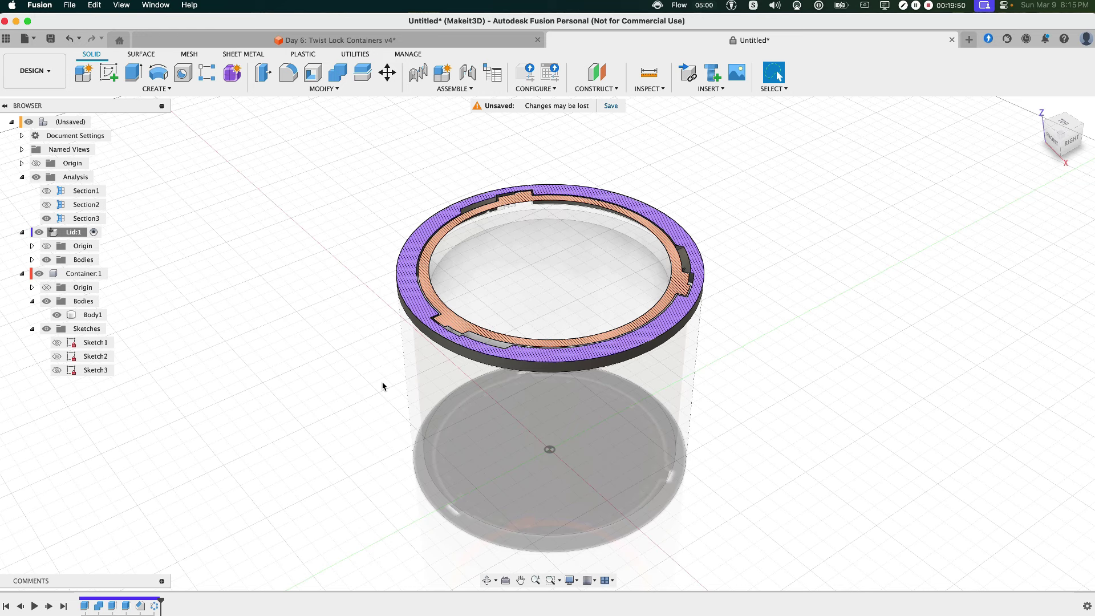
Create a revolute as-built joint between the lid and the container body, with its origin at the container's base centre and rotation about the Z axis
{"action": "type", "text": "sas"}
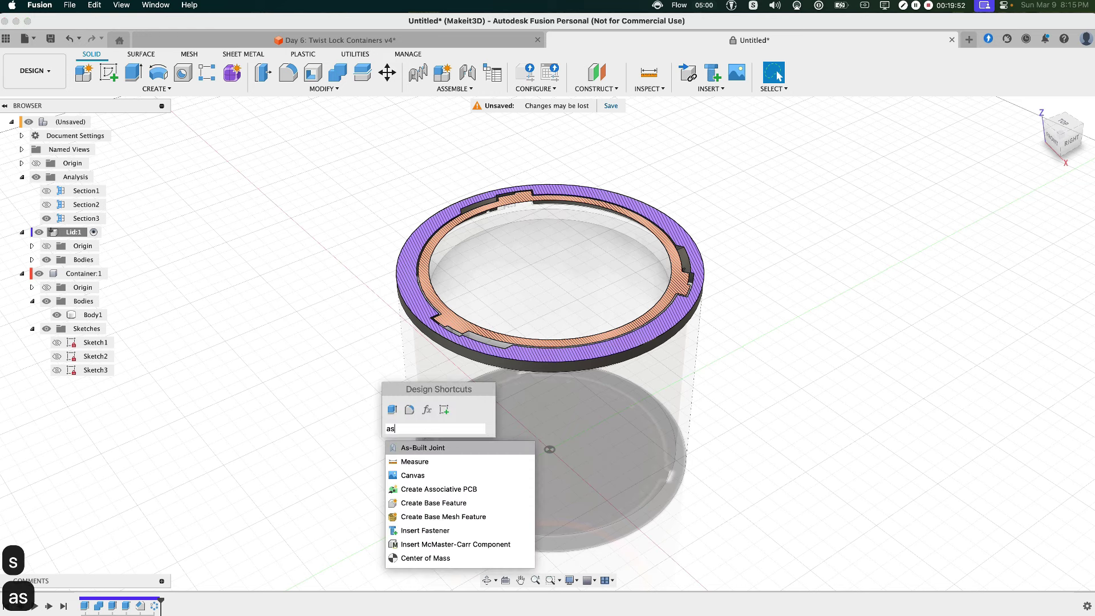
{"action": "left_click", "coordinate": [422, 448]}
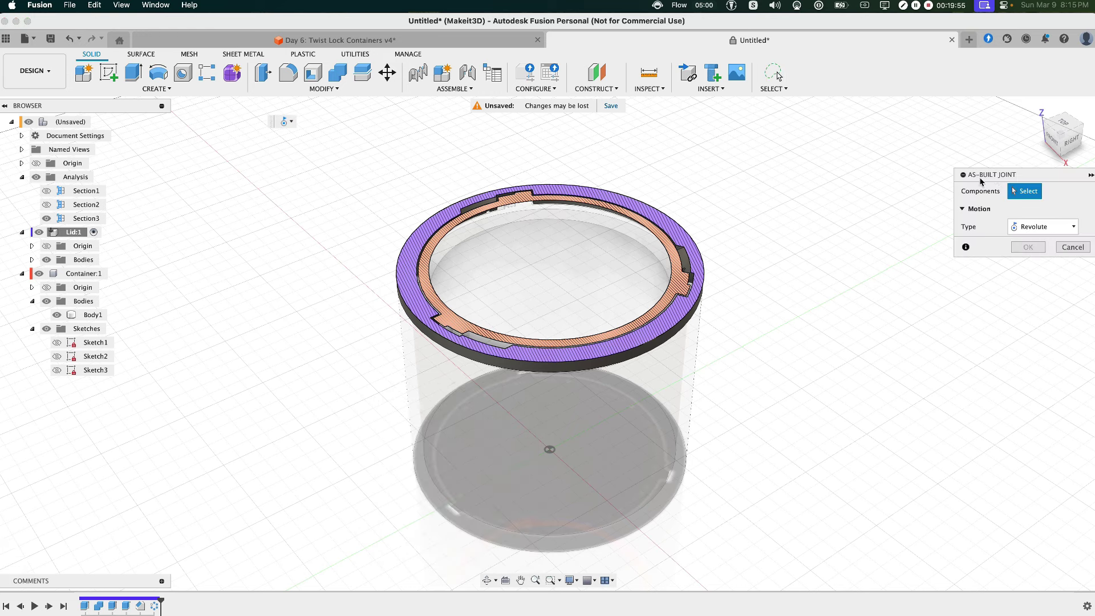
{"action": "left_click_drag", "start_coordinate": [981, 182], "coordinate": [749, 258]}
{"action": "left_click", "coordinate": [793, 303]}
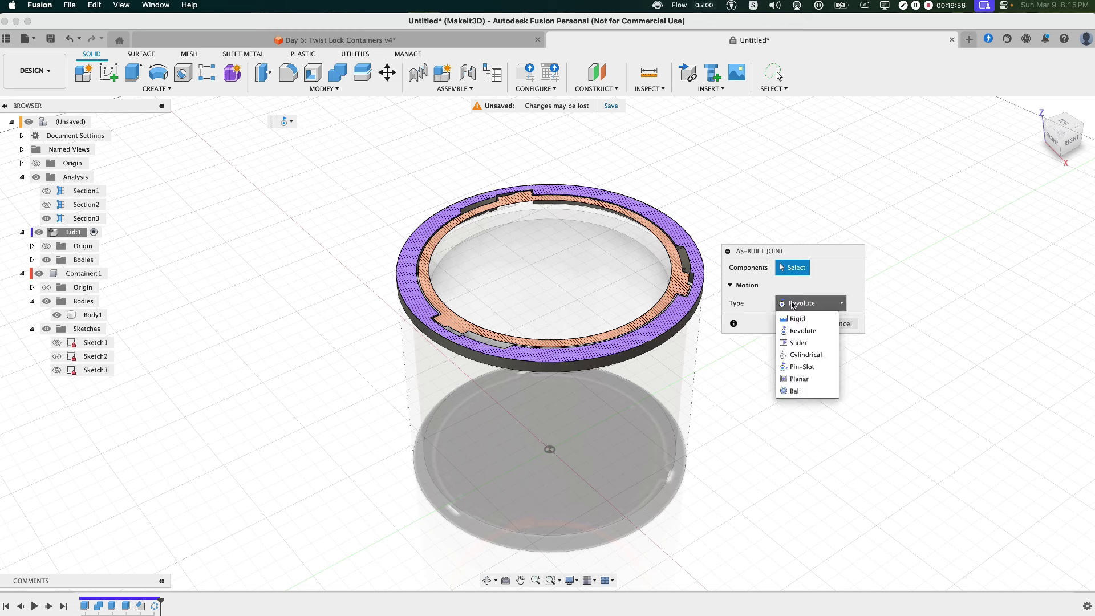
{"action": "left_click", "coordinate": [799, 330]}
{"action": "left_click", "coordinate": [675, 221]}
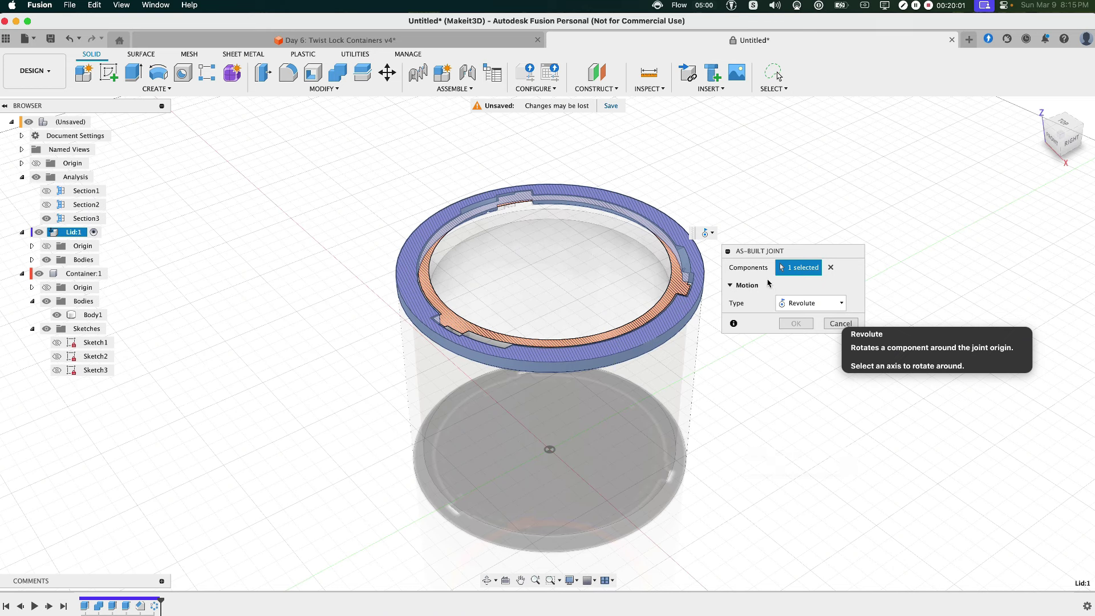
{"action": "left_click", "coordinate": [629, 430]}
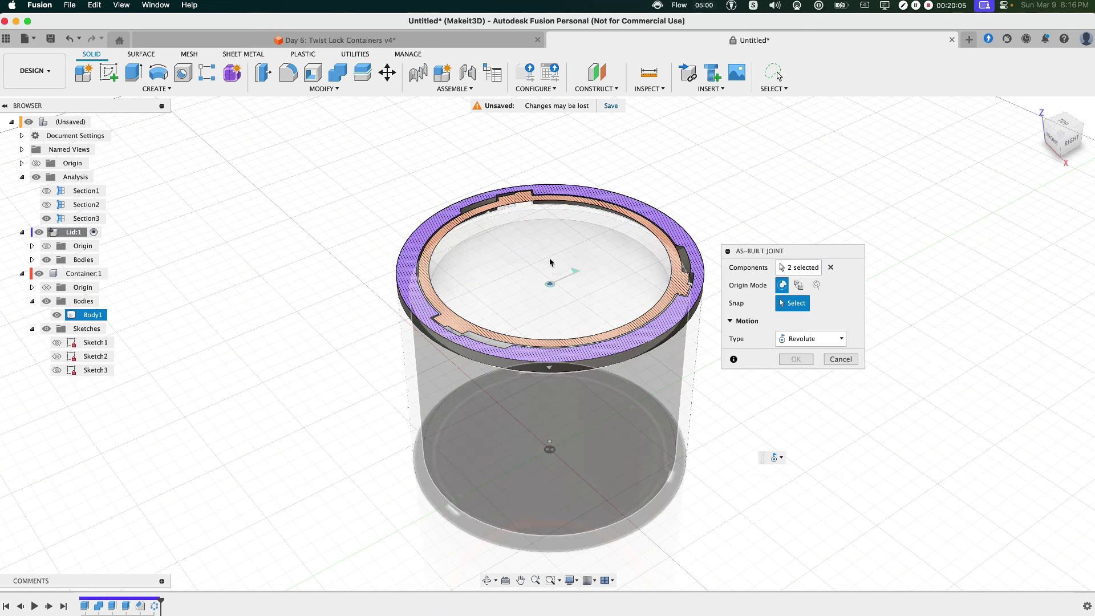
{"action": "left_click", "coordinate": [548, 455]}
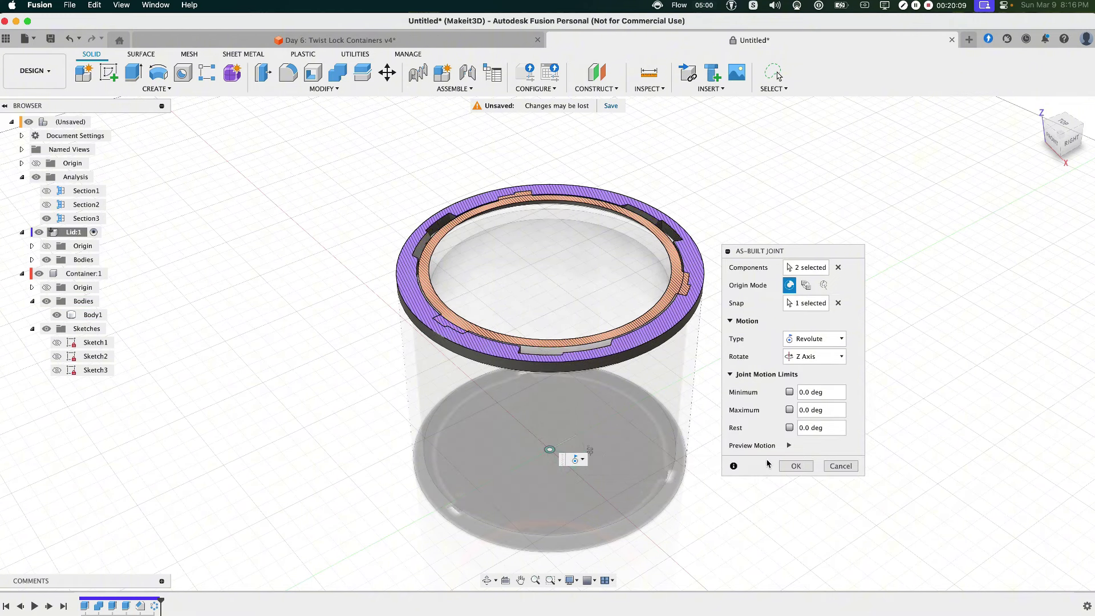
{"action": "left_click", "coordinate": [795, 466]}
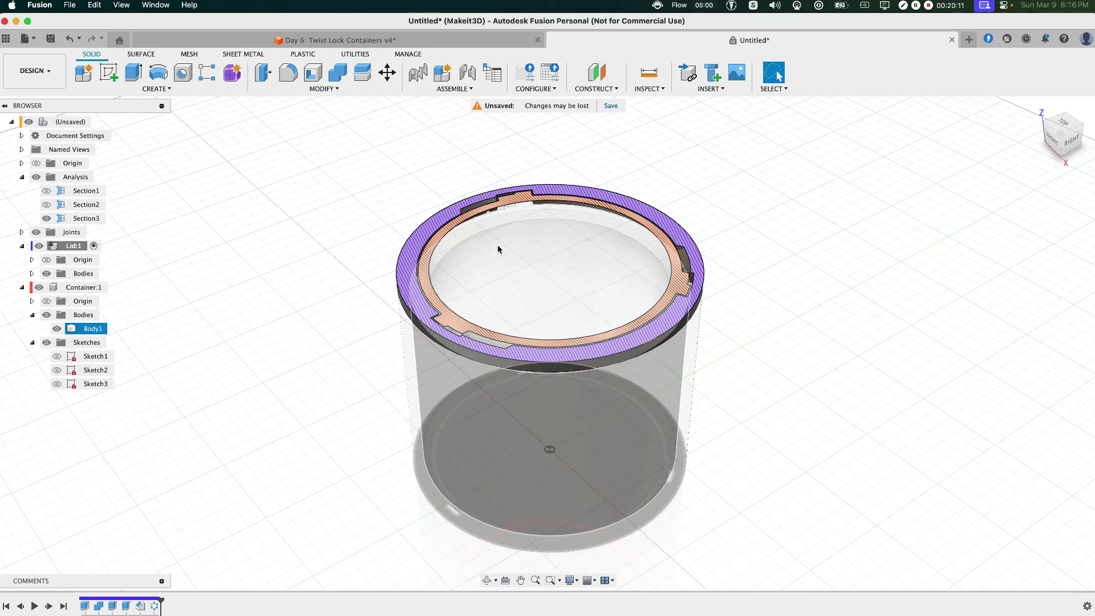
Rotate the revolute joint to -10 deg to test twisting the container's tabs inside the lid's slots
{"action": "left_click", "coordinate": [575, 439]}
{"action": "middle_click_drag", "start_coordinate": [560, 386], "coordinate": [519, 359], "text": "shift"}
{"action": "middle_click_drag", "start_coordinate": [515, 397], "coordinate": [516, 352], "text": "shift"}
{"action": "scroll", "coordinate": [512, 438], "scroll_direction": "up", "scroll_amount": 5}
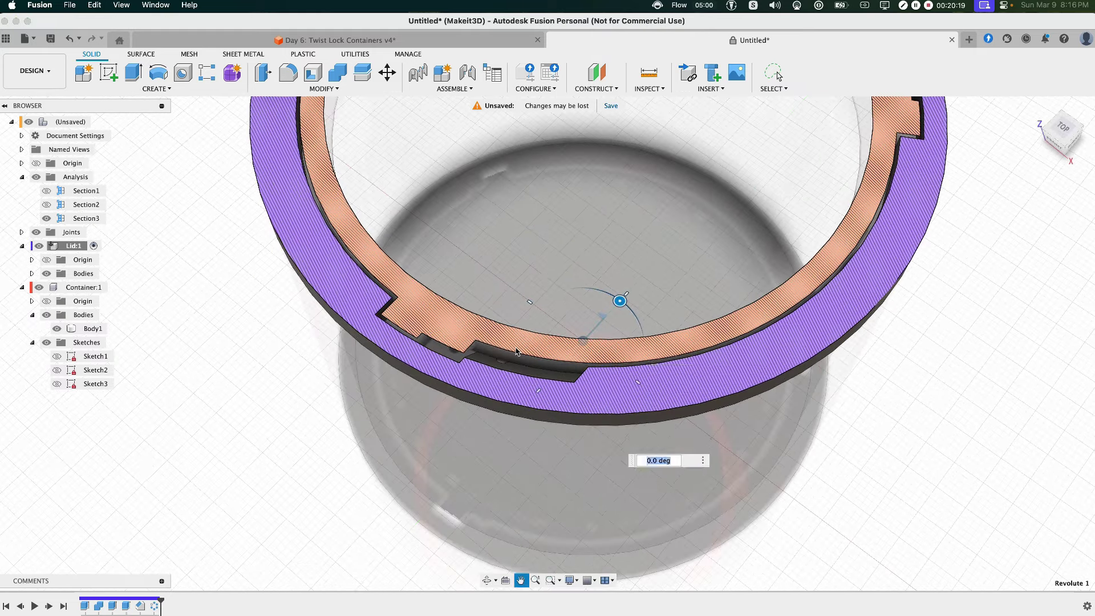
{"action": "left_click_drag", "start_coordinate": [620, 303], "coordinate": [627, 306]}
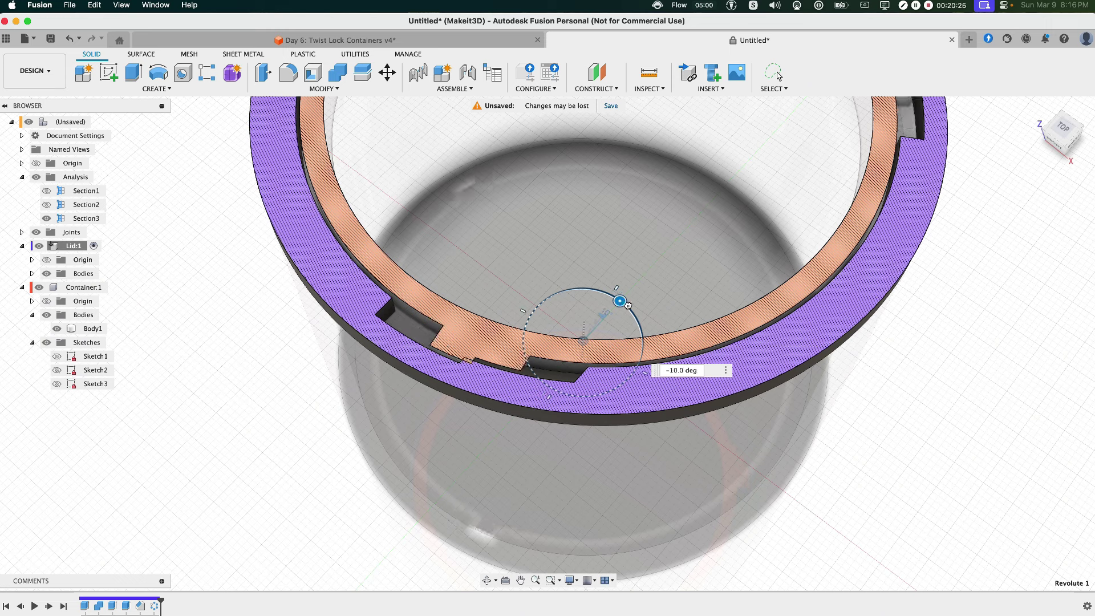
{"action": "left_click_drag", "start_coordinate": [628, 306], "coordinate": [621, 300]}
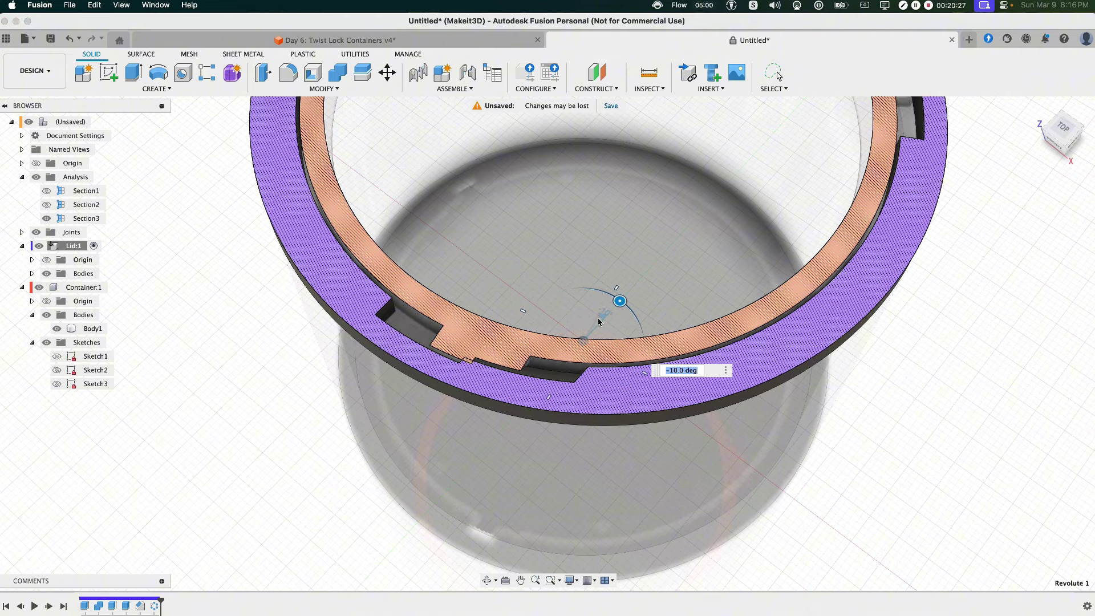
Set the joint rotation to -8 deg, examine the tab's clearance against the lid's ledge up close, and exit joint editing
{"action": "scroll", "coordinate": [482, 379], "scroll_direction": "up", "scroll_amount": 5}
{"action": "scroll", "coordinate": [482, 379], "scroll_direction": "up", "scroll_amount": 3}
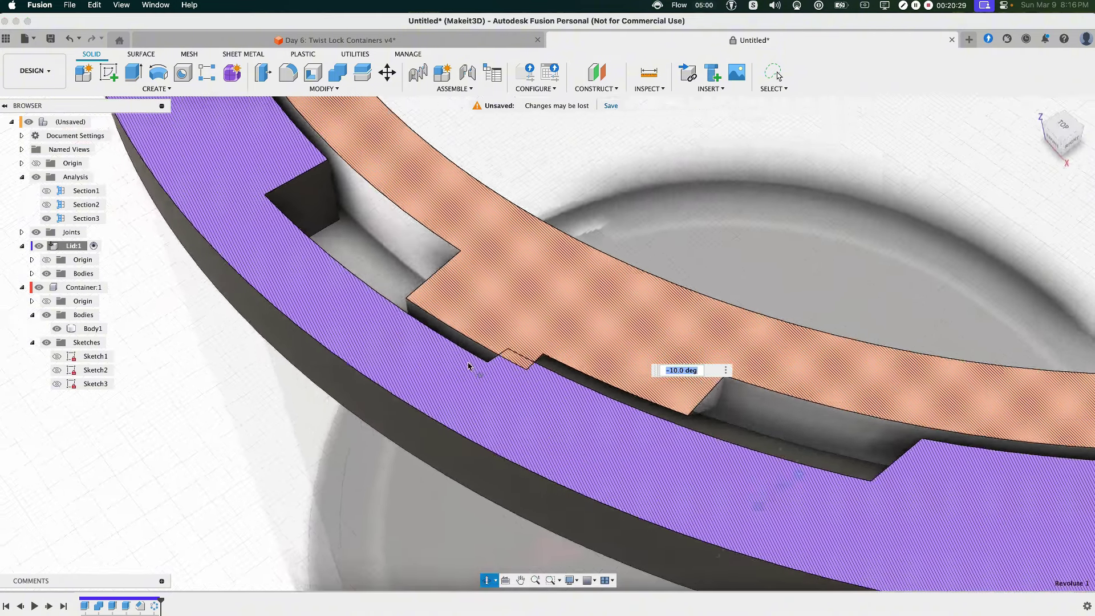
{"action": "type", "text": "-8"}
{"action": "scroll", "coordinate": [605, 381], "scroll_direction": "down", "scroll_amount": 4}
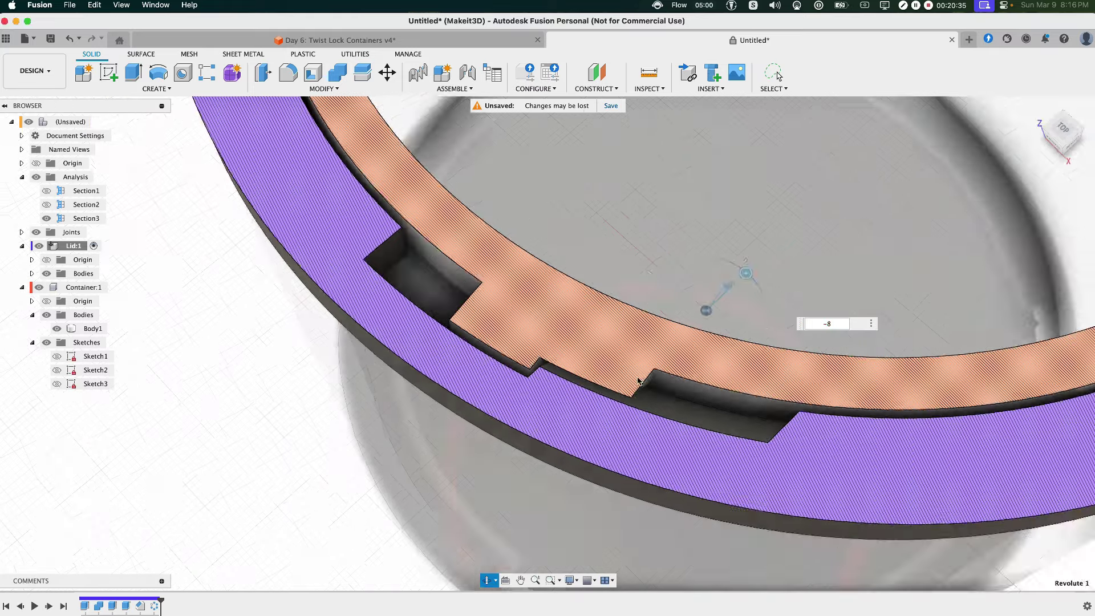
{"action": "mouse_move", "coordinate": [639, 379]}
{"action": "middle_mouse_down", "text": "shift"}
{"action": "mouse_move", "coordinate": [593, 345]}
{"action": "mouse_move", "coordinate": [650, 384]}
{"action": "middle_mouse_up", "text": "shift"}
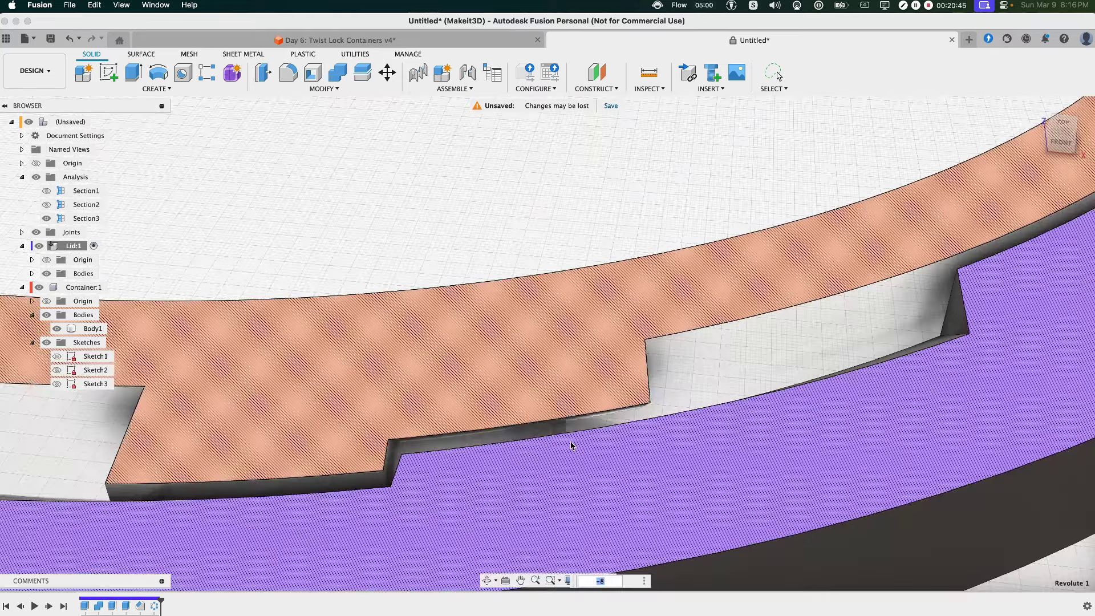
{"action": "scroll", "coordinate": [572, 446], "scroll_direction": "down", "scroll_amount": 8}
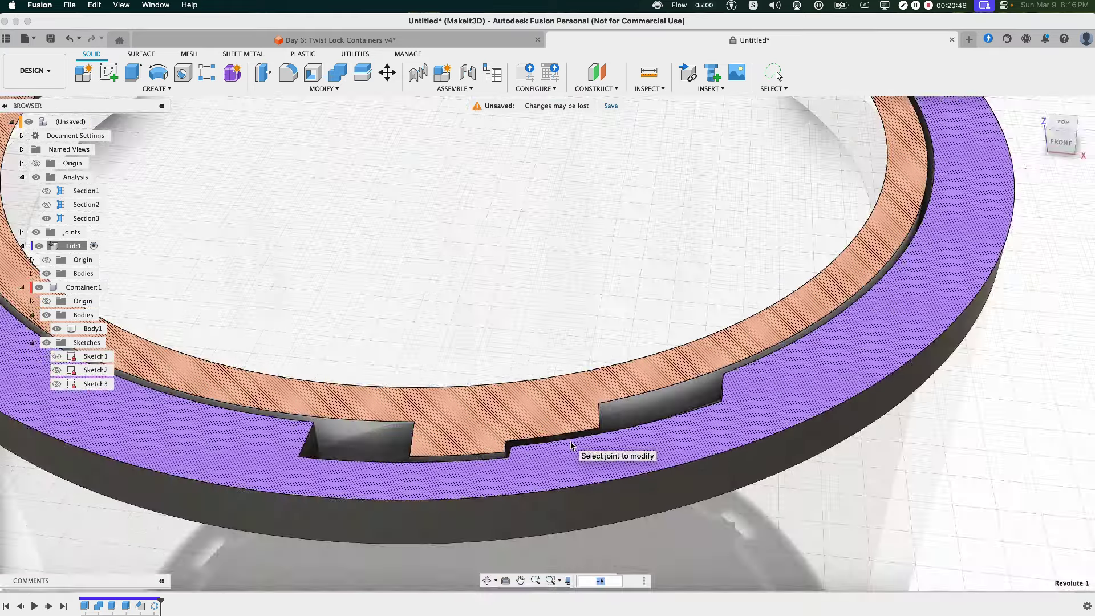
{"action": "key", "text": "Escape"}
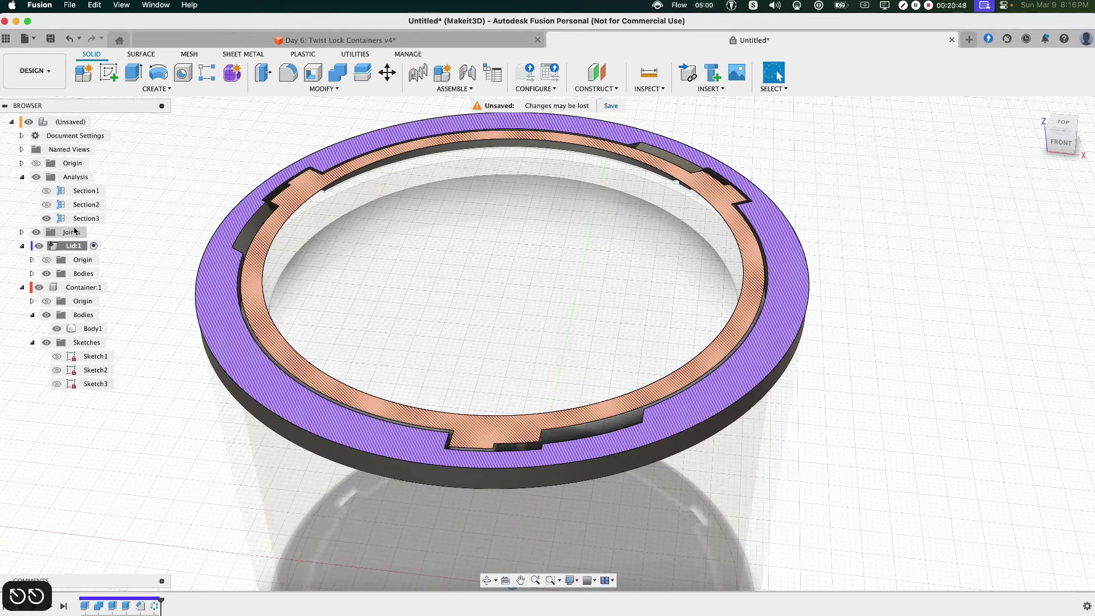
Set the Section3 analysis distance to -2 mm and select the small rounded bump face on the container's rim
{"action": "double_click", "coordinate": [86, 218]}
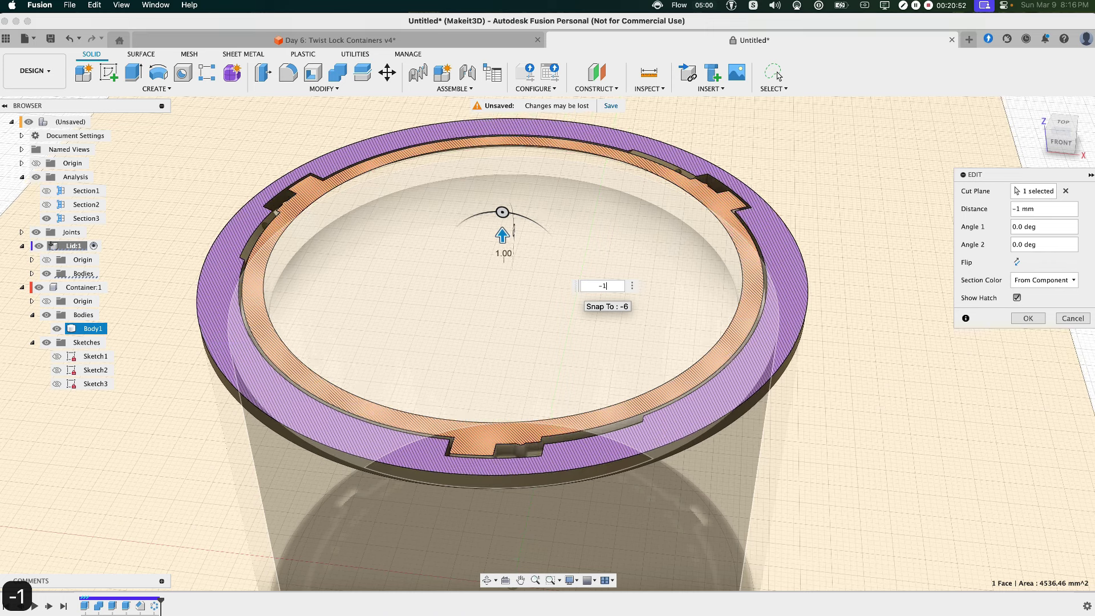
{"action": "key", "text": "BackSpace"}
{"action": "key", "text": "BackSpace"}
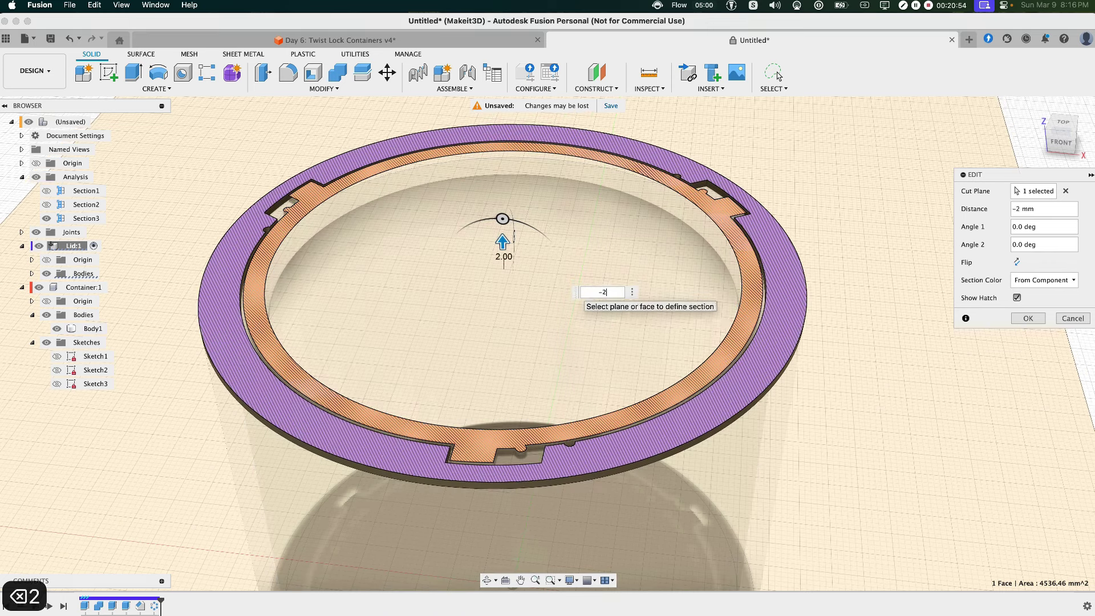
{"action": "key", "text": "Return"}
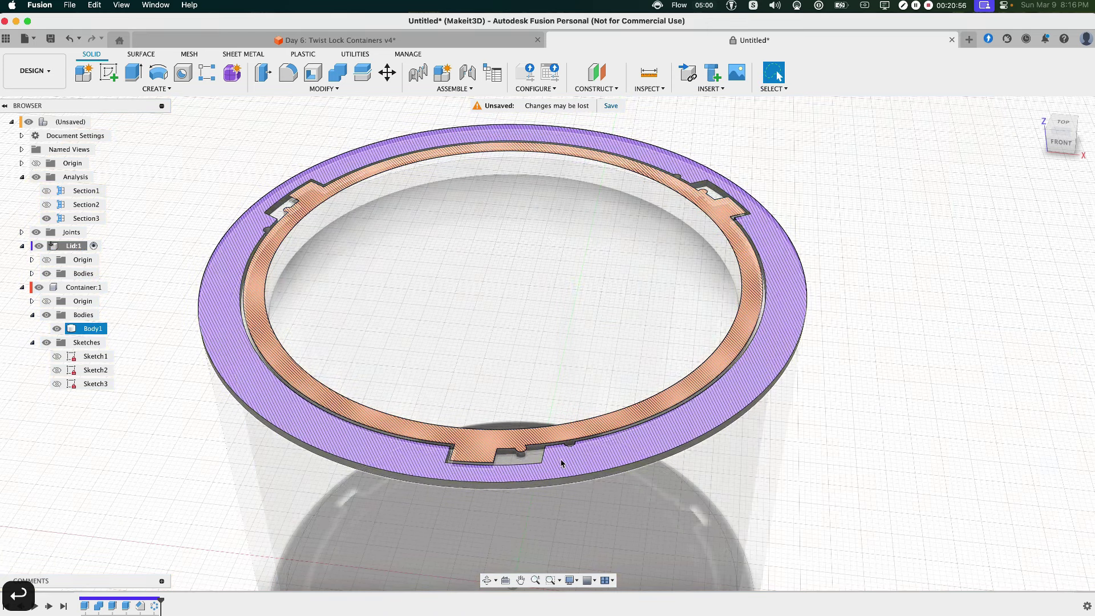
{"action": "left_click", "coordinate": [521, 456]}
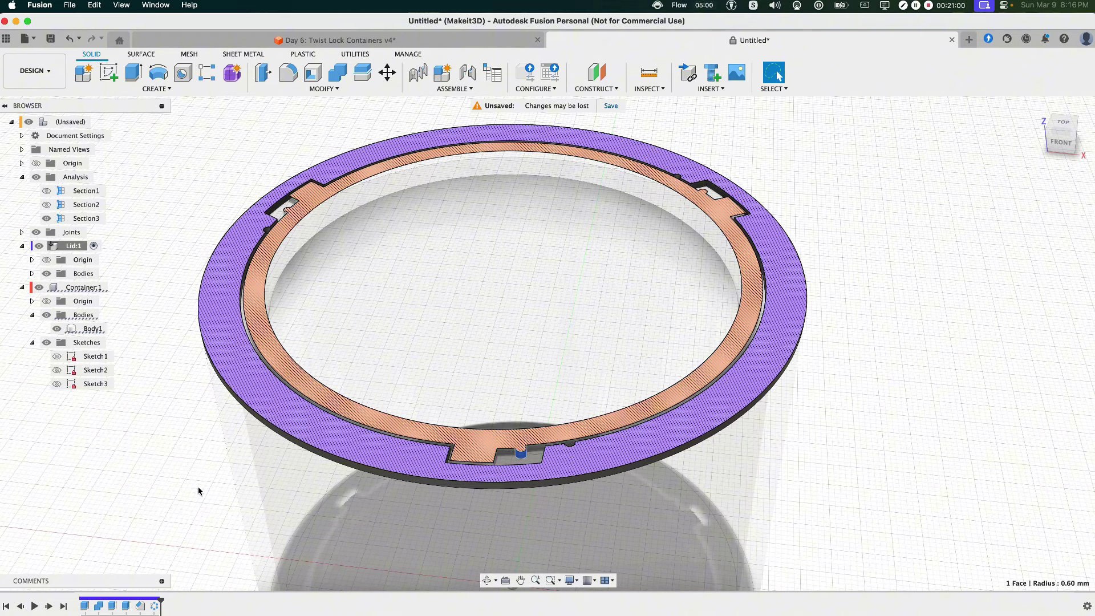
Turn the revolute joint to -10 deg and refine it to -9 deg to check the bump's fit in the lid's notch
{"action": "middle_click_drag", "start_coordinate": [387, 442], "coordinate": [393, 343]}
{"action": "scroll", "coordinate": [393, 347], "scroll_direction": "down", "scroll_amount": 3}
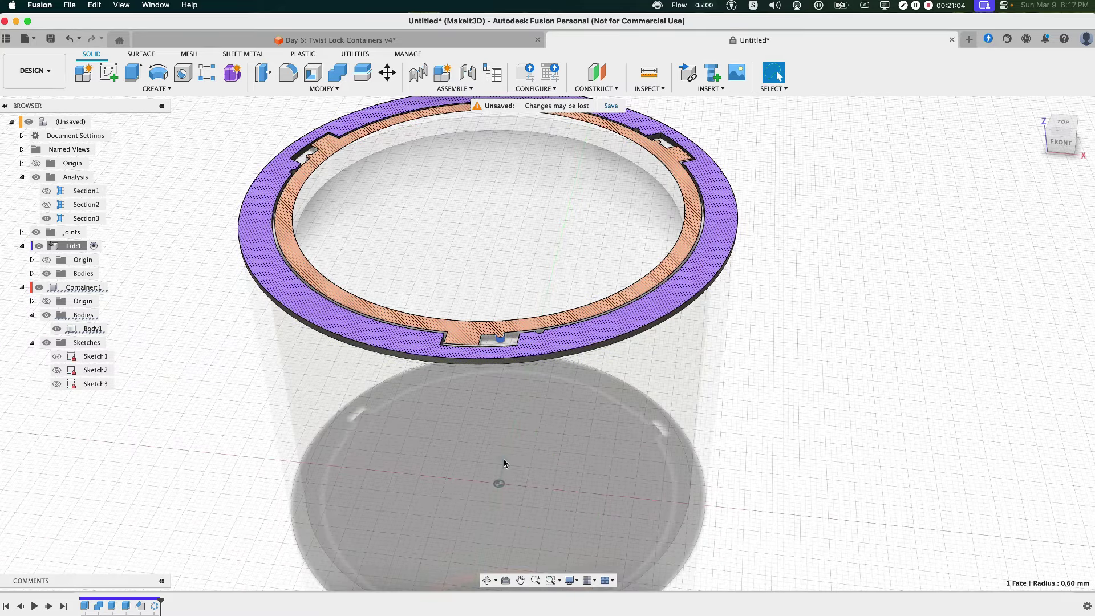
{"action": "double_click", "coordinate": [503, 460]}
{"action": "left_click_drag", "start_coordinate": [510, 447], "coordinate": [519, 445]}
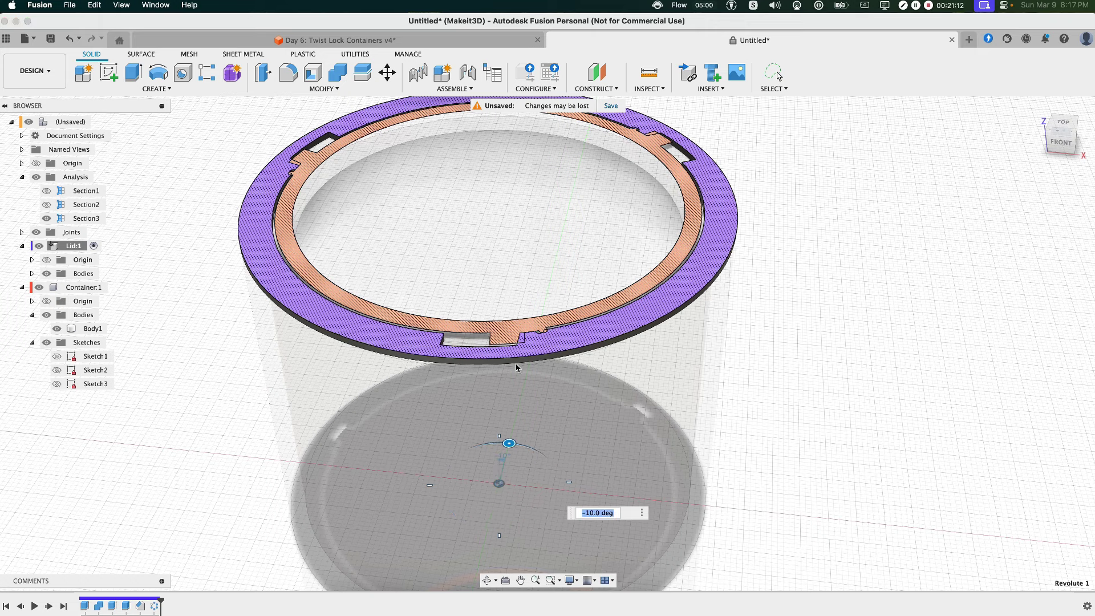
{"action": "scroll", "coordinate": [536, 334], "scroll_direction": "up", "scroll_amount": 5}
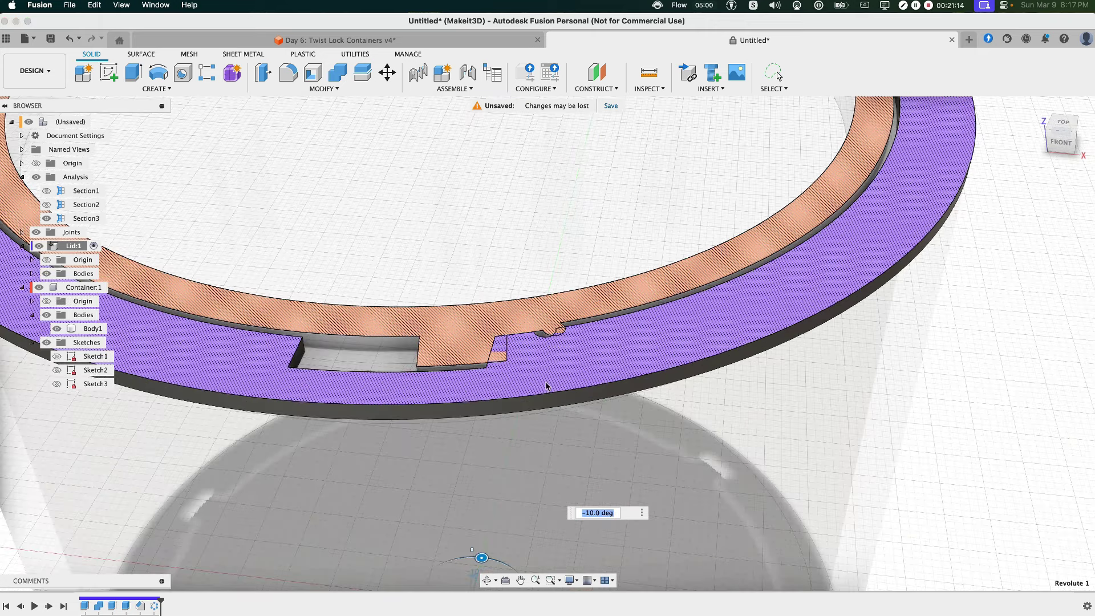
{"action": "type", "text": "-8"}
{"action": "key", "text": "BackSpace"}
{"action": "type", "text": "9"}
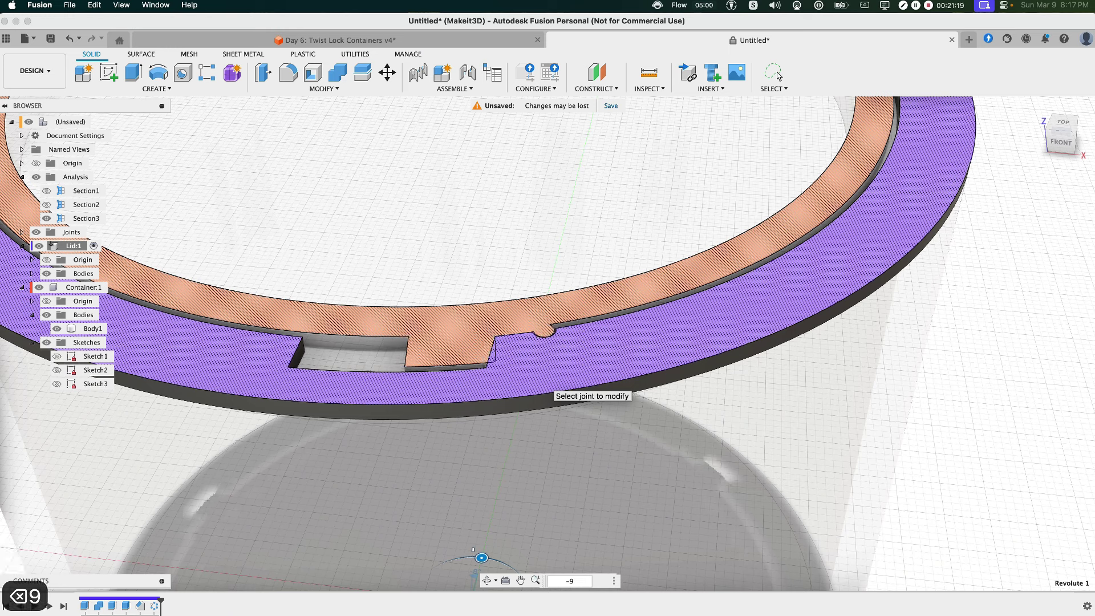
{"action": "key", "text": "Return"}
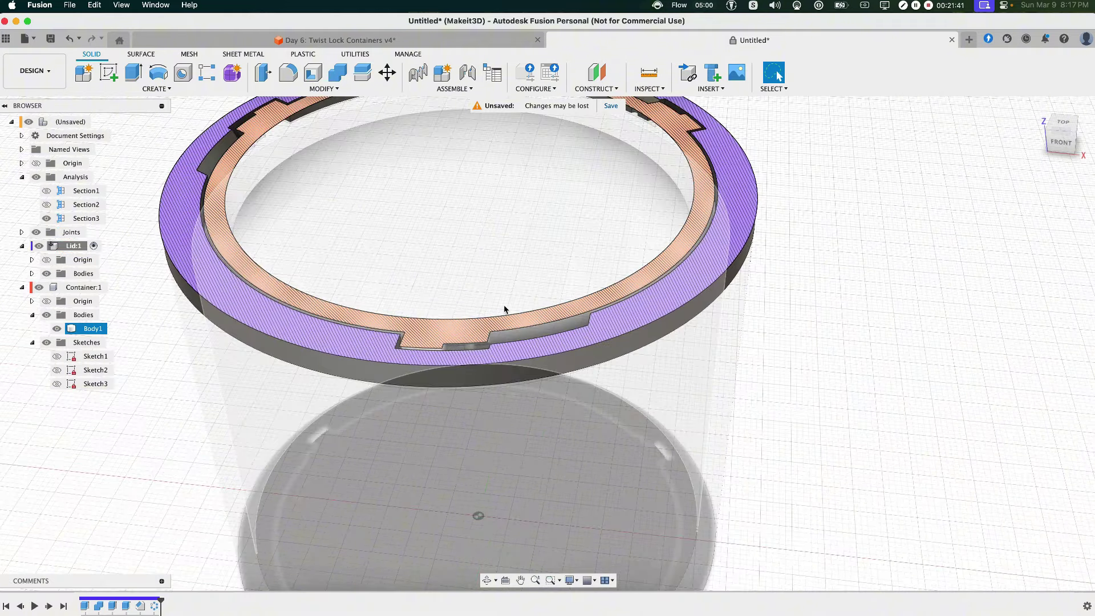
Hide the Container component and the section analyses to expose the underside of the lid and its slots
{"action": "scroll", "coordinate": [504, 306], "scroll_direction": "down", "scroll_amount": 6}
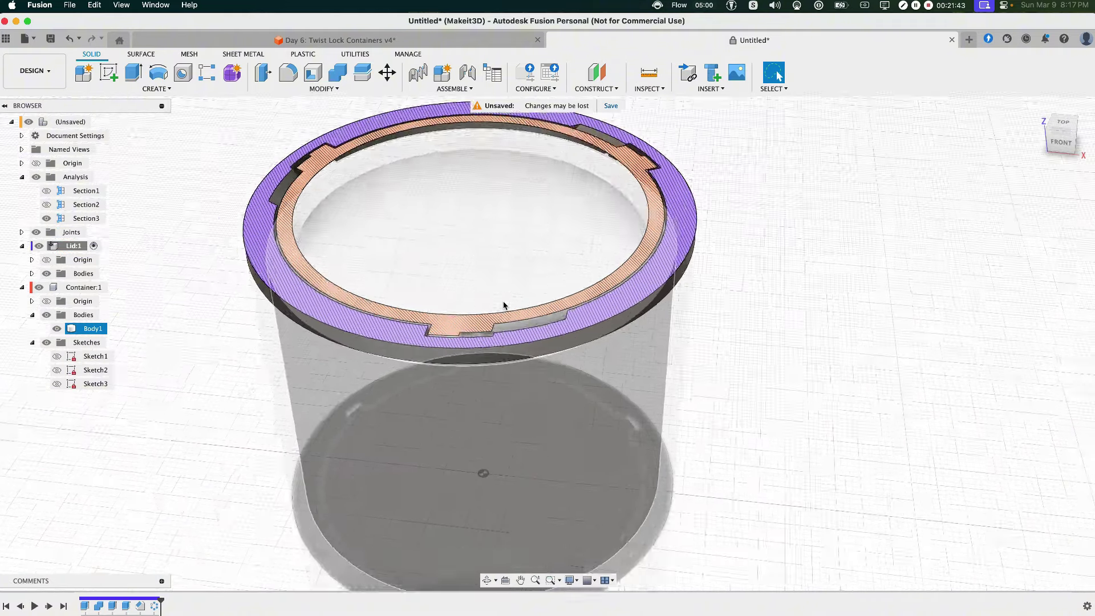
{"action": "left_click", "coordinate": [440, 344]}
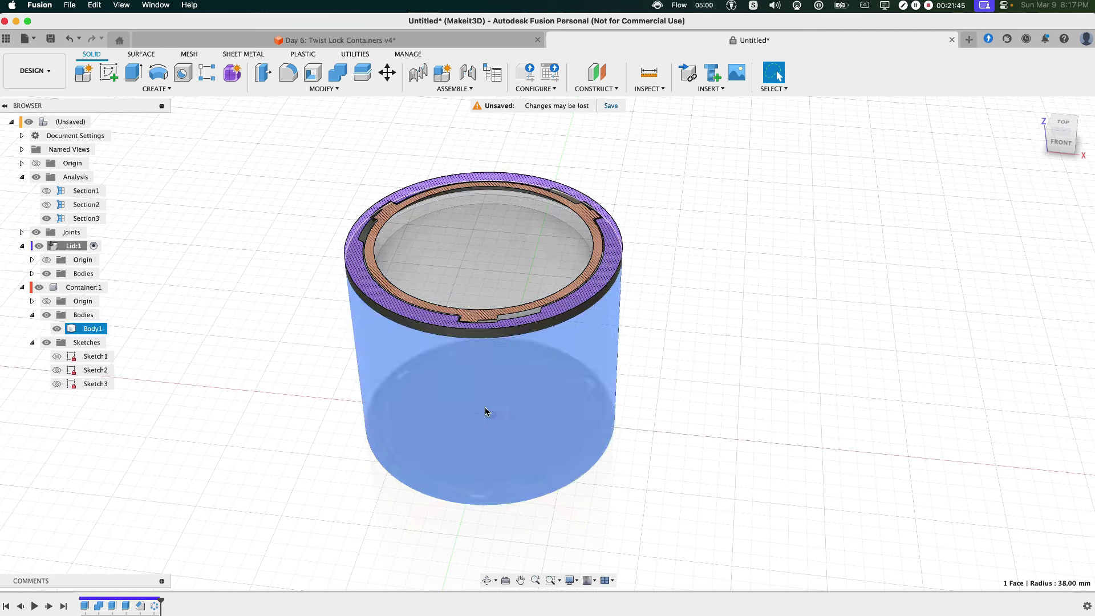
{"action": "left_click", "coordinate": [318, 449]}
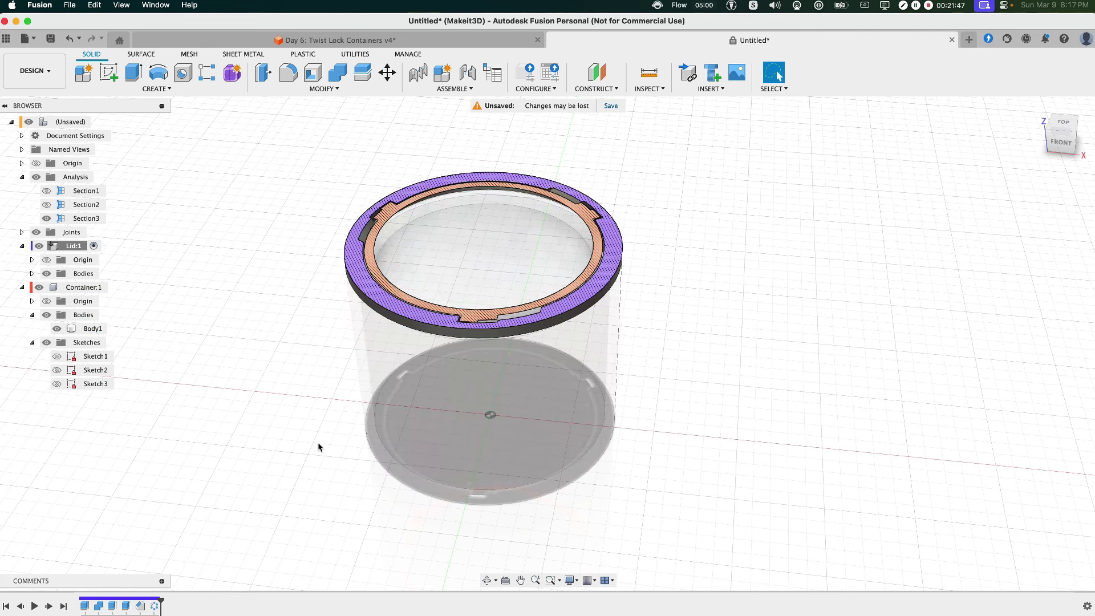
{"action": "left_click", "coordinate": [39, 287]}
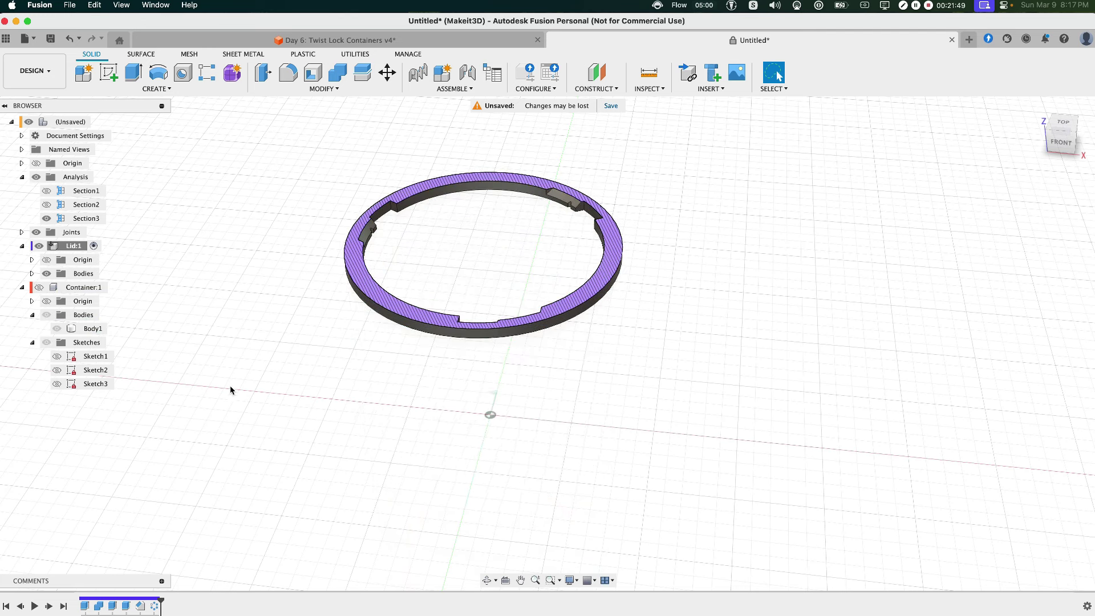
{"action": "middle_click_drag", "start_coordinate": [512, 428], "coordinate": [320, 297], "text": "shift"}
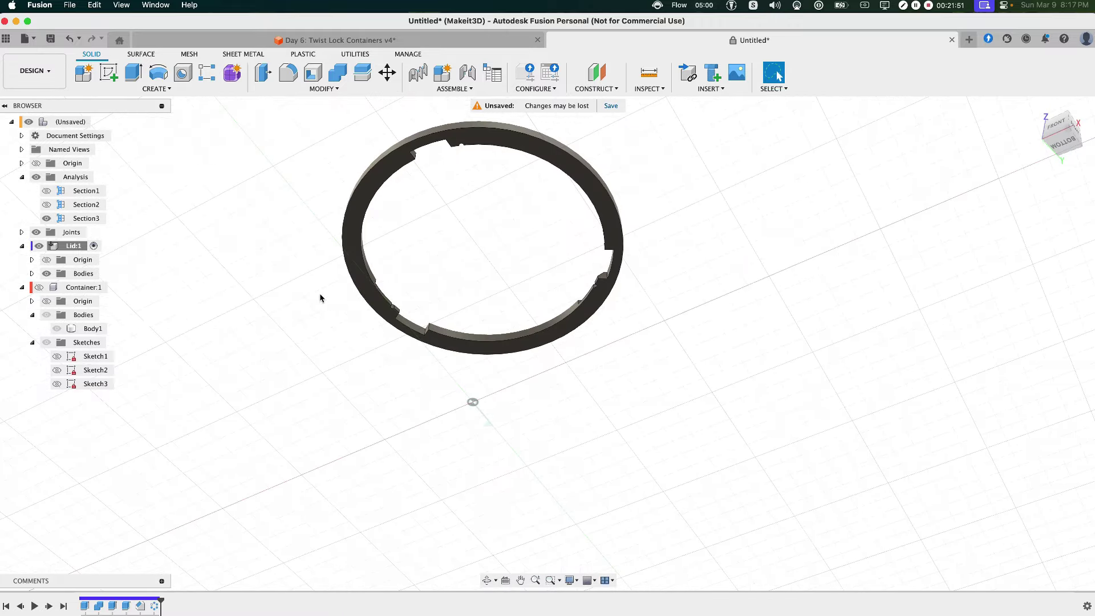
{"action": "left_click", "coordinate": [36, 177]}
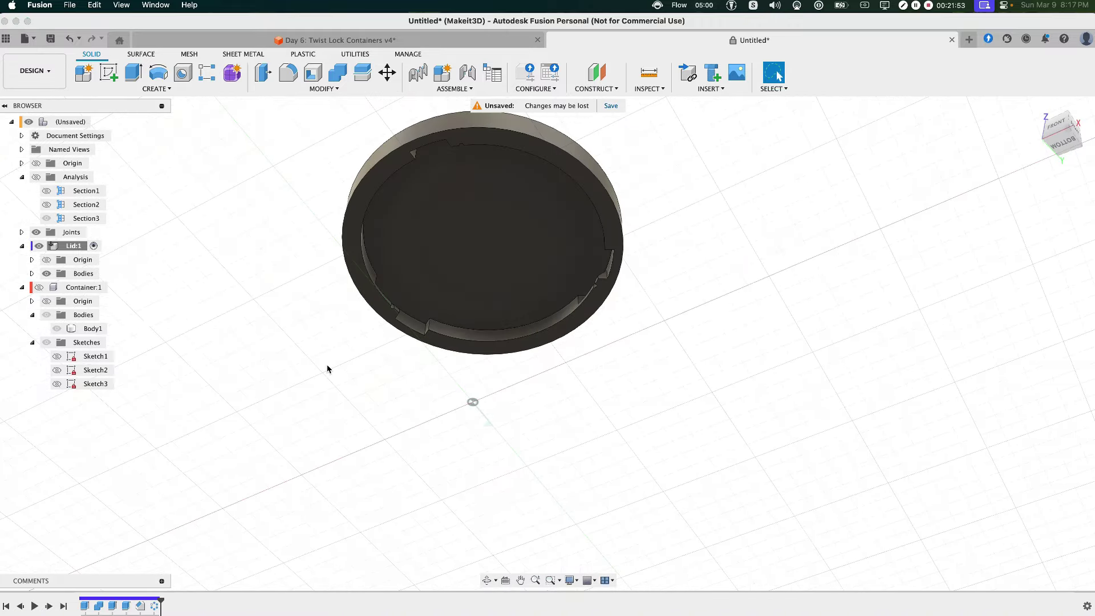
Use Press Pull to offset the small slanted ledge-end face beside the notch in one lid slot by -0.4 mm
{"action": "scroll", "coordinate": [399, 348], "scroll_direction": "up", "scroll_amount": 5}
{"action": "middle_click_drag", "start_coordinate": [392, 342], "coordinate": [358, 342], "text": "shift"}
{"action": "scroll", "coordinate": [391, 317], "scroll_direction": "up", "scroll_amount": 5}
{"action": "right_click", "coordinate": [412, 321]}
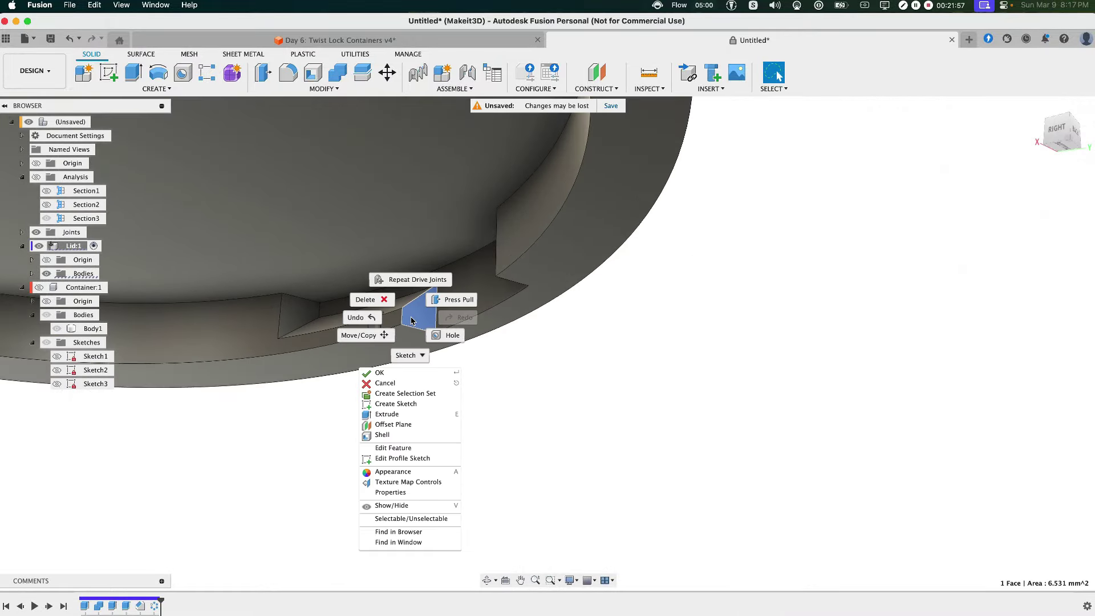
{"action": "left_click", "coordinate": [450, 300]}
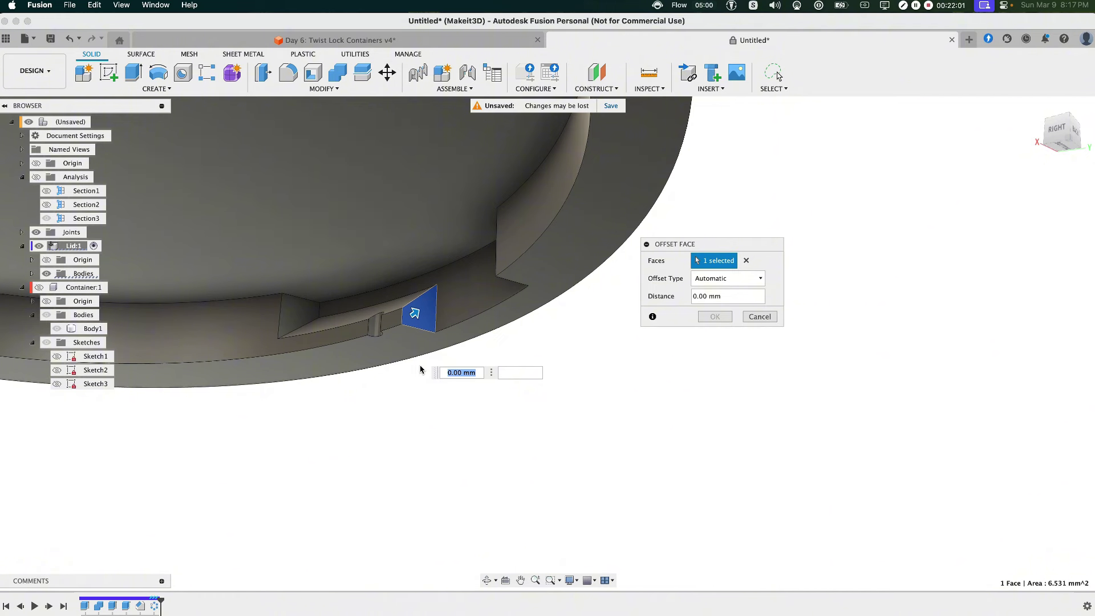
{"action": "type", "text": "-.4"}
{"action": "key", "text": "Return"}
Add the matching ledge-end faces of the other two lid slots and offset all three faces by -0.4 mm
{"action": "scroll", "coordinate": [305, 428], "scroll_direction": "down", "scroll_amount": 5}
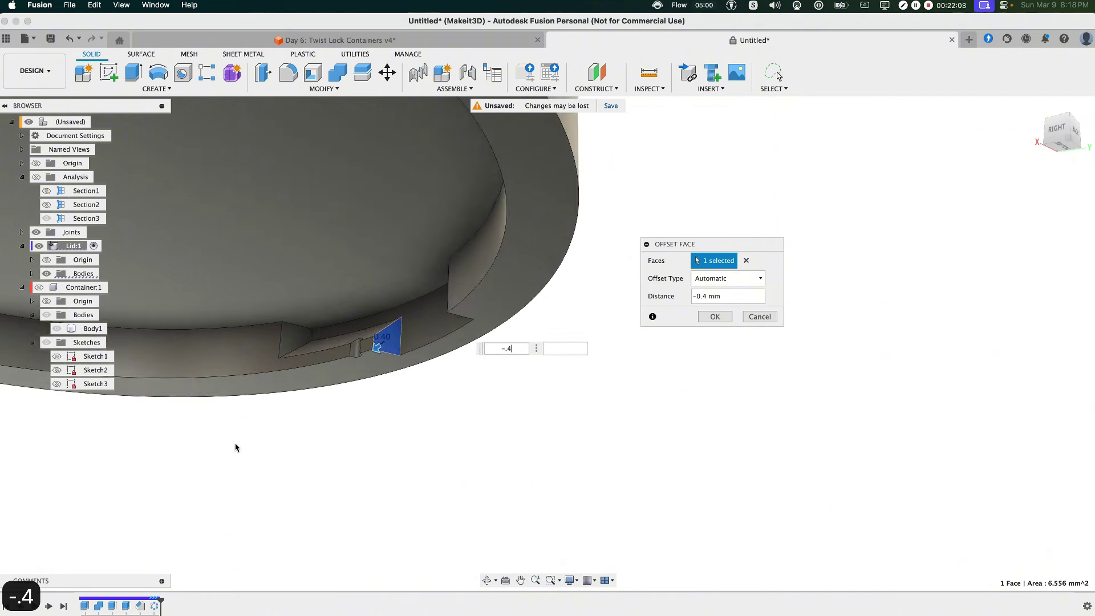
{"action": "middle_click_drag", "start_coordinate": [403, 392], "coordinate": [575, 416]}
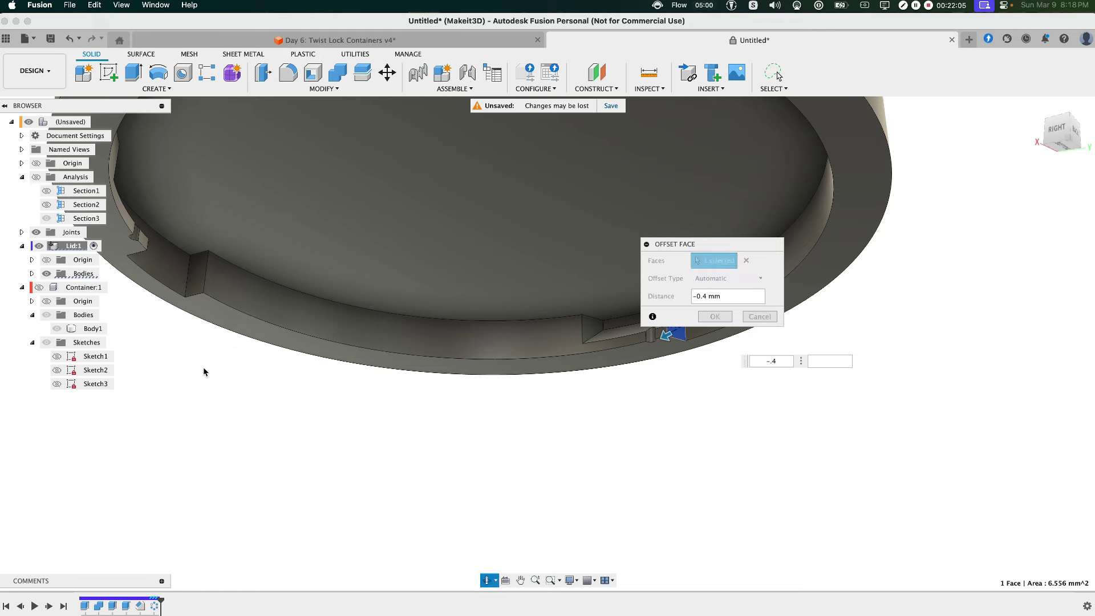
{"action": "middle_click_drag", "start_coordinate": [203, 371], "coordinate": [584, 345], "text": "shift"}
{"action": "left_click", "coordinate": [488, 337]}
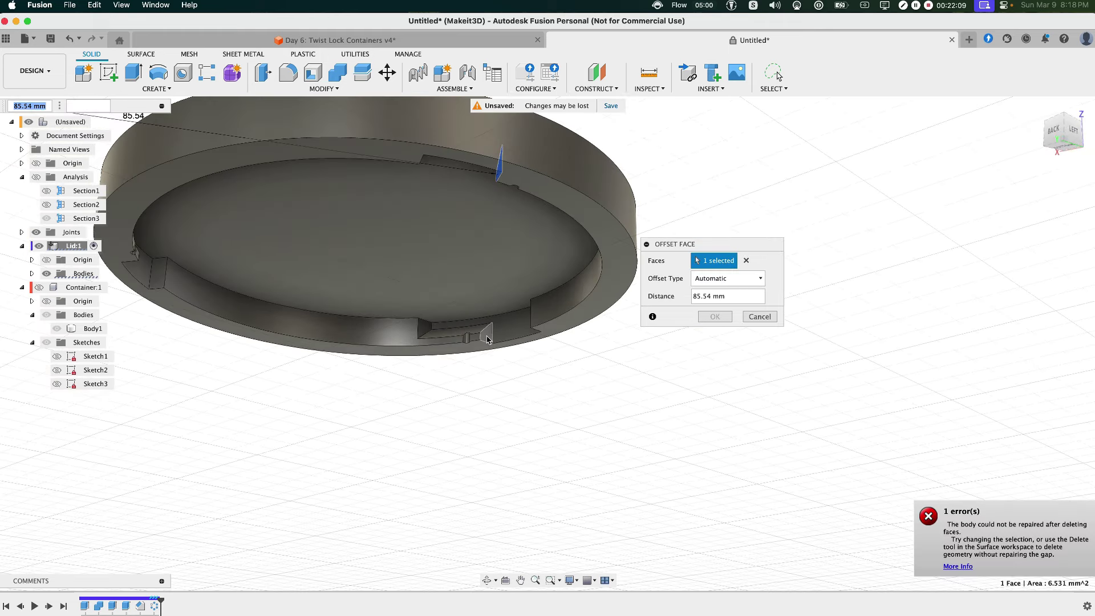
{"action": "middle_click_drag", "start_coordinate": [494, 418], "coordinate": [340, 399], "text": "shift"}
{"action": "scroll", "coordinate": [436, 369], "scroll_direction": "up", "scroll_amount": 5}
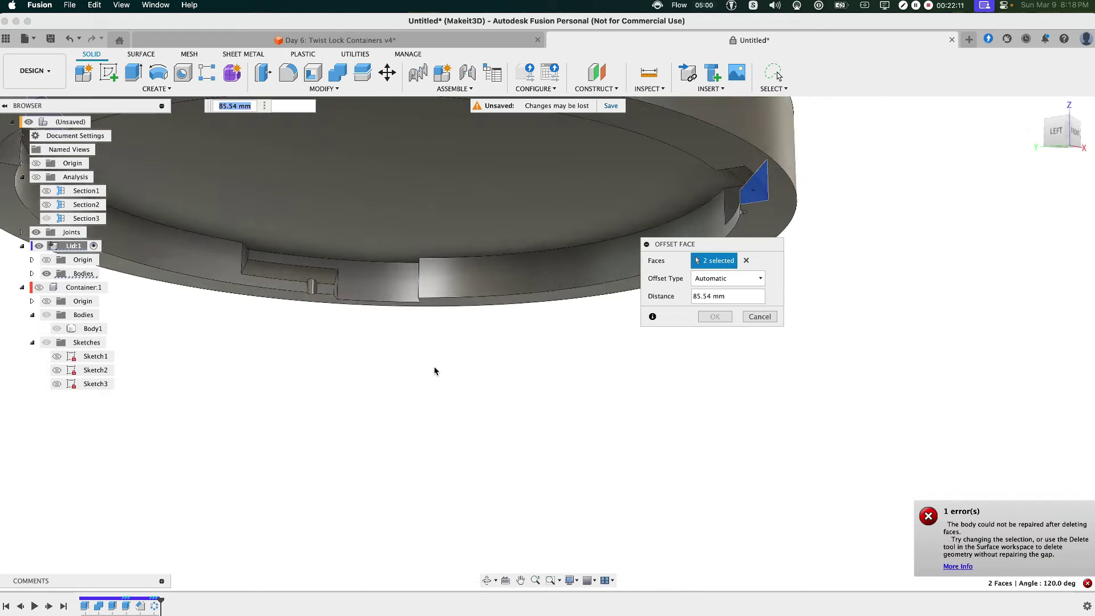
{"action": "middle_click_drag", "start_coordinate": [391, 364], "coordinate": [393, 308], "text": "shift"}
{"action": "left_click", "coordinate": [397, 302]}
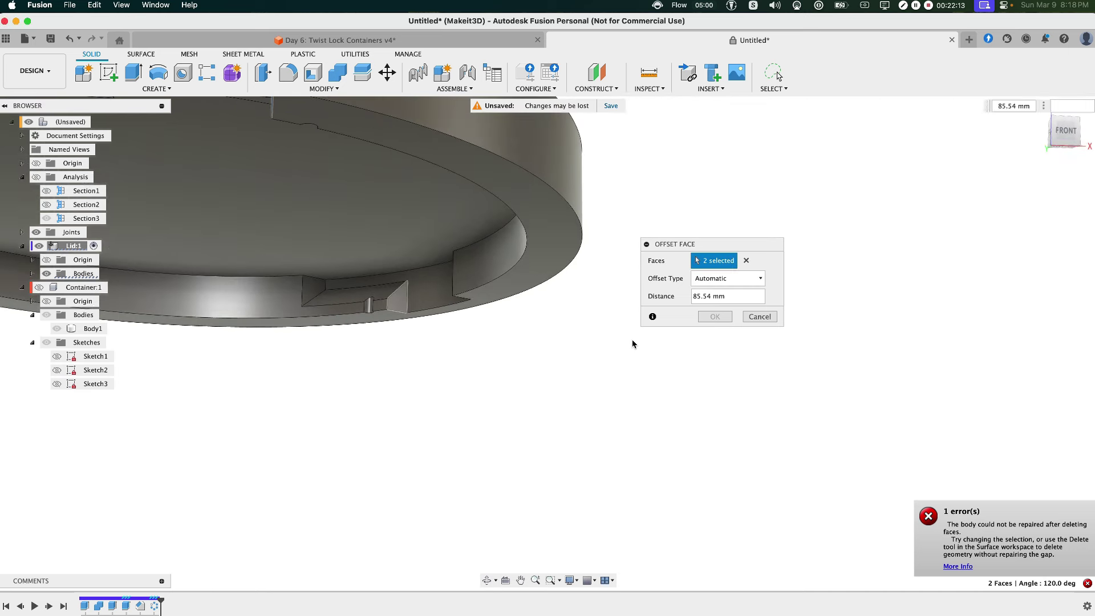
{"action": "left_click", "coordinate": [714, 297]}
{"action": "key", "text": "super+a"}
{"action": "type", "text": "-.4"}
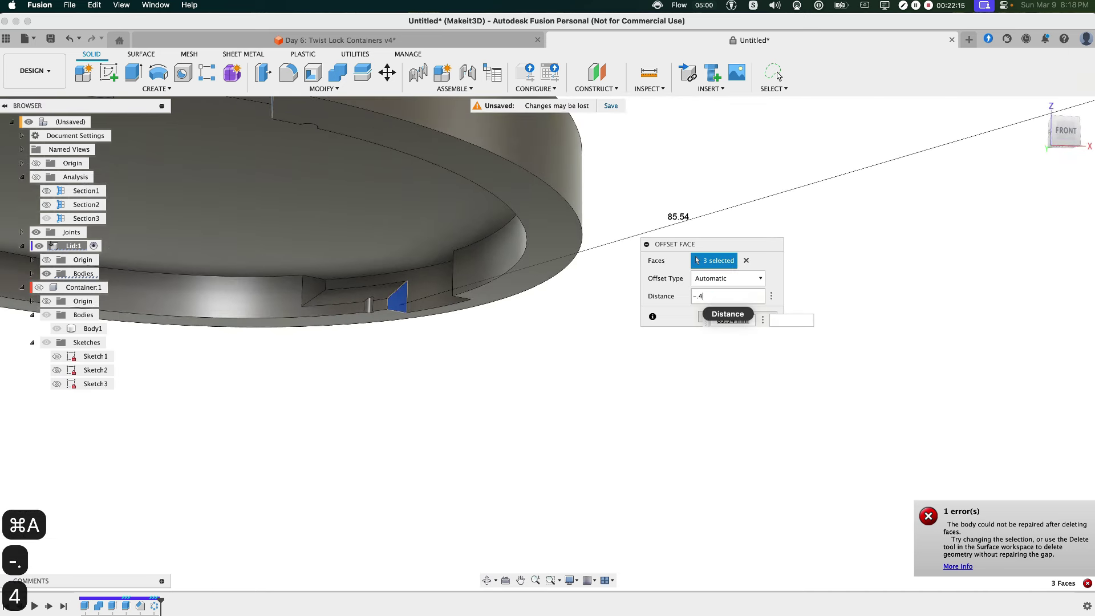
{"action": "key", "text": "Return"}
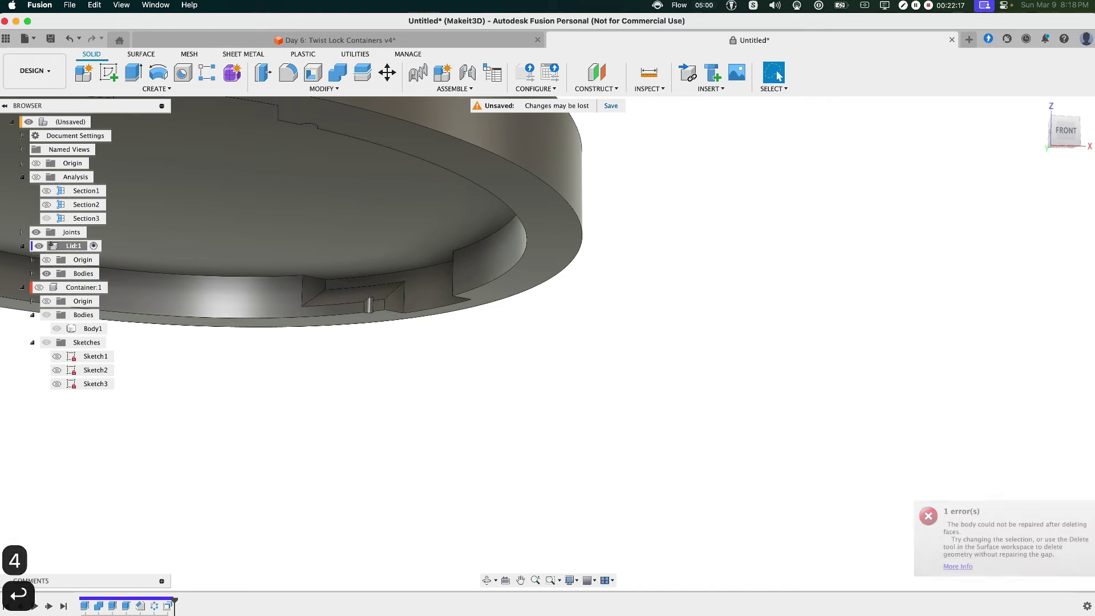
Show the Container component and the section analysis again to reveal the tabs inside the lid's slots
{"action": "scroll", "coordinate": [382, 388], "scroll_direction": "down", "scroll_amount": 5}
{"action": "middle_click_drag", "start_coordinate": [313, 362], "coordinate": [429, 333]}
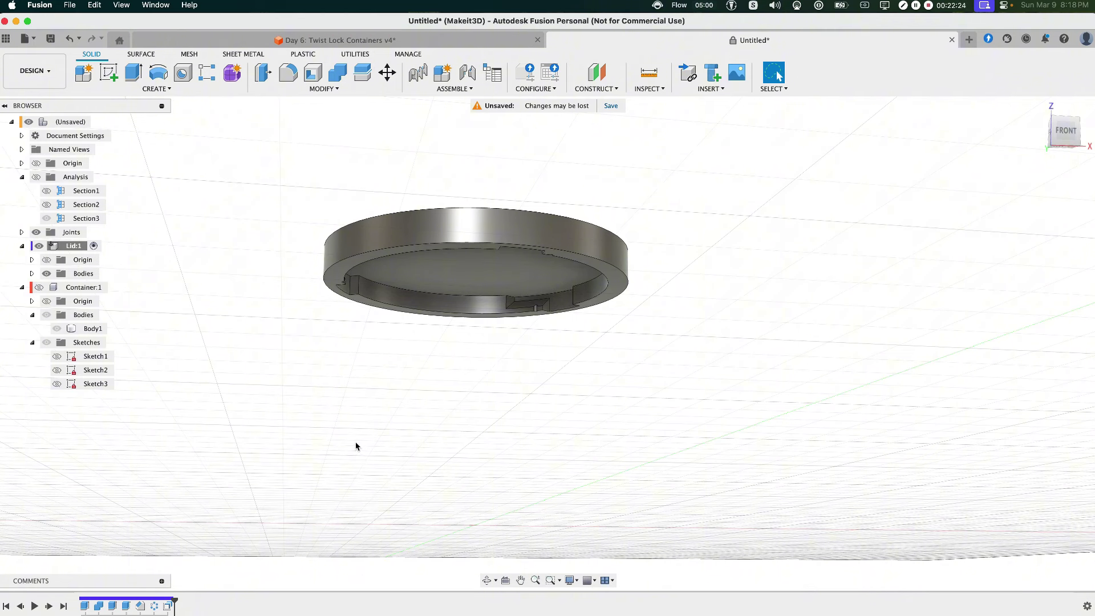
{"action": "left_click", "coordinate": [39, 287]}
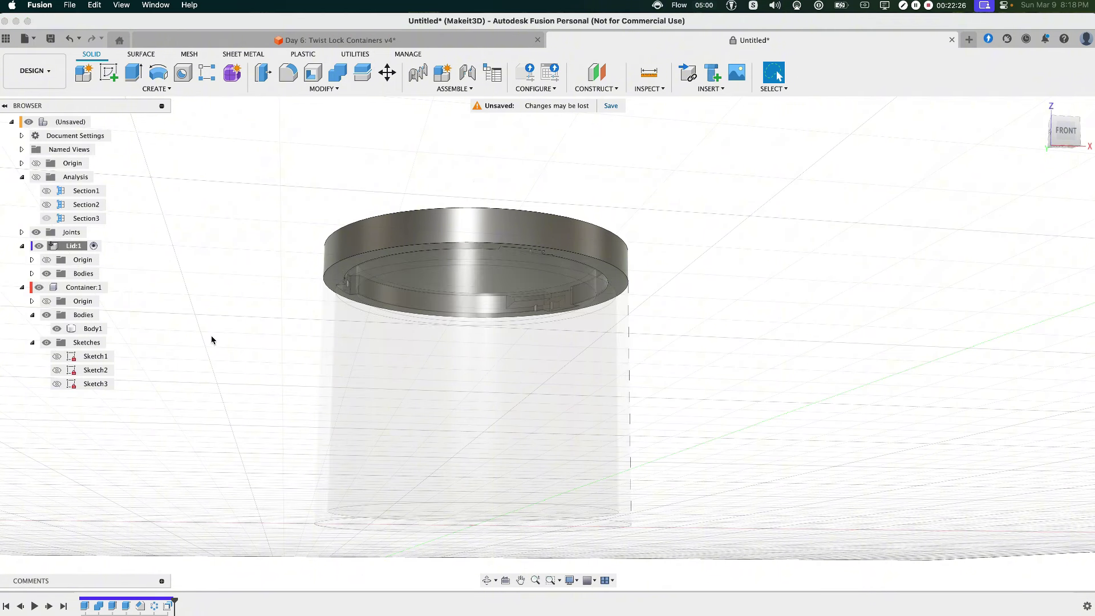
{"action": "left_click", "coordinate": [38, 178]}
{"action": "middle_click_drag", "start_coordinate": [272, 212], "coordinate": [314, 303], "text": "shift"}
{"action": "scroll", "coordinate": [361, 424], "scroll_direction": "up", "scroll_amount": 3}
{"action": "middle_click_drag", "start_coordinate": [368, 468], "coordinate": [474, 432], "text": "shift"}
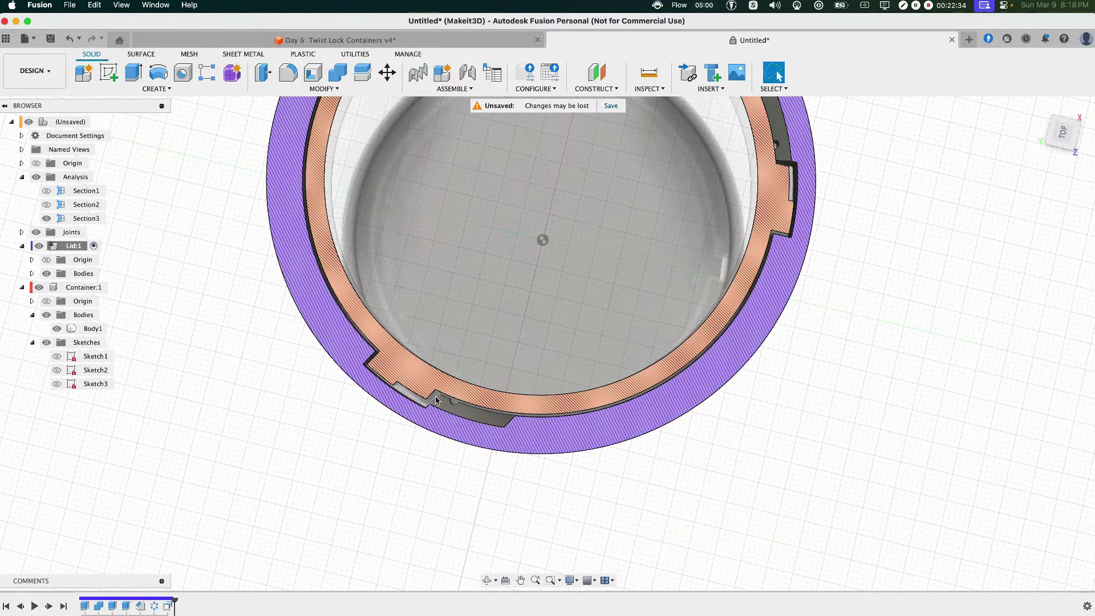
Rotate the revolute joint to -9 deg and examine the tab and bump fit against the lid's offset ledge in section
{"action": "double_click", "coordinate": [508, 236]}
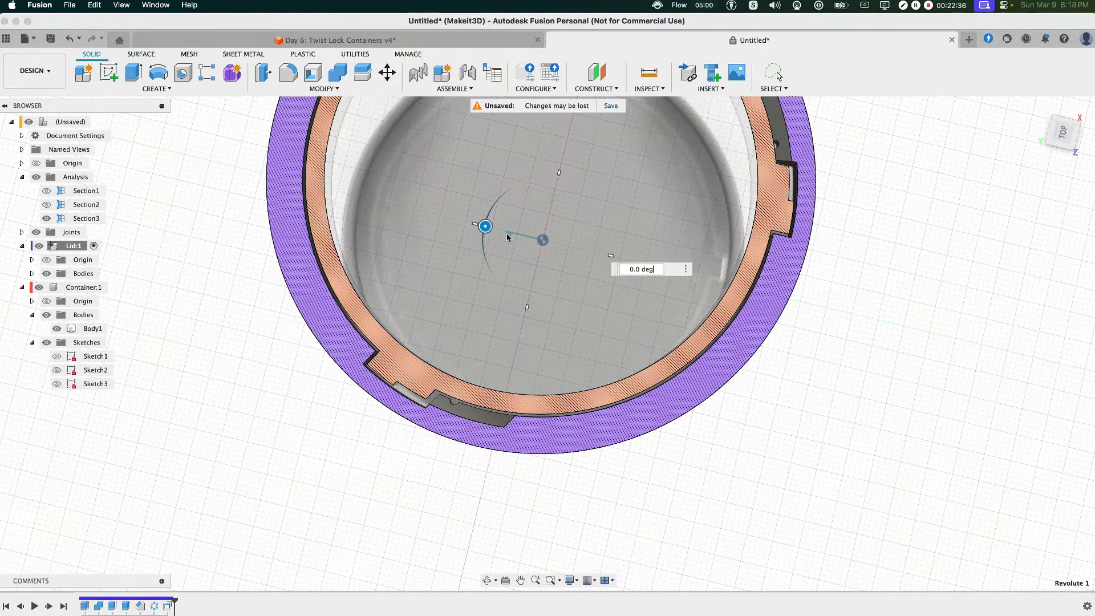
{"action": "left_click_drag", "start_coordinate": [487, 230], "coordinate": [495, 223]}
{"action": "type", "text": "-9"}
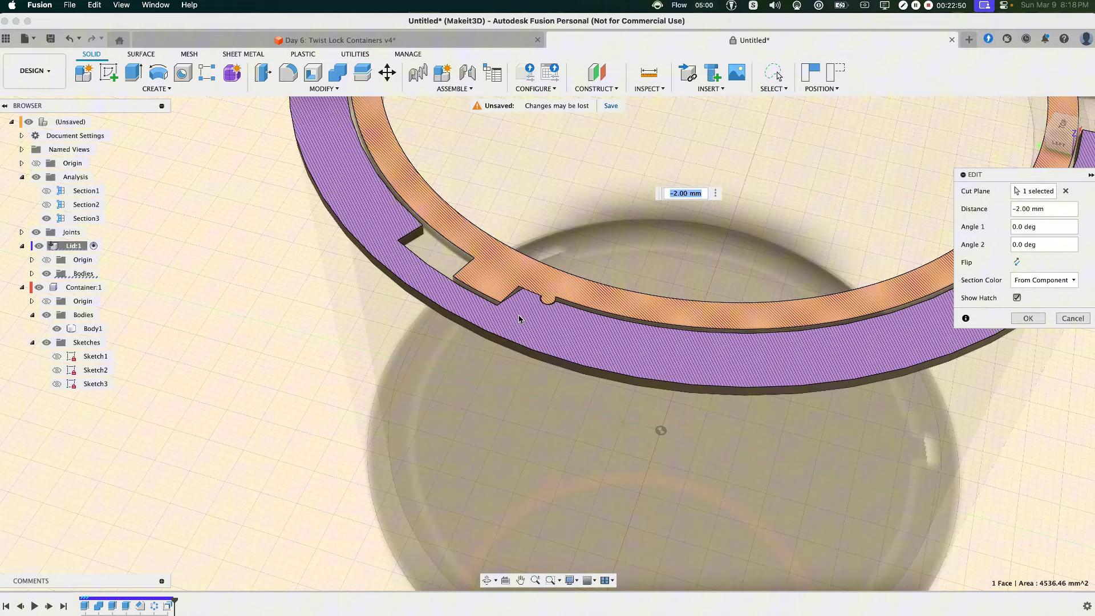
{"action": "middle_click_drag", "start_coordinate": [519, 320], "coordinate": [549, 308], "text": "shift"}
{"action": "scroll", "coordinate": [543, 300], "scroll_direction": "up", "scroll_amount": 4}
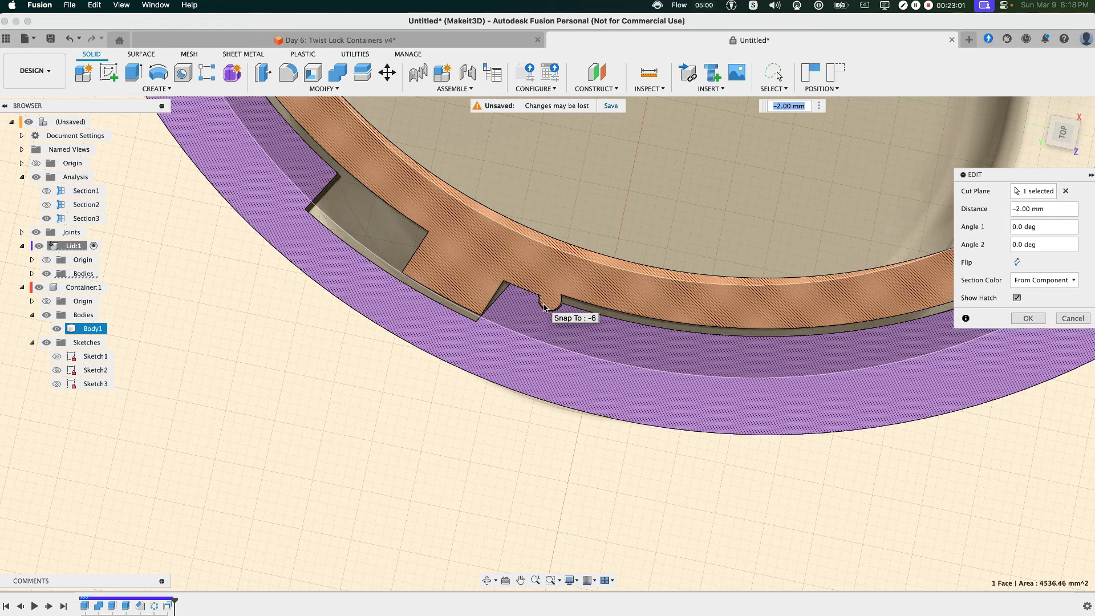
{"action": "scroll", "coordinate": [543, 307], "scroll_direction": "down", "scroll_amount": 10}
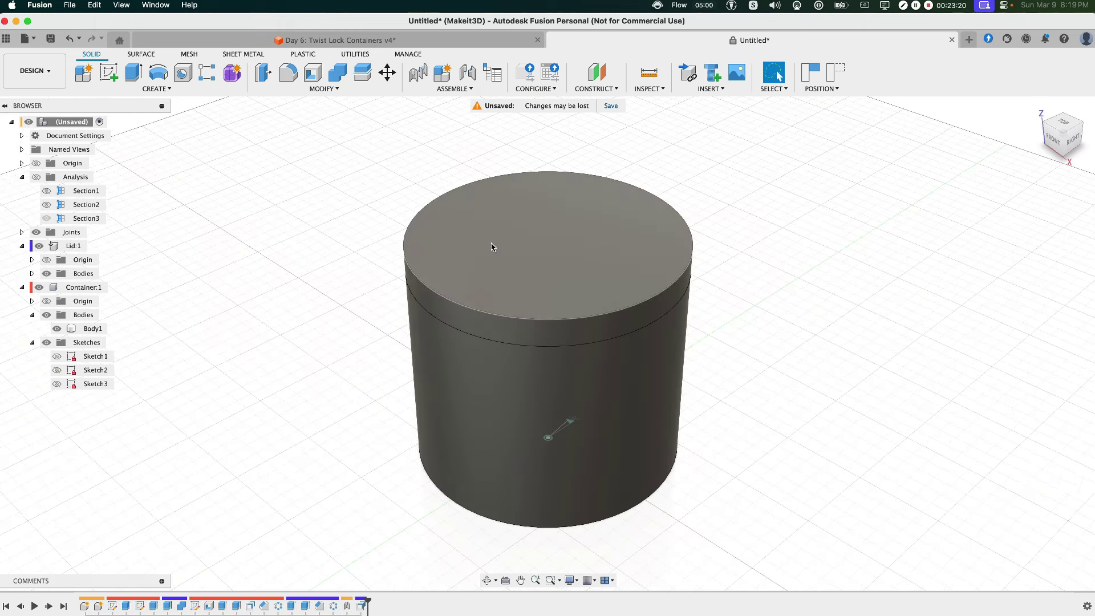
Chamfer the lid's top outer edge with an equal distance of 2 mm
{"action": "left_click", "coordinate": [397, 276]}
{"action": "type", "text": "s"}
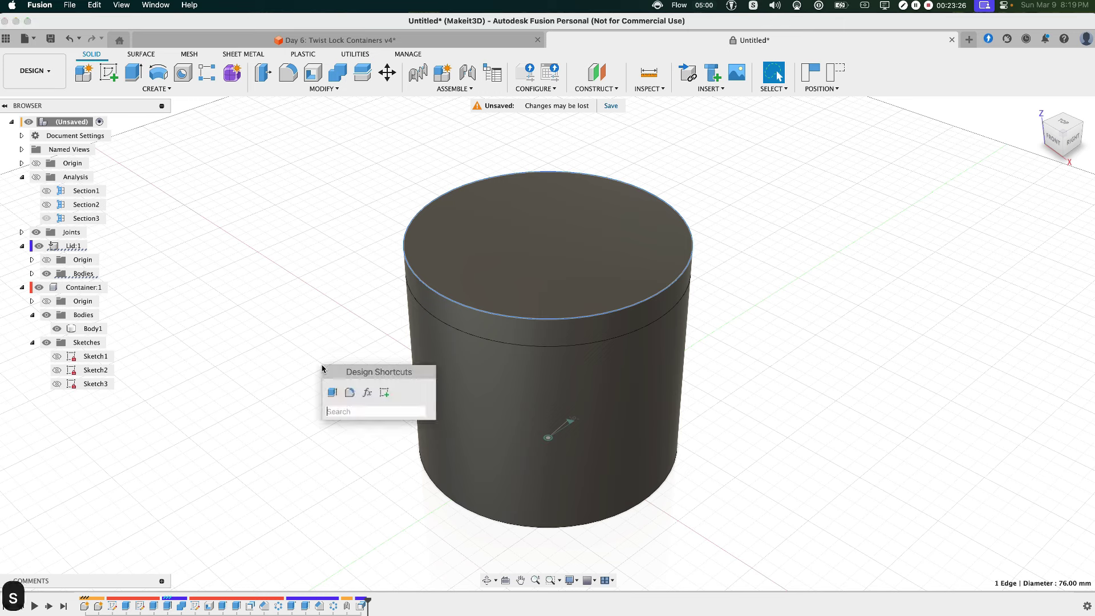
{"action": "type", "text": "ch"}
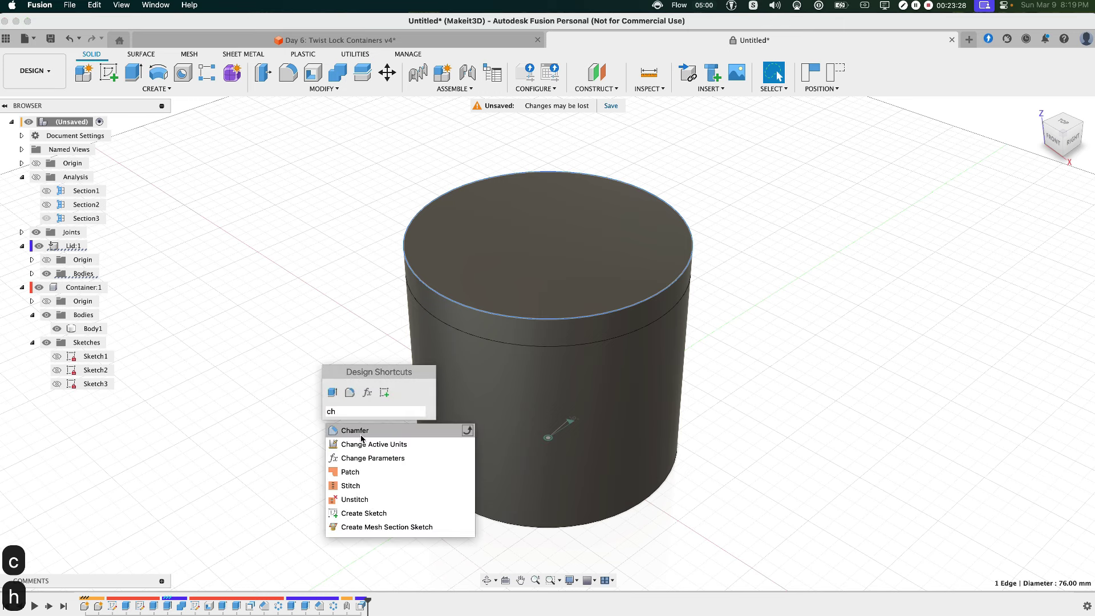
{"action": "left_click", "coordinate": [361, 437]}
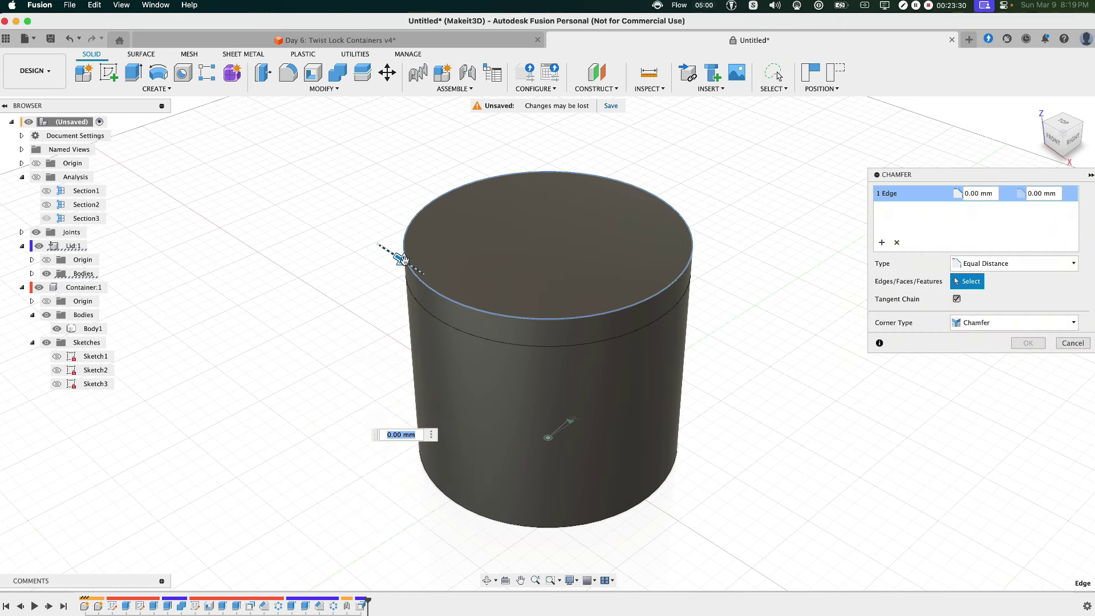
{"action": "type", "text": "2"}
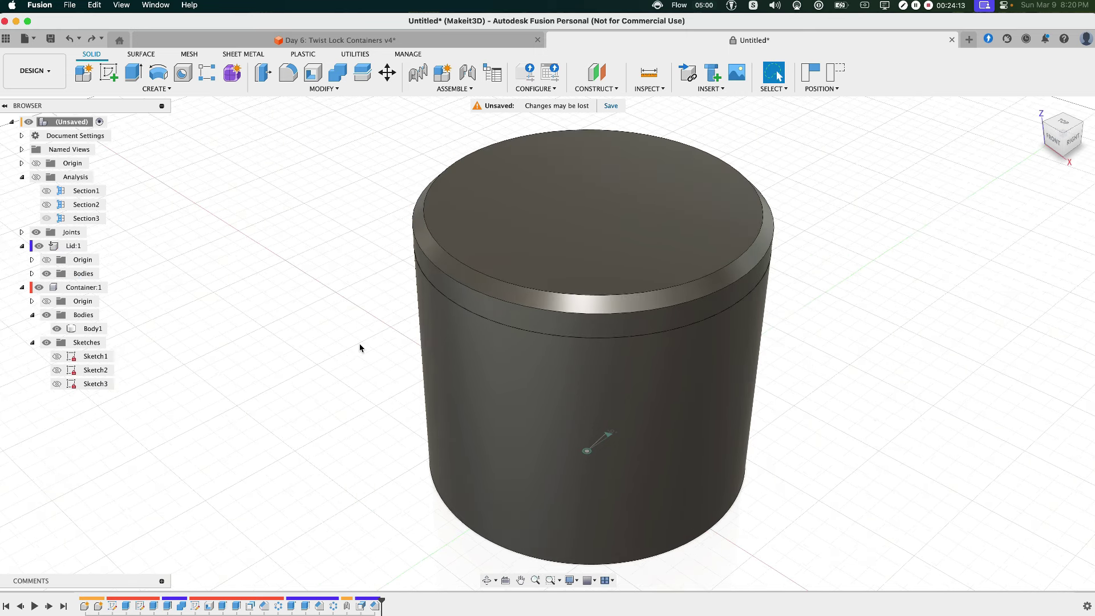
Create a construction plane tangent to the lid's chamfer face at an angle of 0 deg
{"action": "type", "text": "s"}
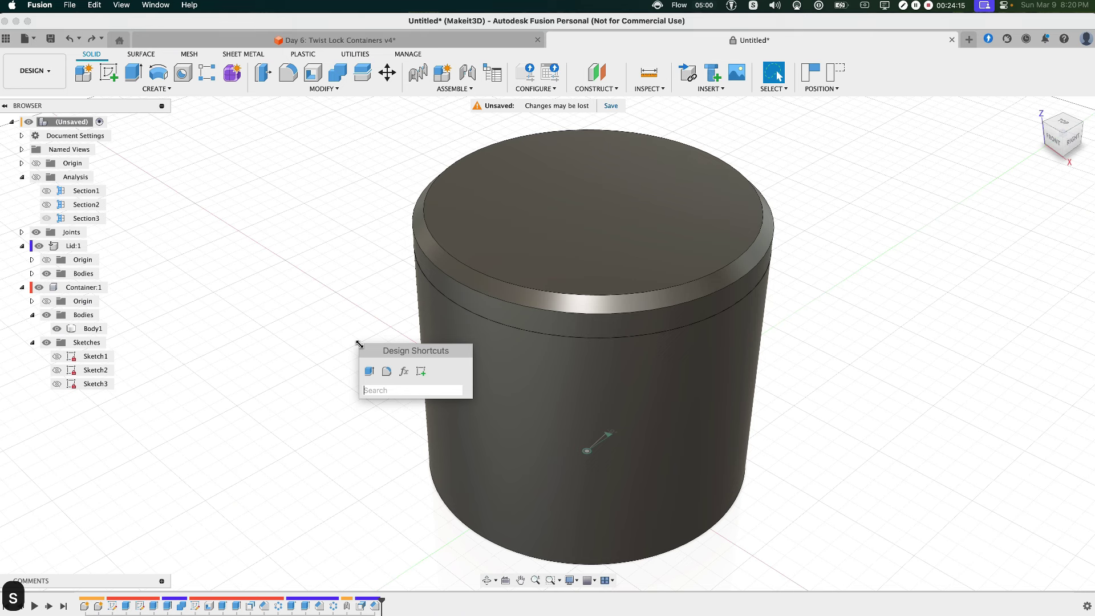
{"action": "type", "text": "tange"}
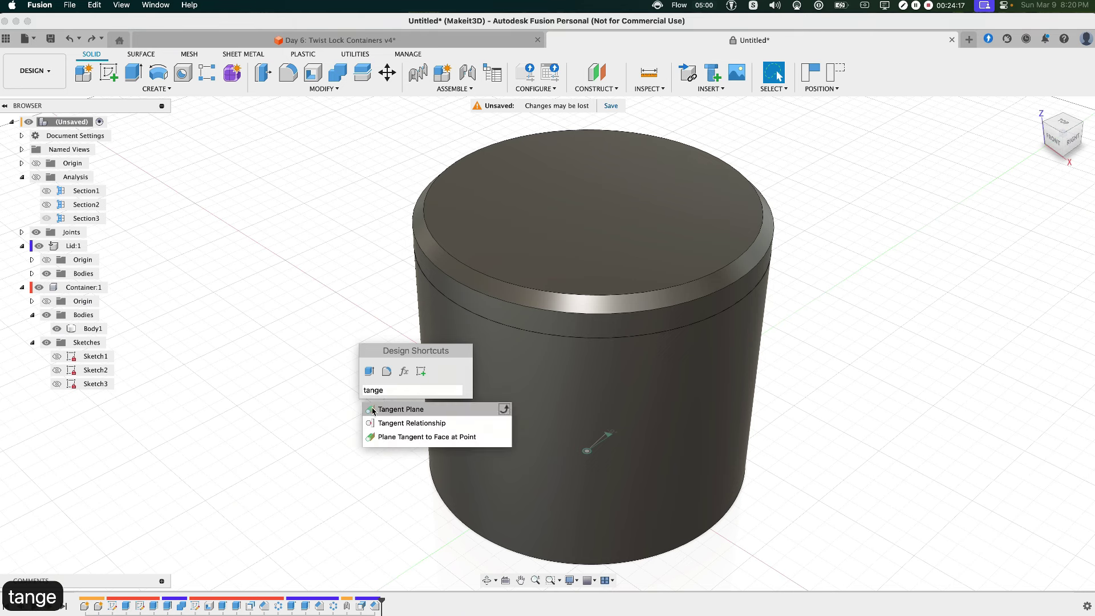
{"action": "left_click", "coordinate": [401, 409]}
{"action": "left_click", "coordinate": [644, 340]}
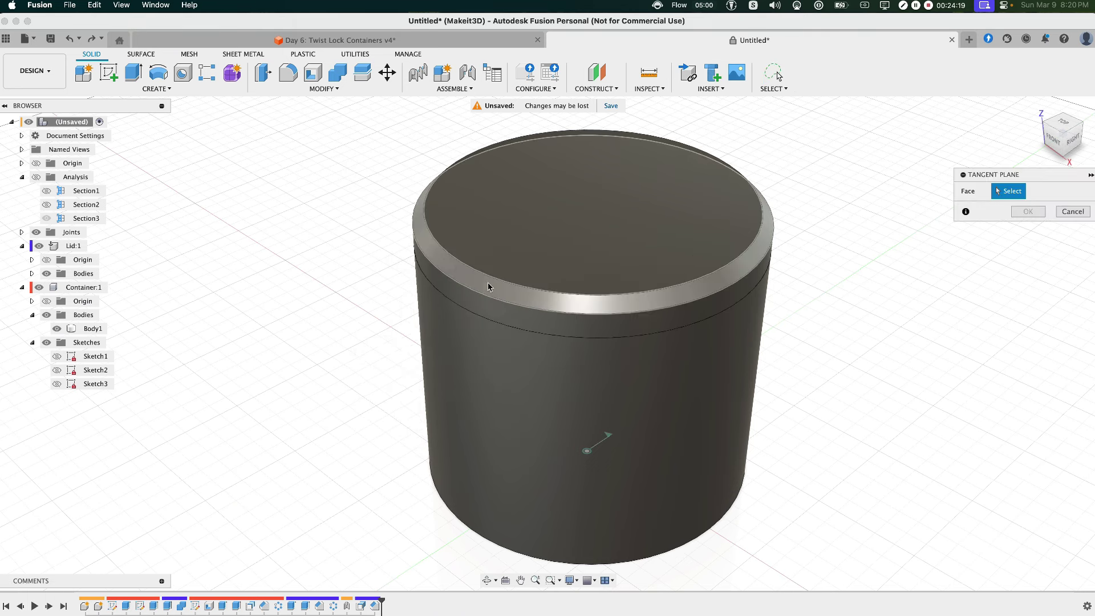
{"action": "left_click", "coordinate": [451, 268]}
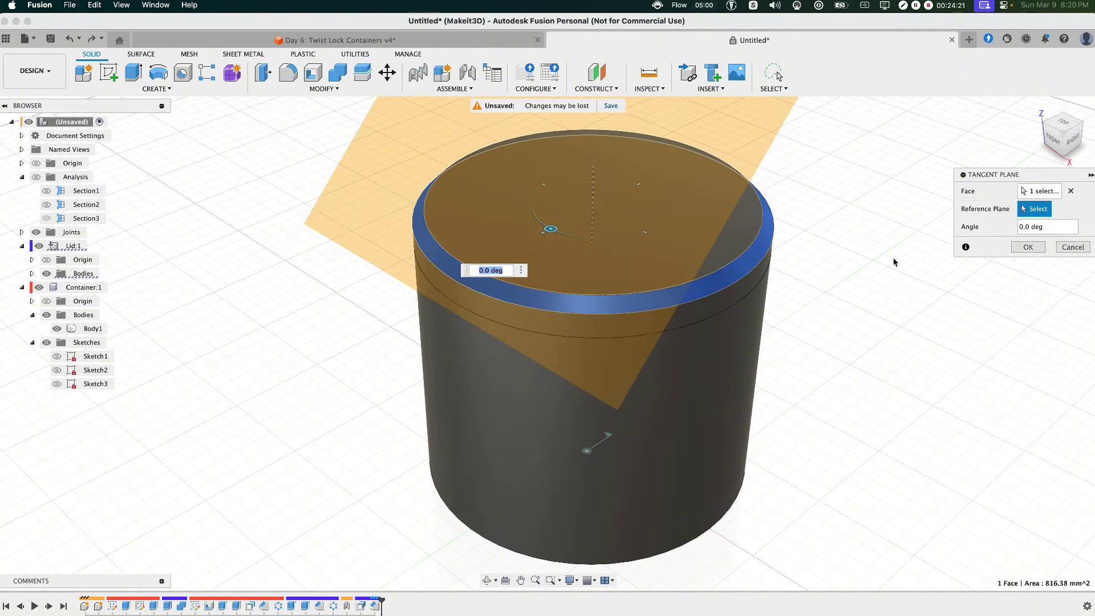
{"action": "left_click", "coordinate": [1016, 249]}
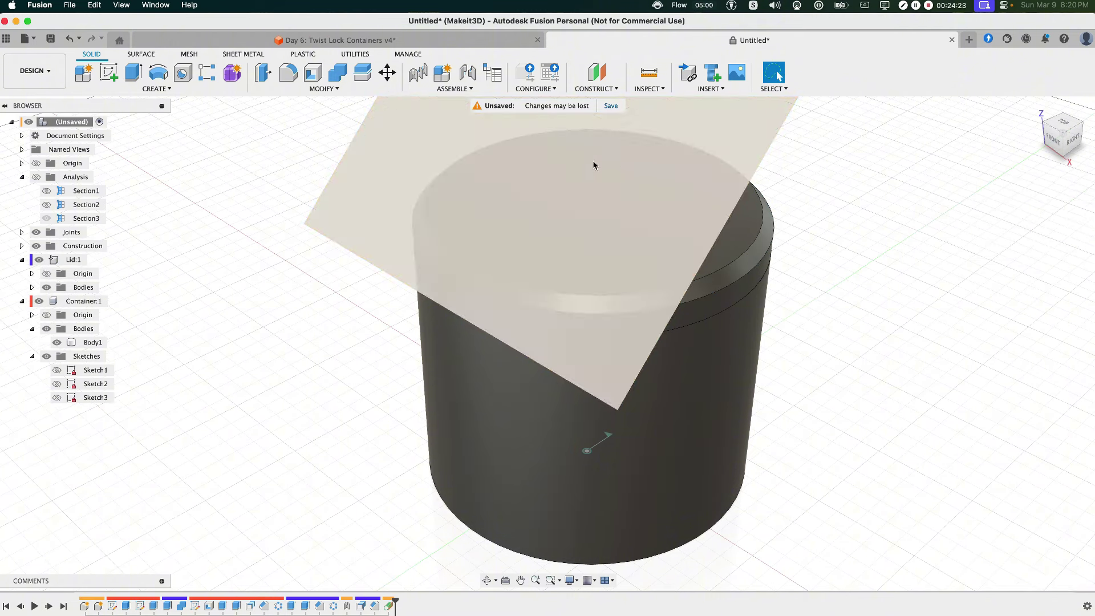
Sketch a circle on the tangent plane, centred on the lid's front chamfer, and set its diameter to 15 mm
{"action": "left_click", "coordinate": [106, 82]}
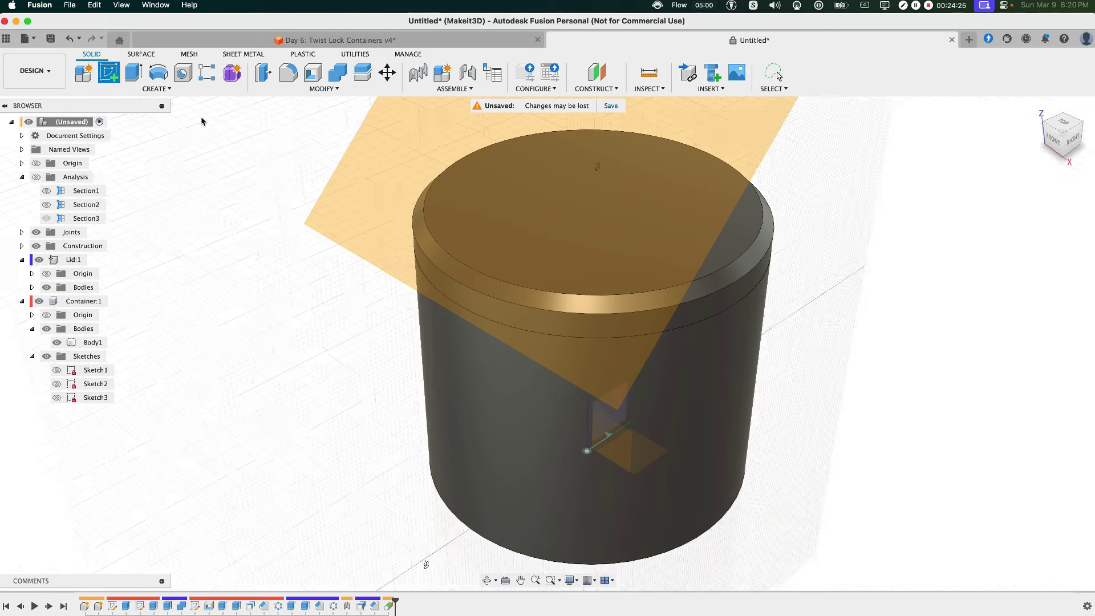
{"action": "left_click", "coordinate": [334, 181]}
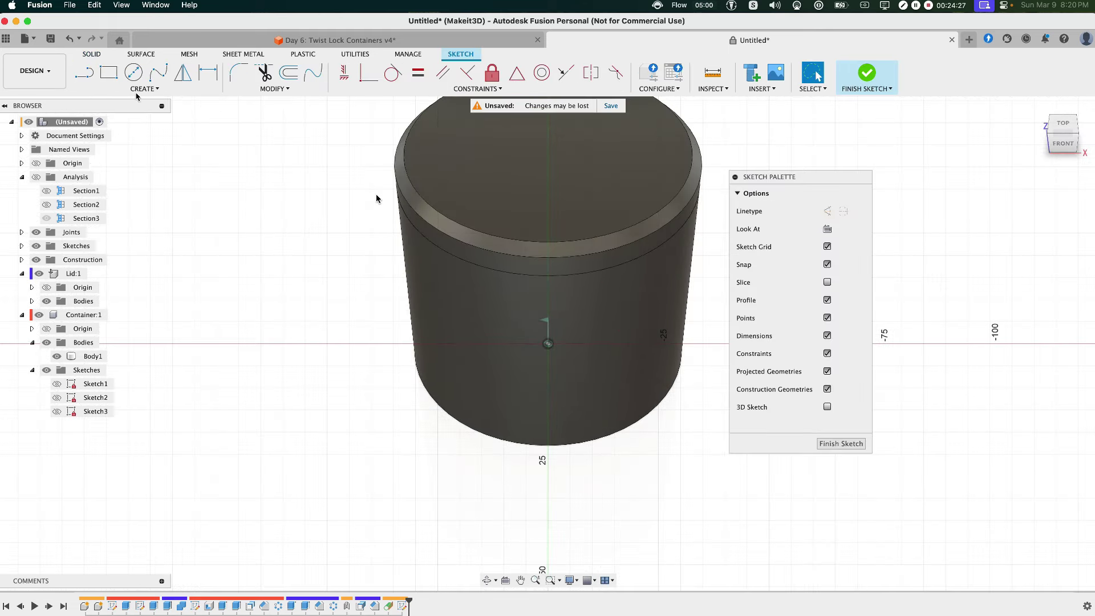
{"action": "key", "text": "c"}
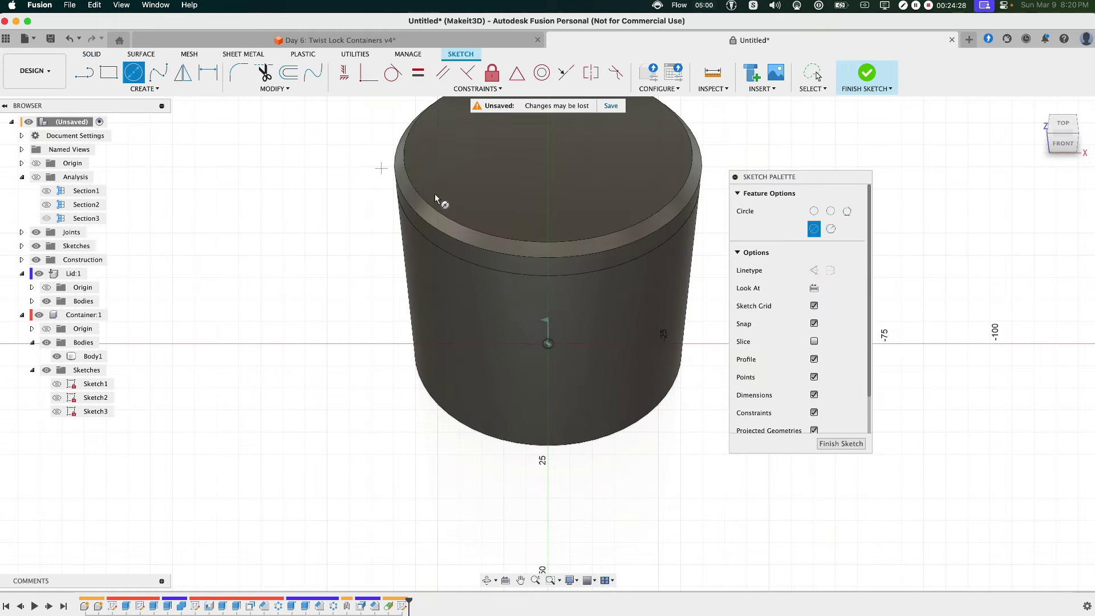
{"action": "left_click", "coordinate": [549, 248]}
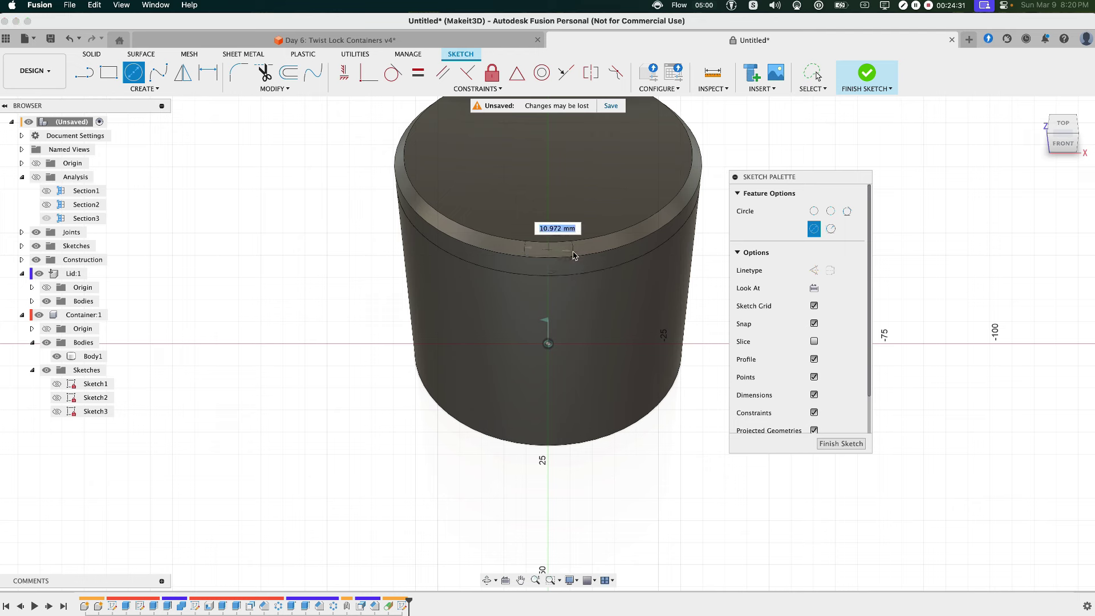
{"action": "left_click", "coordinate": [573, 249]}
{"action": "key", "text": "d"}
{"action": "left_click", "coordinate": [404, 340]}
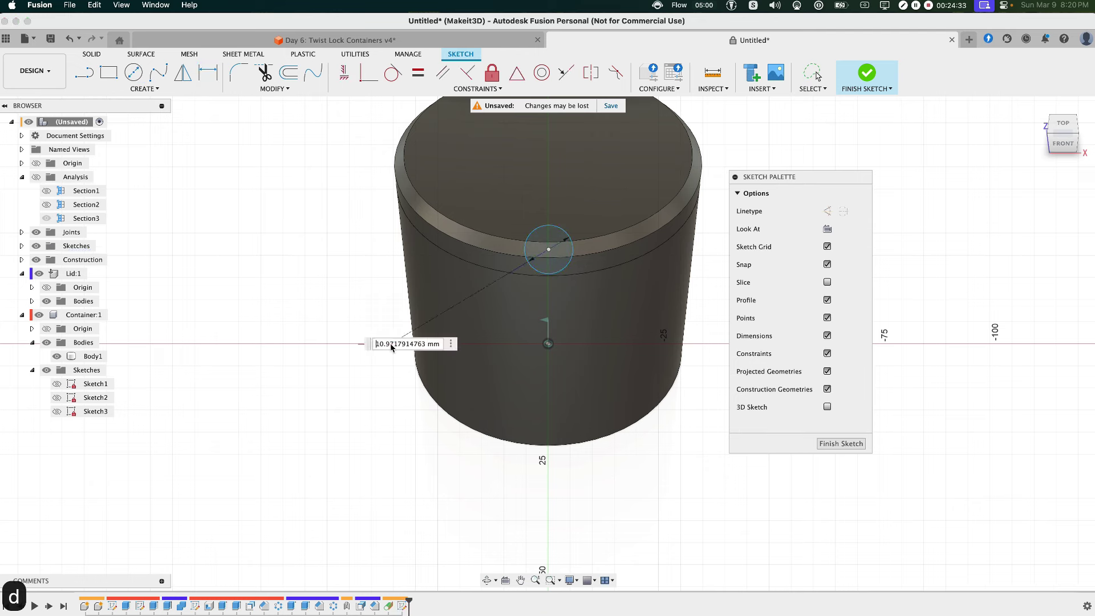
{"action": "type", "text": "15"}
{"action": "key", "text": "Return"}
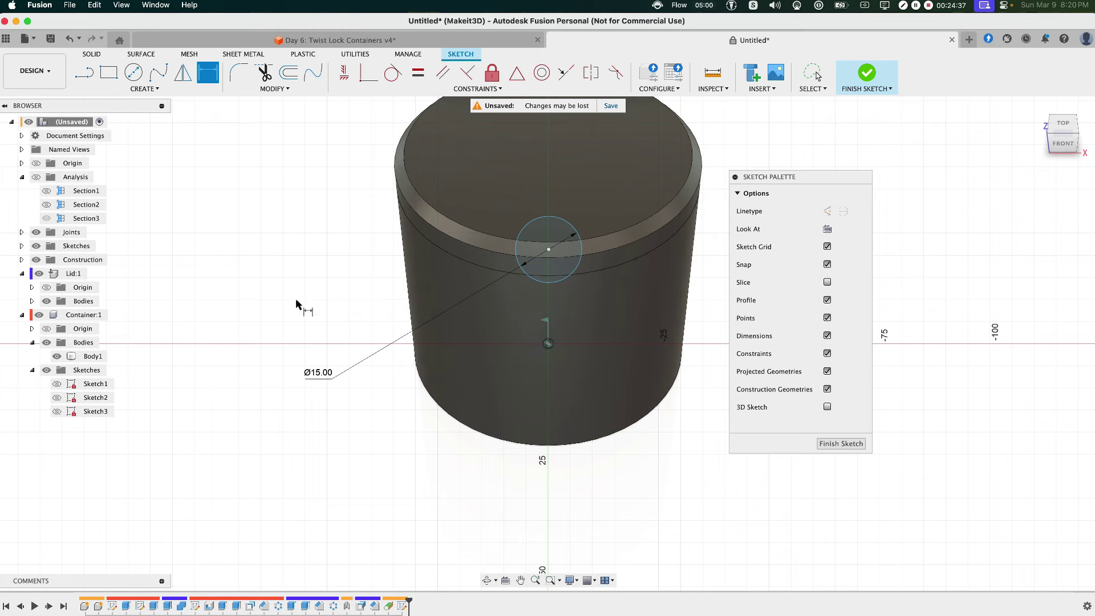
Extrude the circle profile -2 mm as a cut into the lid's chamfered edge
{"action": "middle_click_drag", "start_coordinate": [301, 308], "coordinate": [271, 328]}
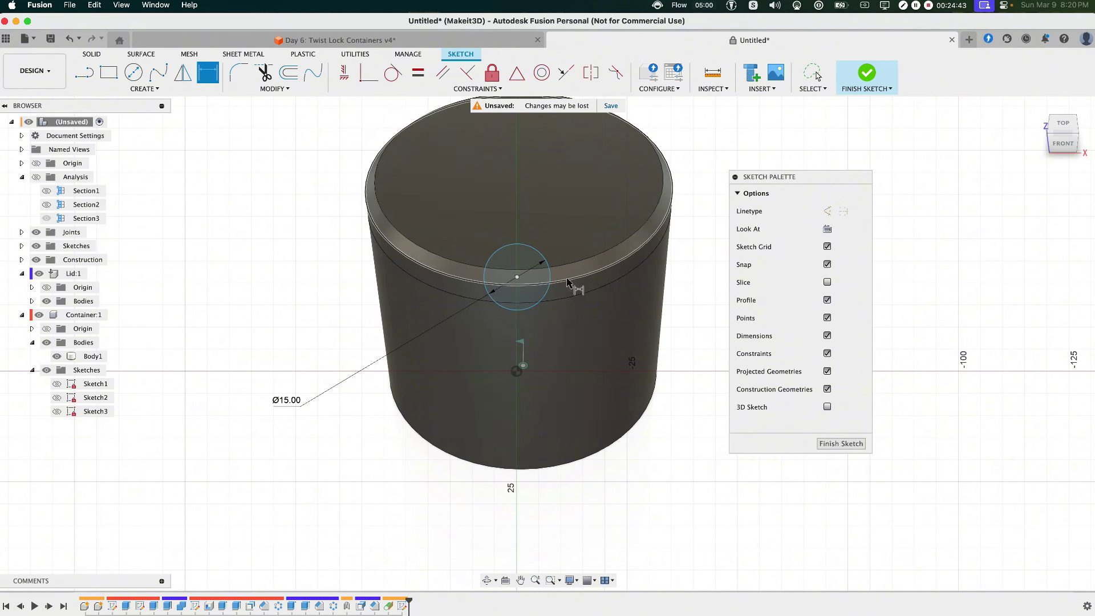
{"action": "key", "text": "e"}
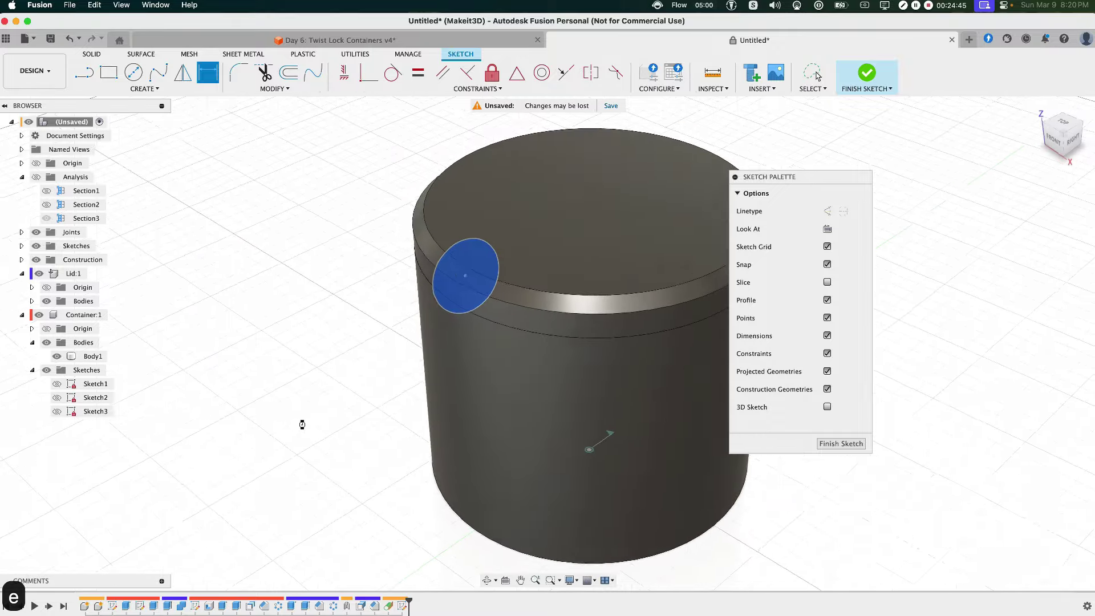
{"action": "type", "text": "-3"}
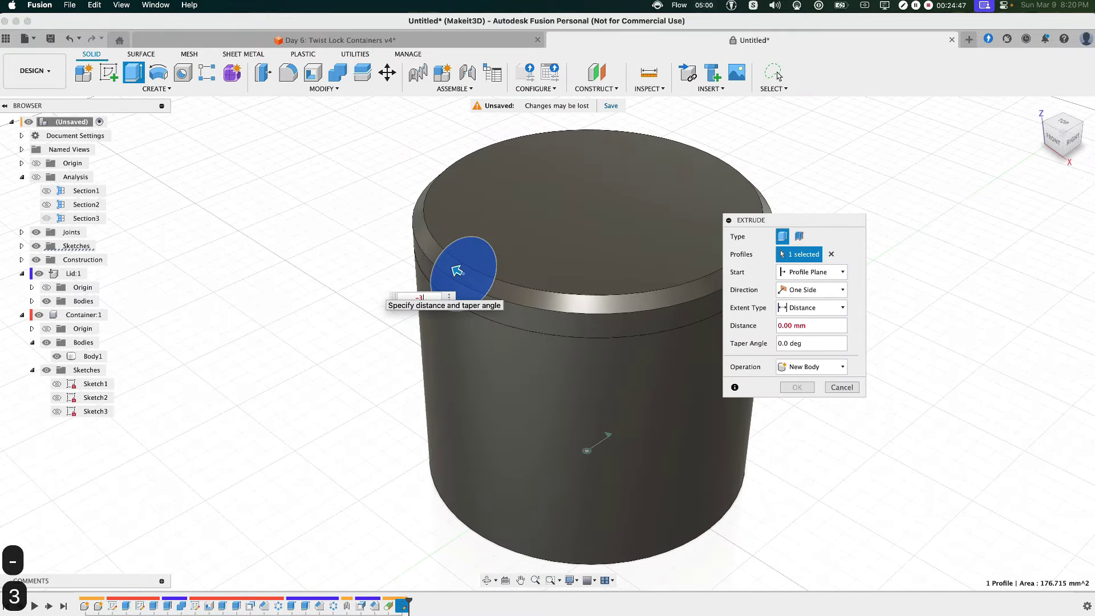
{"action": "key", "text": "BackSpace"}
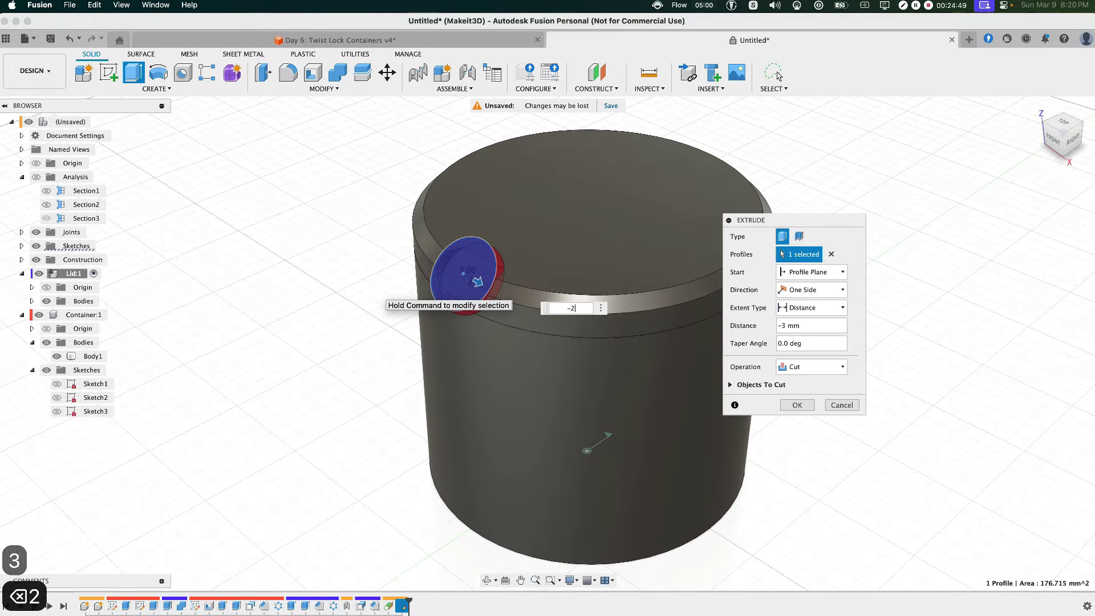
{"action": "key", "text": "Return"}
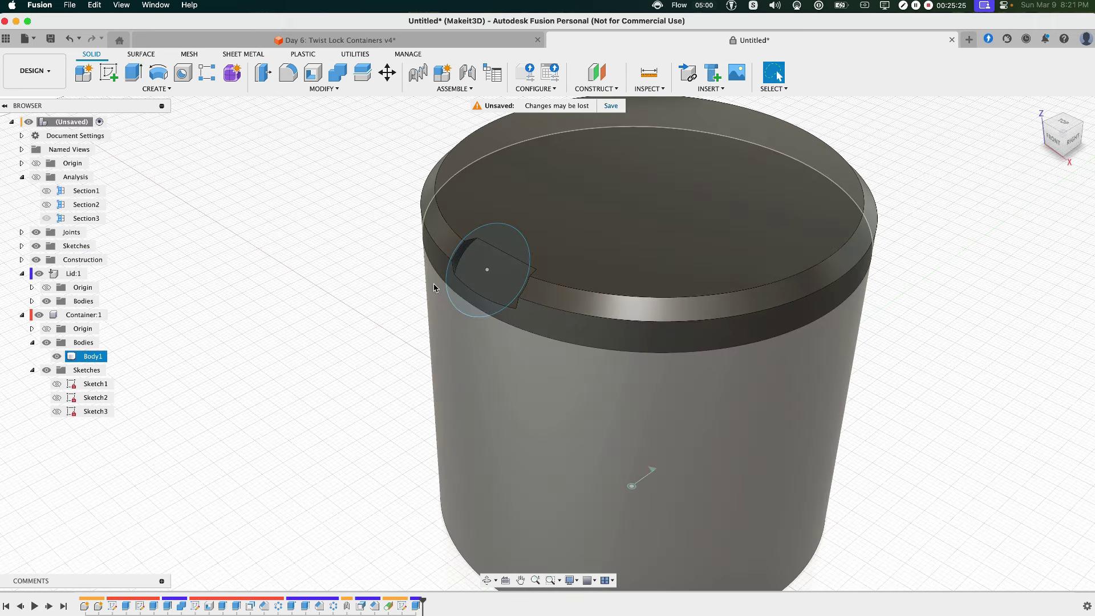
Fillet the four side edges of the lid's circular cut with a 4 mm radius
{"action": "key", "text": "f"}
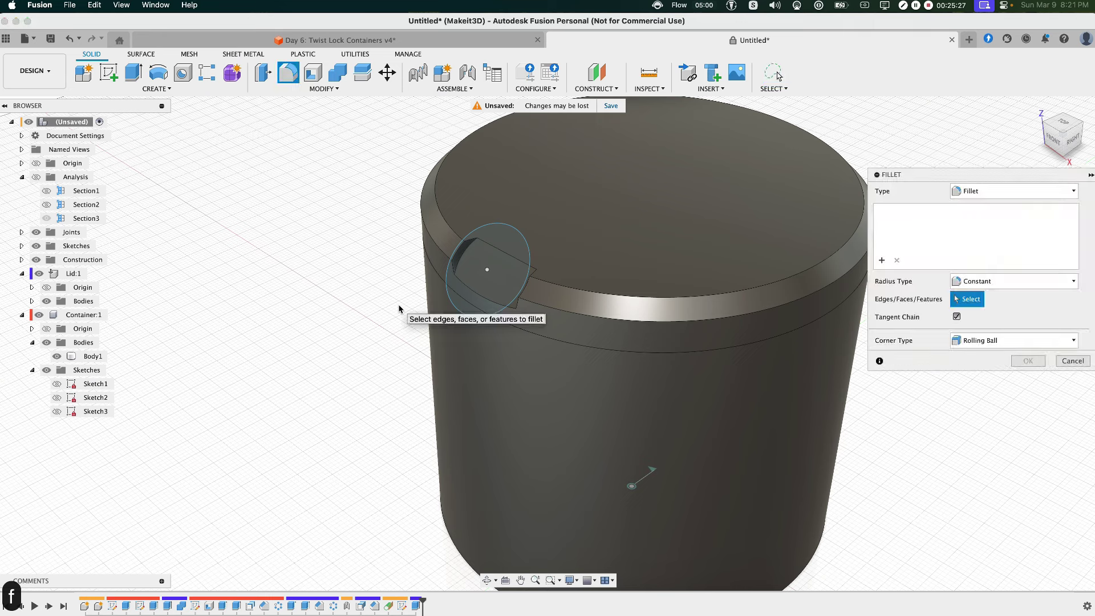
{"action": "left_click", "coordinate": [462, 247]}
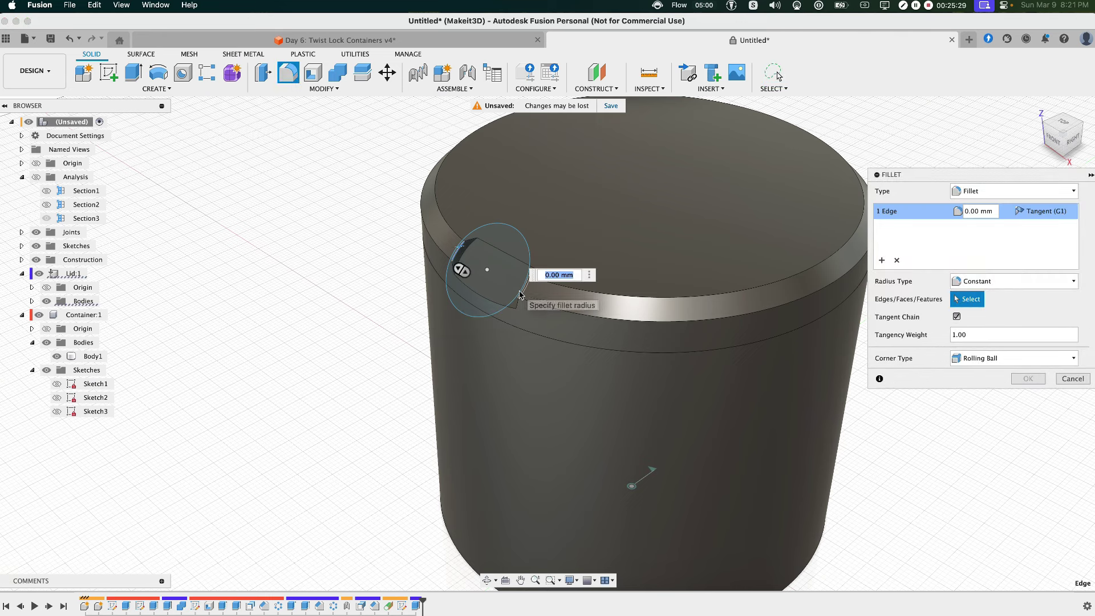
{"action": "left_click", "coordinate": [461, 264]}
{"action": "left_click_drag", "start_coordinate": [512, 290], "coordinate": [542, 298]}
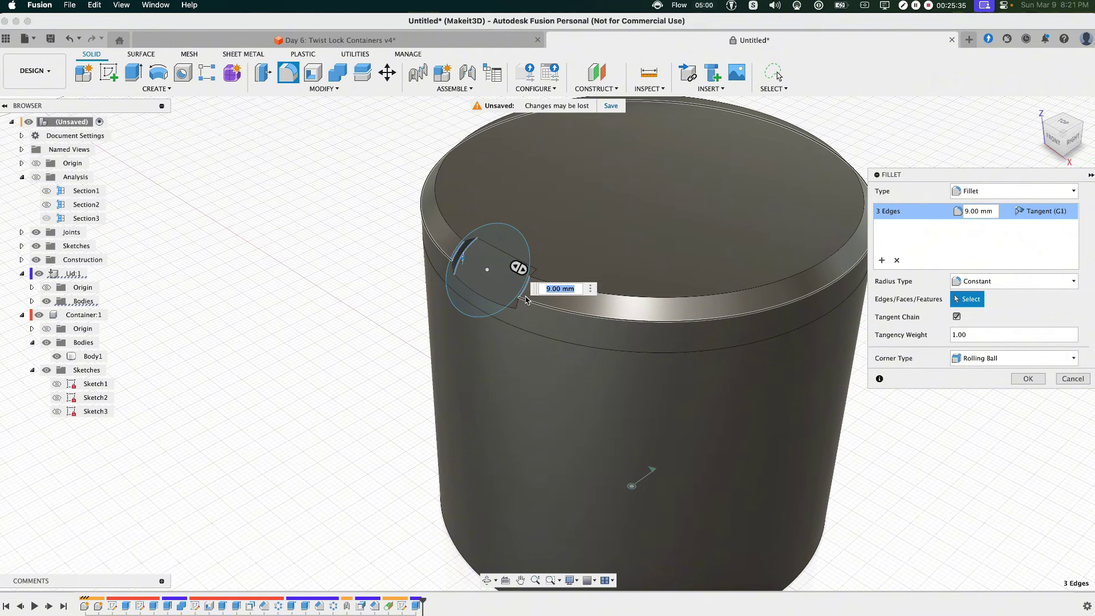
{"action": "left_click", "coordinate": [520, 296]}
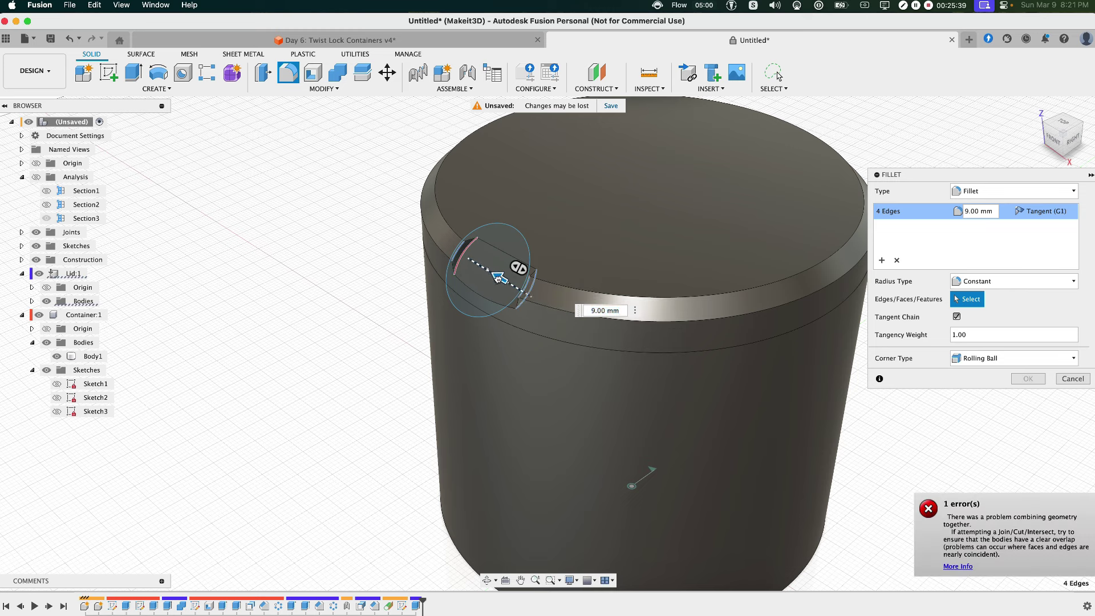
{"action": "mouse_move", "coordinate": [497, 278]}
{"action": "left_mouse_down"}
{"action": "mouse_move", "coordinate": [481, 264]}
{"action": "mouse_move", "coordinate": [508, 283]}
{"action": "left_mouse_up"}
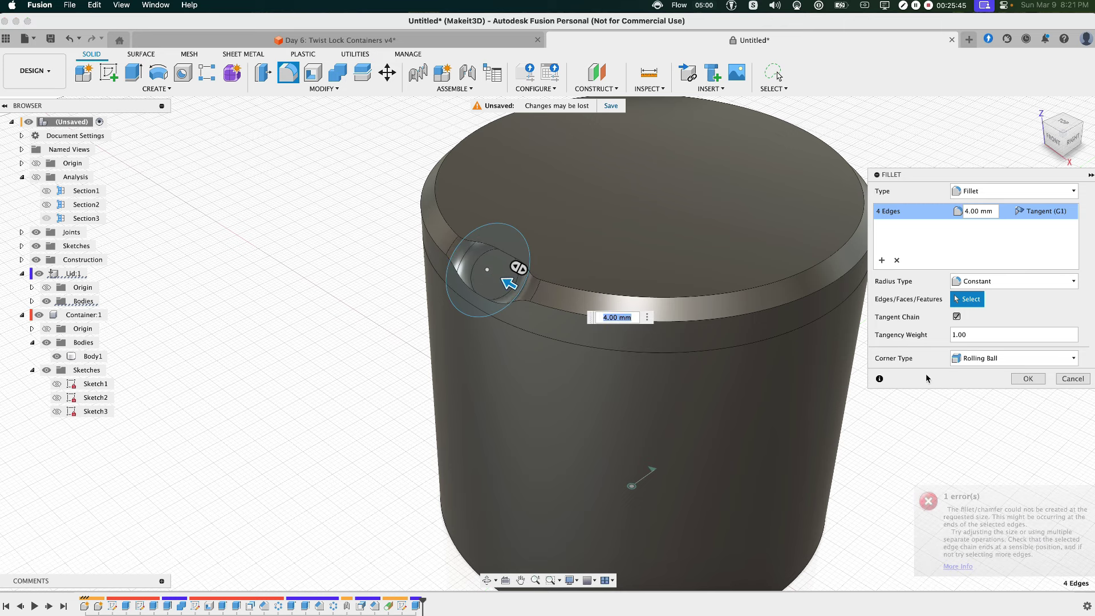
{"action": "left_click", "coordinate": [1029, 379]}
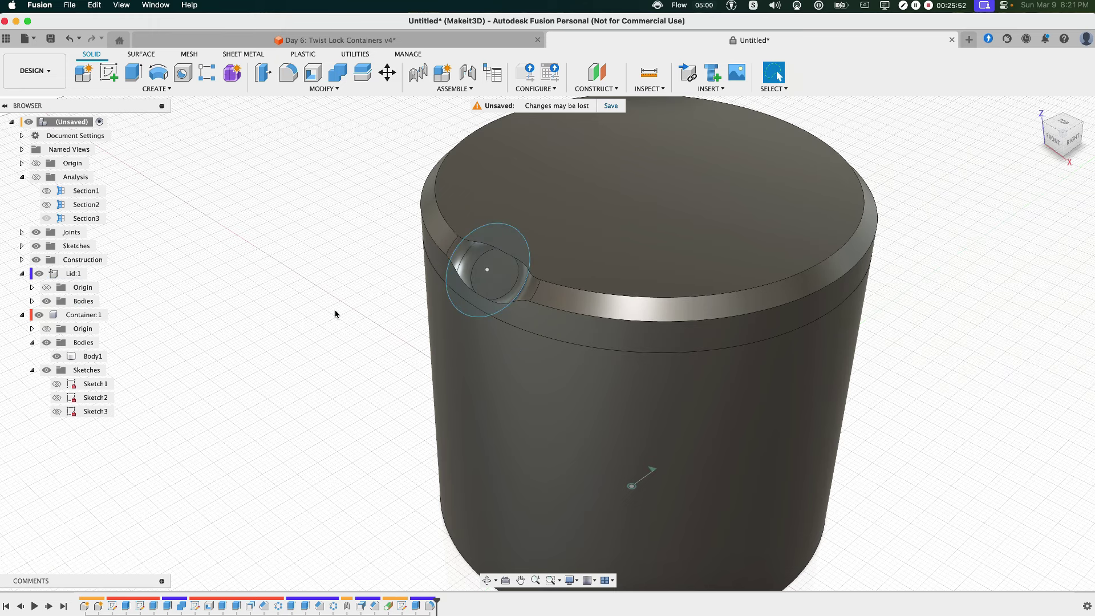
Circular-pattern the lid's cut and fillet features around the vertical centre axis with full distribution and a quantity of 5
{"action": "type", "text": "scir"}
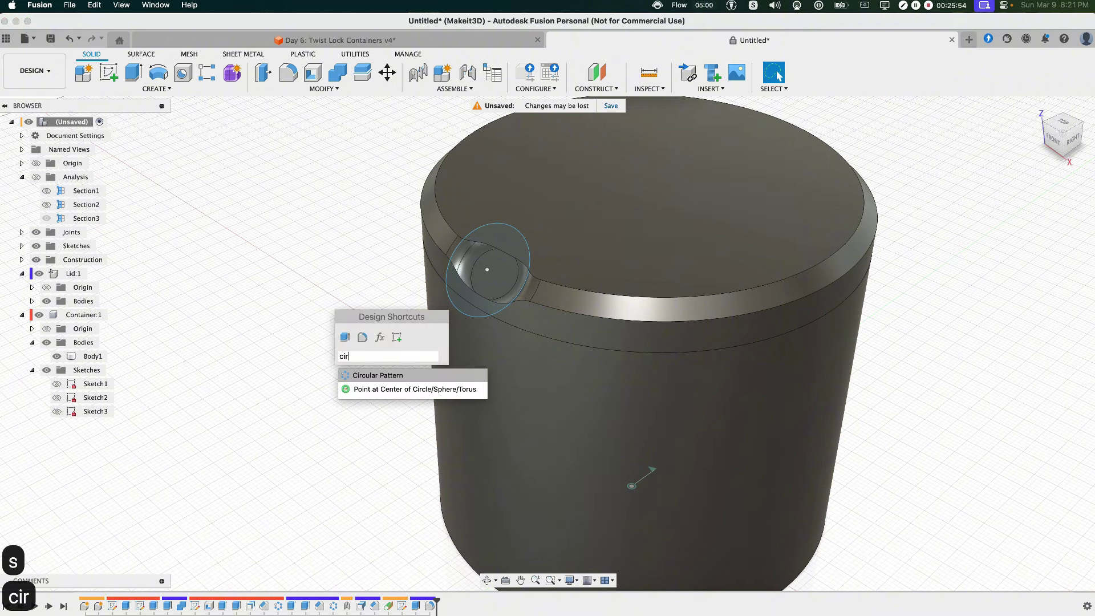
{"action": "key", "text": "Return"}
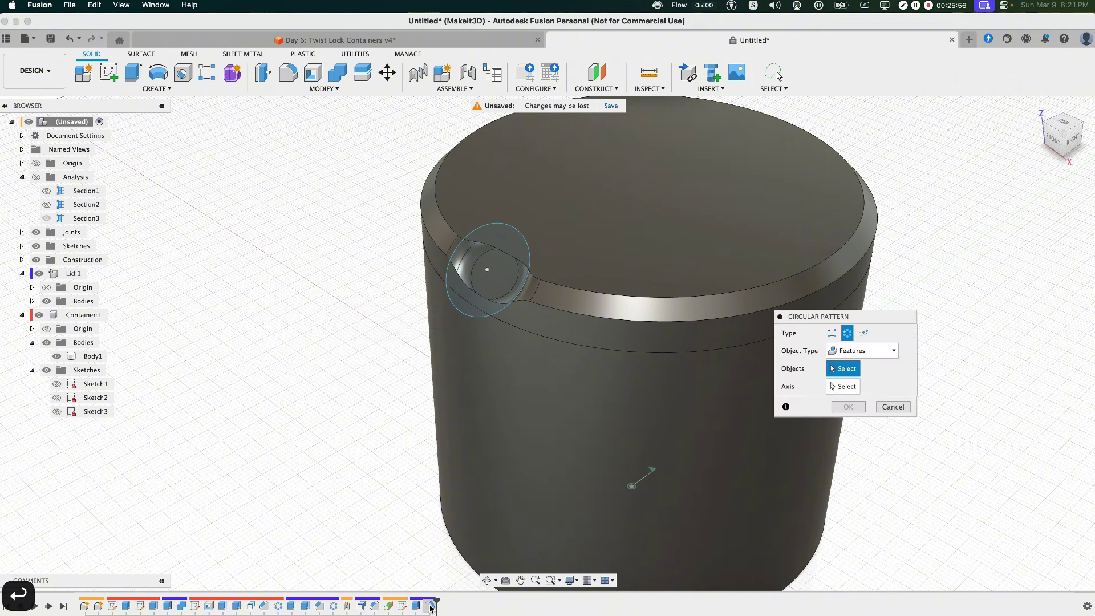
{"action": "left_click", "coordinate": [416, 606]}
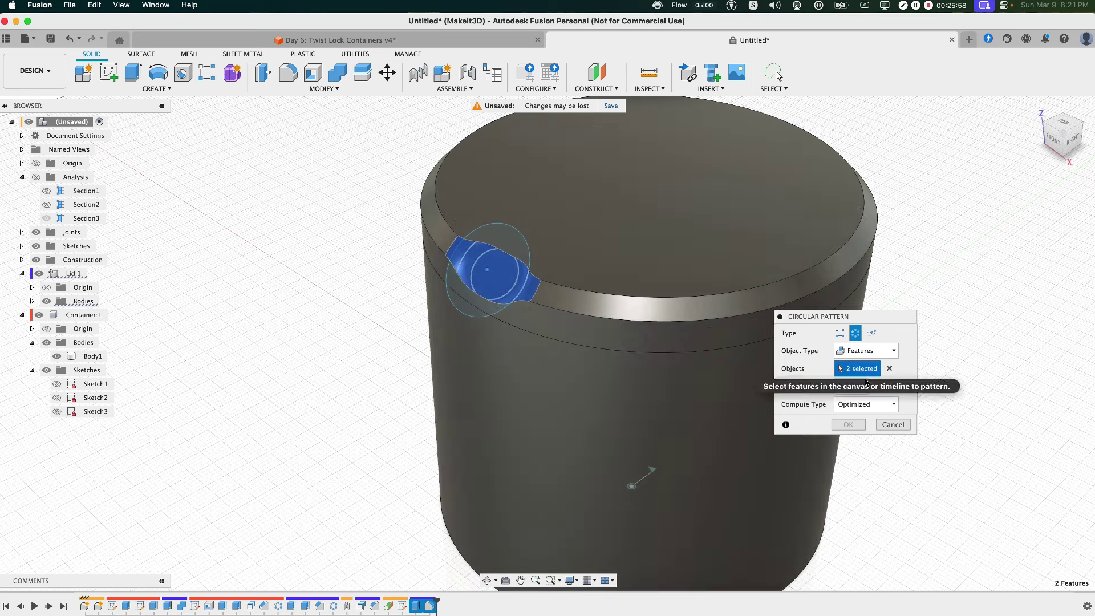
{"action": "left_click", "coordinate": [851, 386]}
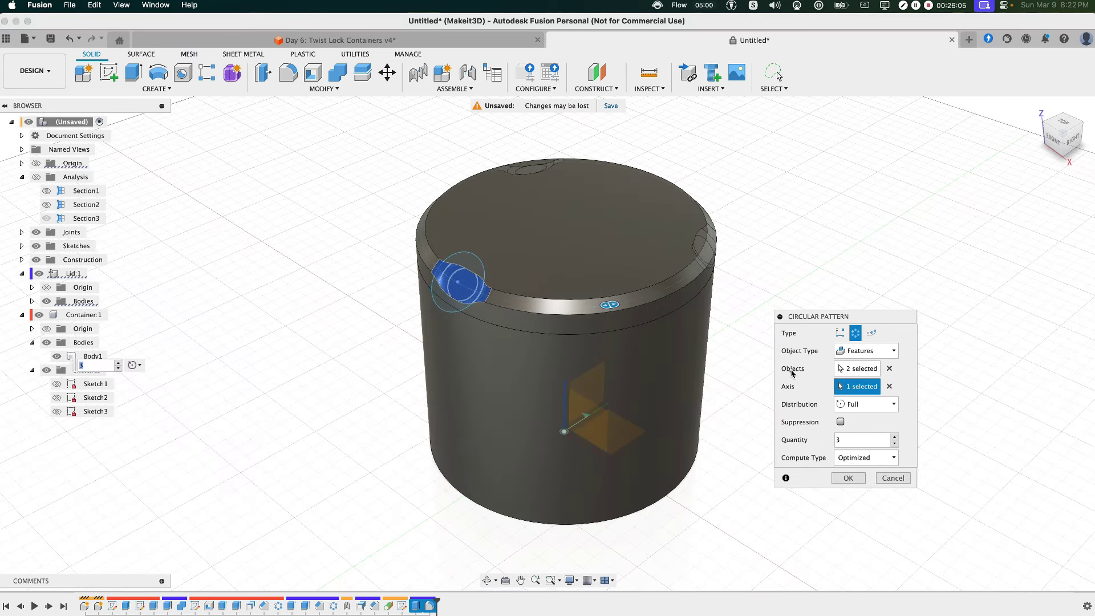
{"action": "left_click", "coordinate": [895, 437]}
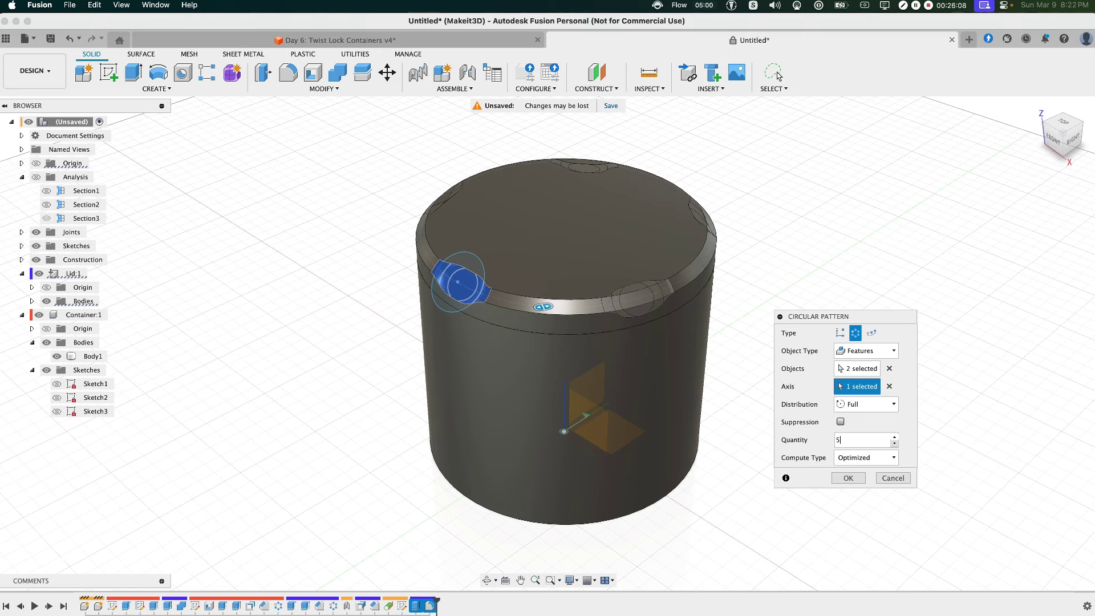
{"action": "left_click", "coordinate": [848, 478]}
Preview the closed container in the Render workspace and return to the Design workspace
{"action": "scroll", "coordinate": [762, 343], "scroll_direction": "down", "scroll_amount": 2}
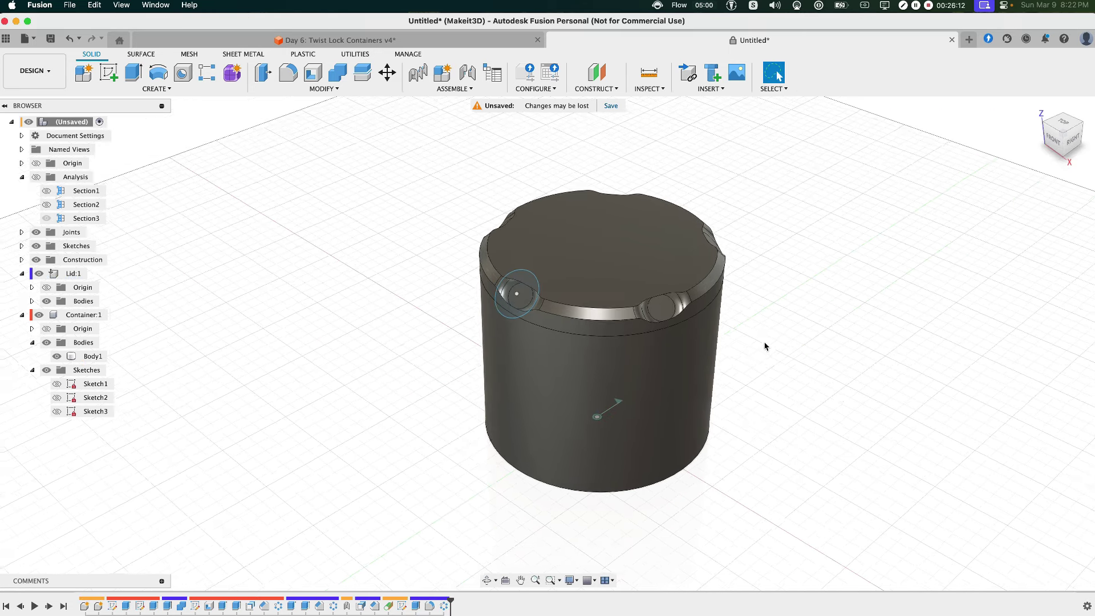
{"action": "middle_click_drag", "start_coordinate": [761, 342], "coordinate": [689, 344]}
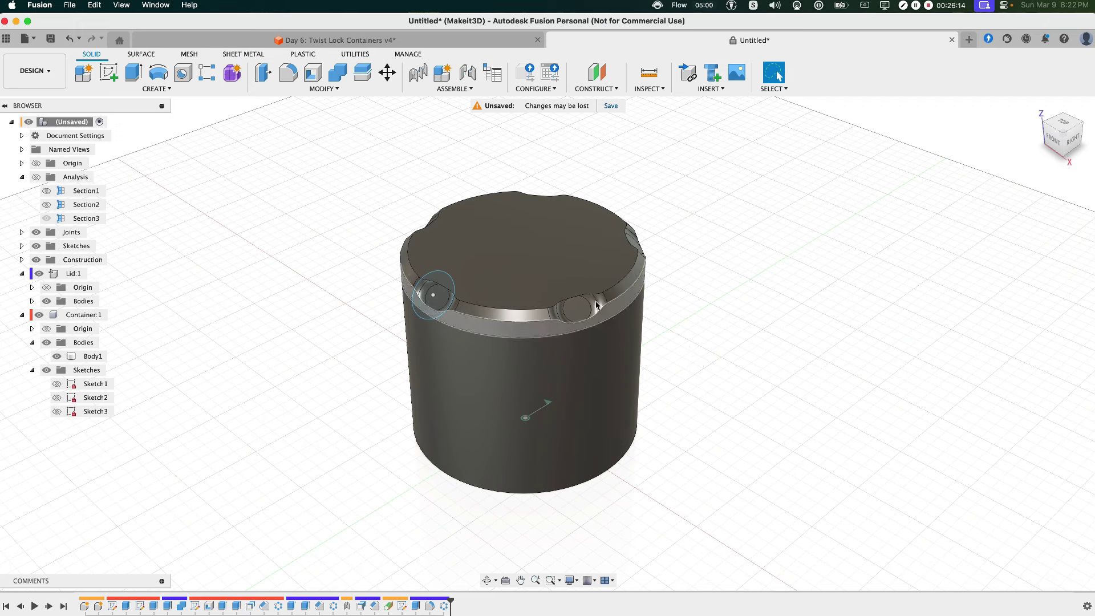
{"action": "left_click", "coordinate": [34, 65]}
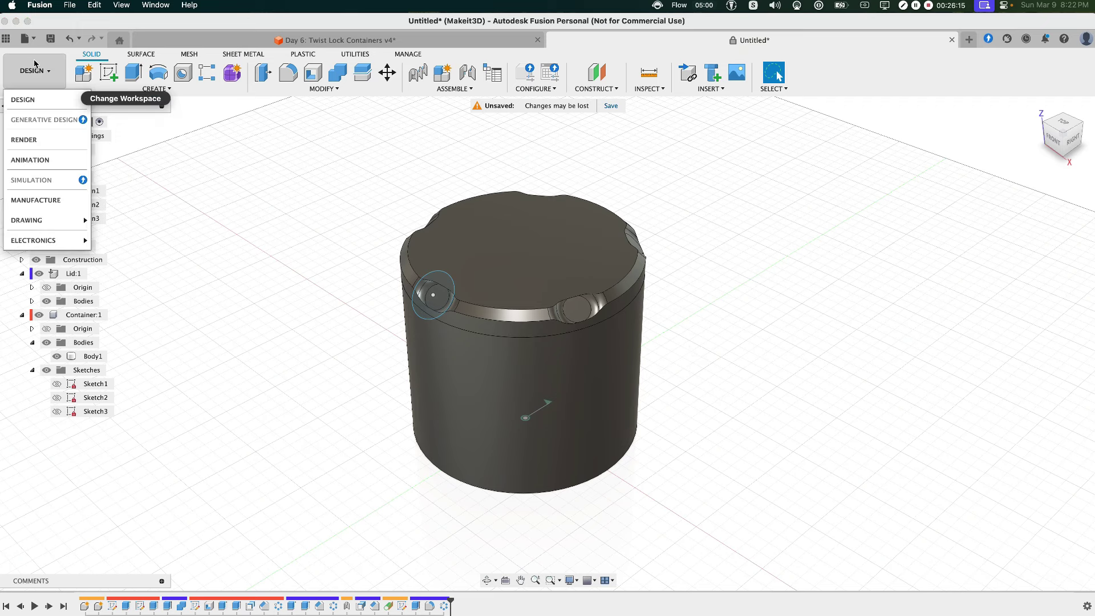
{"action": "left_click", "coordinate": [29, 141]}
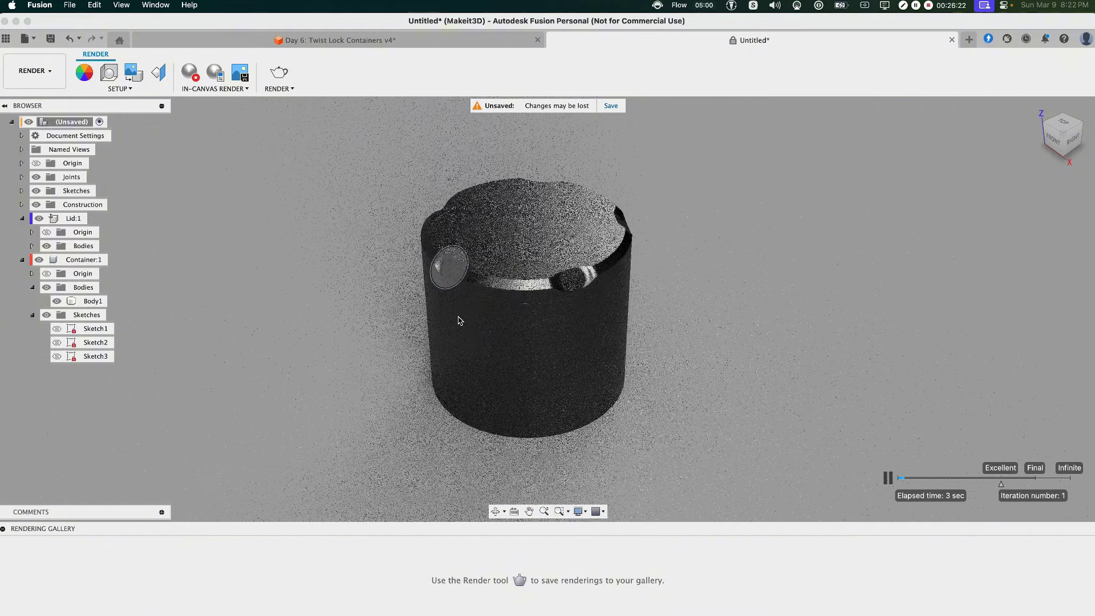
{"action": "left_click", "coordinate": [472, 334]}
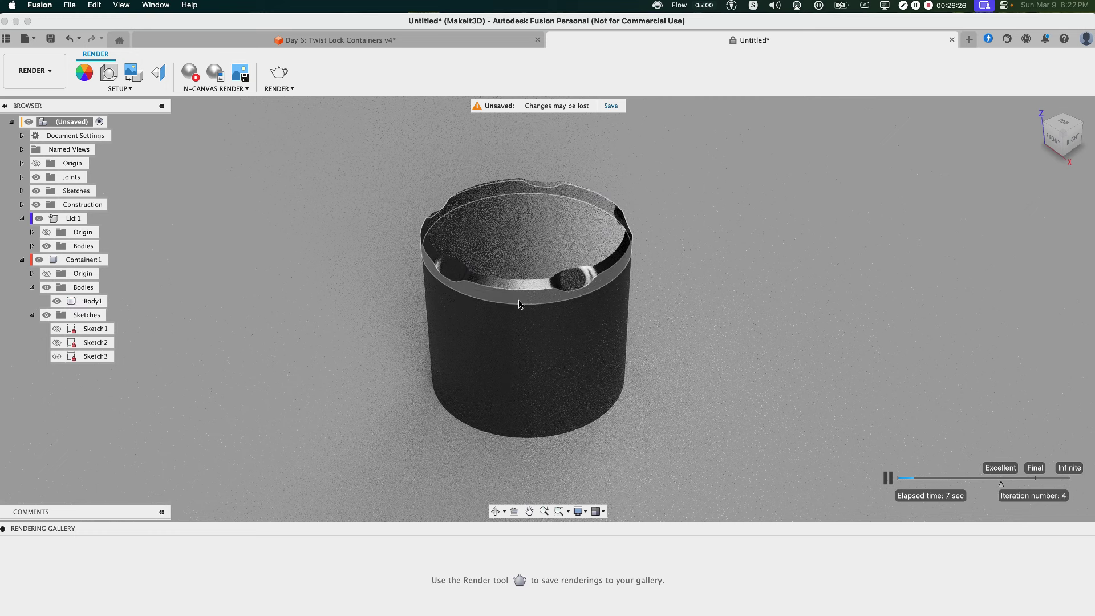
{"action": "left_click", "coordinate": [49, 71]}
{"action": "left_click", "coordinate": [28, 98]}
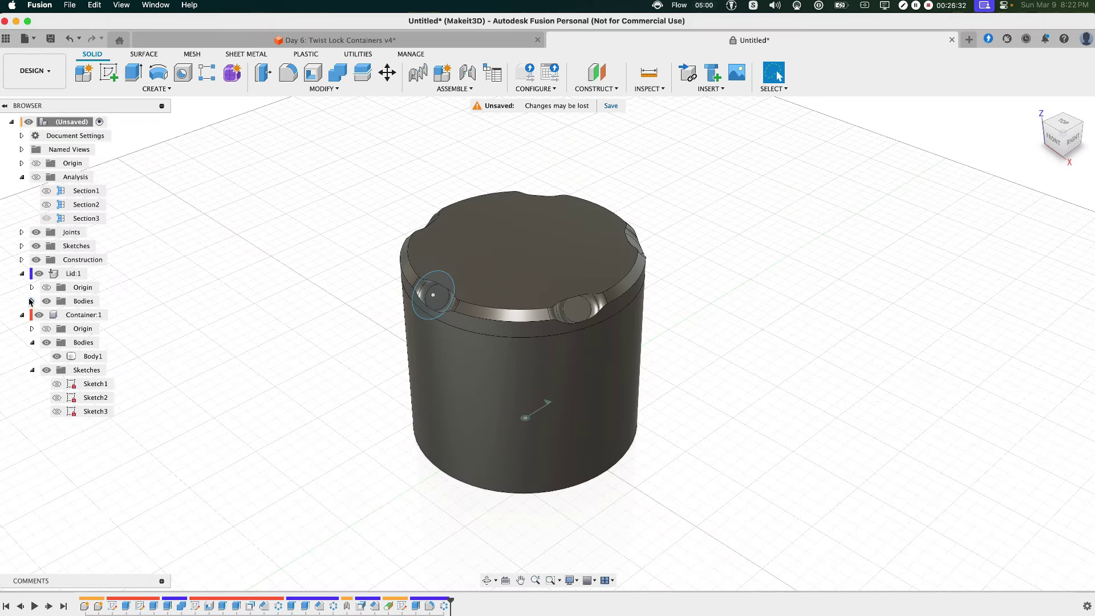
Save the Lid's Body1 as a binary STL mesh in millimetres and send it to Bambu Studio
{"action": "left_click", "coordinate": [32, 301]}
{"action": "right_click", "coordinate": [84, 316]}
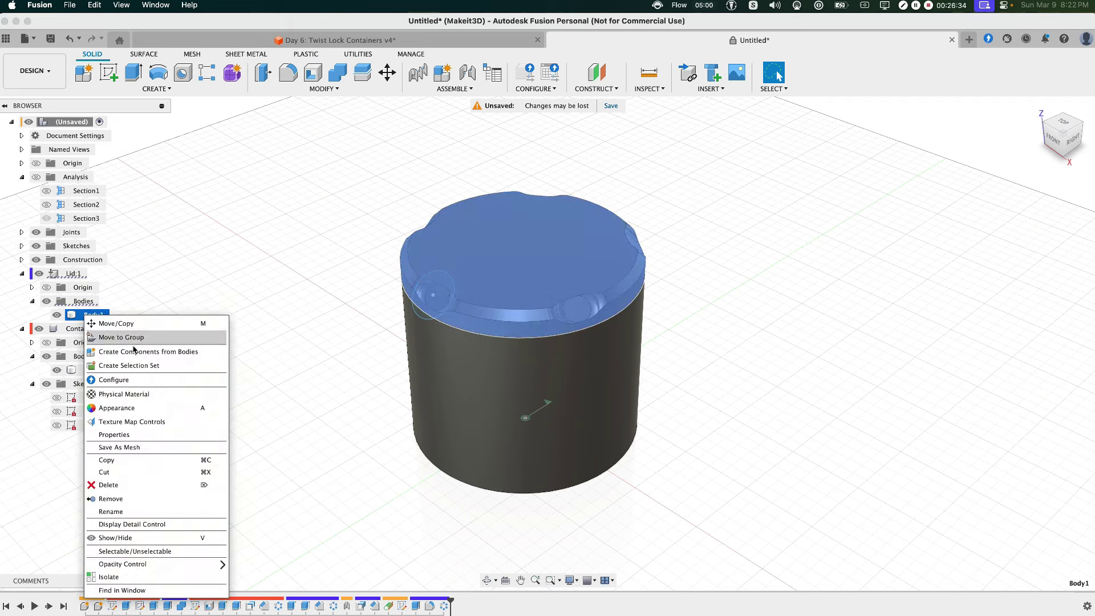
{"action": "left_click", "coordinate": [148, 447]}
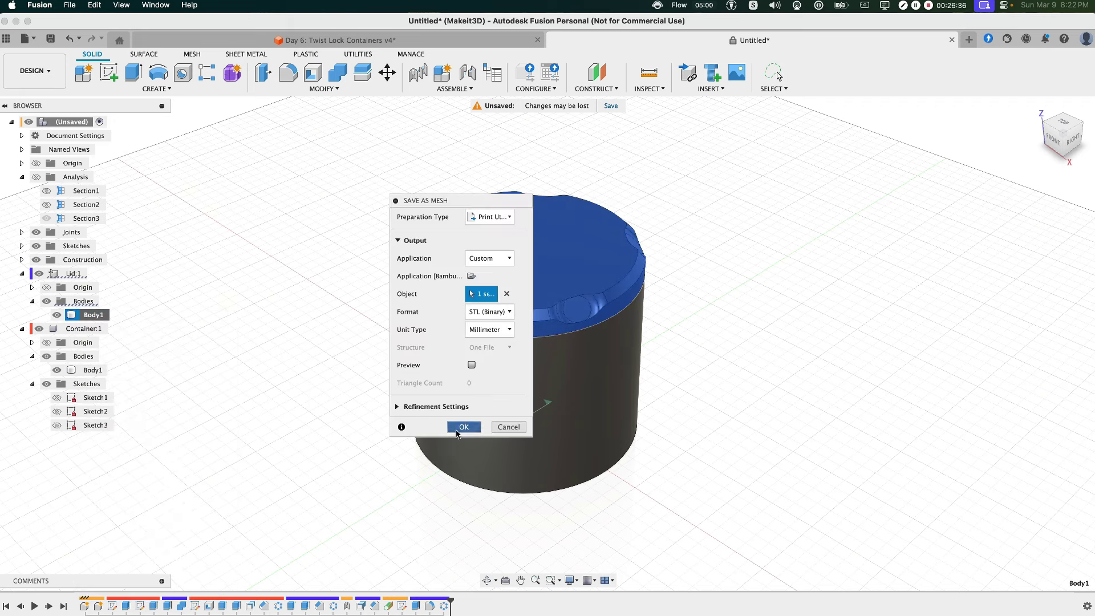
{"action": "left_click", "coordinate": [463, 427]}
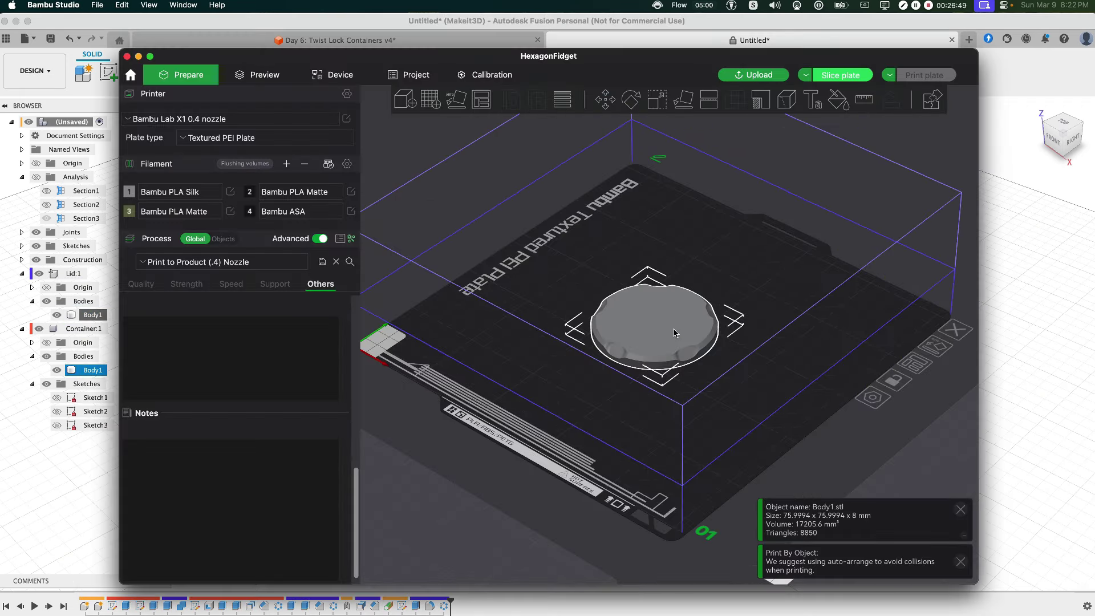
Rotate the lid on the build plate in Bambu Studio
{"action": "key", "text": "r"}
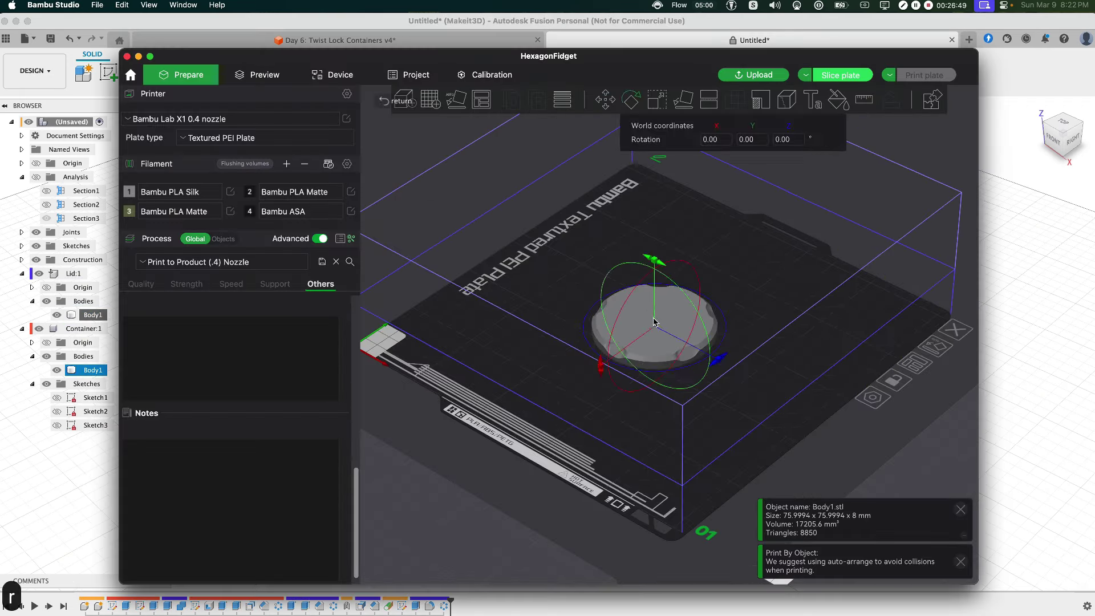
{"action": "left_click_drag", "start_coordinate": [655, 271], "coordinate": [643, 302]}
{"action": "left_click", "coordinate": [644, 378]}
Switch back to Fusion and save the Container's Body1 as a mesh for Bambu Studio
{"action": "key", "text": "super+Tab"}
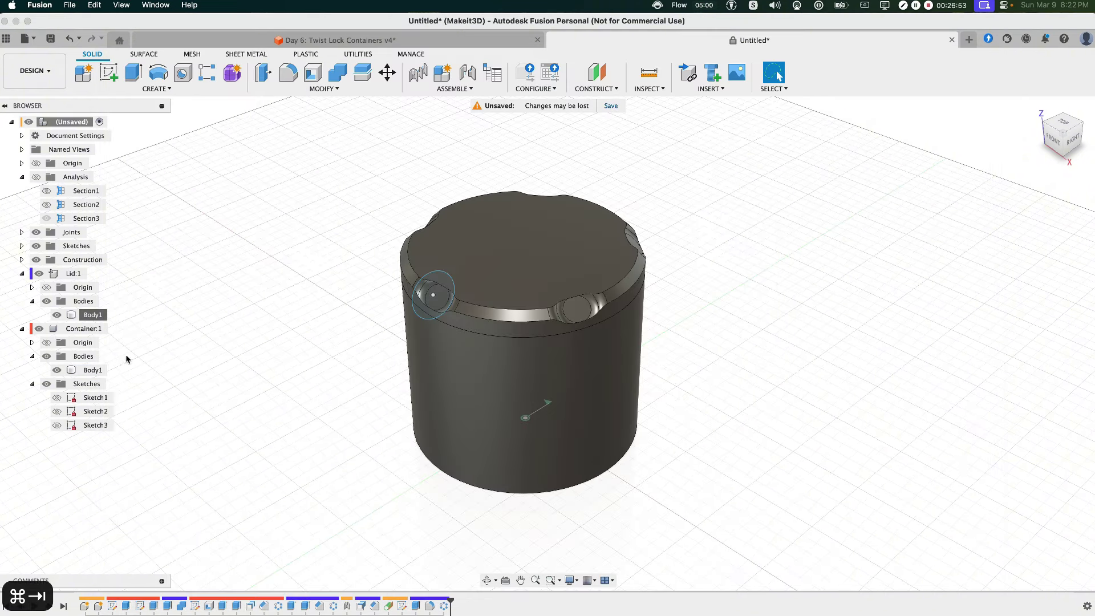
{"action": "right_click", "coordinate": [94, 369]}
{"action": "left_click", "coordinate": [211, 213]}
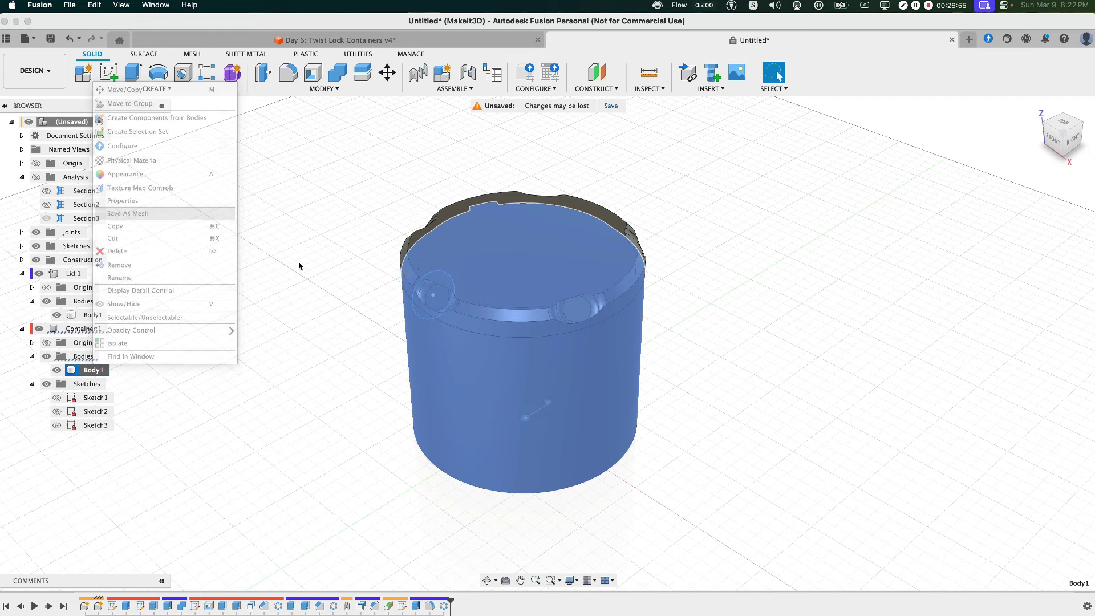
{"action": "left_click", "coordinate": [464, 426]}
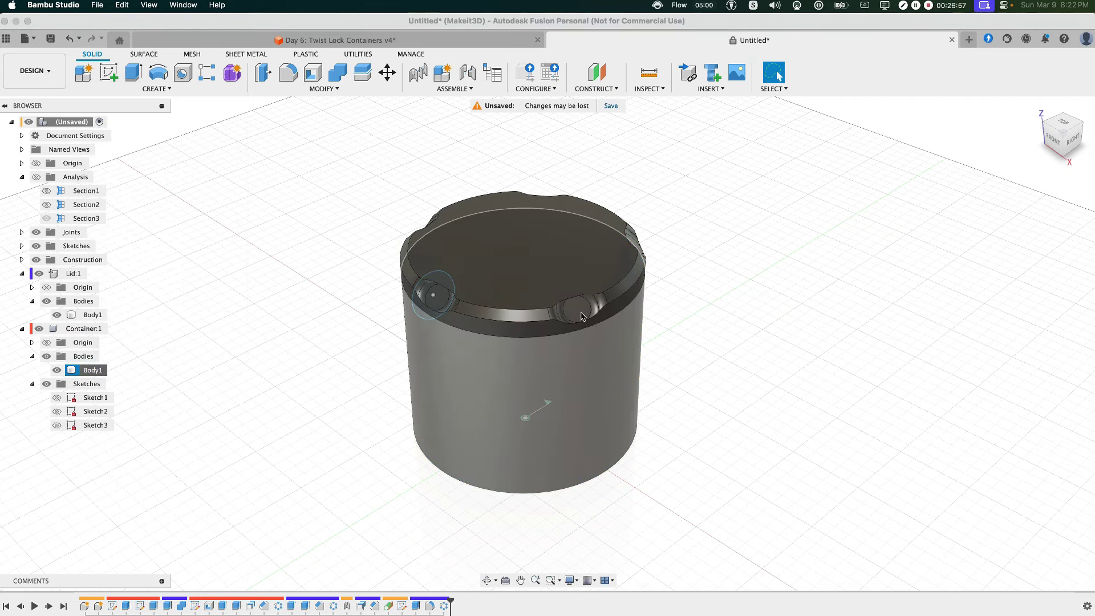
Switch to Bambu Studio and slice the plate holding the container and lid
{"action": "key", "text": "super+Tab"}
{"action": "key", "text": "super+Tab"}
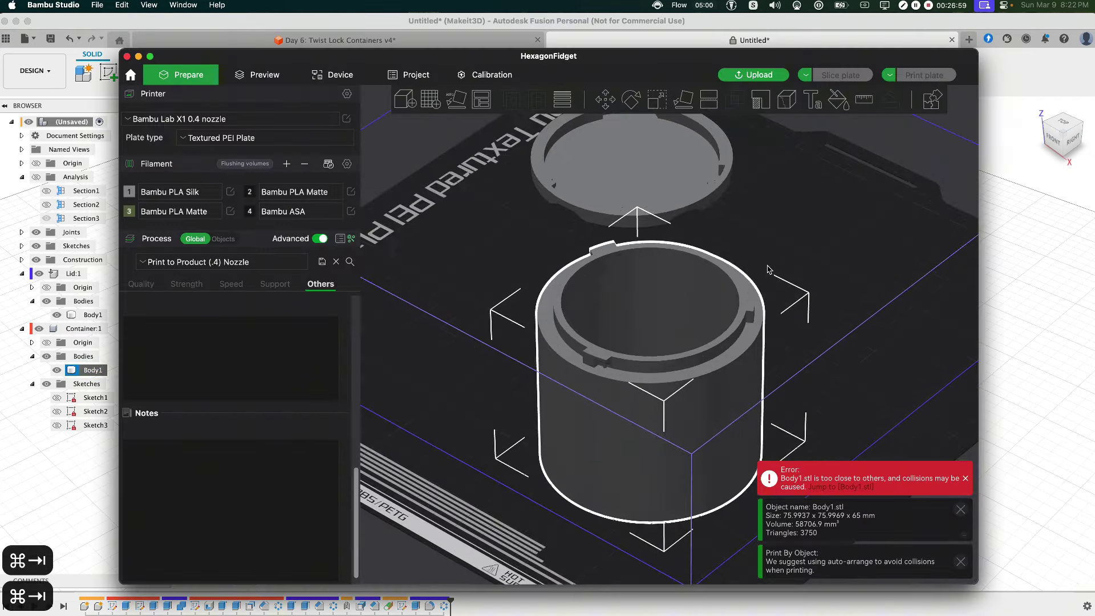
{"action": "left_click", "coordinate": [845, 76]}
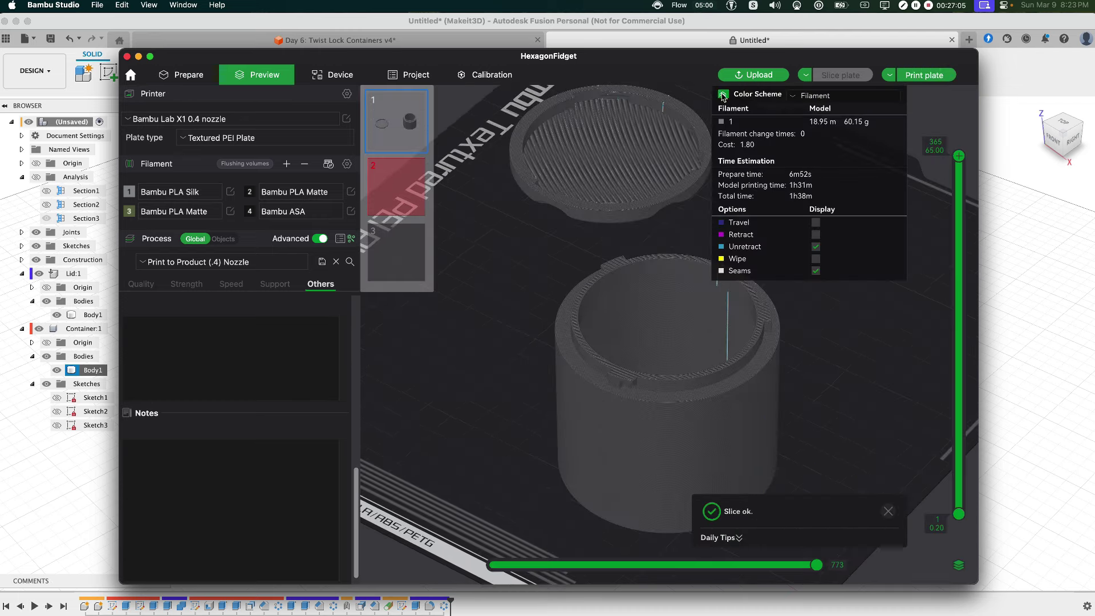
Collapse the slicing statistics and examine the seam on the sliced container's outer wall
{"action": "left_click", "coordinate": [723, 95]}
{"action": "left_click_drag", "start_coordinate": [690, 230], "coordinate": [666, 217]}
{"action": "scroll", "coordinate": [551, 278], "scroll_direction": "up", "scroll_amount": 4}
{"action": "left_click_drag", "start_coordinate": [550, 283], "coordinate": [604, 362]}
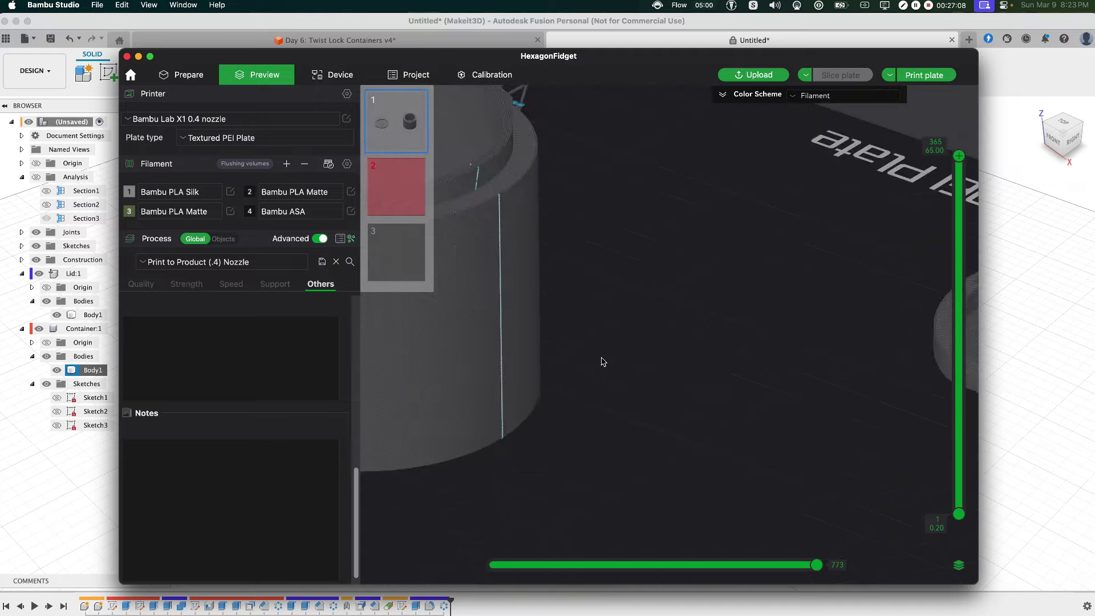
{"action": "right_click_drag", "start_coordinate": [470, 308], "coordinate": [816, 501]}
{"action": "scroll", "coordinate": [595, 393], "scroll_direction": "up", "scroll_amount": 1}
{"action": "left_click_drag", "start_coordinate": [571, 383], "coordinate": [551, 377]}
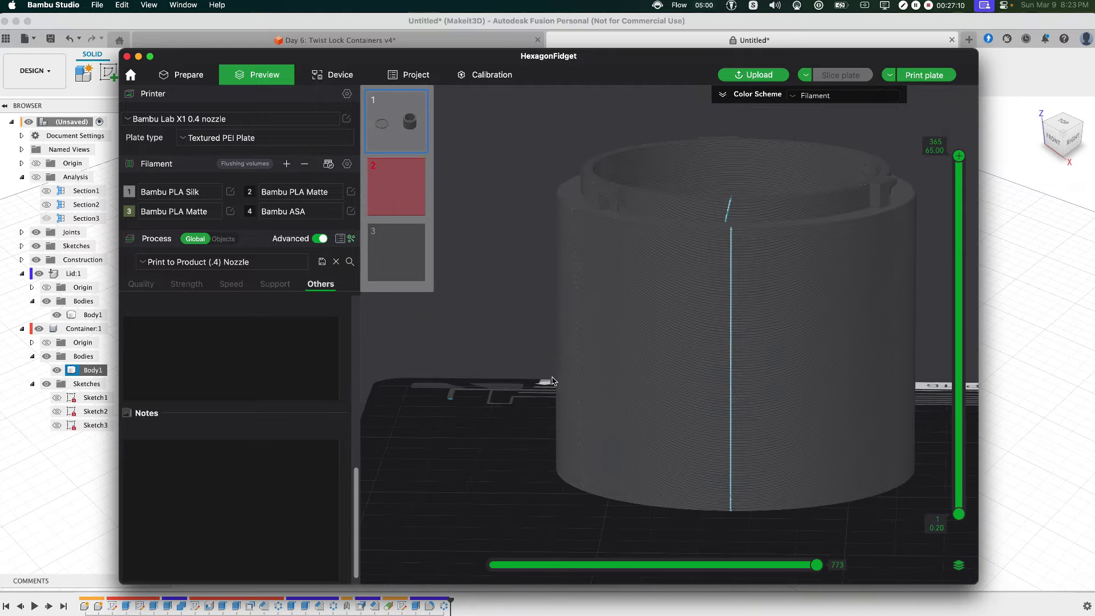
Inspect the sliced lid's rim, grip recesses and inner surface up close
{"action": "scroll", "coordinate": [566, 377], "scroll_direction": "down", "scroll_amount": 5}
{"action": "right_click_drag", "start_coordinate": [872, 482], "coordinate": [487, 320]}
{"action": "scroll", "coordinate": [558, 332], "scroll_direction": "down", "scroll_amount": 4}
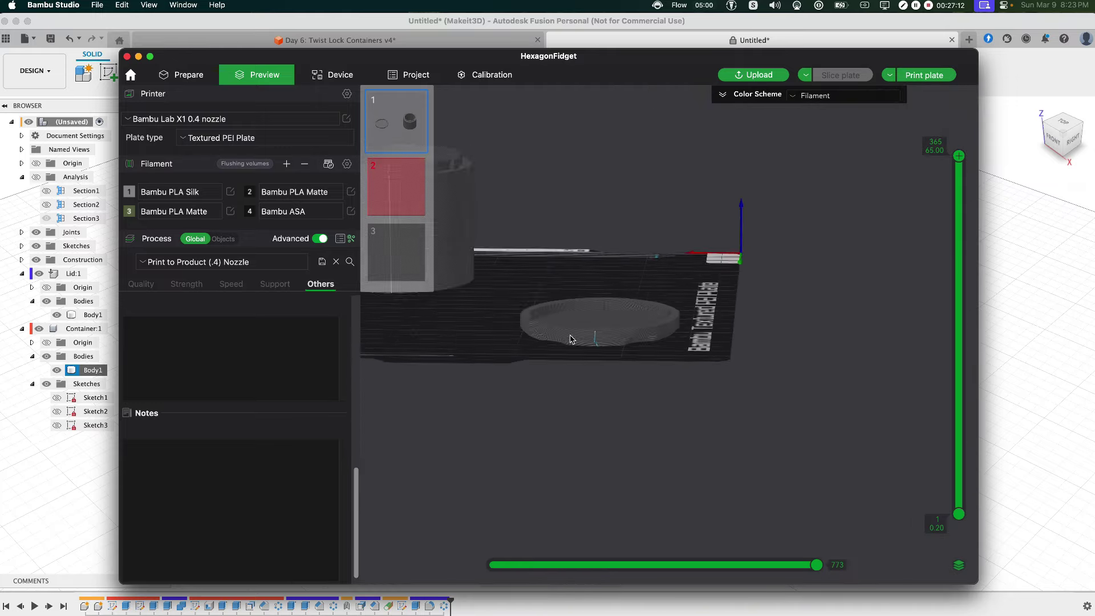
{"action": "scroll", "coordinate": [571, 334], "scroll_direction": "up", "scroll_amount": 4}
{"action": "left_click_drag", "start_coordinate": [567, 329], "coordinate": [580, 334]}
{"action": "scroll", "coordinate": [592, 306], "scroll_direction": "up", "scroll_amount": 8}
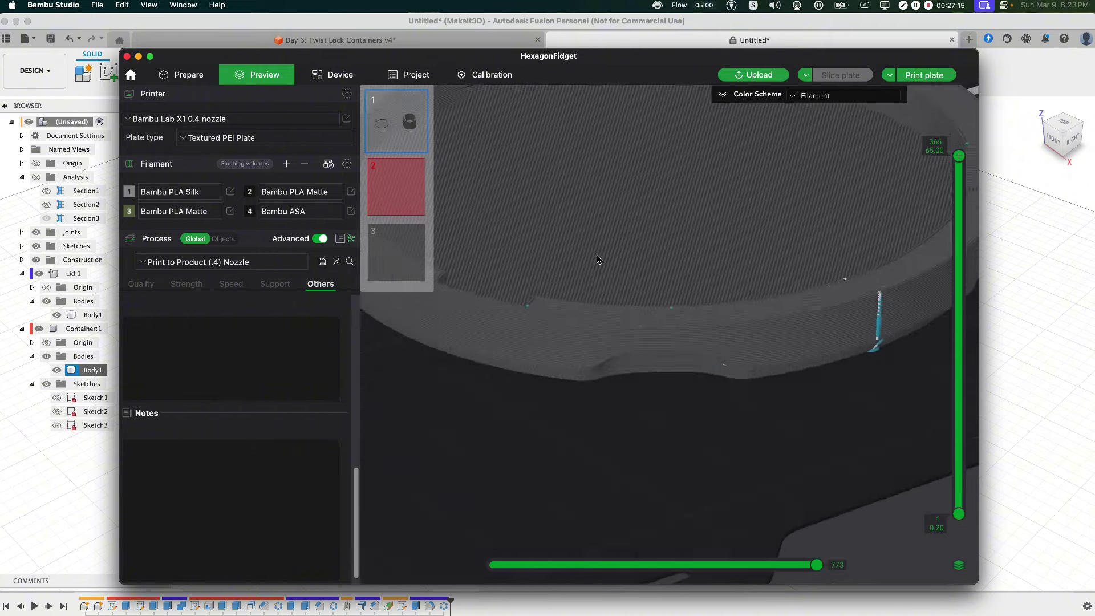
{"action": "left_click_drag", "start_coordinate": [598, 259], "coordinate": [603, 284]}
{"action": "scroll", "coordinate": [604, 283], "scroll_direction": "down", "scroll_amount": 10}
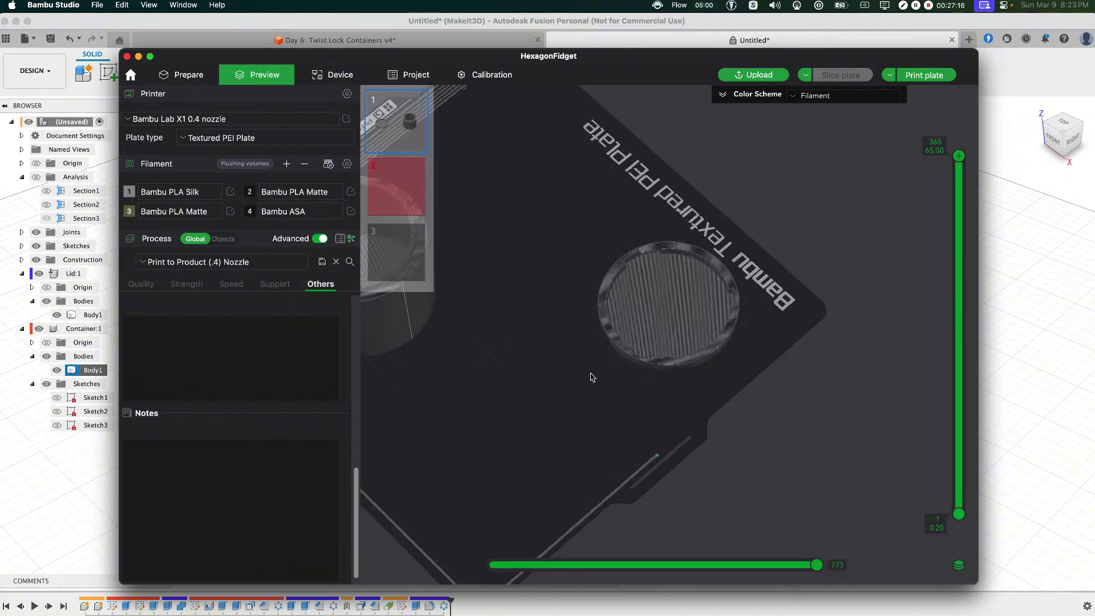
Examine the sliced container's upper rim, locking tabs and inner ledge
{"action": "left_click_drag", "start_coordinate": [591, 375], "coordinate": [588, 363]}
{"action": "right_click_drag", "start_coordinate": [472, 357], "coordinate": [622, 456]}
{"action": "scroll", "coordinate": [540, 352], "scroll_direction": "up", "scroll_amount": 10}
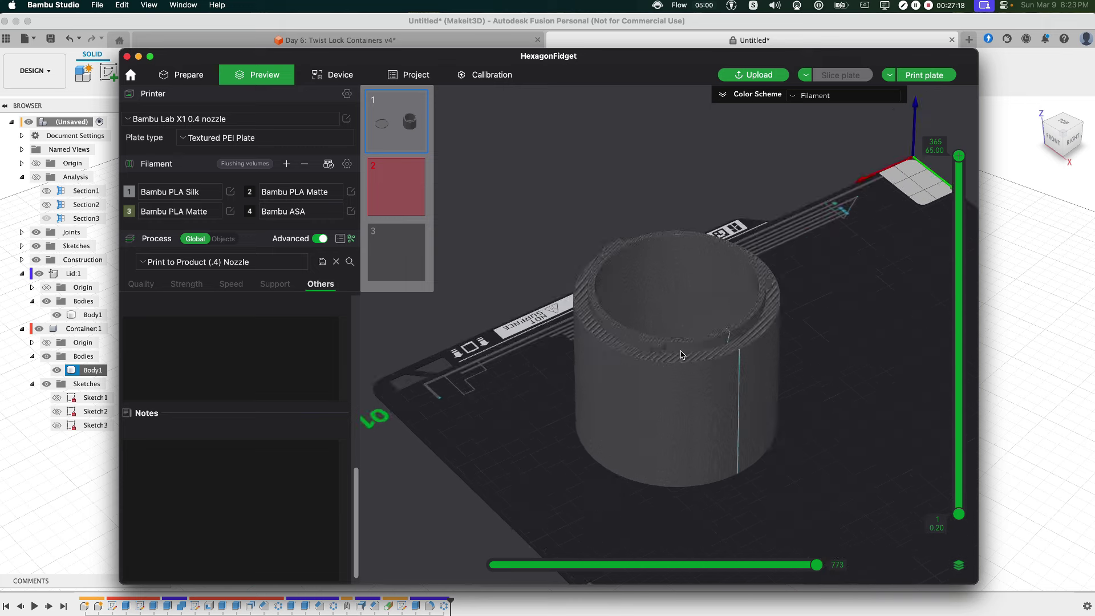
{"action": "left_click_drag", "start_coordinate": [573, 375], "coordinate": [571, 356]}
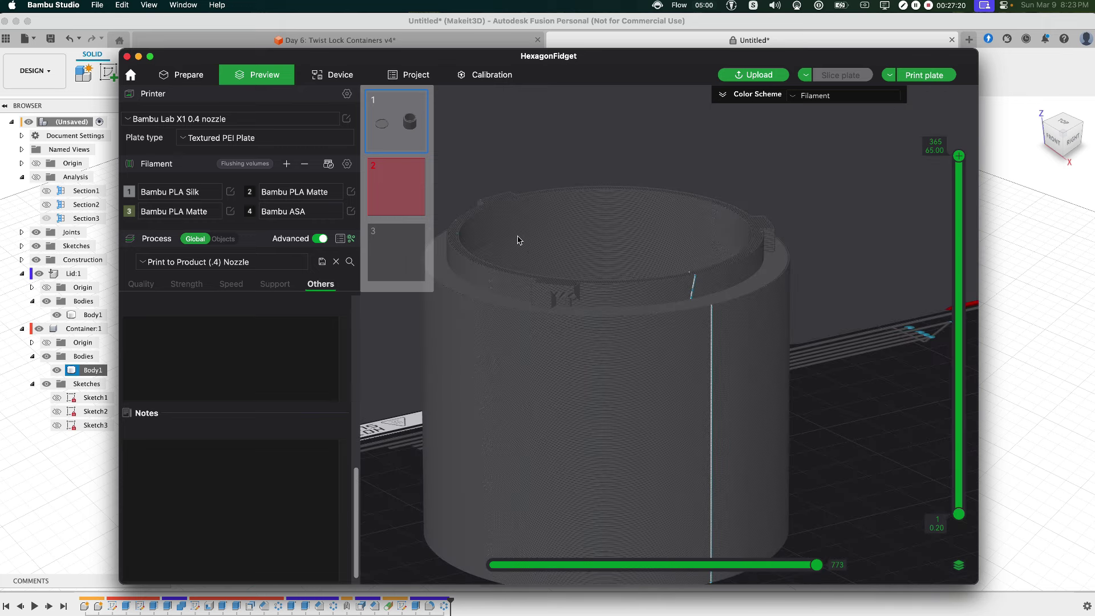
{"action": "left_click_drag", "start_coordinate": [528, 246], "coordinate": [531, 264]}
Switch back to Fusion, activate the Container component and show only the Section2 analysis
{"action": "key", "text": "super+Tab"}
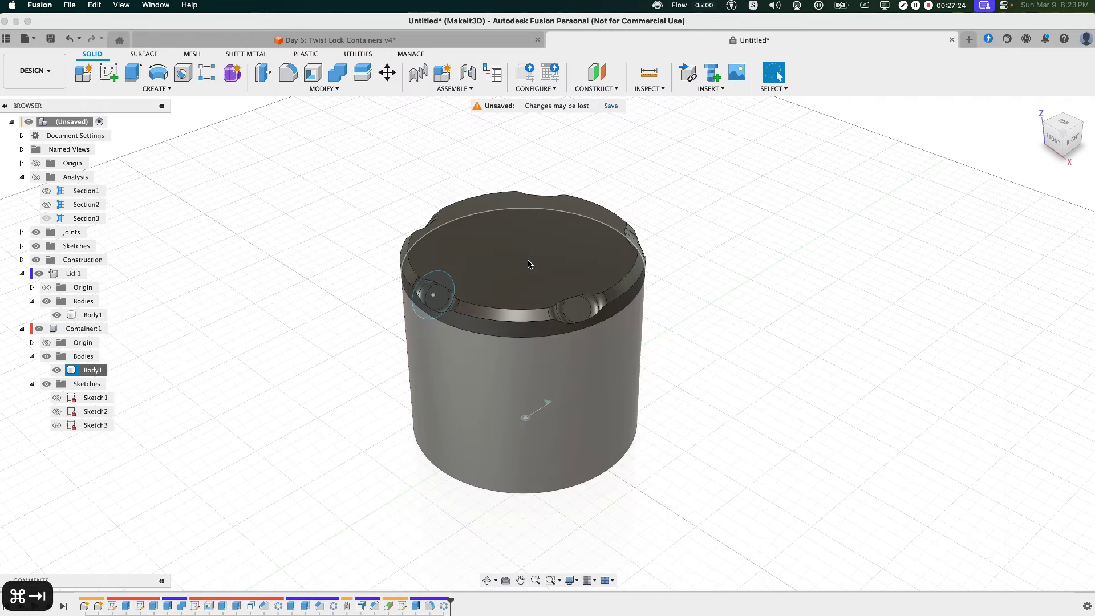
{"action": "left_click", "coordinate": [530, 263]}
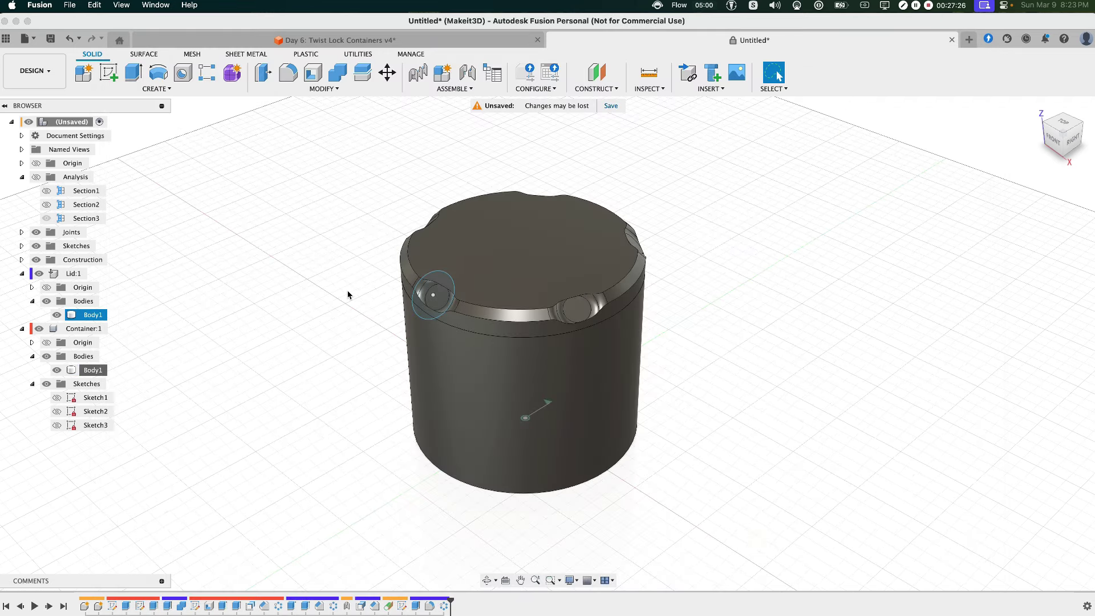
{"action": "left_click", "coordinate": [117, 328]}
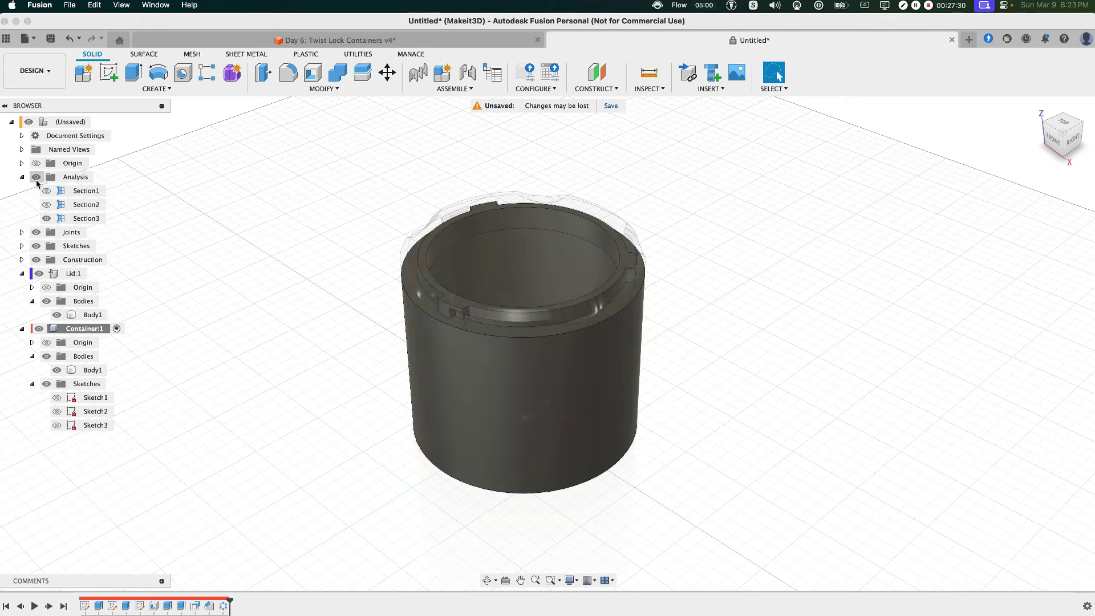
{"action": "left_click", "coordinate": [35, 178]}
{"action": "left_click", "coordinate": [46, 205]}
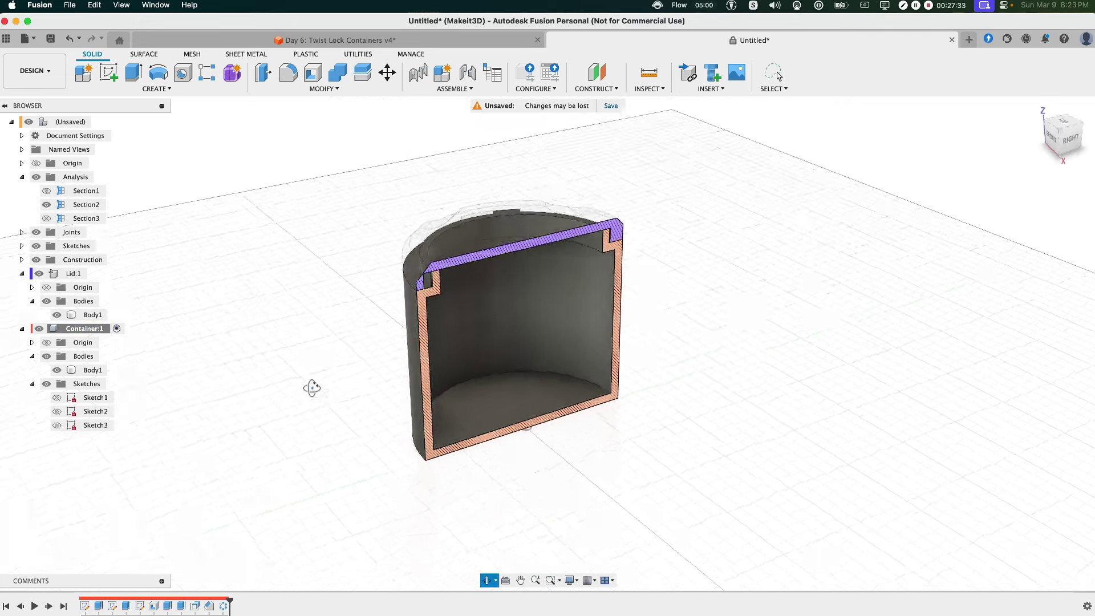
Chamfer the inner edge of the ledge below the container's neck with an equal distance of 5 mm
{"action": "middle_click_drag", "start_coordinate": [311, 386], "coordinate": [302, 342], "text": "shift"}
{"action": "left_click", "coordinate": [413, 293]}
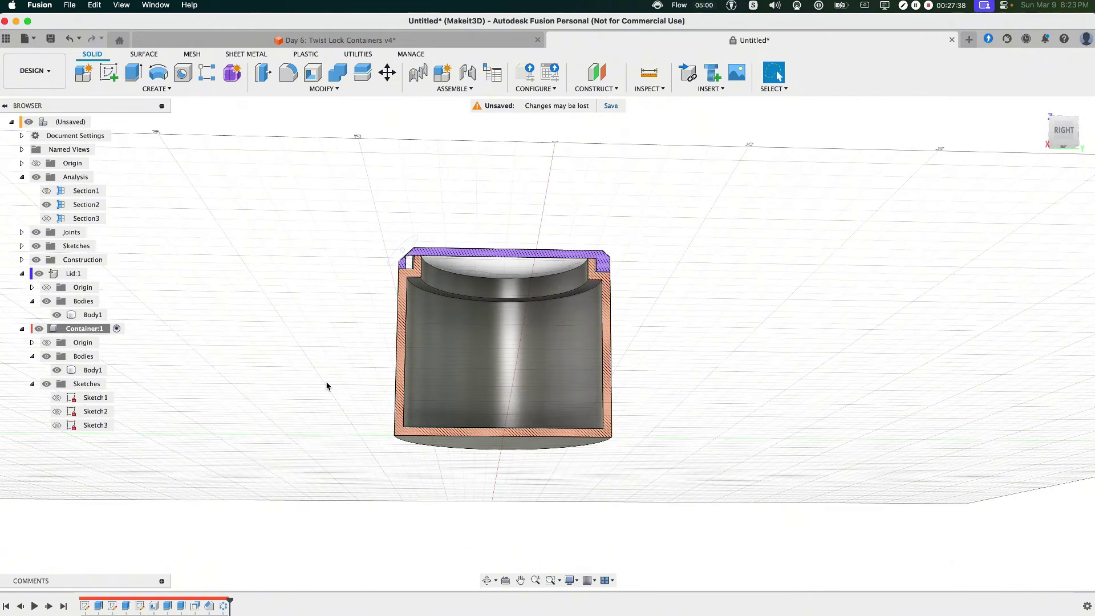
{"action": "type", "text": "scha"}
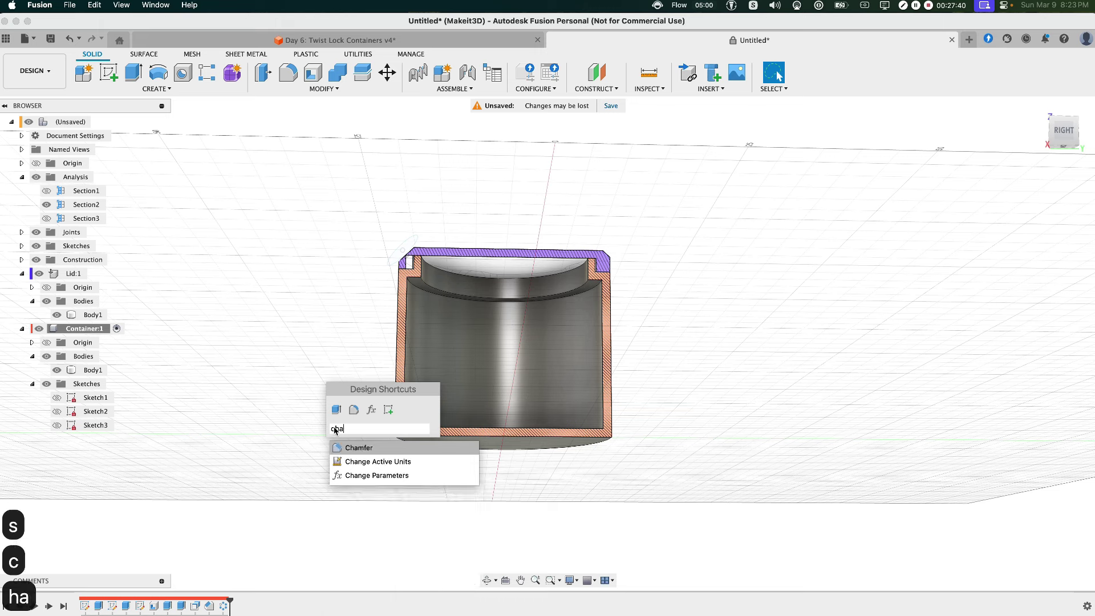
{"action": "left_click", "coordinate": [341, 448]}
{"action": "left_click", "coordinate": [411, 300]}
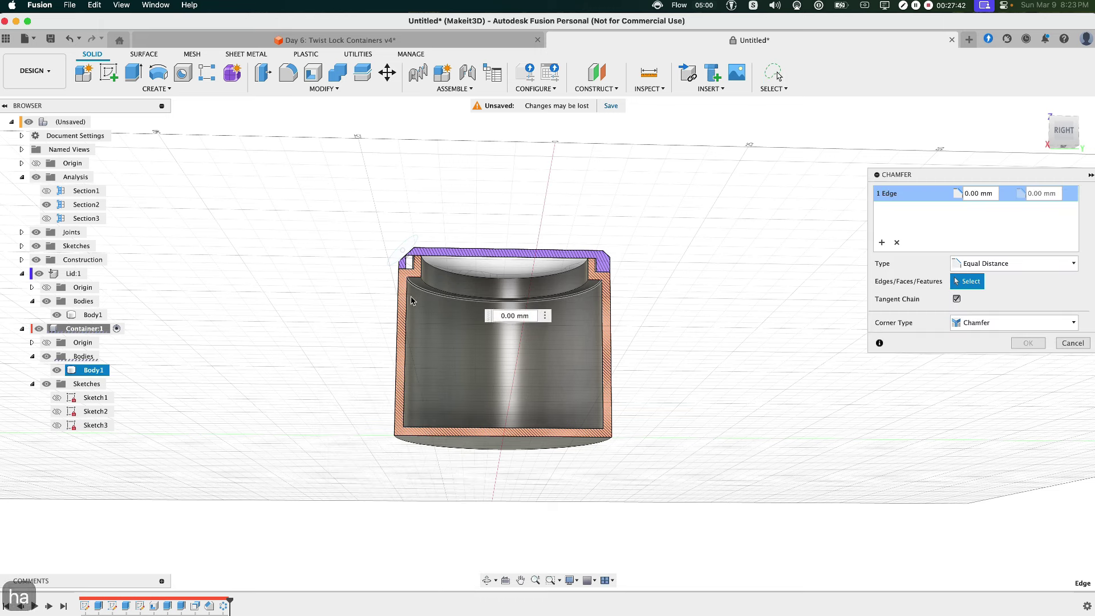
{"action": "key", "text": "Return"}
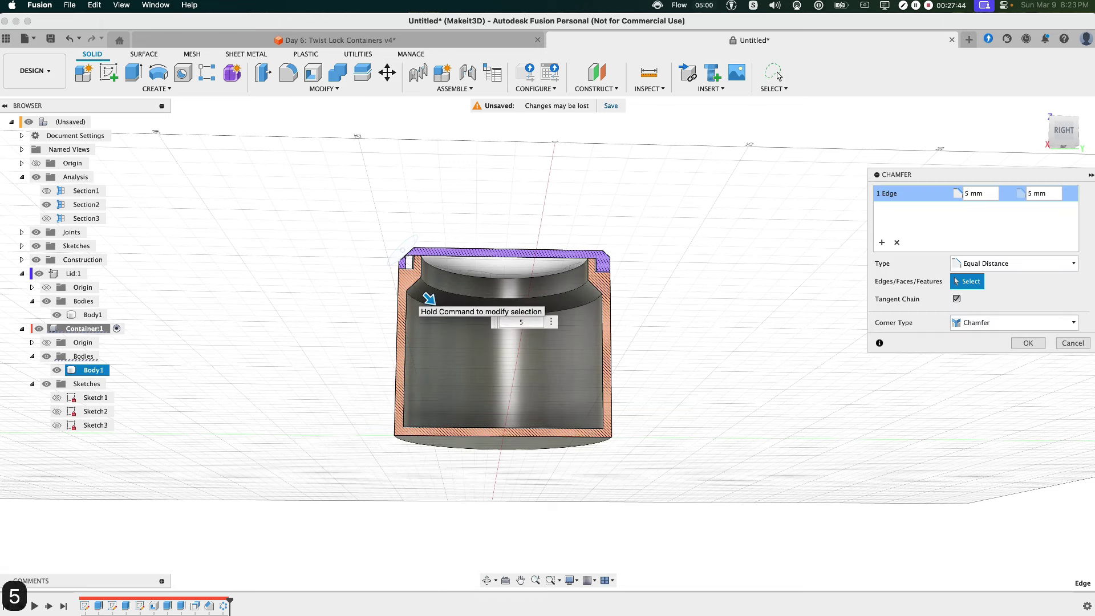
{"action": "key", "text": "Return"}
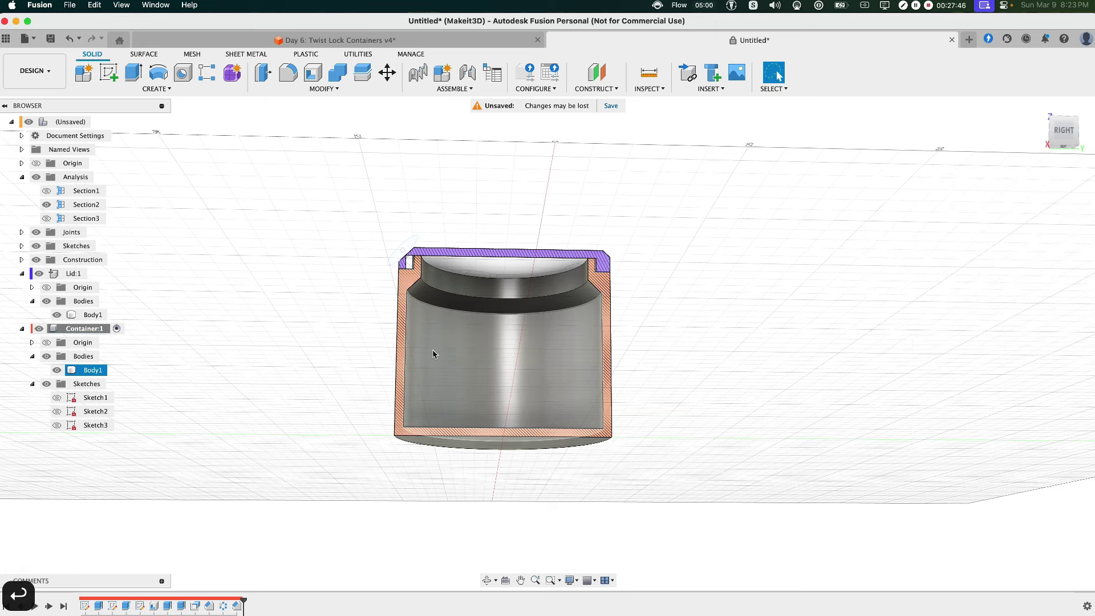
Save the chamfered Container's Body1 as a mesh and send it to Bambu Studio to replace the previous container
{"action": "right_click", "coordinate": [83, 371]}
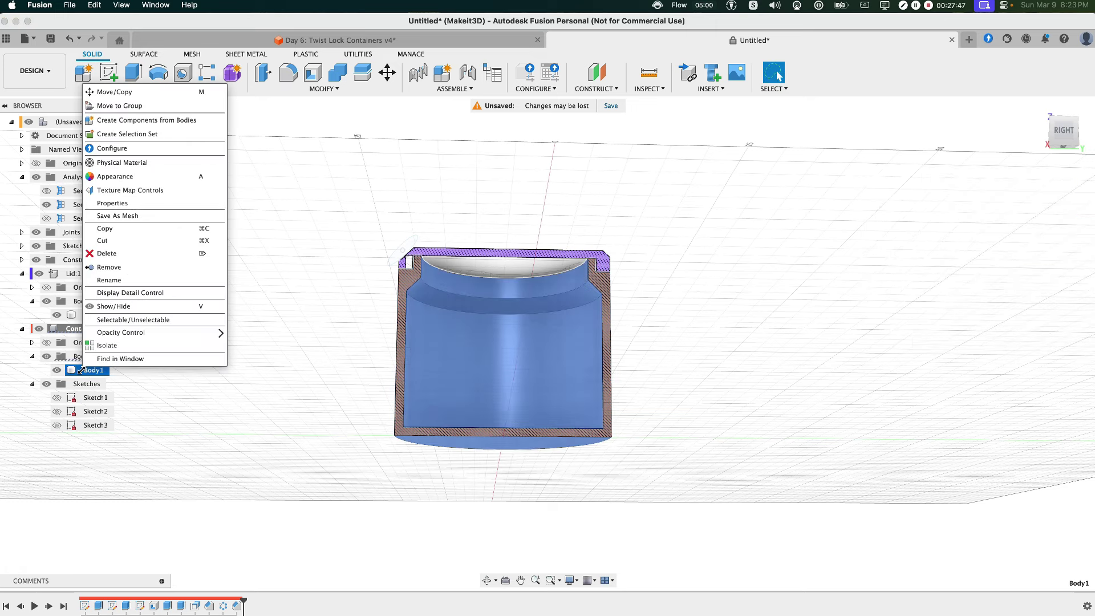
{"action": "left_click", "coordinate": [133, 223]}
{"action": "key", "text": "Return"}
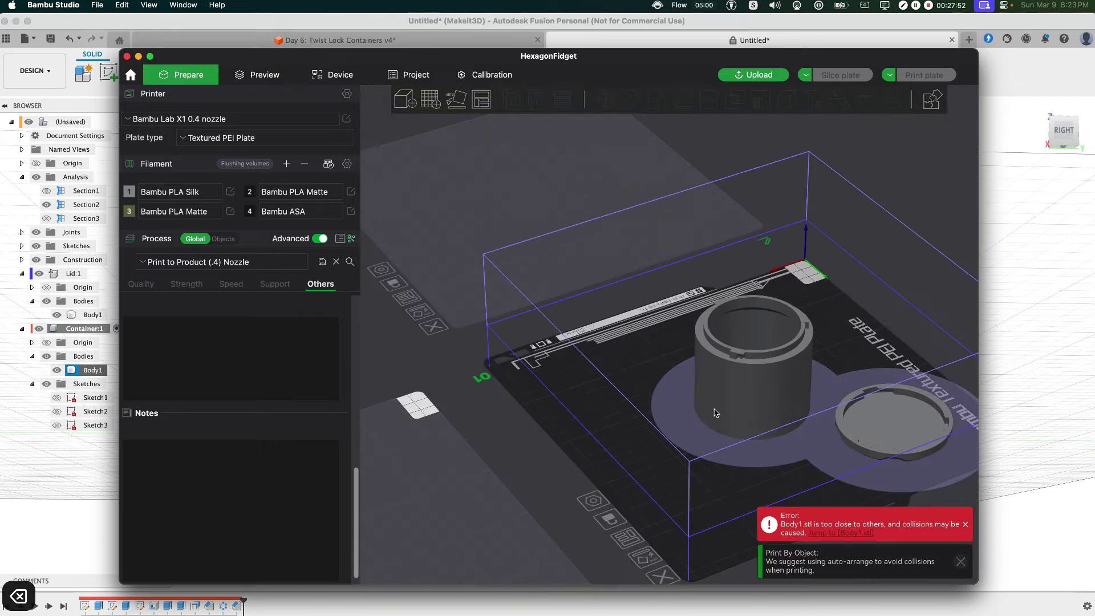
Move the container away from the lid on the build plate and slice the plate again
{"action": "left_click_drag", "start_coordinate": [717, 413], "coordinate": [592, 392]}
{"action": "left_click_drag", "start_coordinate": [608, 462], "coordinate": [704, 464]}
{"action": "left_click_drag", "start_coordinate": [704, 464], "coordinate": [720, 460]}
{"action": "left_click", "coordinate": [841, 75]}
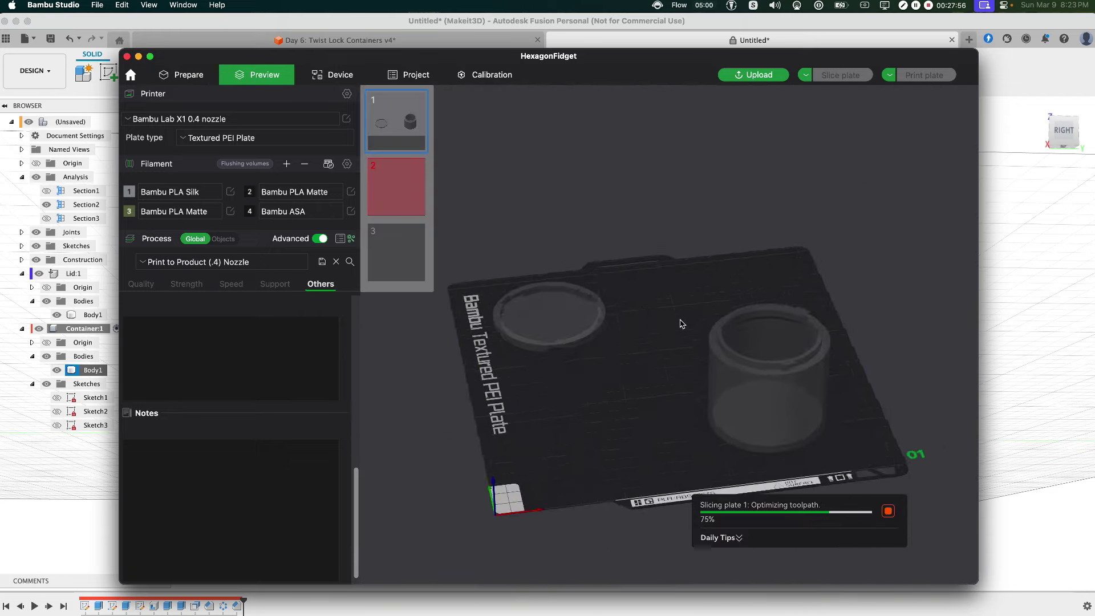
Review the new slice of the container and lid, running through its layers and collapsing the statistics
{"action": "left_click_drag", "start_coordinate": [681, 320], "coordinate": [663, 269]}
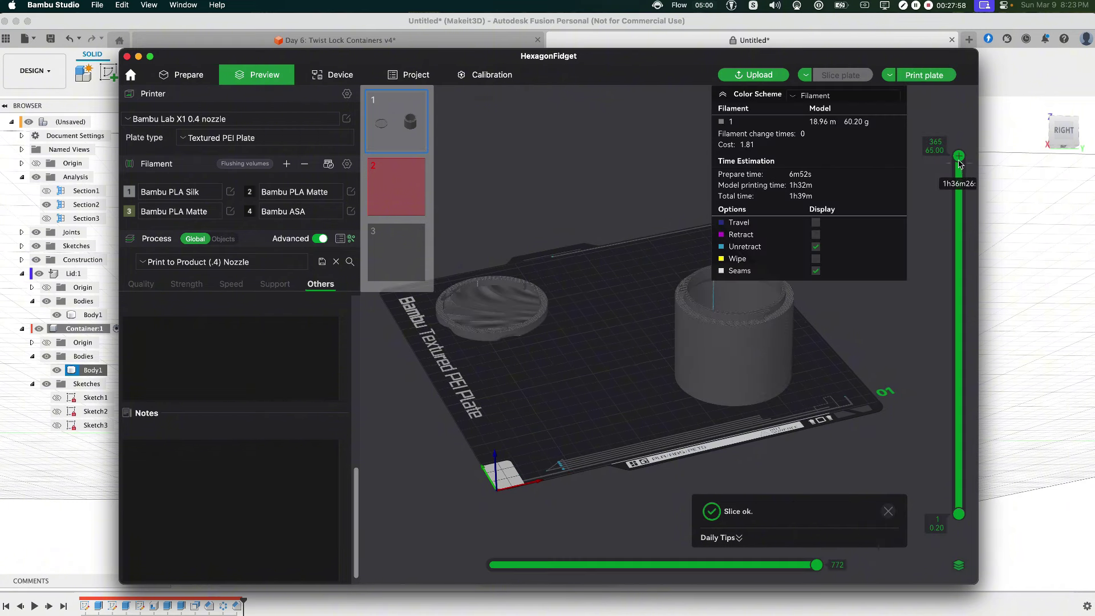
{"action": "left_click_drag", "start_coordinate": [963, 202], "coordinate": [891, 170]}
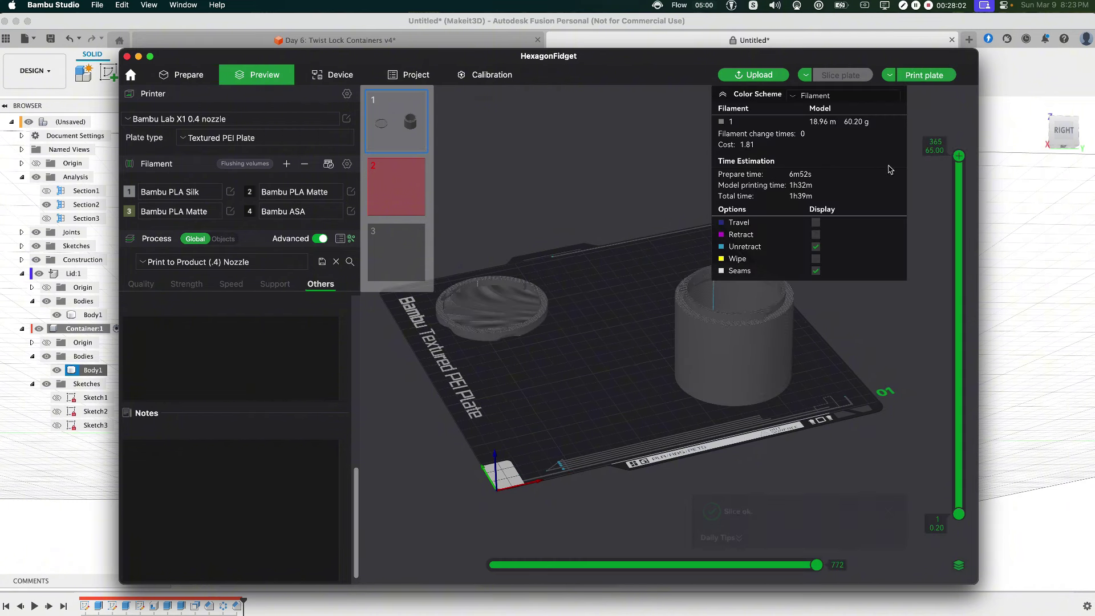
{"action": "left_click", "coordinate": [723, 95]}
{"action": "left_click_drag", "start_coordinate": [624, 232], "coordinate": [612, 233]}
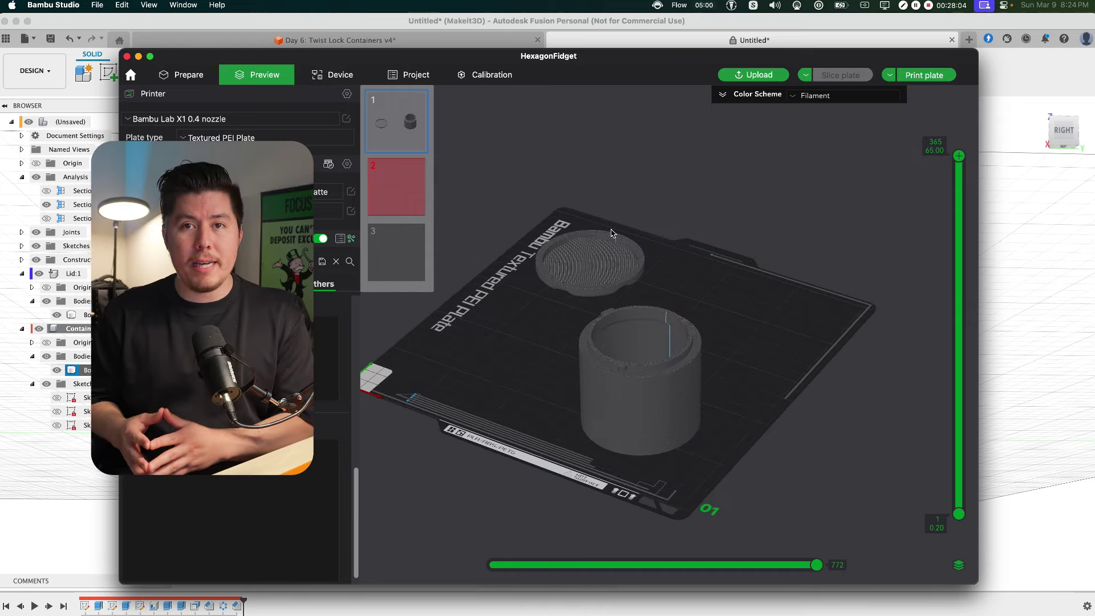